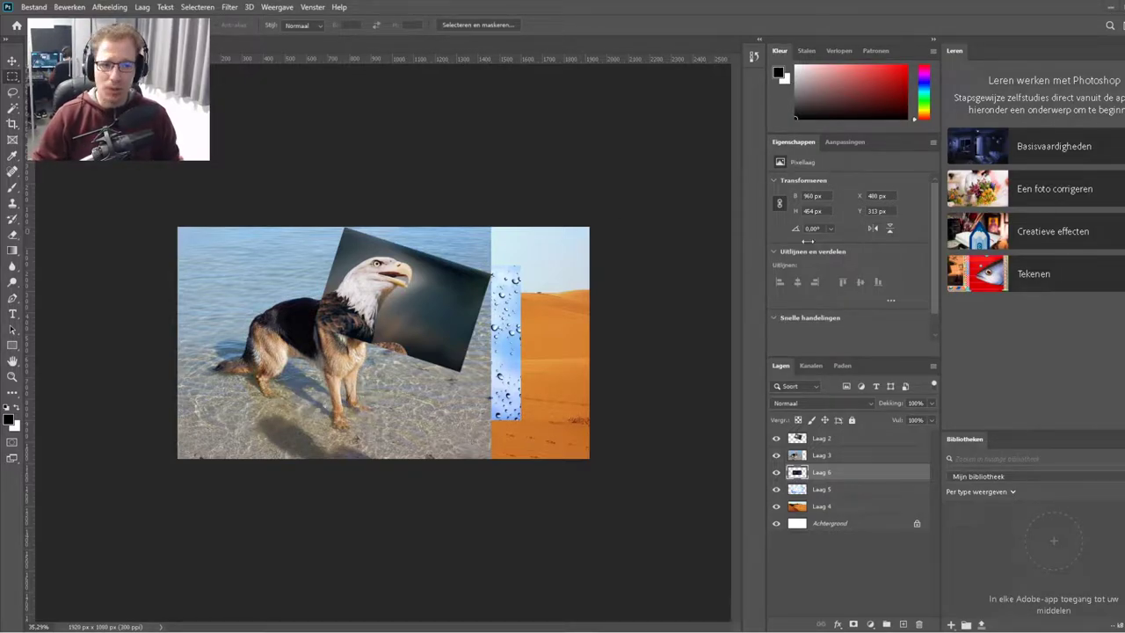
Make the eagle image layer Laag 2 the active layer.
{"action": "scroll", "coordinate": [398, 324], "scroll_direction": "up", "scroll_amount": 1}
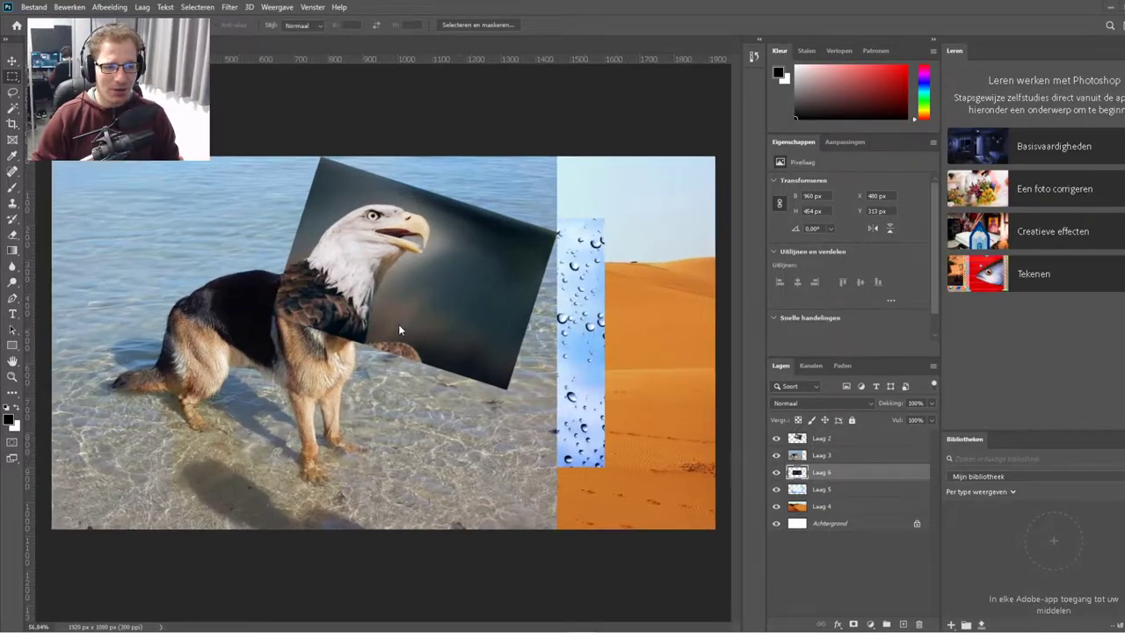
{"action": "scroll", "coordinate": [398, 323], "scroll_direction": "up", "scroll_amount": 3}
{"action": "scroll", "coordinate": [258, 314], "scroll_direction": "down", "scroll_amount": 1}
{"action": "scroll", "coordinate": [514, 296], "scroll_direction": "down", "scroll_amount": 2}
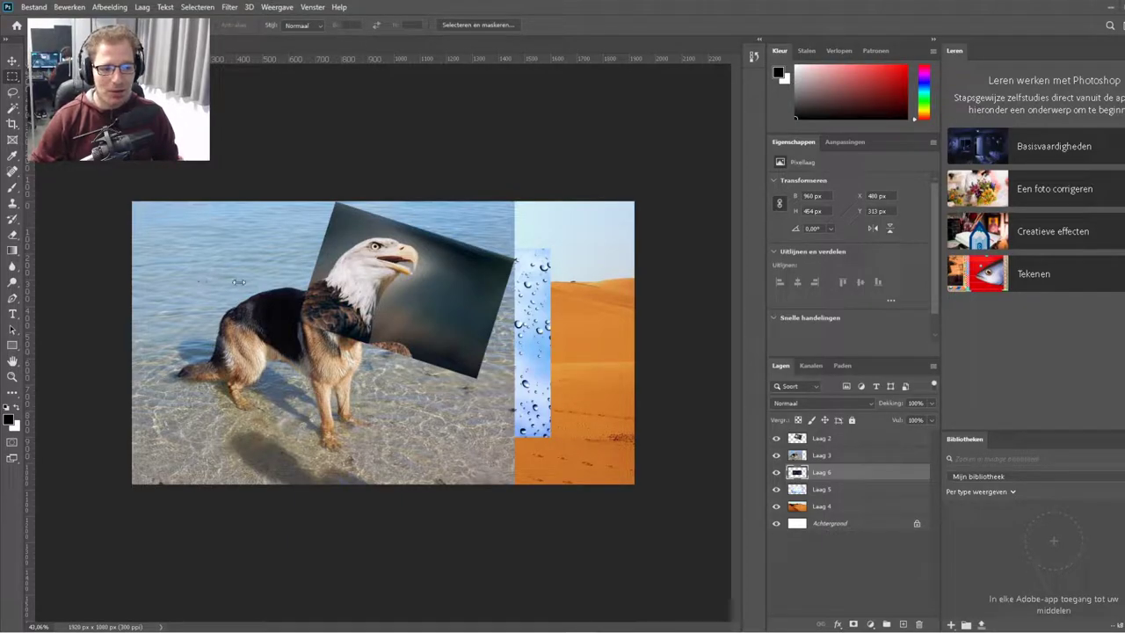
{"action": "scroll", "coordinate": [238, 282], "scroll_direction": "up", "scroll_amount": 1}
{"action": "scroll", "coordinate": [263, 295], "scroll_direction": "up", "scroll_amount": 1}
{"action": "scroll", "coordinate": [299, 308], "scroll_direction": "up", "scroll_amount": 1}
{"action": "scroll", "coordinate": [333, 317], "scroll_direction": "up", "scroll_amount": 2}
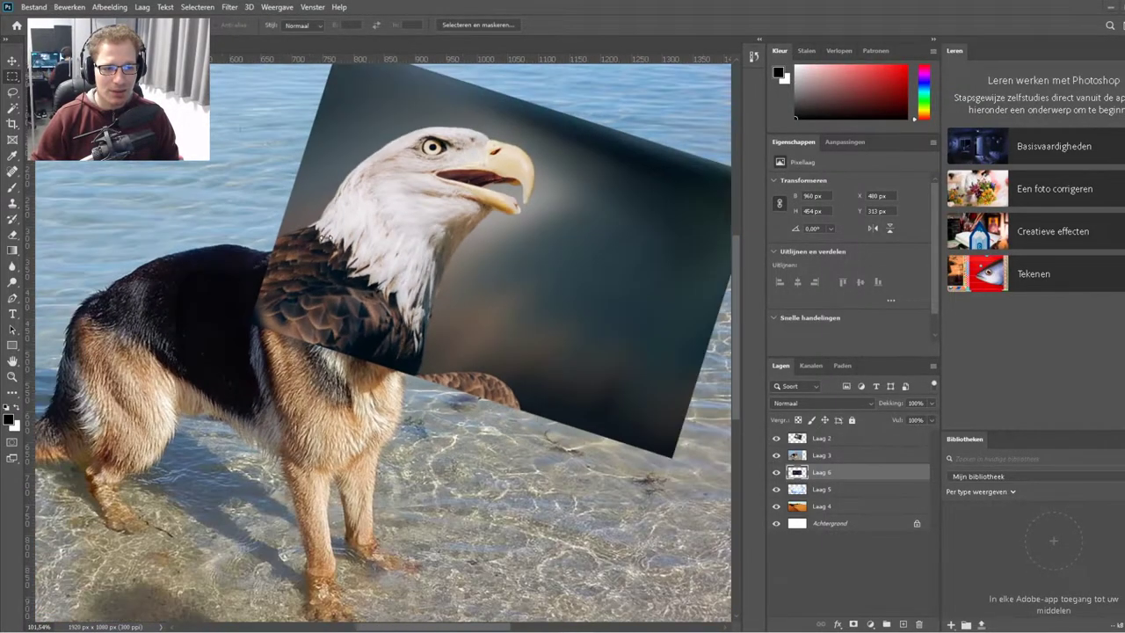
{"action": "scroll", "coordinate": [349, 269], "scroll_direction": "down", "scroll_amount": 2}
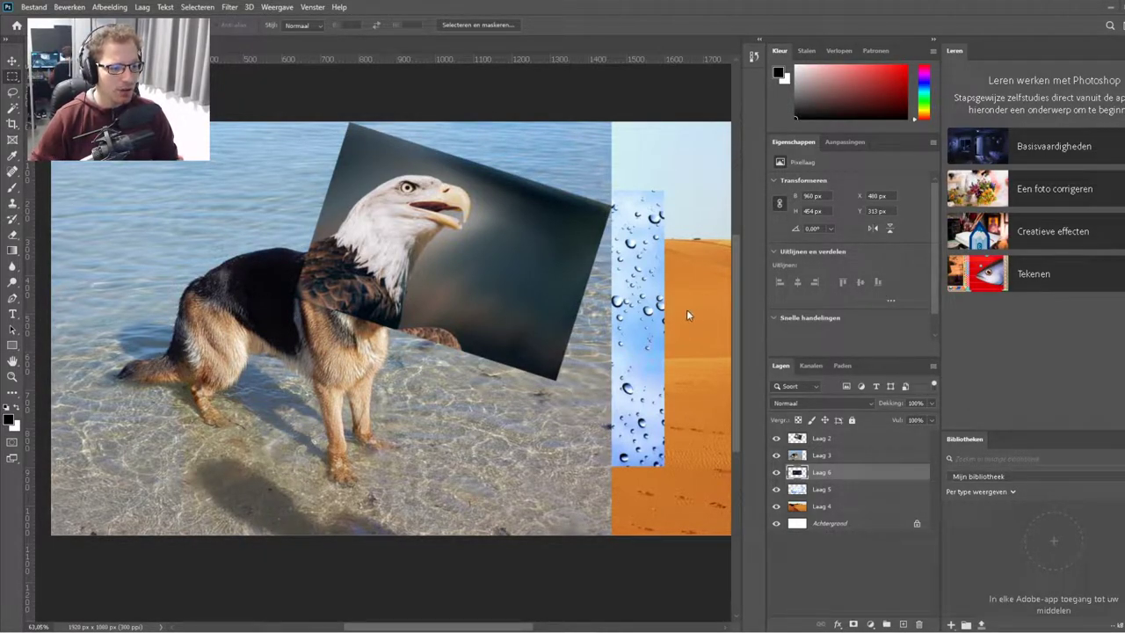
{"action": "left_click", "coordinate": [818, 439]}
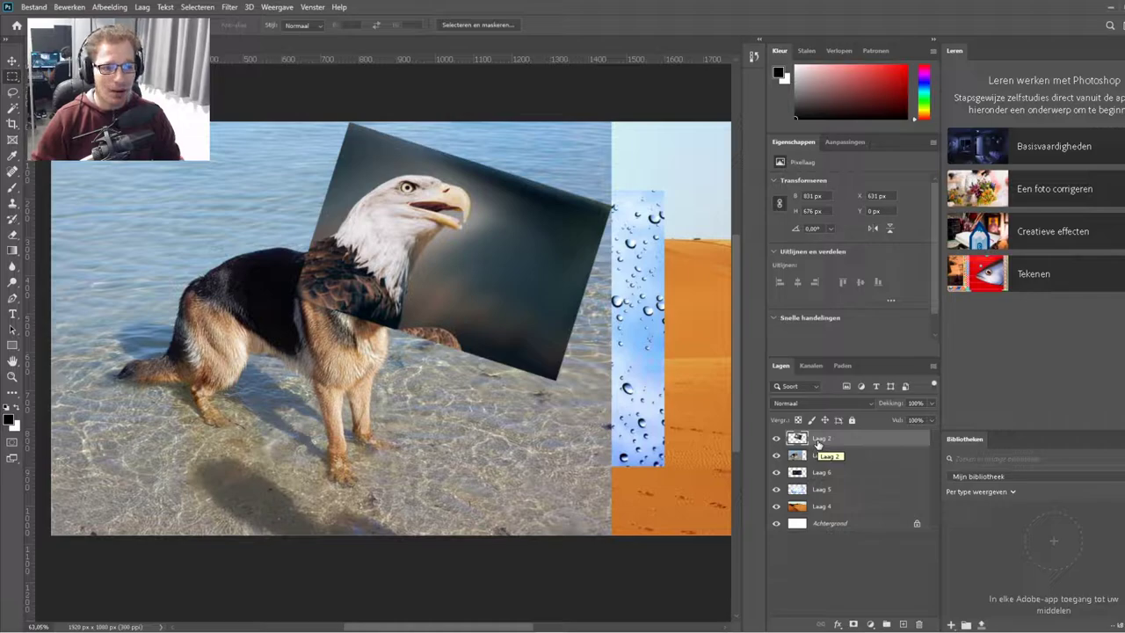
{"action": "scroll", "coordinate": [376, 262], "scroll_direction": "up", "scroll_amount": 2}
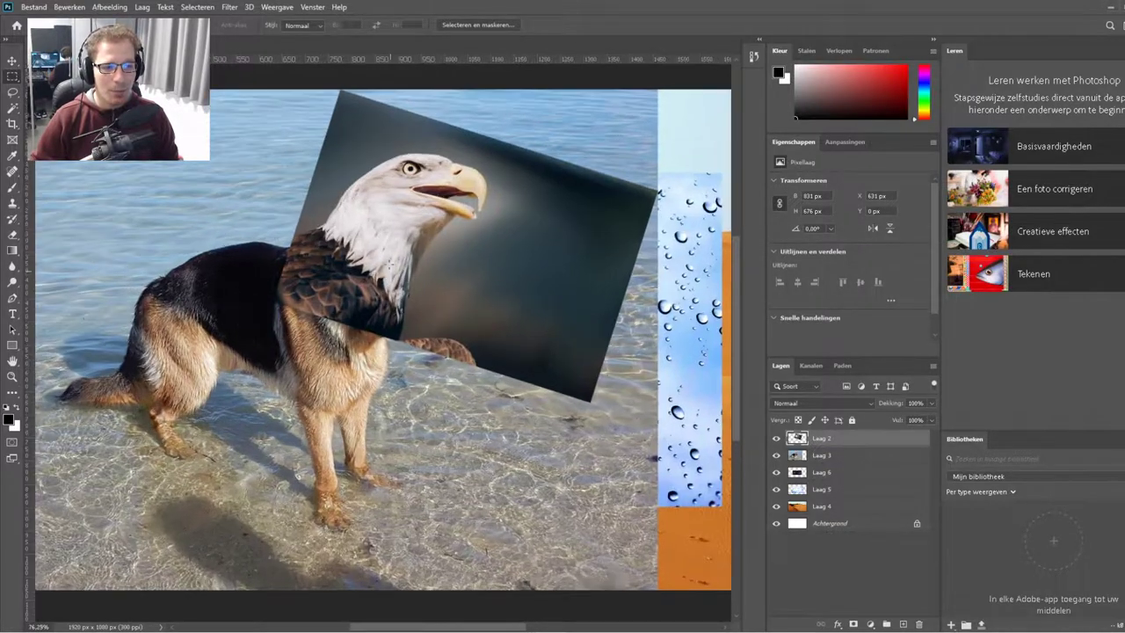
{"action": "scroll", "coordinate": [347, 211], "scroll_direction": "down", "scroll_amount": 2}
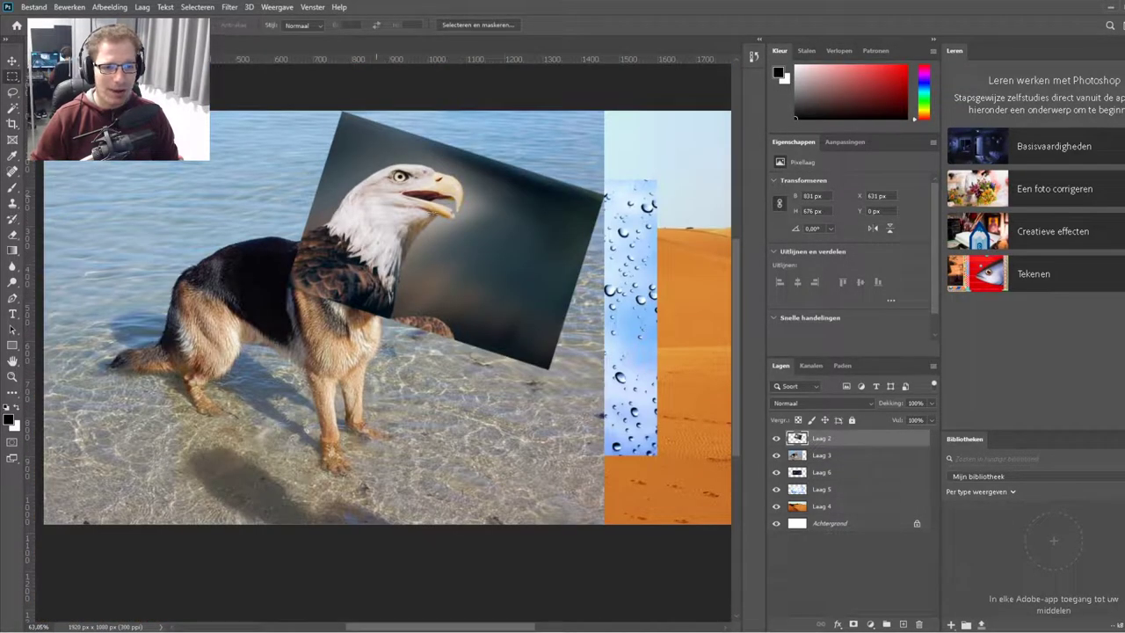
Box the eagle's head and neck with the Object Selection tool to select them.
{"action": "key", "text": "ctrl+t"}
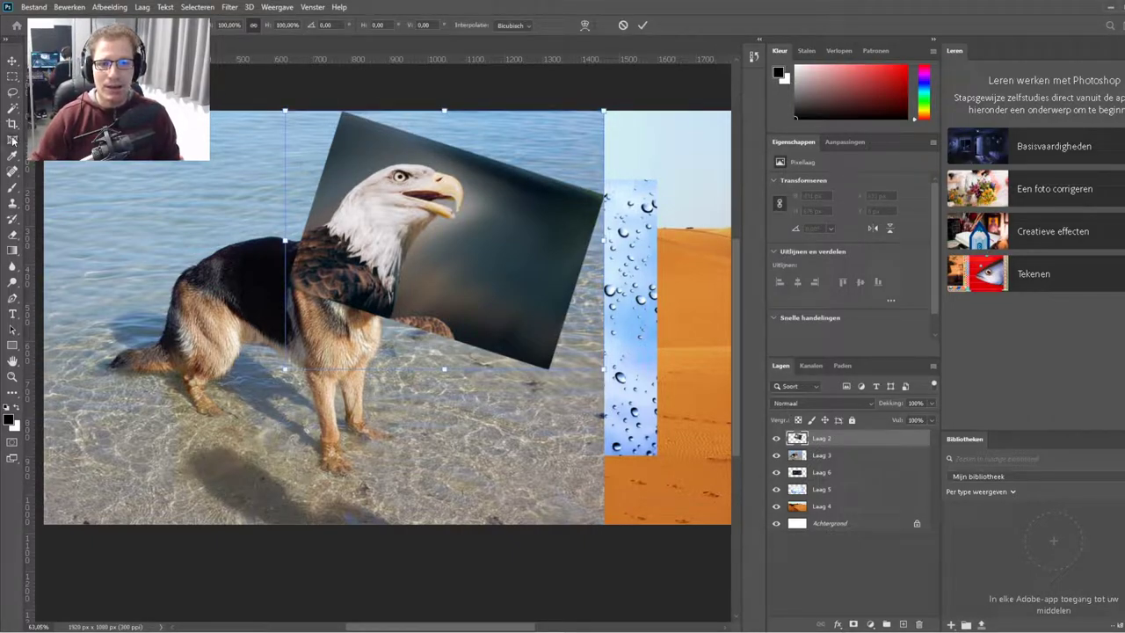
{"action": "left_click", "coordinate": [16, 107]}
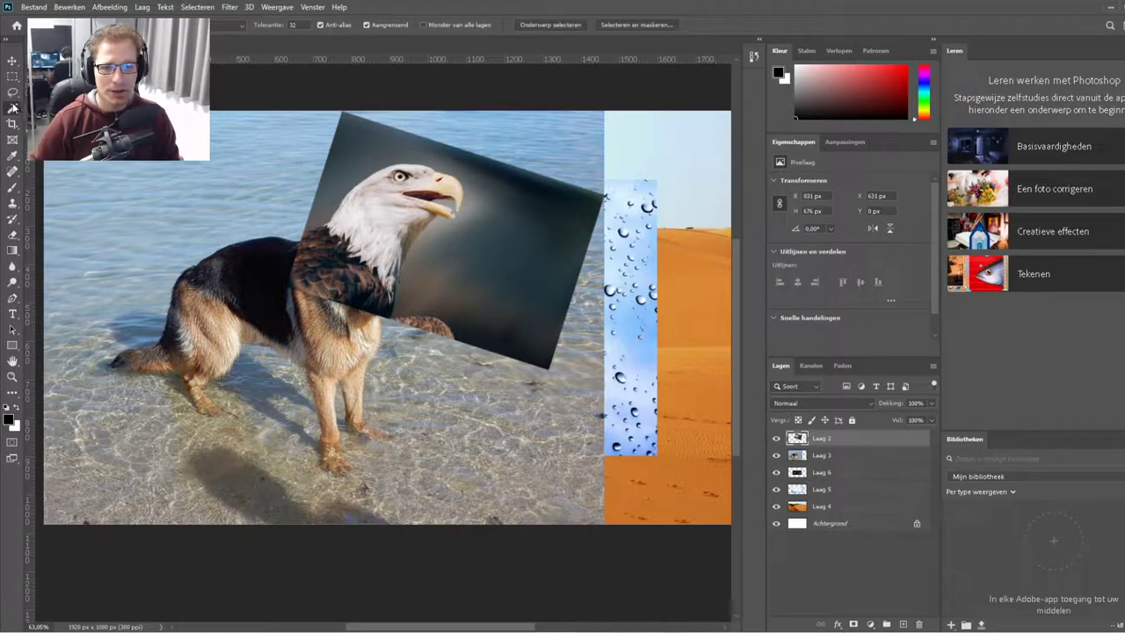
{"action": "key", "text": "shift+w"}
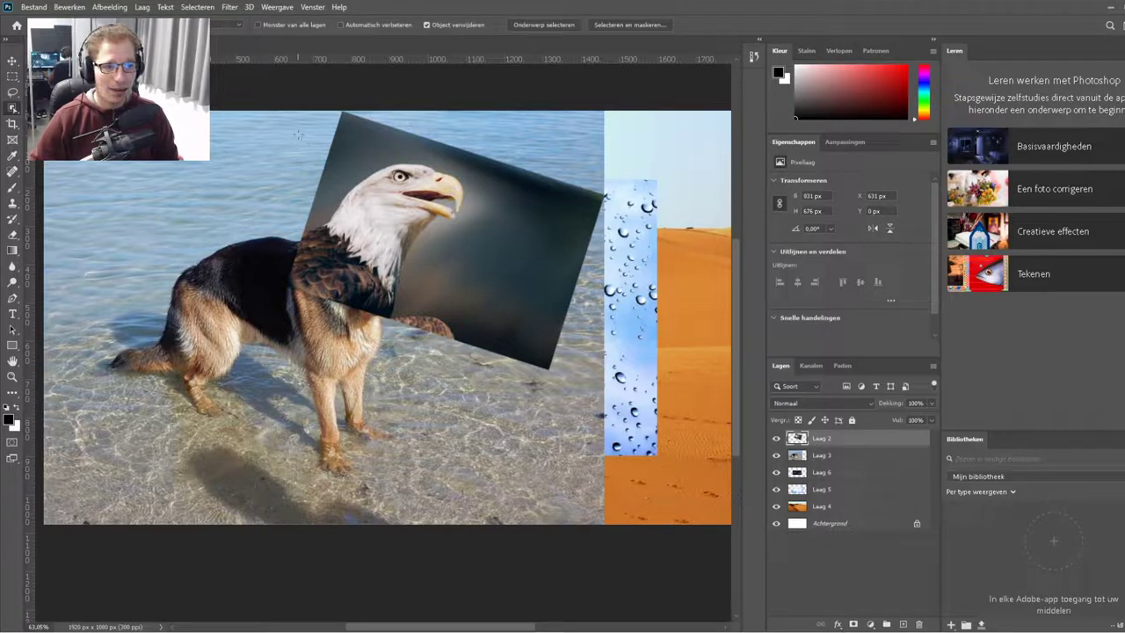
{"action": "mouse_move", "coordinate": [292, 112]}
{"action": "left_mouse_down"}
{"action": "mouse_move", "coordinate": [576, 365]}
{"action": "mouse_move", "coordinate": [500, 343]}
{"action": "left_mouse_up"}
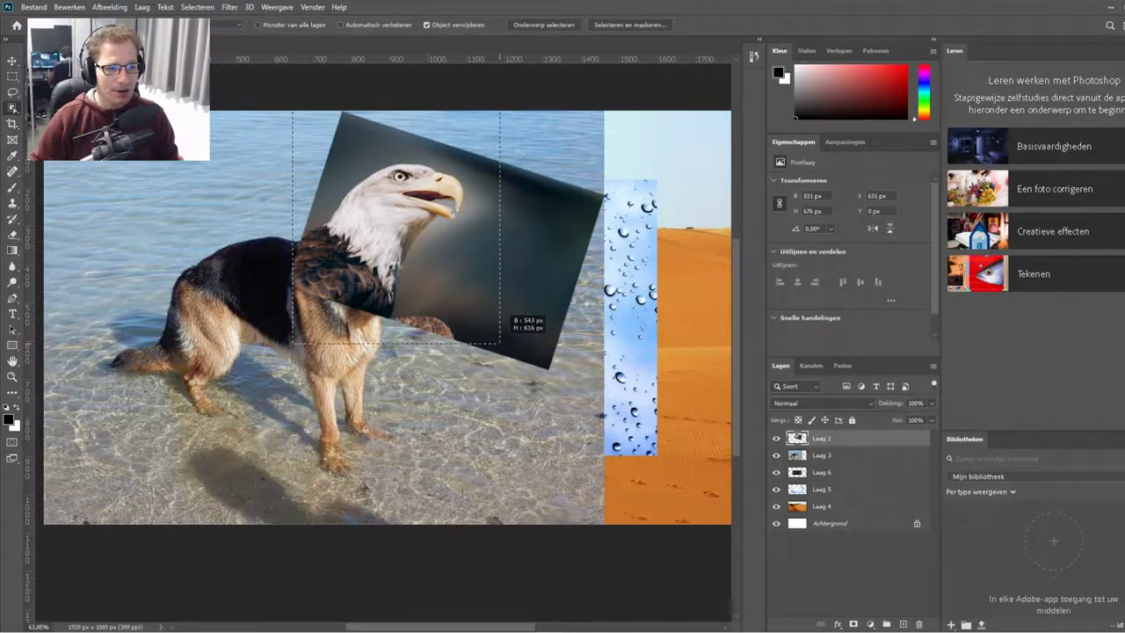
{"action": "left_click_drag", "start_coordinate": [500, 344], "coordinate": [500, 344]}
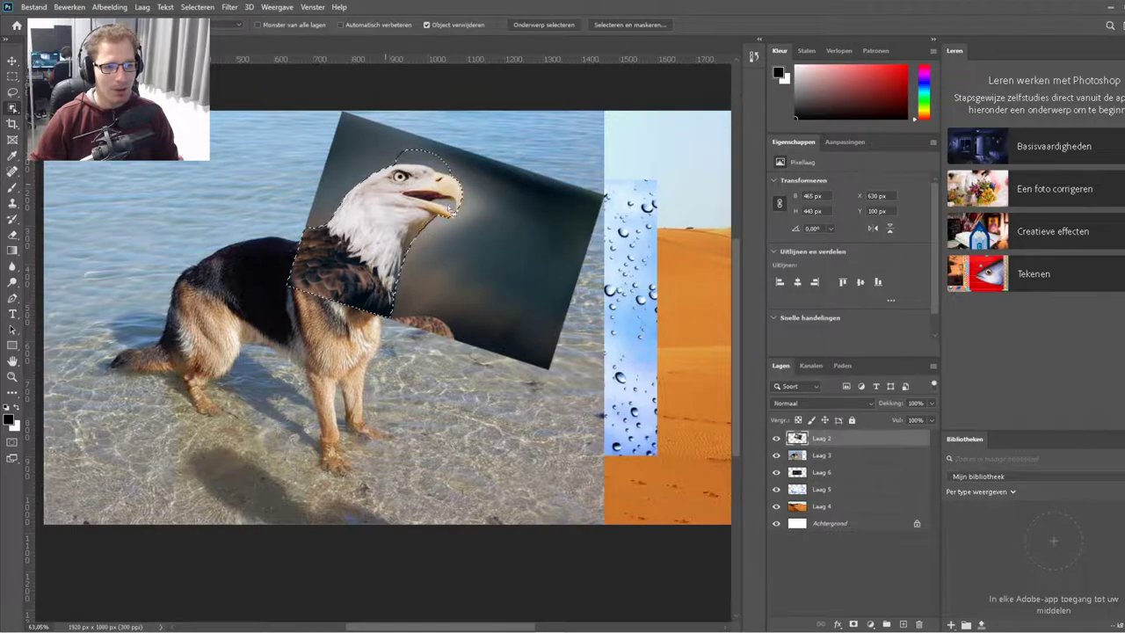
Move the selected eagle head to the lower left and deselect it.
{"action": "left_click", "coordinate": [12, 61]}
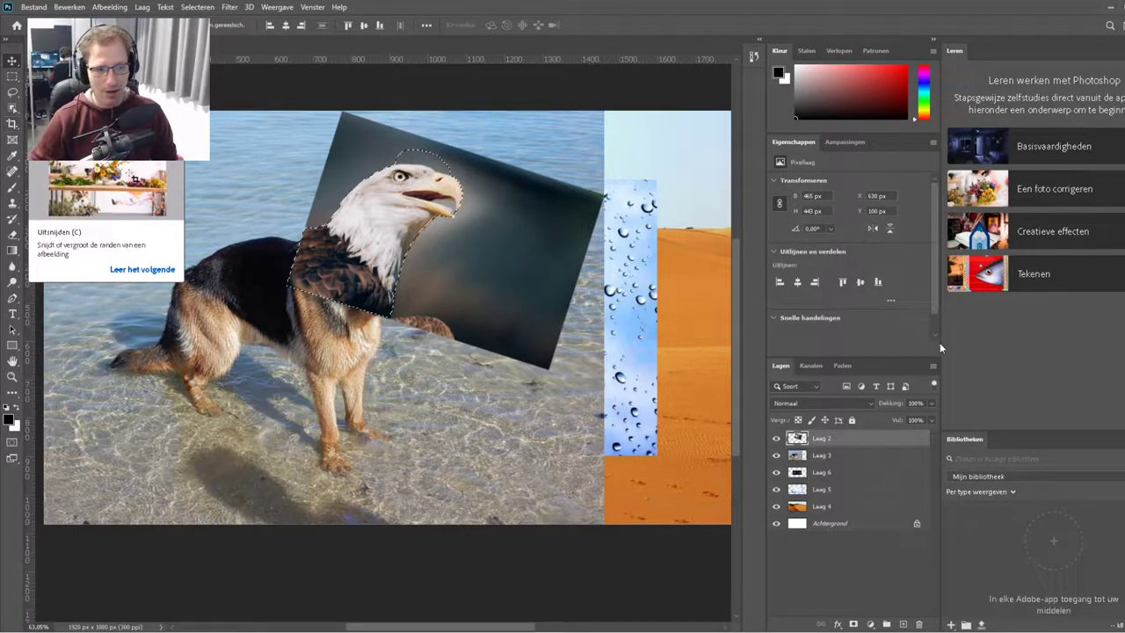
{"action": "left_click_drag", "start_coordinate": [410, 217], "coordinate": [184, 408]}
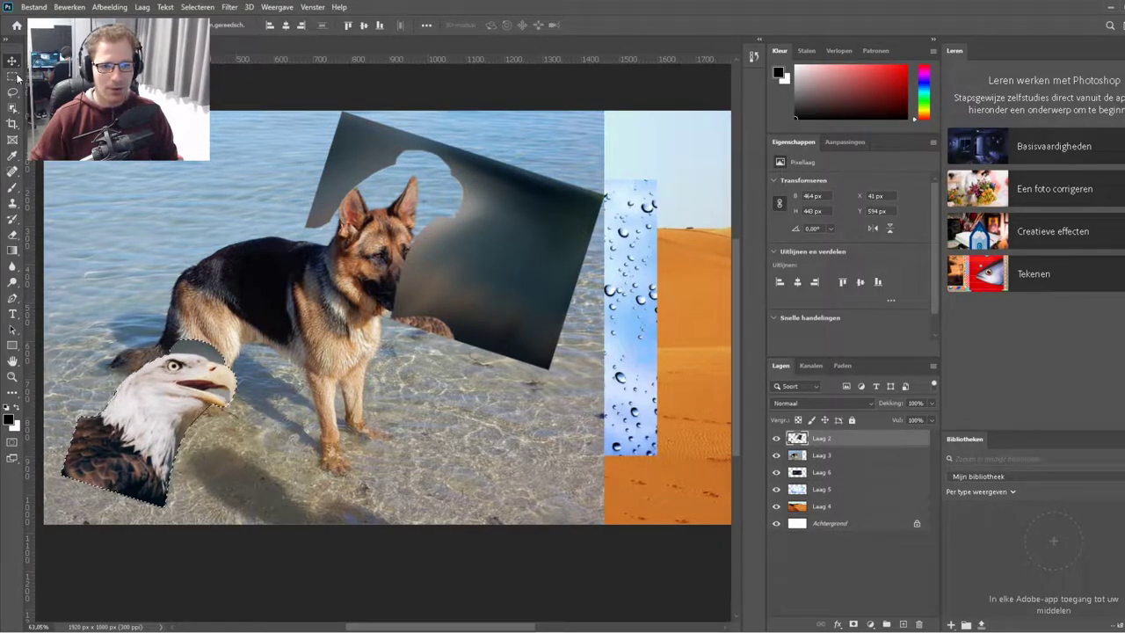
{"action": "key", "text": "ctrl+d"}
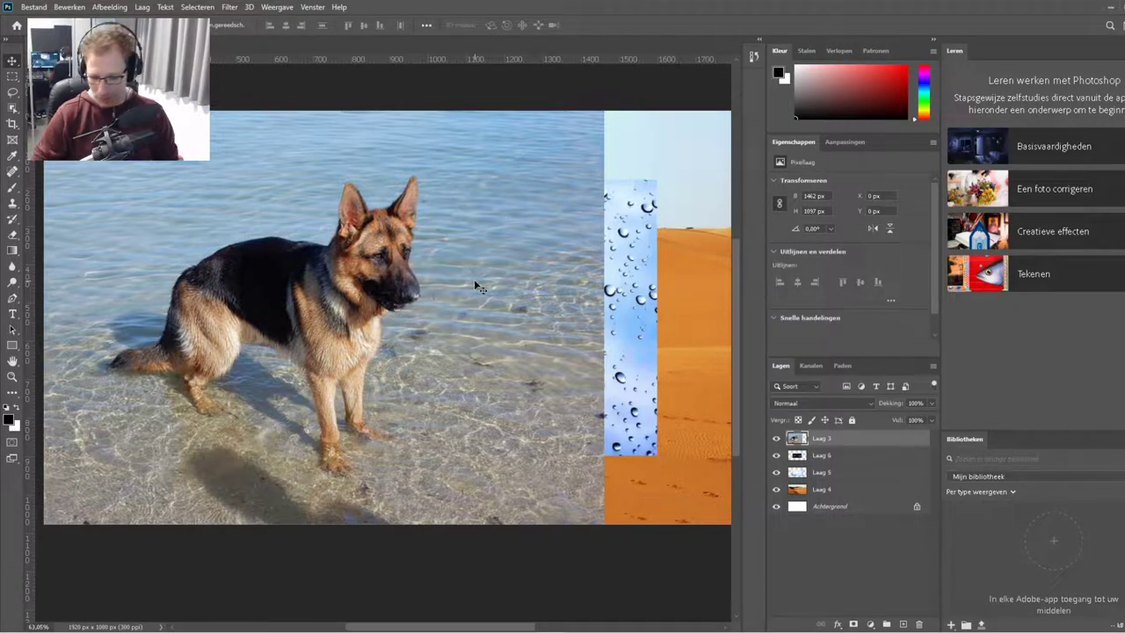
Erase the dark rotated background pieces around the dog, then frame the eagle head.
{"action": "left_click", "coordinate": [15, 231]}
{"action": "right_click", "coordinate": [299, 275]}
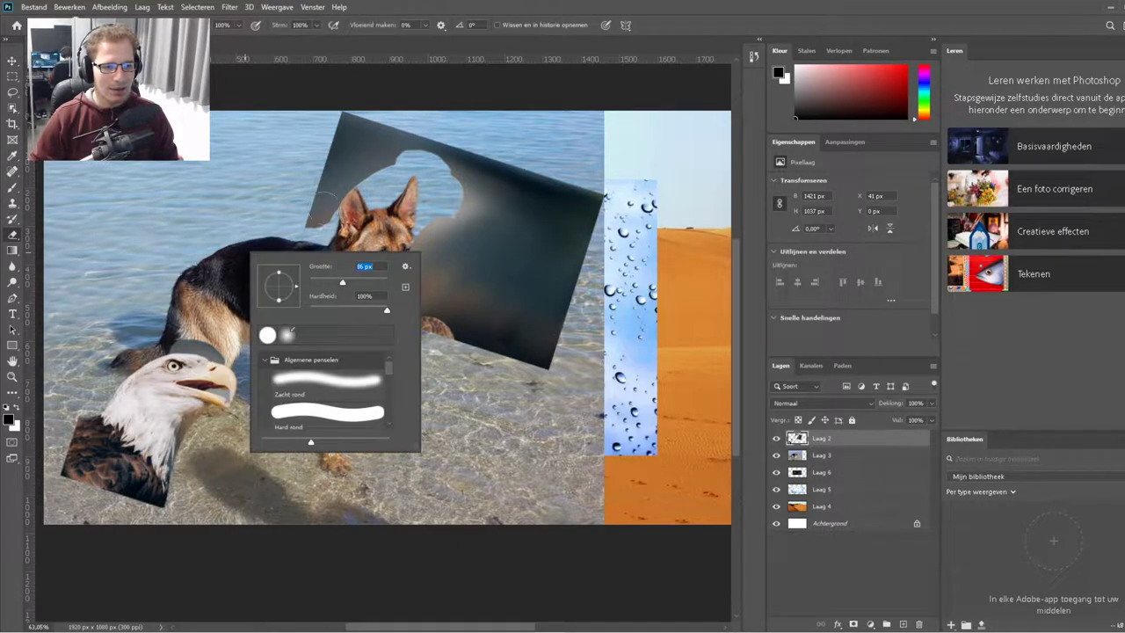
{"action": "mouse_move", "coordinate": [323, 204]}
{"action": "left_mouse_down"}
{"action": "mouse_move", "coordinate": [569, 290]}
{"action": "mouse_move", "coordinate": [540, 267]}
{"action": "left_mouse_up"}
{"action": "mouse_move", "coordinate": [524, 349]}
{"action": "left_mouse_down"}
{"action": "mouse_move", "coordinate": [406, 290]}
{"action": "mouse_move", "coordinate": [668, 221]}
{"action": "left_mouse_up"}
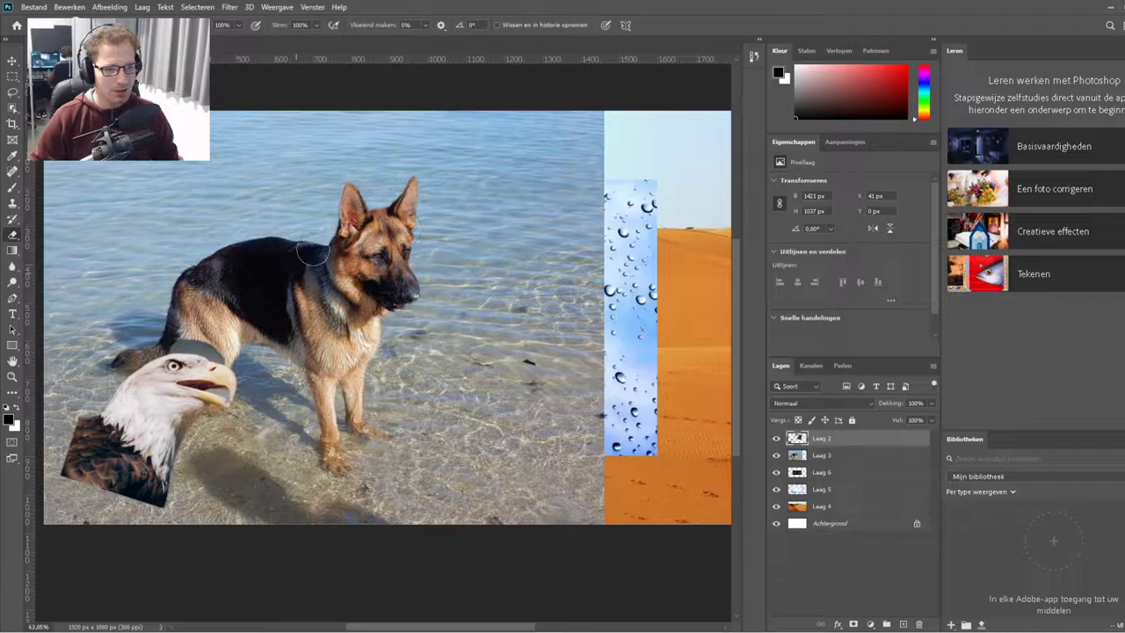
{"action": "left_click", "coordinate": [12, 141]}
{"action": "left_click_drag", "start_coordinate": [46, 279], "coordinate": [248, 508]}
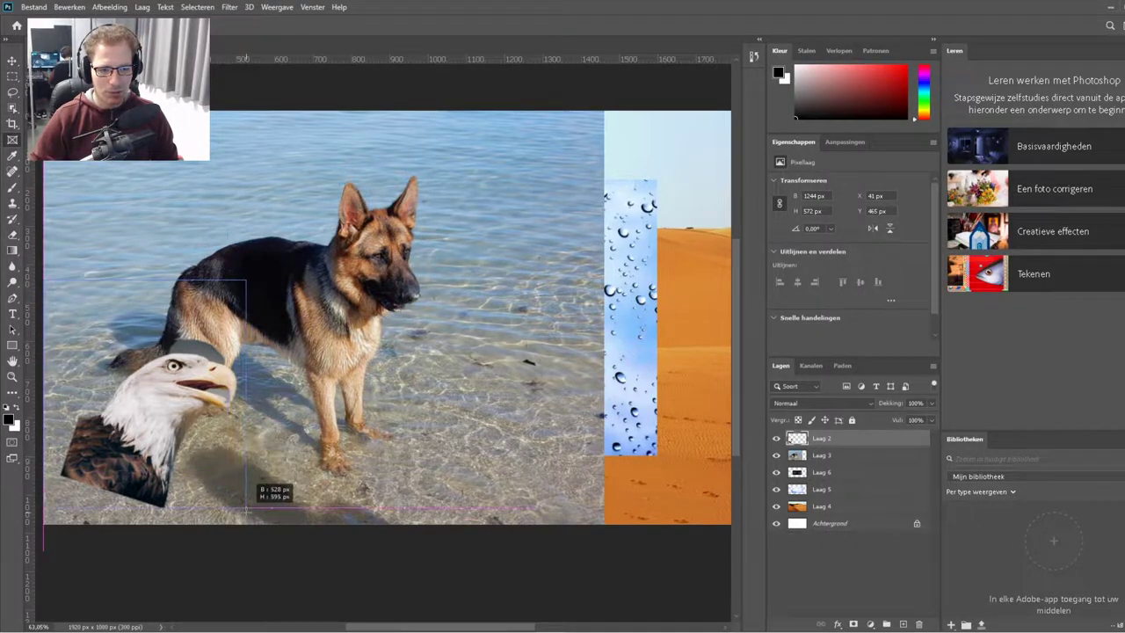
Undo the frame and select the grey leftovers around the eagle's head.
{"action": "scroll", "coordinate": [175, 412], "scroll_direction": "down", "scroll_amount": 1}
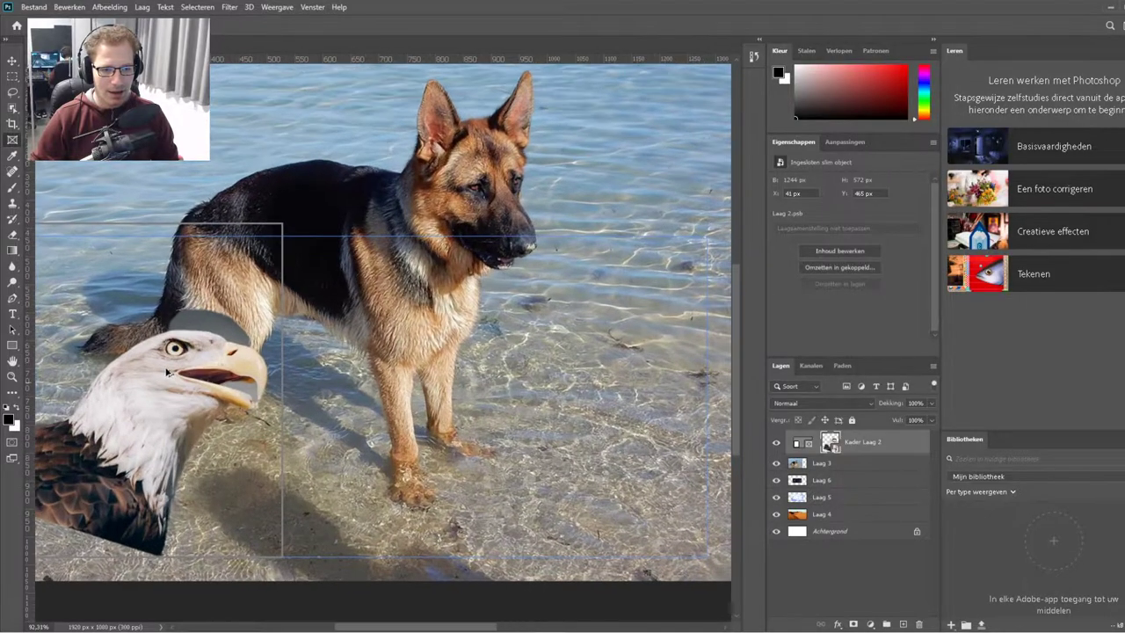
{"action": "scroll", "coordinate": [182, 324], "scroll_direction": "down", "scroll_amount": 1}
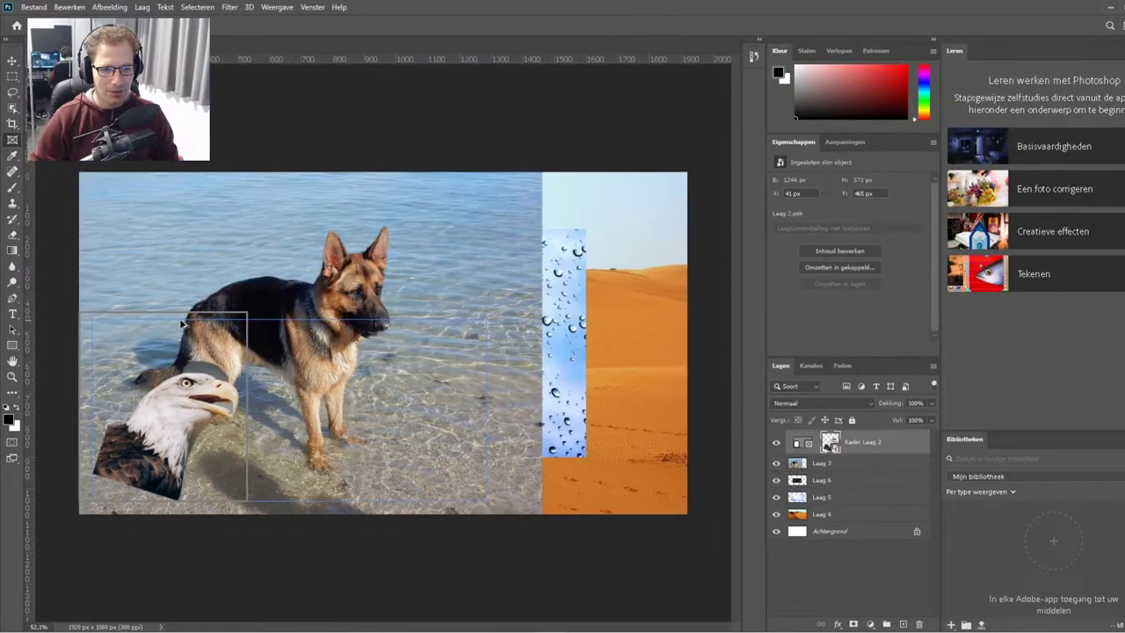
{"action": "left_click", "coordinate": [12, 108]}
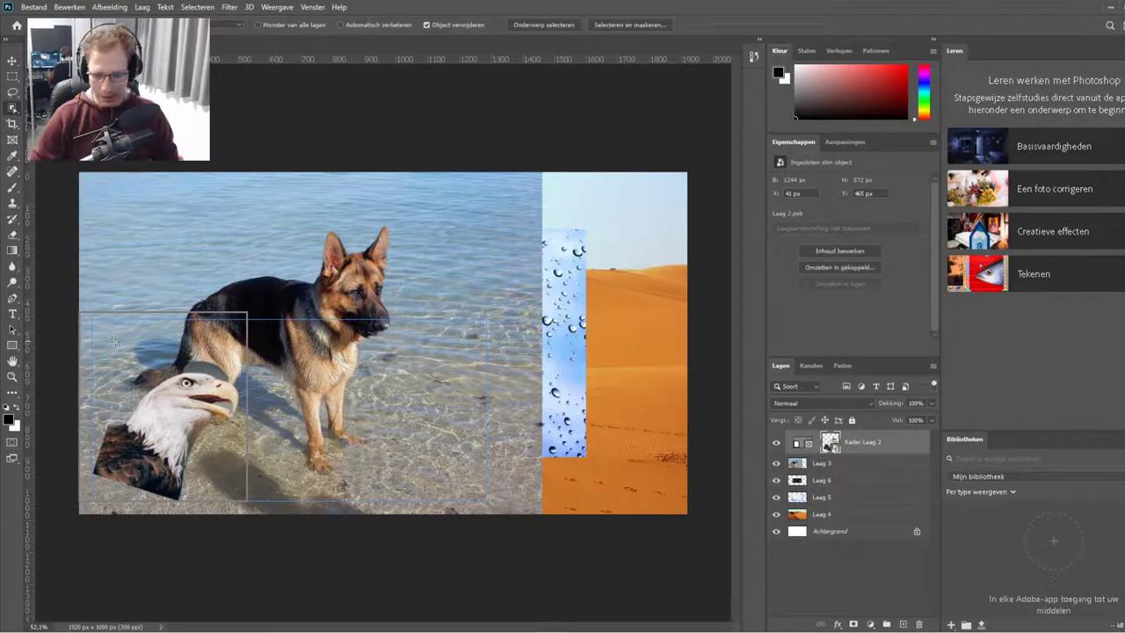
{"action": "key", "text": "ctrl+z"}
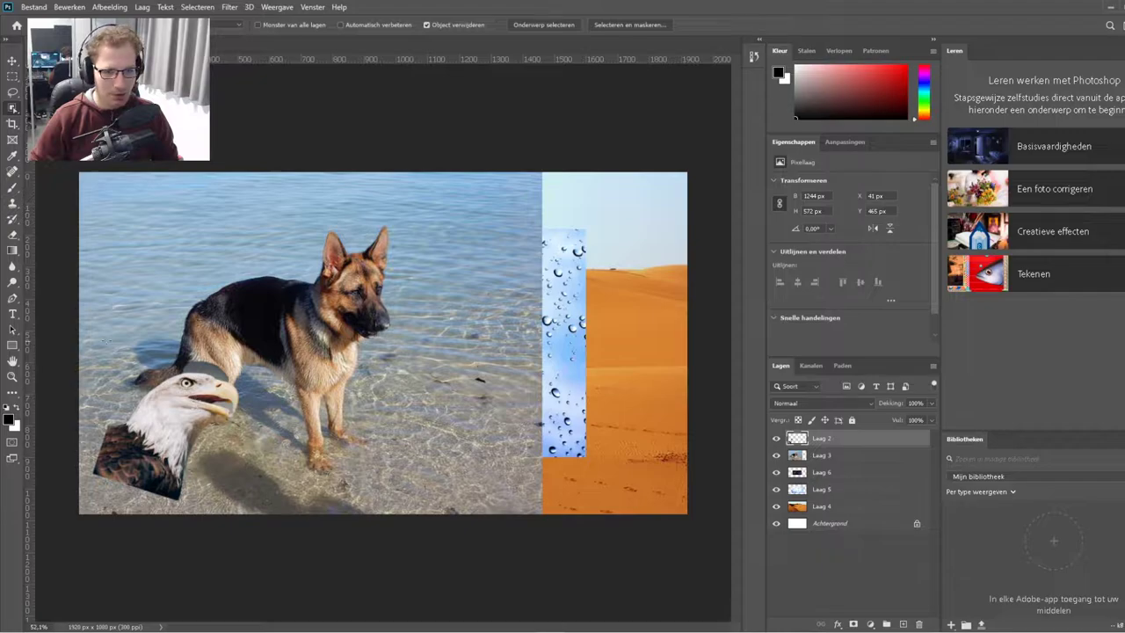
{"action": "left_click_drag", "start_coordinate": [88, 334], "coordinate": [248, 495]}
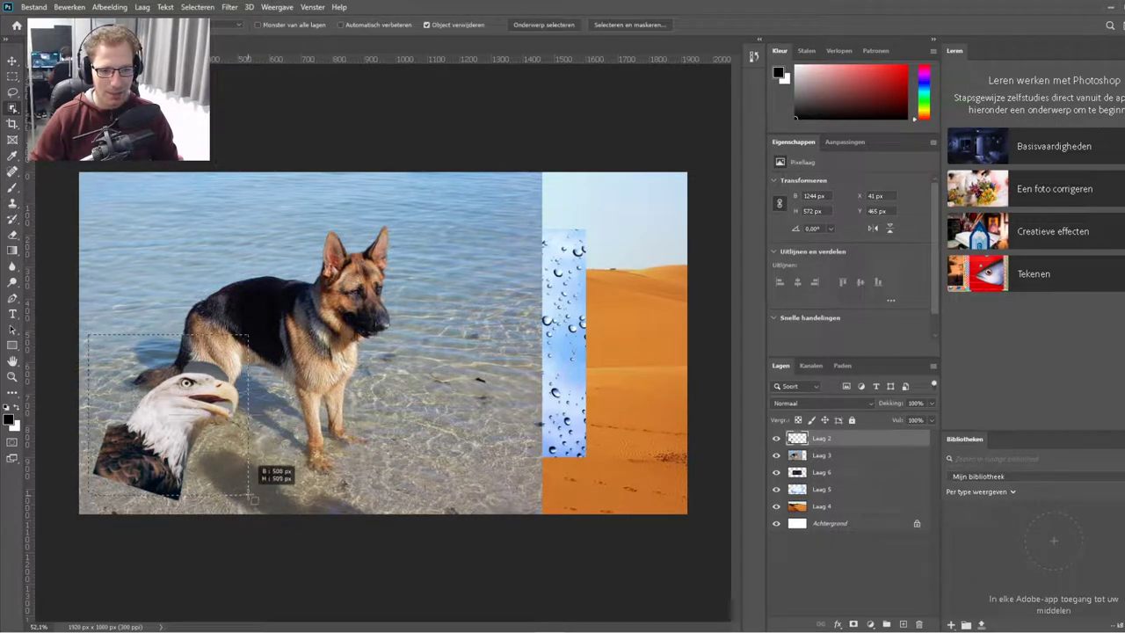
{"action": "scroll", "coordinate": [189, 349], "scroll_direction": "up", "scroll_amount": 5}
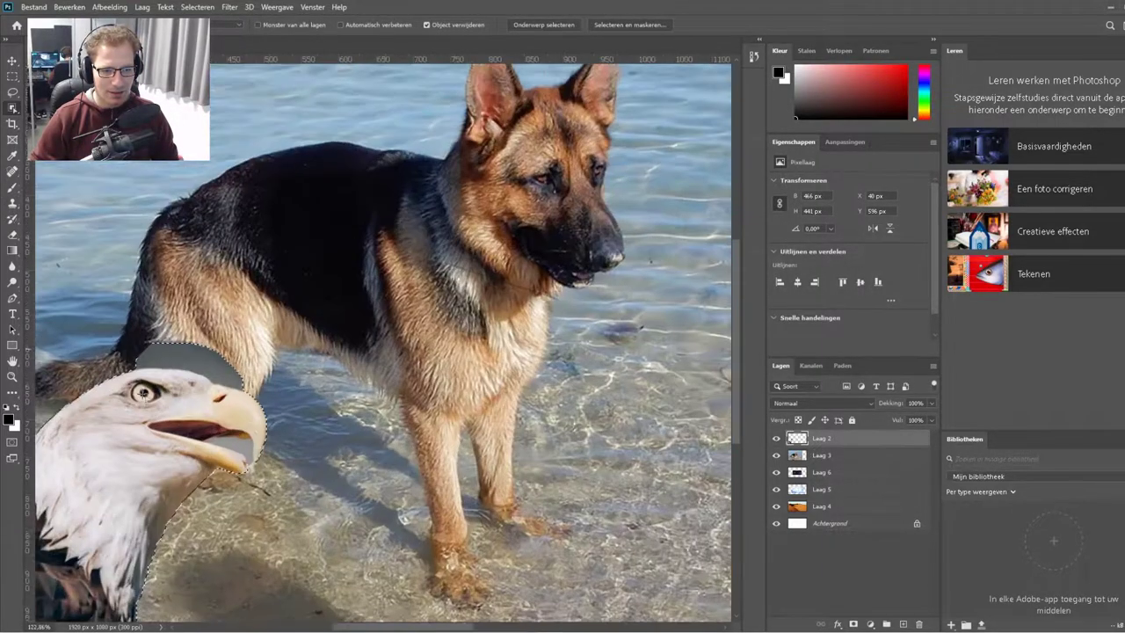
{"action": "scroll", "coordinate": [188, 349], "scroll_direction": "down", "scroll_amount": 3}
{"action": "scroll", "coordinate": [188, 349], "scroll_direction": "down", "scroll_amount": 2}
{"action": "scroll", "coordinate": [188, 349], "scroll_direction": "up", "scroll_amount": 4}
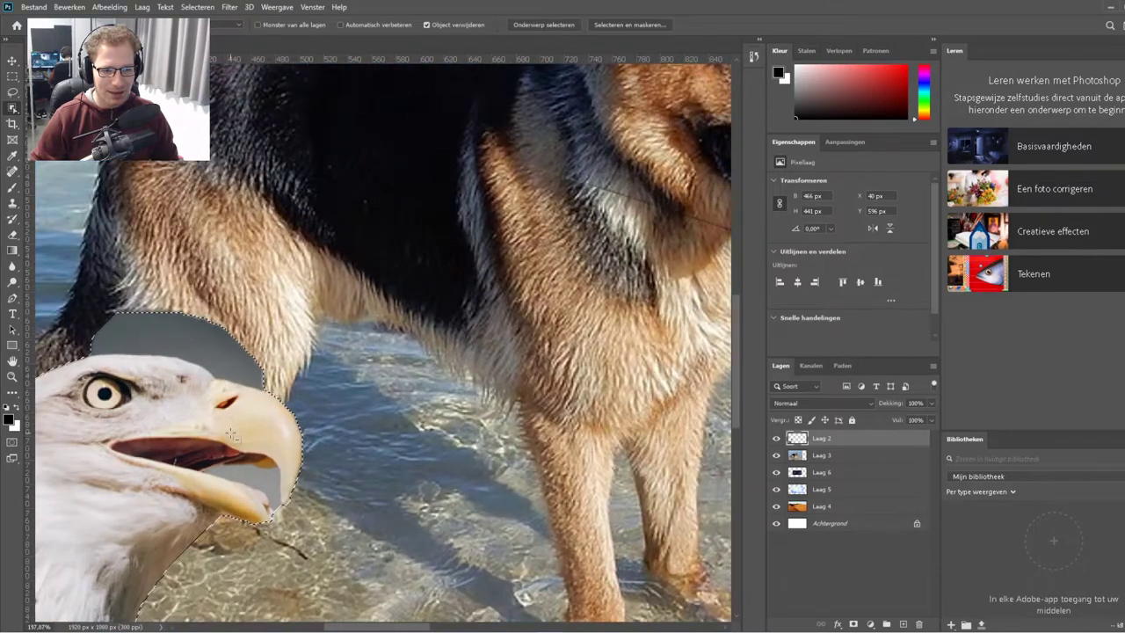
{"action": "left_click_drag", "start_coordinate": [68, 270], "coordinate": [314, 474]}
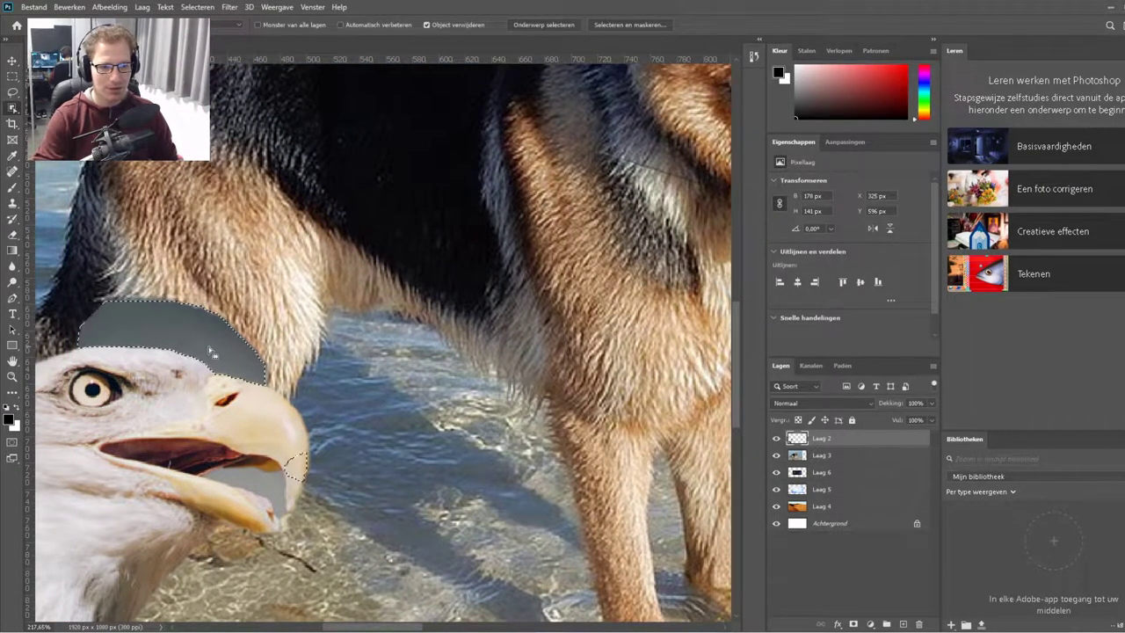
{"action": "key", "text": "Delete"}
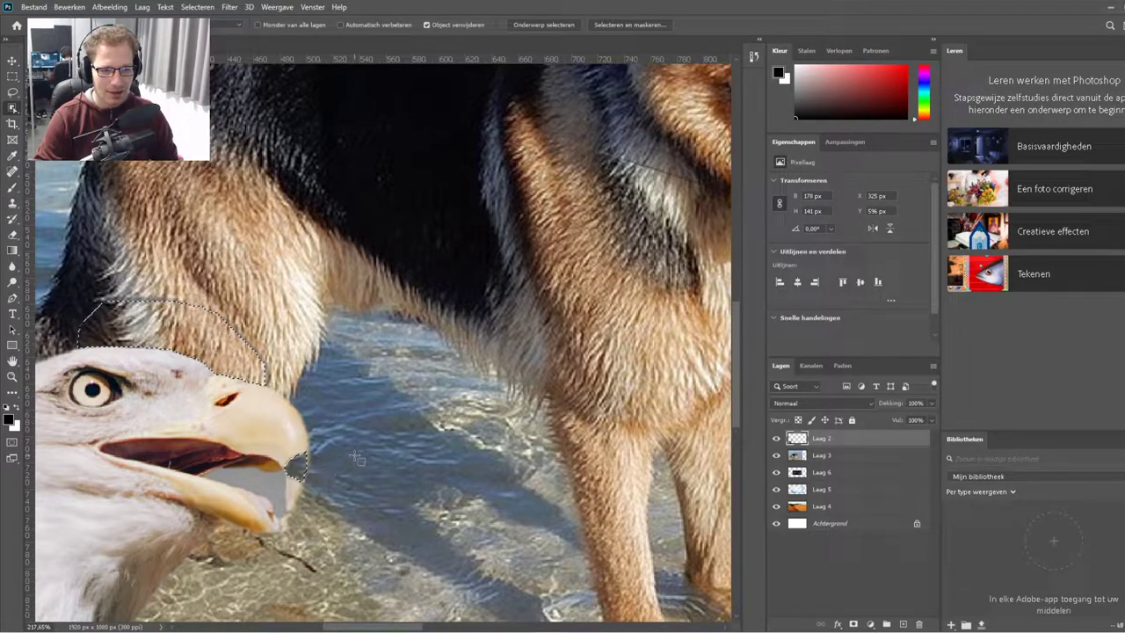
{"action": "key", "text": "ctrl+z"}
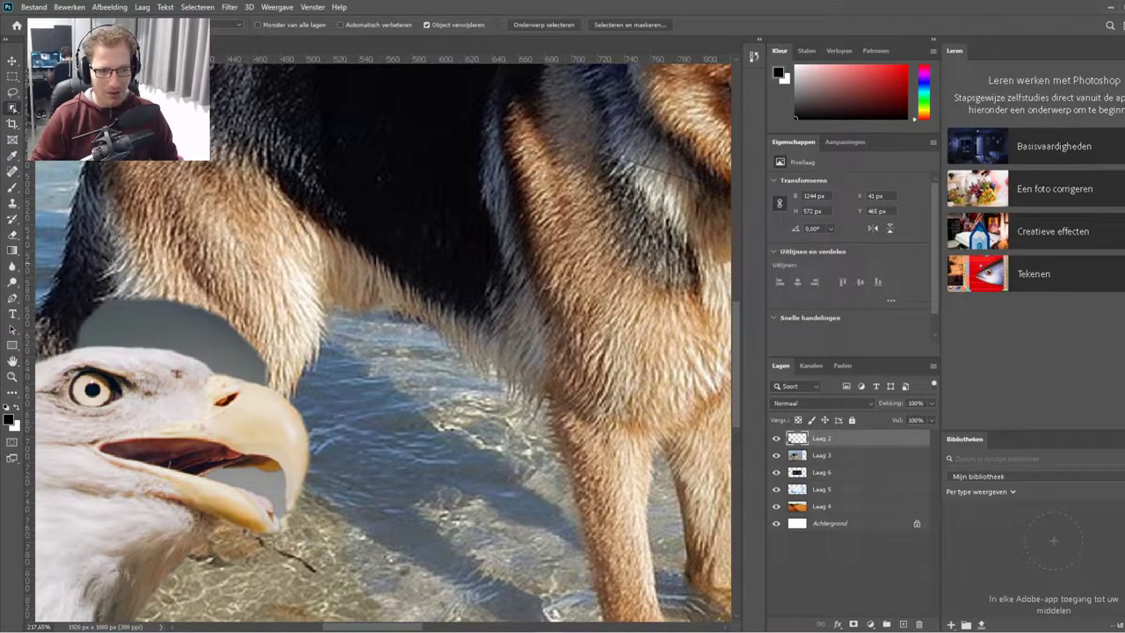
Delete the grey patches above the eagle's head and inside its beak, then deselect.
{"action": "left_click_drag", "start_coordinate": [63, 275], "coordinate": [271, 383]}
{"action": "key", "text": "Delete"}
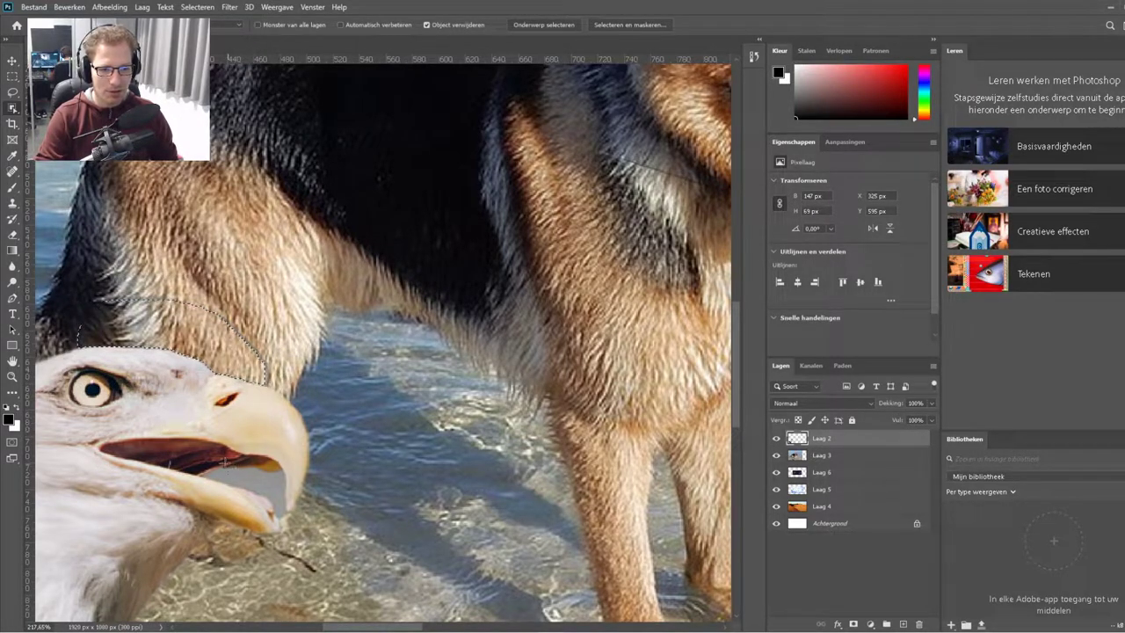
{"action": "left_click_drag", "start_coordinate": [183, 440], "coordinate": [308, 514]}
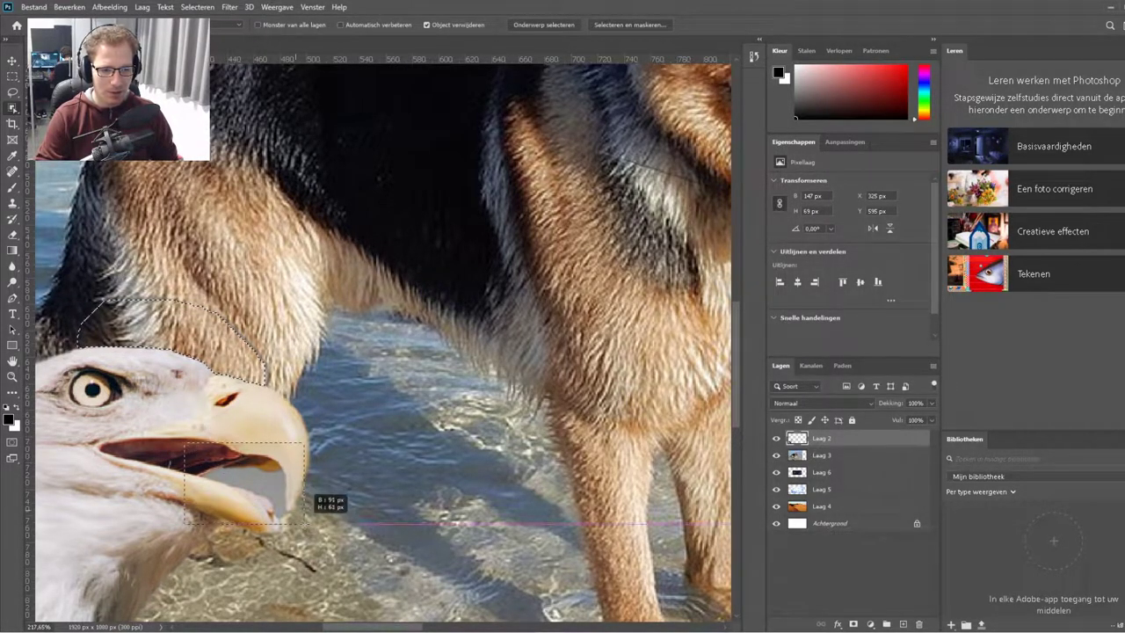
{"action": "key", "text": "Delete"}
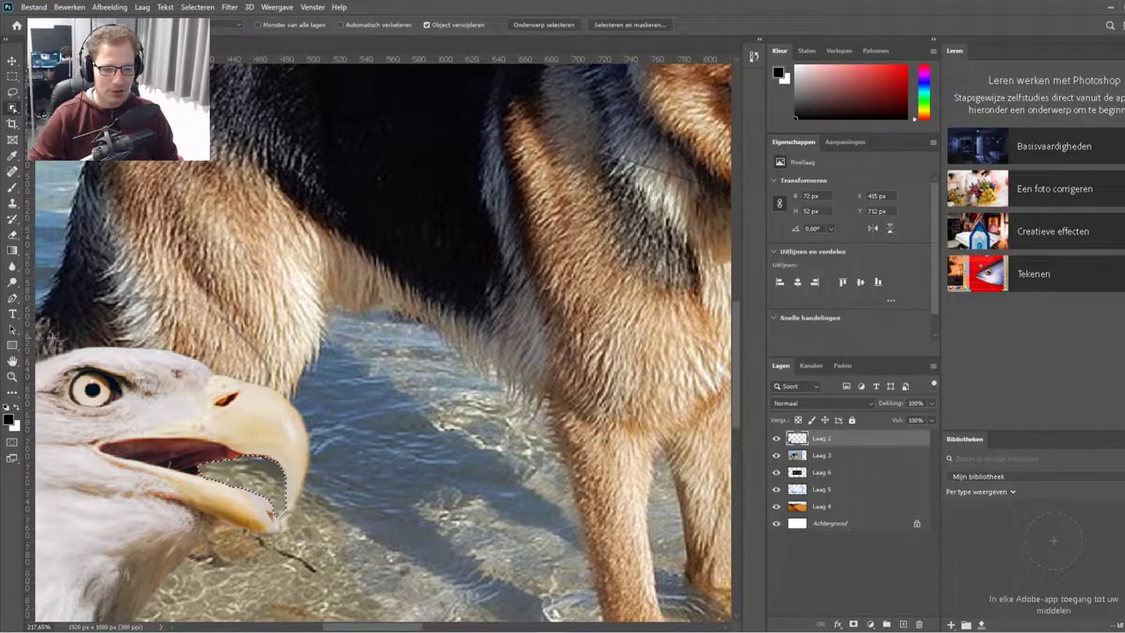
{"action": "key", "text": "m"}
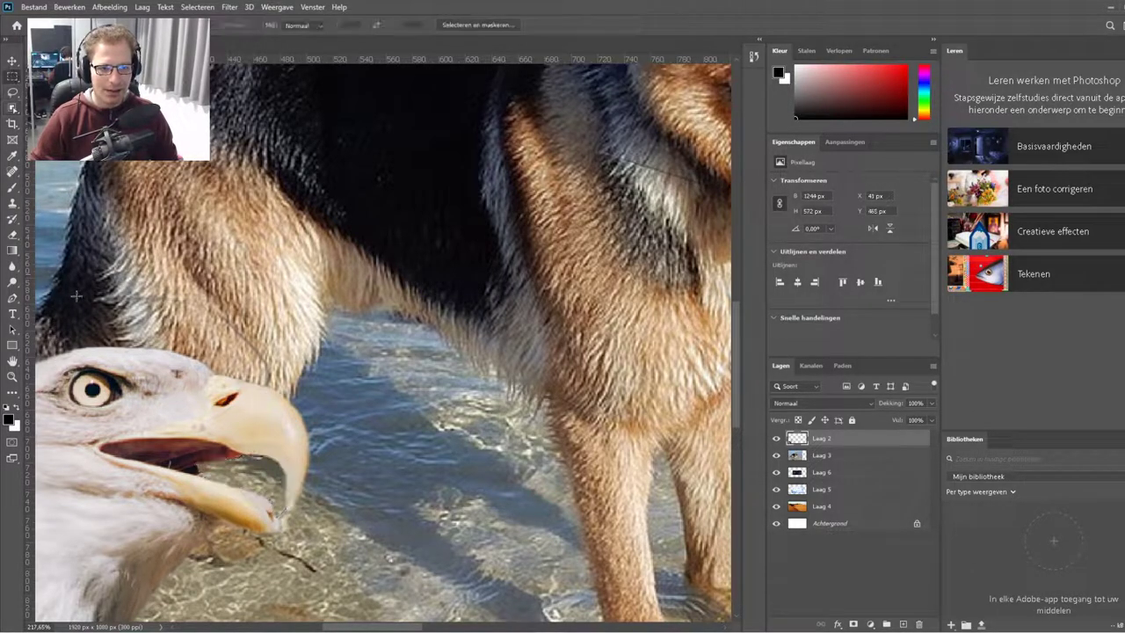
{"action": "key", "text": "ctrl+d"}
{"action": "left_click", "coordinate": [13, 234]}
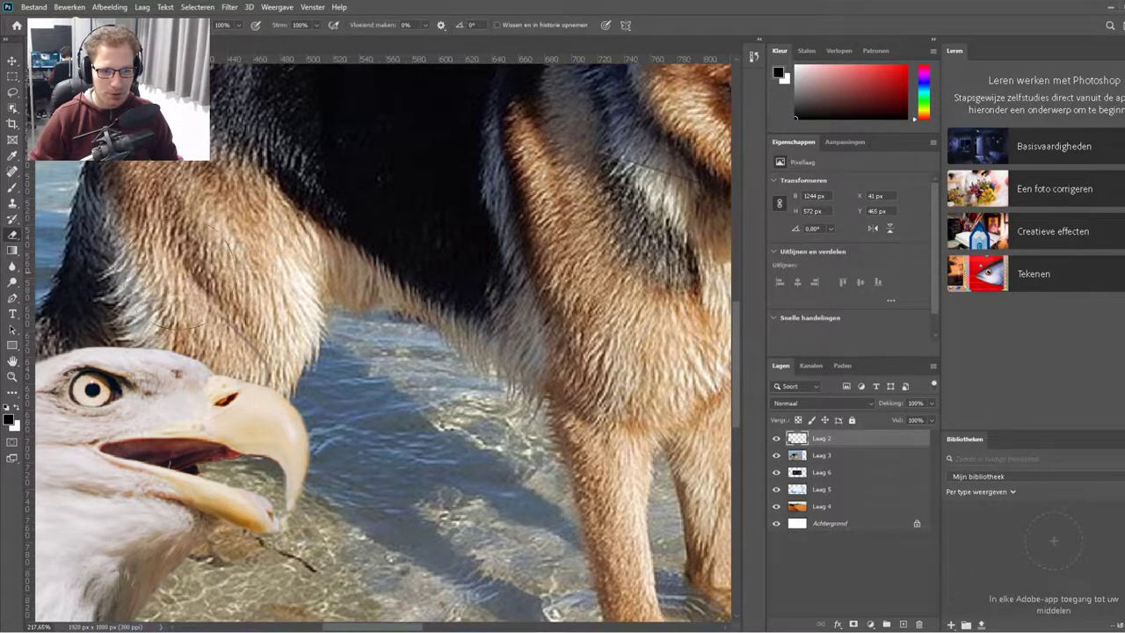
{"action": "key", "text": "ctrl+0"}
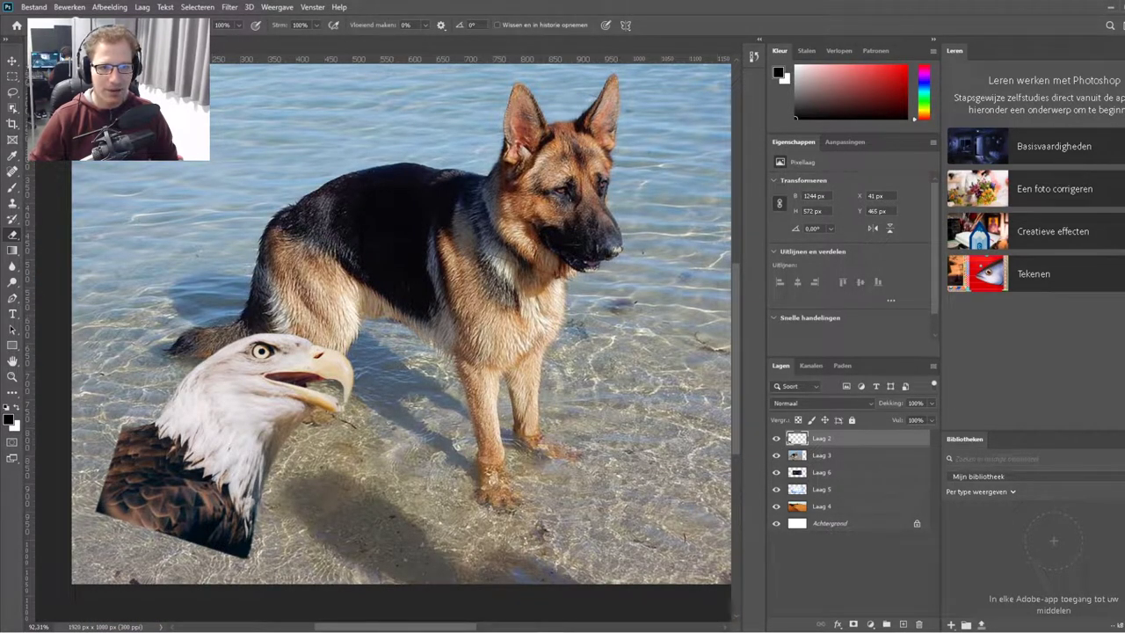
Position the eagle head over the dog's head and commit the transform.
{"action": "key", "text": "ctrl+t"}
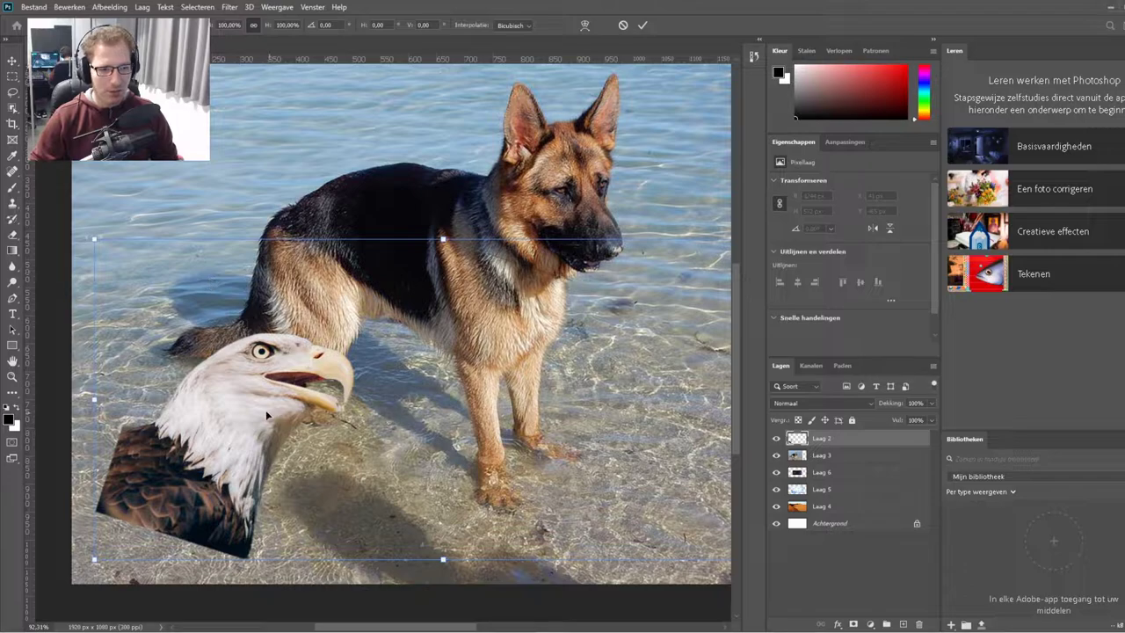
{"action": "left_click_drag", "start_coordinate": [266, 410], "coordinate": [570, 161]}
{"action": "scroll", "coordinate": [570, 161], "scroll_direction": "down", "scroll_amount": 3}
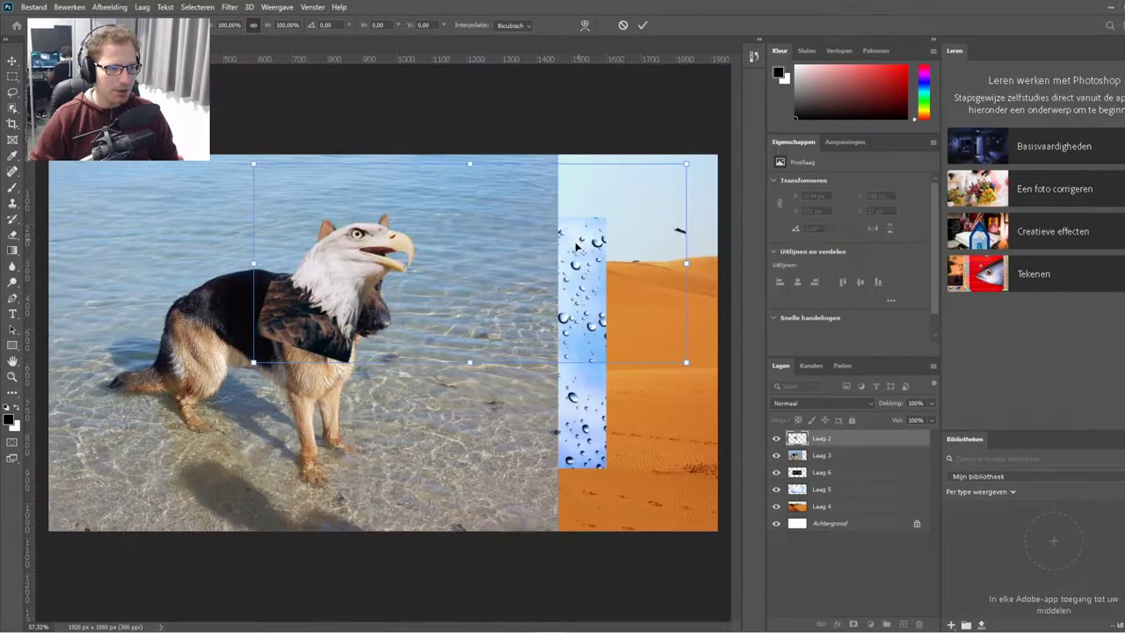
{"action": "left_click_drag", "start_coordinate": [314, 307], "coordinate": [342, 298]}
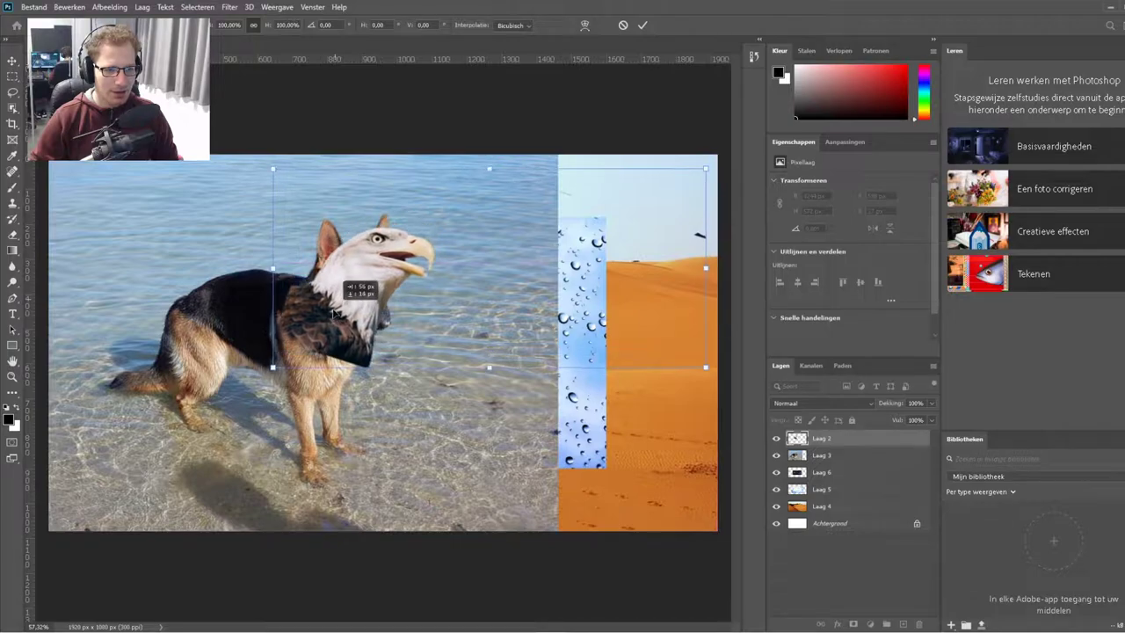
{"action": "left_click_drag", "start_coordinate": [341, 298], "coordinate": [334, 303]}
{"action": "scroll", "coordinate": [334, 302], "scroll_direction": "up", "scroll_amount": 3}
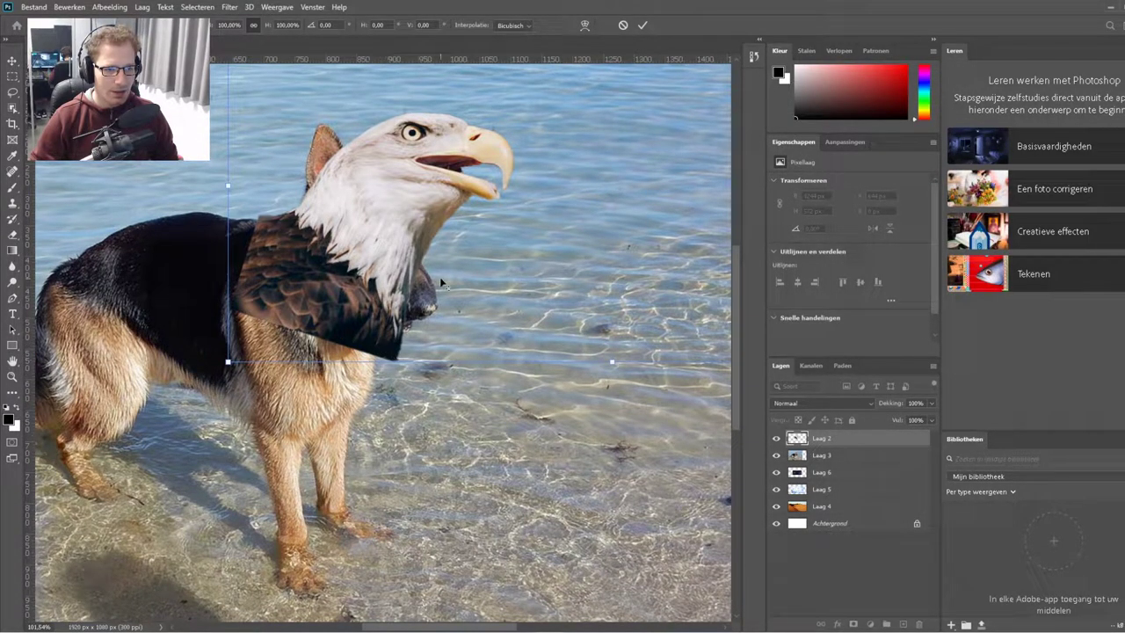
{"action": "left_click", "coordinate": [12, 235]}
Duplicate the dog layer Laag 3 as Laag 7.
{"action": "right_click", "coordinate": [816, 456]}
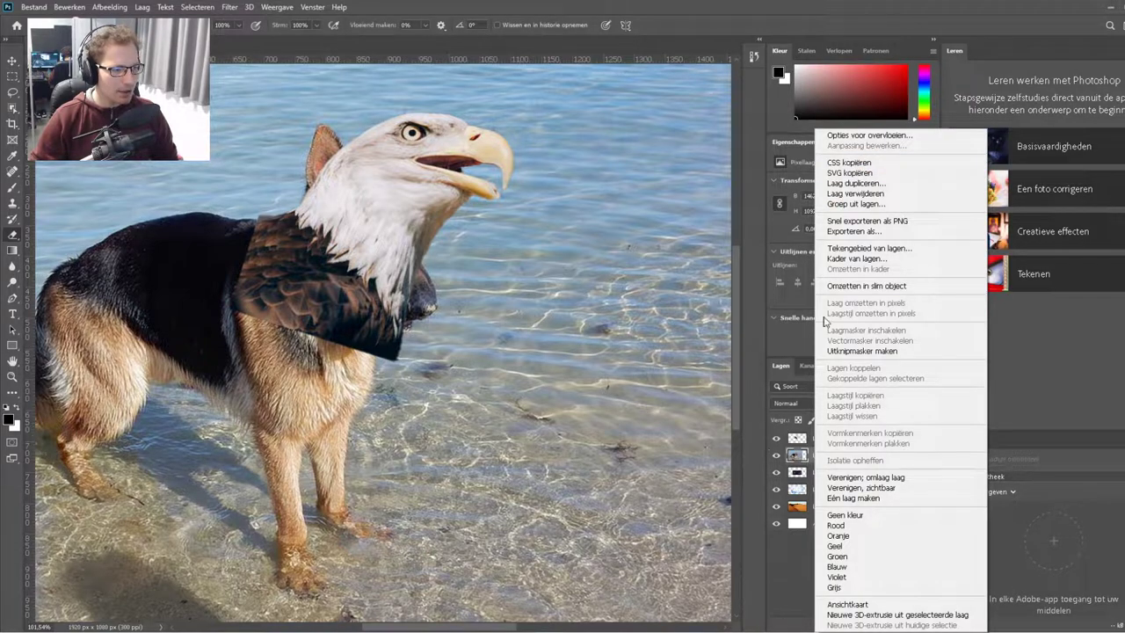
{"action": "left_click", "coordinate": [802, 459]}
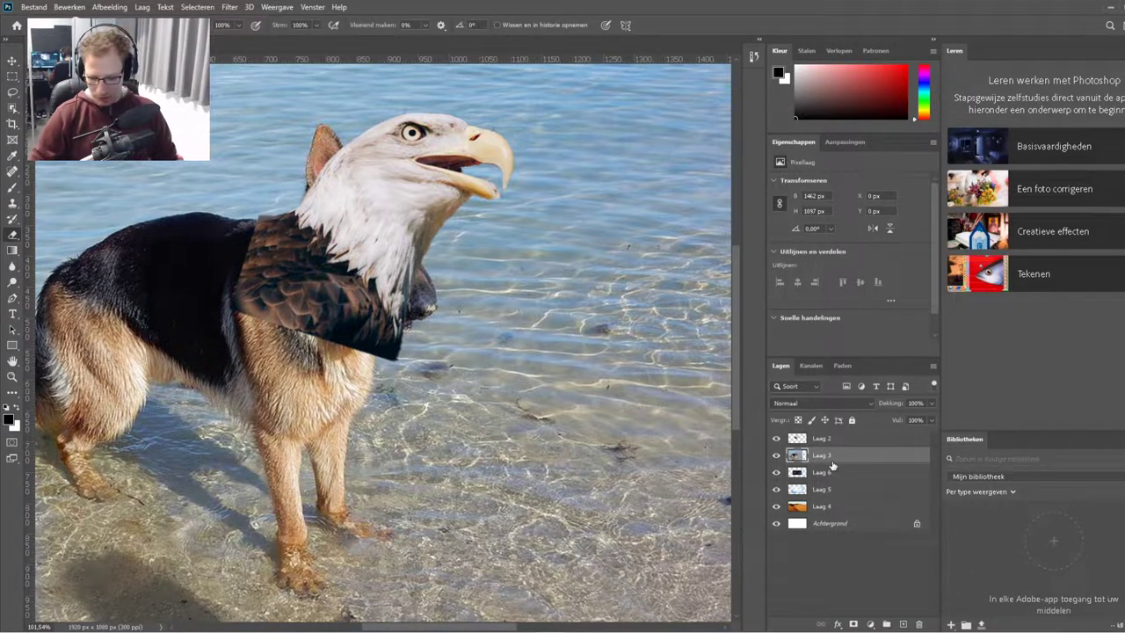
{"action": "key", "text": "ctrl+v"}
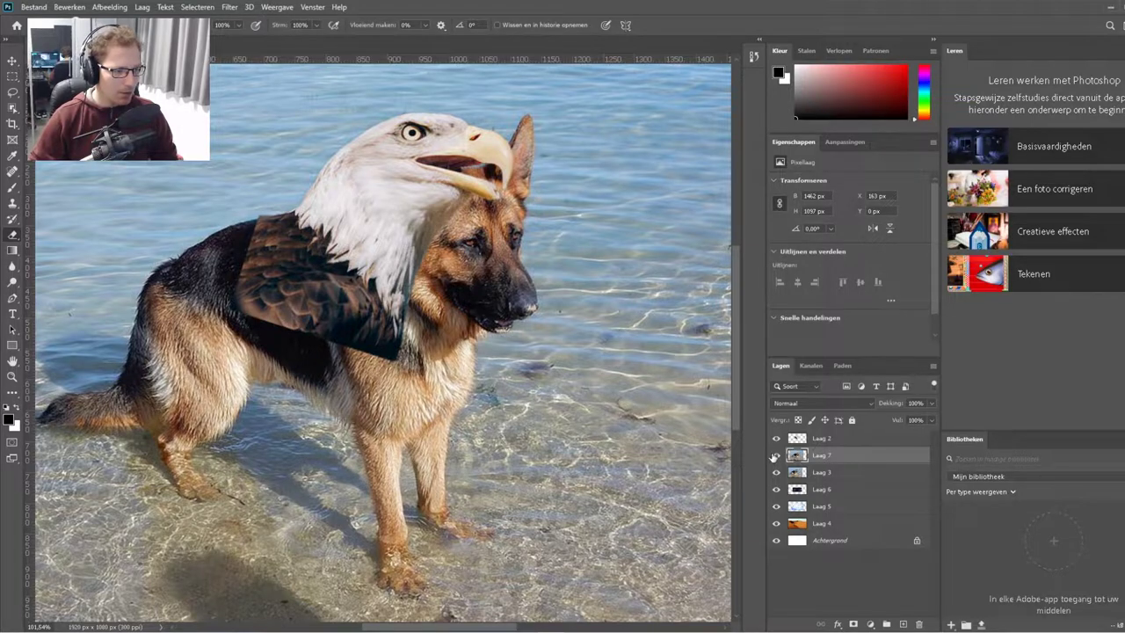
Hide Laag 7 and test-erase the dog's nose on Laag 3, undoing it.
{"action": "left_click", "coordinate": [775, 455]}
{"action": "scroll", "coordinate": [449, 312], "scroll_direction": "up", "scroll_amount": 2}
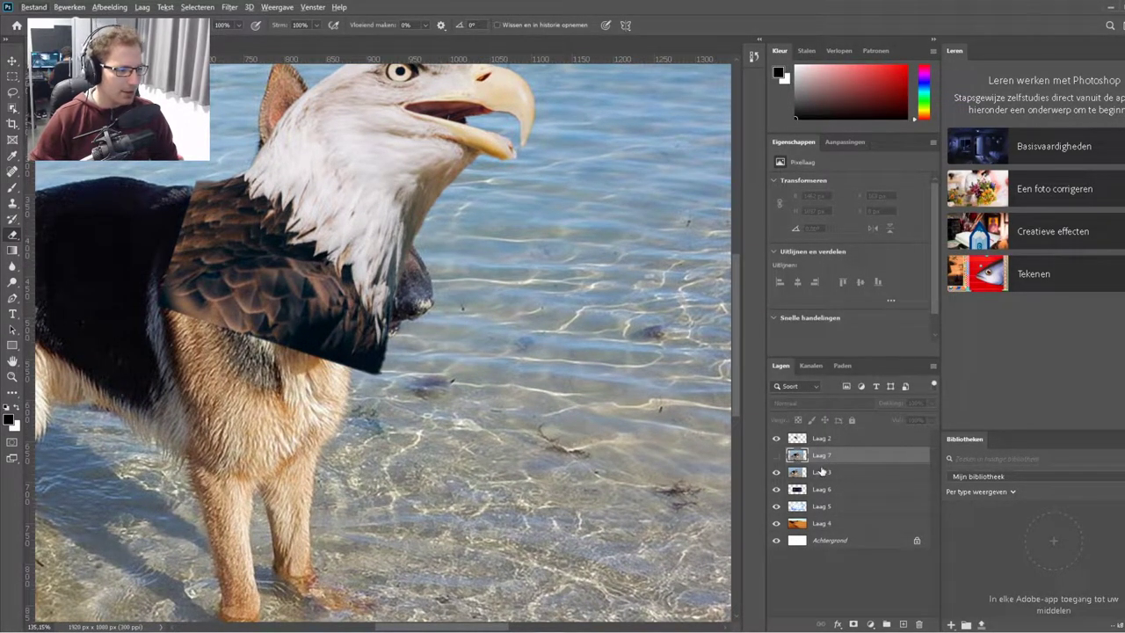
{"action": "left_click", "coordinate": [820, 472]}
{"action": "left_click", "coordinate": [439, 338]}
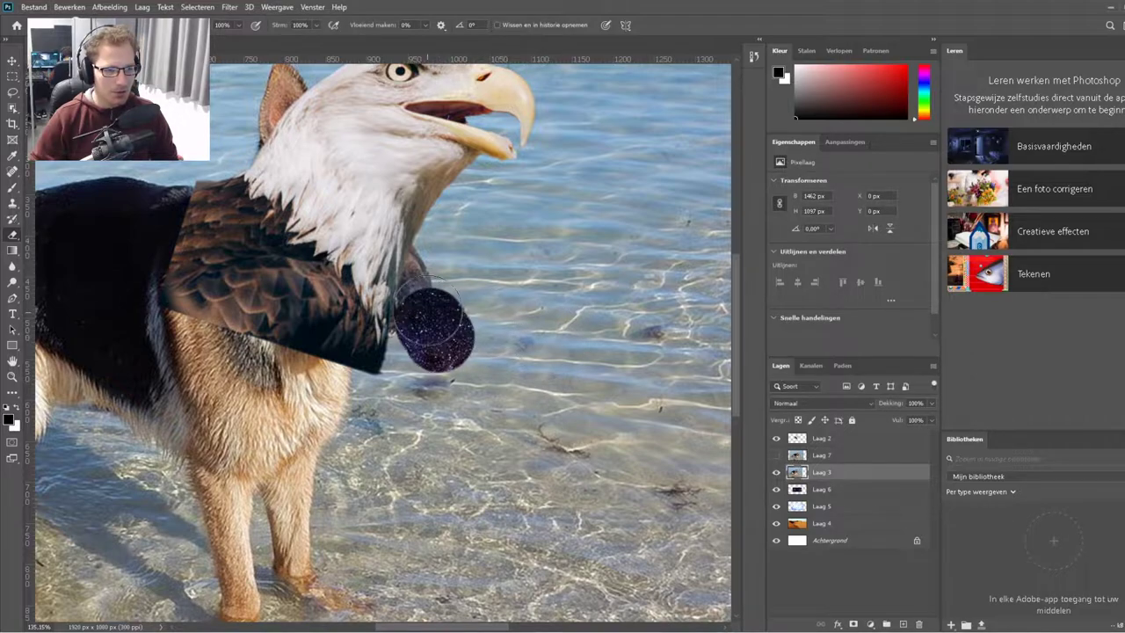
{"action": "key", "text": "ctrl+z"}
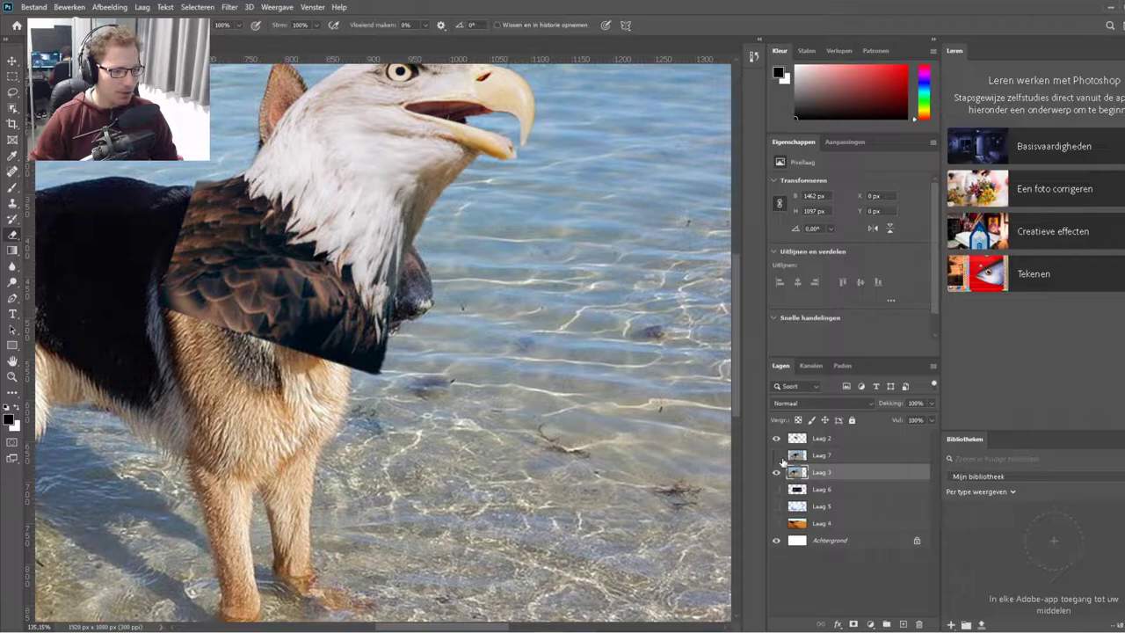
{"action": "left_click_drag", "start_coordinate": [435, 285], "coordinate": [418, 329]}
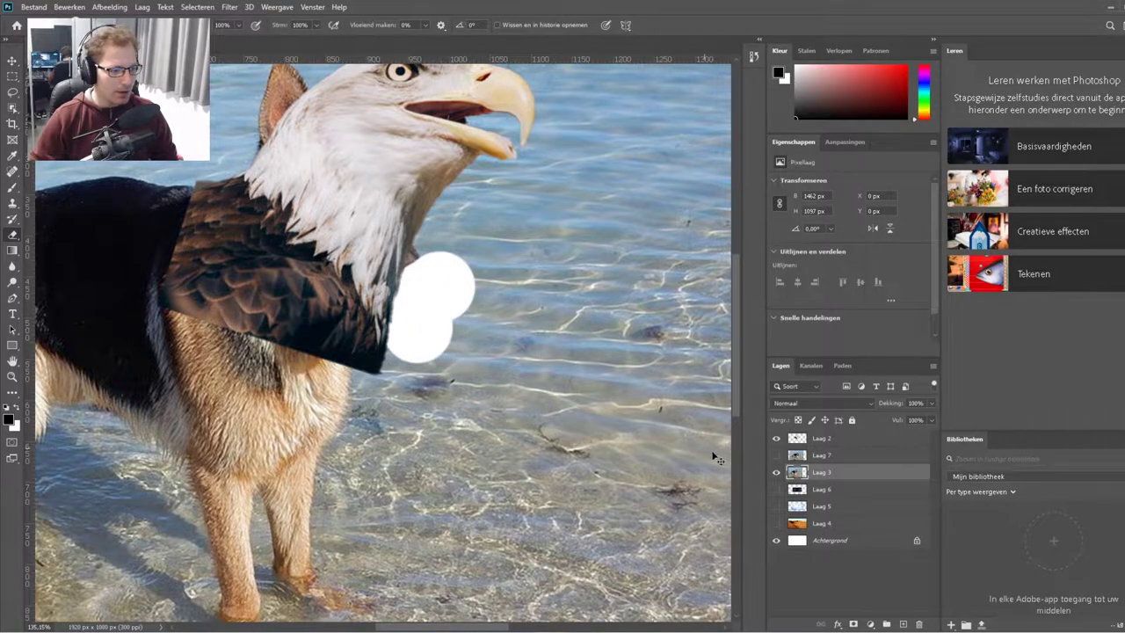
{"action": "key", "text": "ctrl+z"}
Resize the eraser, try erasing the snout beside the neck, undo, and hide the eagle layer.
{"action": "right_click", "coordinate": [524, 369]}
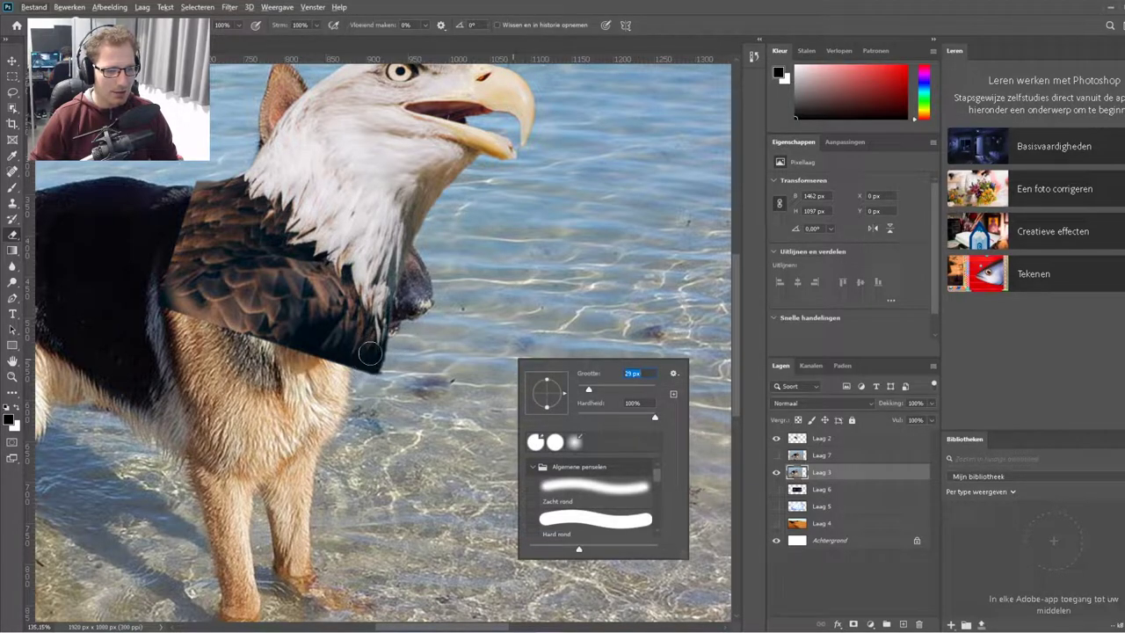
{"action": "key", "text": "Return"}
{"action": "left_click_drag", "start_coordinate": [417, 255], "coordinate": [398, 323]}
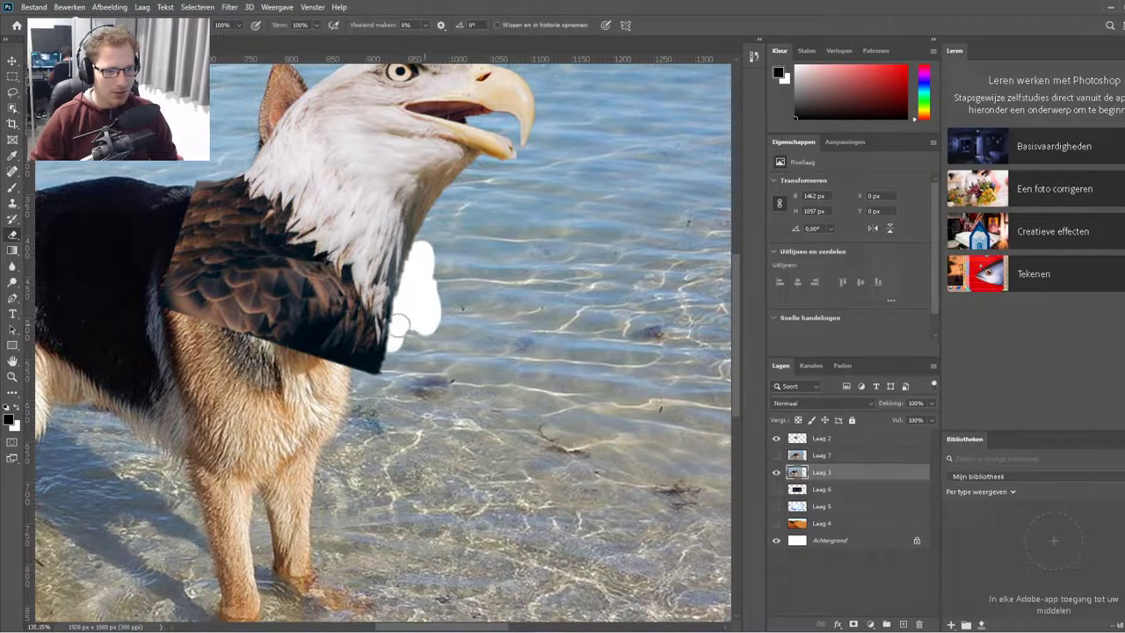
{"action": "left_click_drag", "start_coordinate": [420, 255], "coordinate": [510, 272]}
{"action": "scroll", "coordinate": [506, 290], "scroll_direction": "down", "scroll_amount": 3}
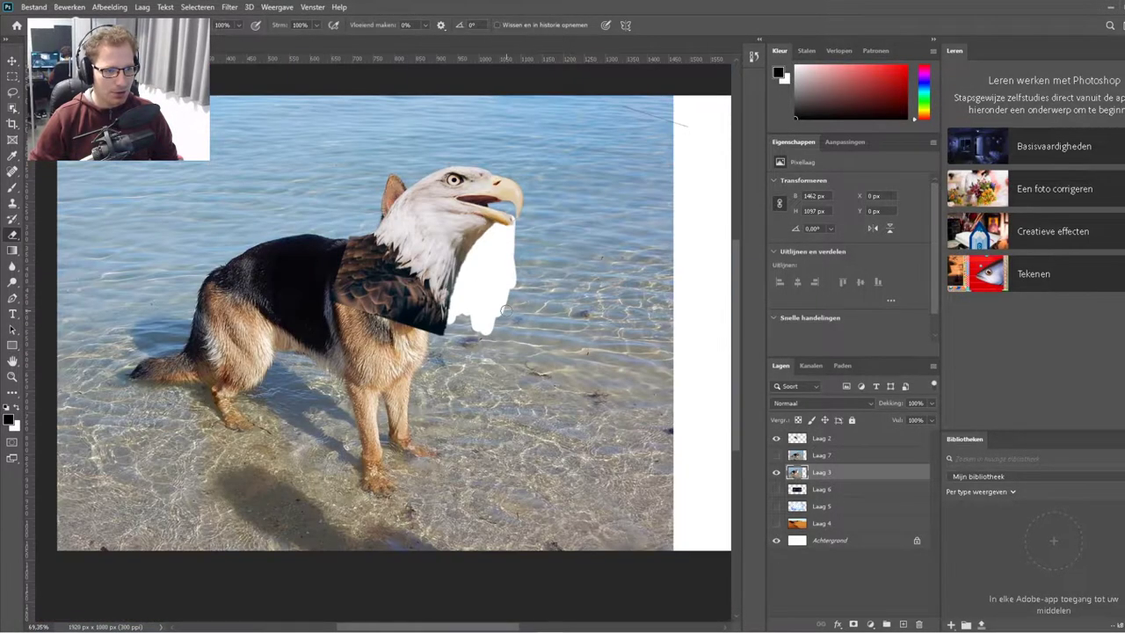
{"action": "key", "text": "ctrl+z"}
{"action": "left_click", "coordinate": [800, 456]}
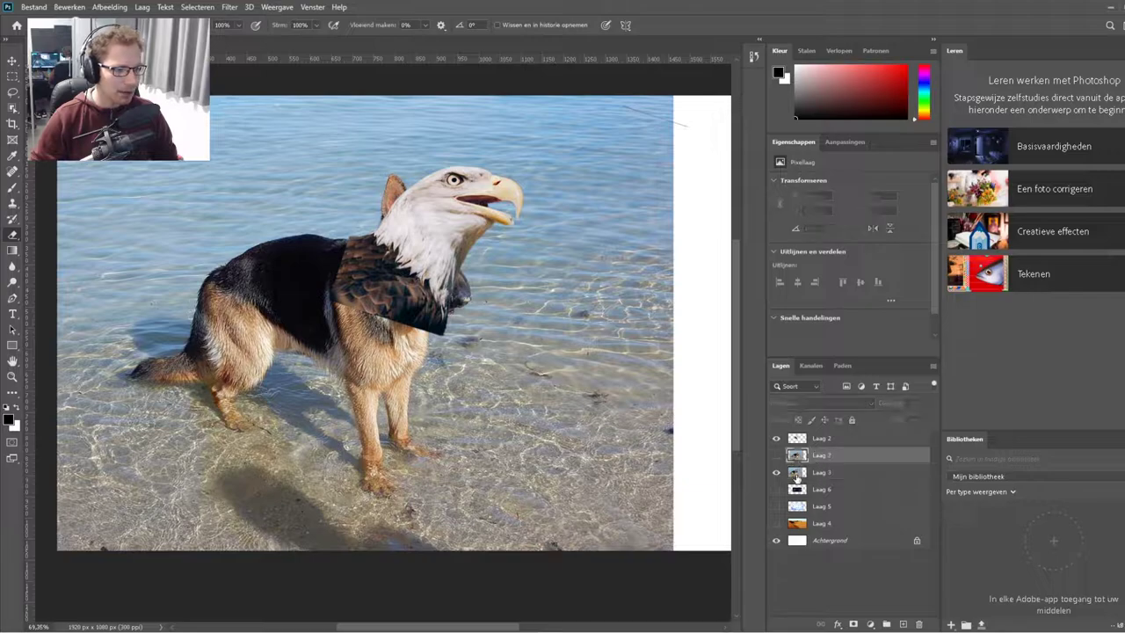
{"action": "left_click", "coordinate": [797, 475]}
{"action": "left_click", "coordinate": [776, 454]}
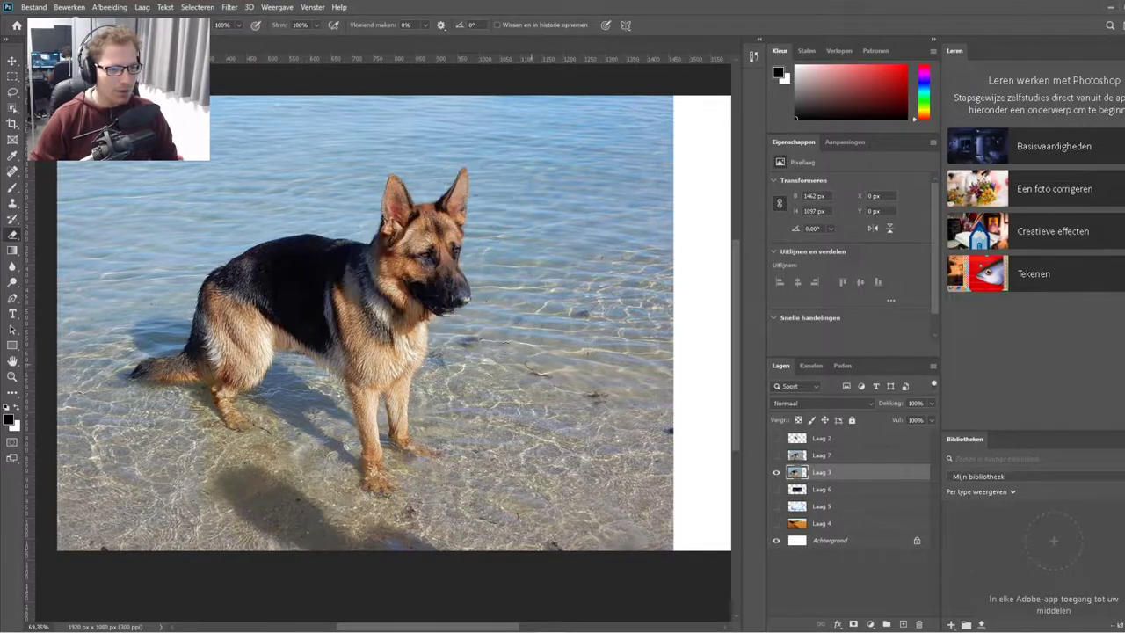
Copy the selected dog onto new layer Laag 8 and delete the original Laag 3.
{"action": "left_click", "coordinate": [12, 107]}
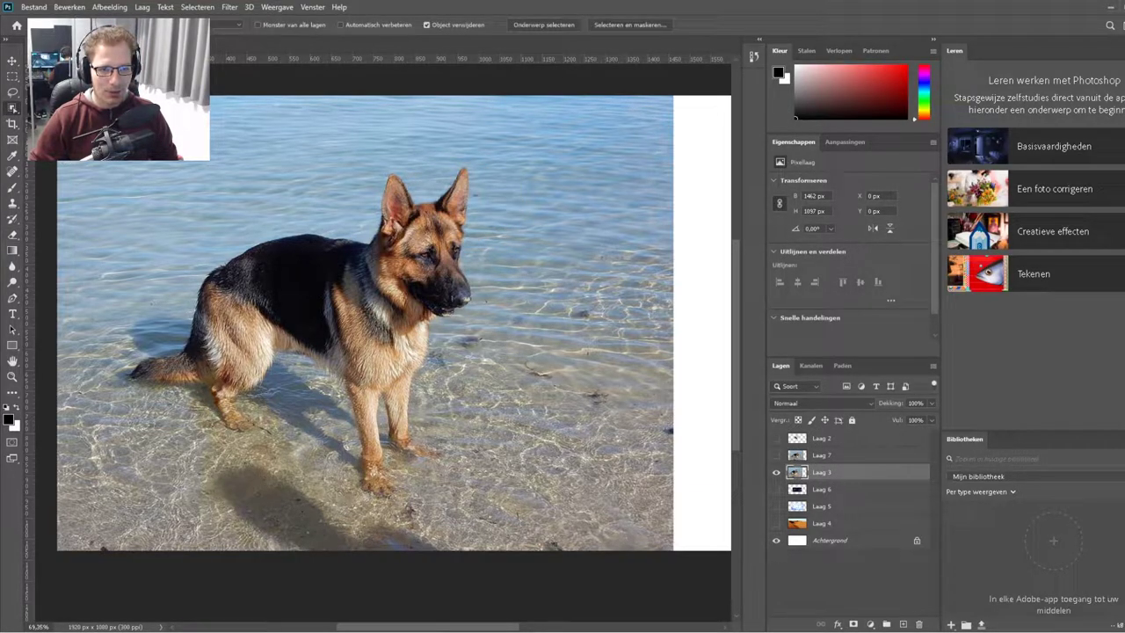
{"action": "left_click_drag", "start_coordinate": [82, 114], "coordinate": [555, 521]}
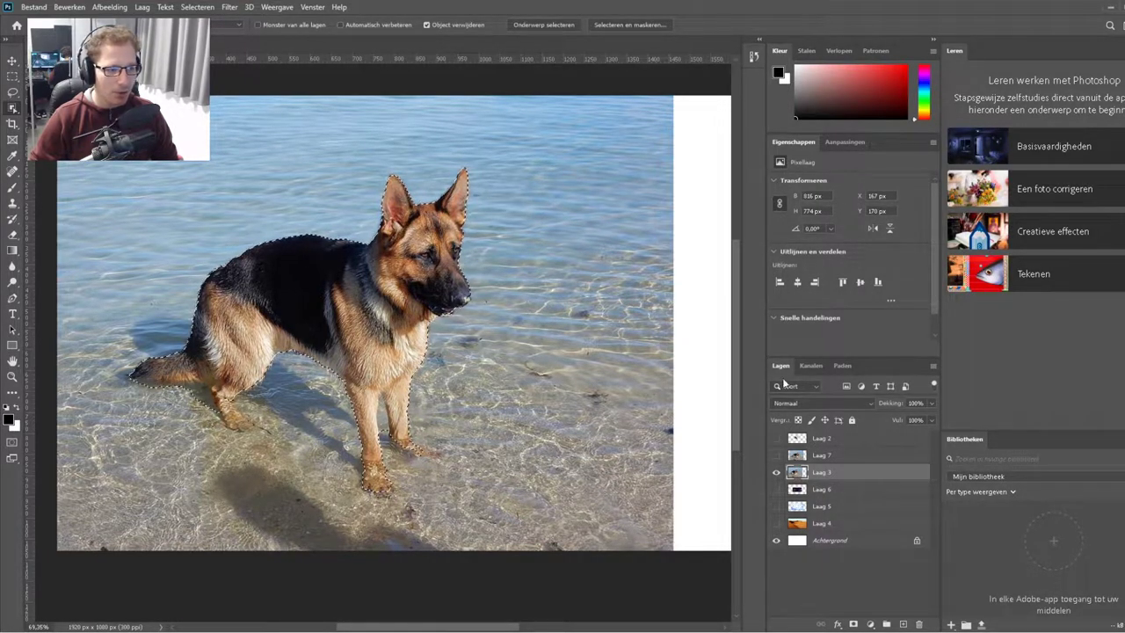
{"action": "key", "text": "ctrl+j"}
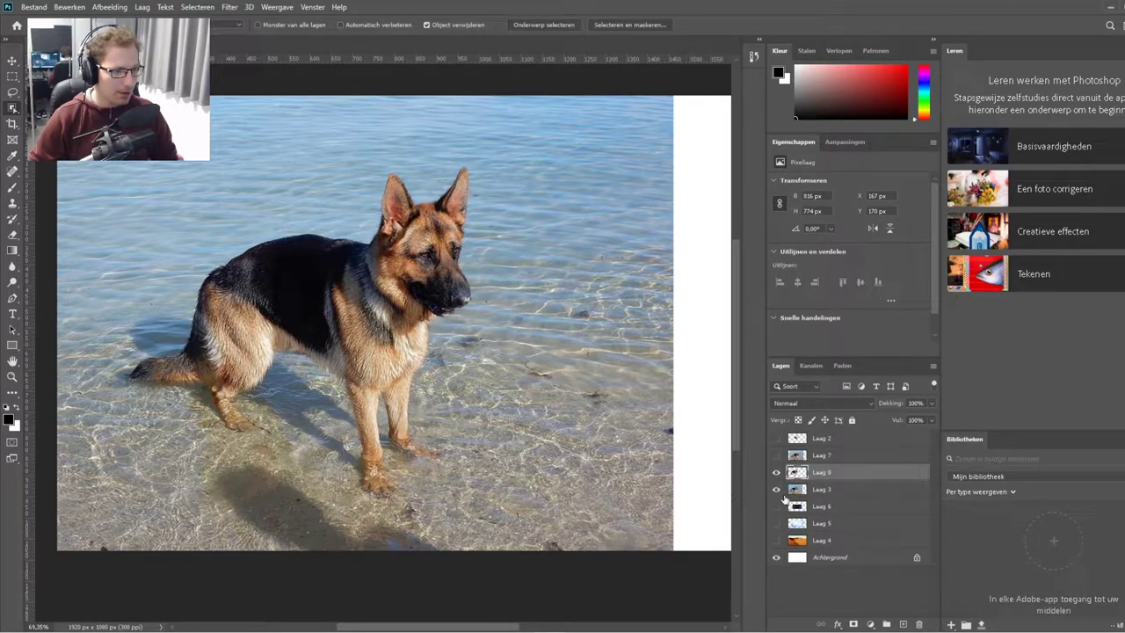
{"action": "left_click", "coordinate": [777, 490]}
{"action": "left_click", "coordinate": [794, 493]}
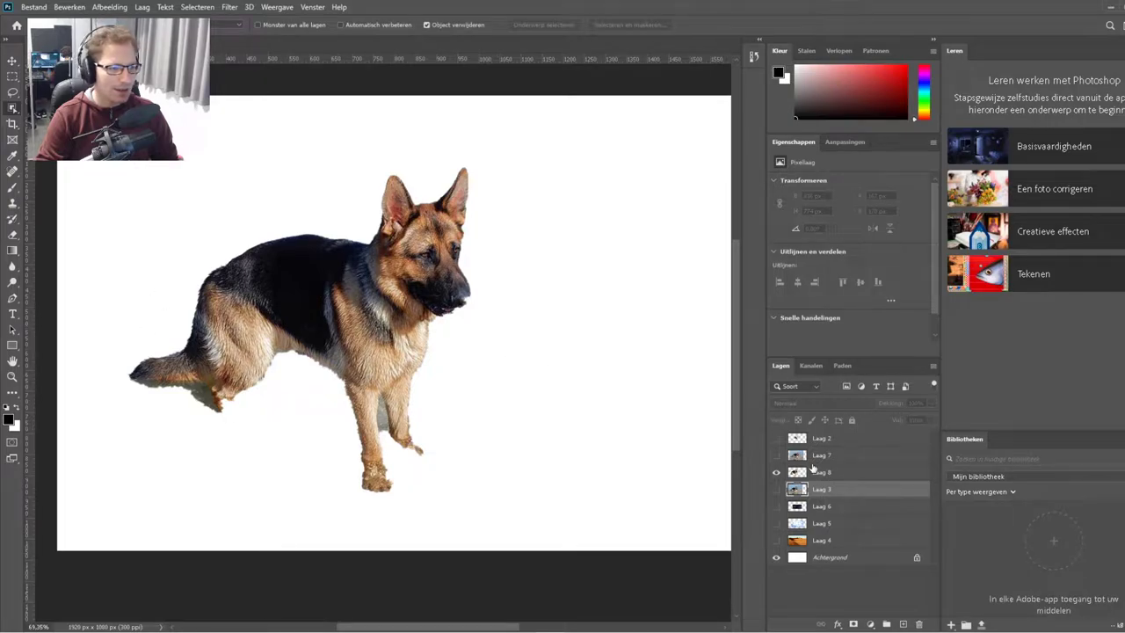
{"action": "key", "text": "Delete"}
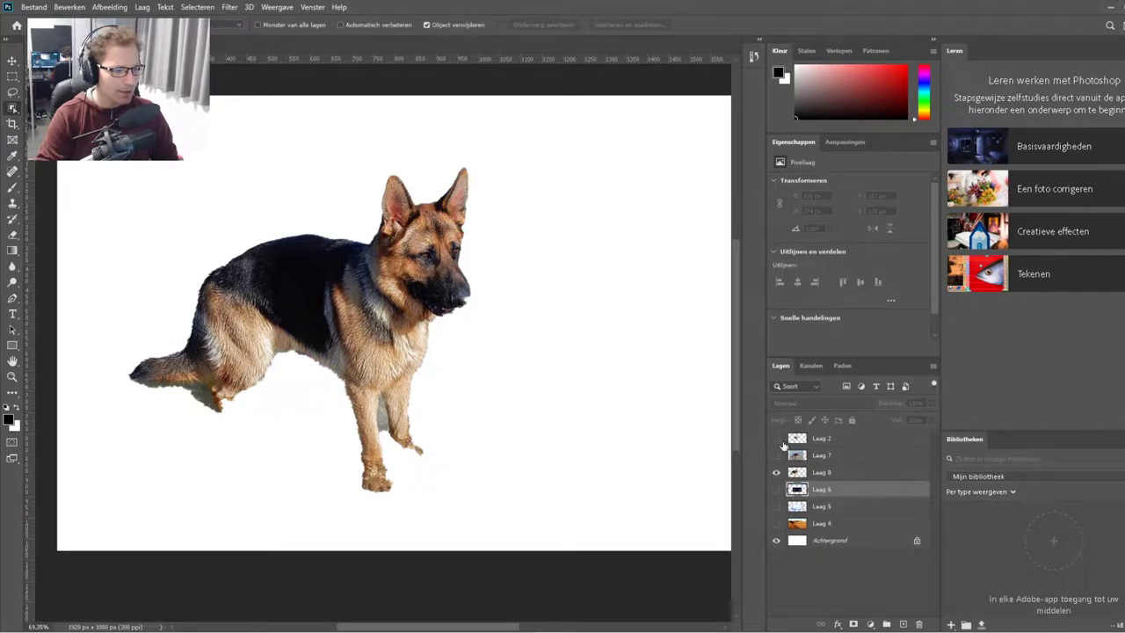
Show the eagle head layer and the desert dunes background.
{"action": "left_click", "coordinate": [777, 438]}
{"action": "scroll", "coordinate": [561, 257], "scroll_direction": "up", "scroll_amount": 2}
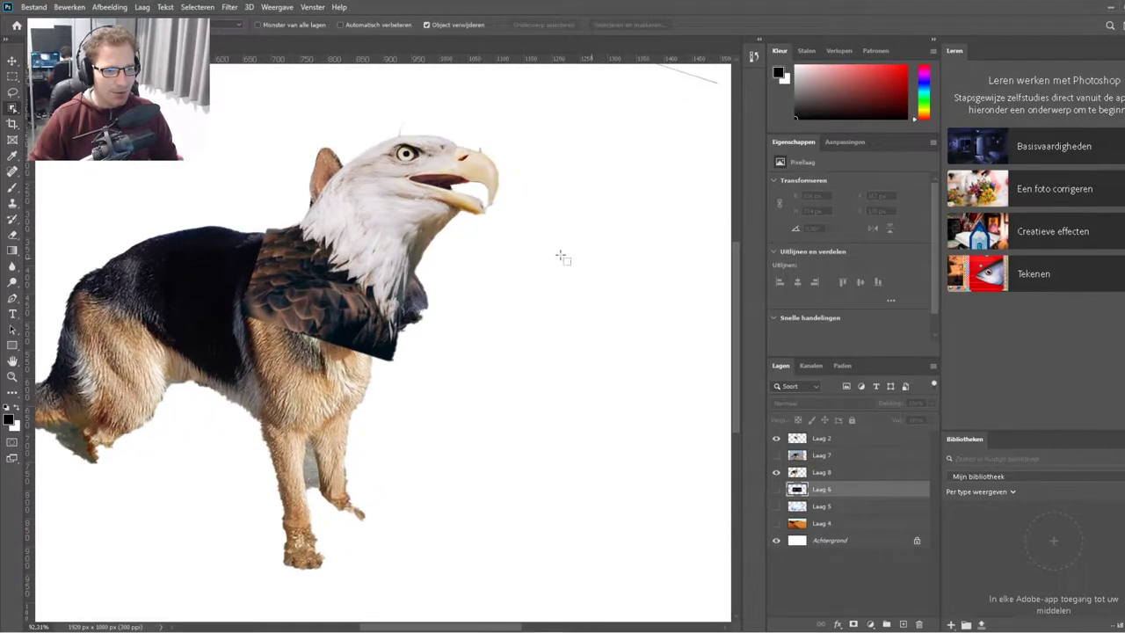
{"action": "left_click", "coordinate": [777, 523]}
{"action": "scroll", "coordinate": [443, 390], "scroll_direction": "down", "scroll_amount": 2}
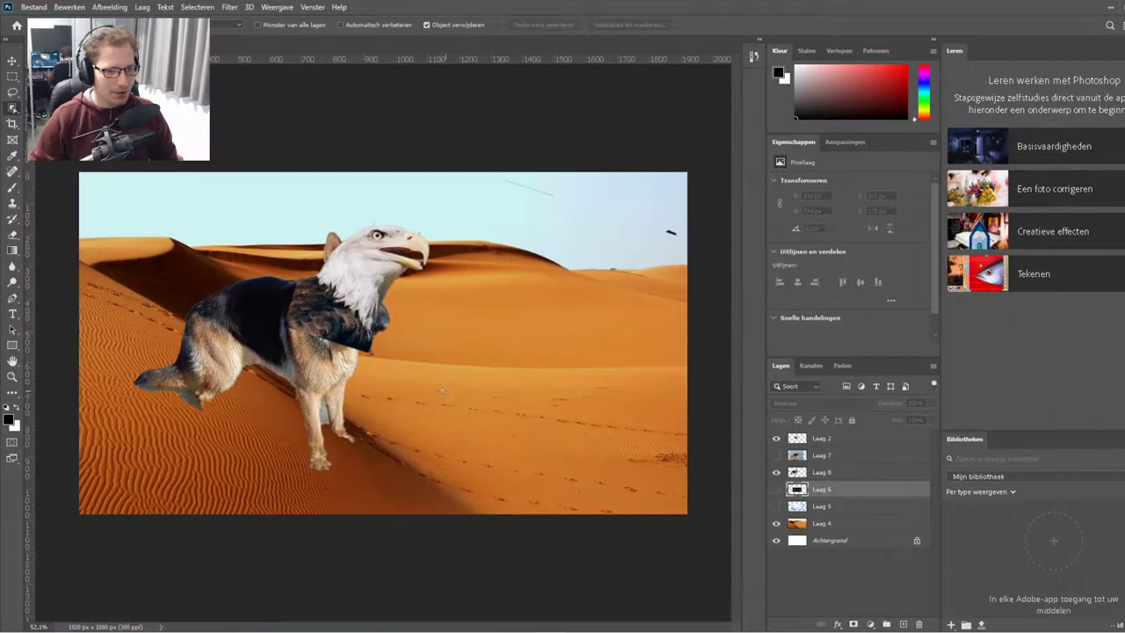
{"action": "scroll", "coordinate": [314, 405], "scroll_direction": "up", "scroll_amount": 2}
{"action": "scroll", "coordinate": [151, 411], "scroll_direction": "up", "scroll_amount": 1}
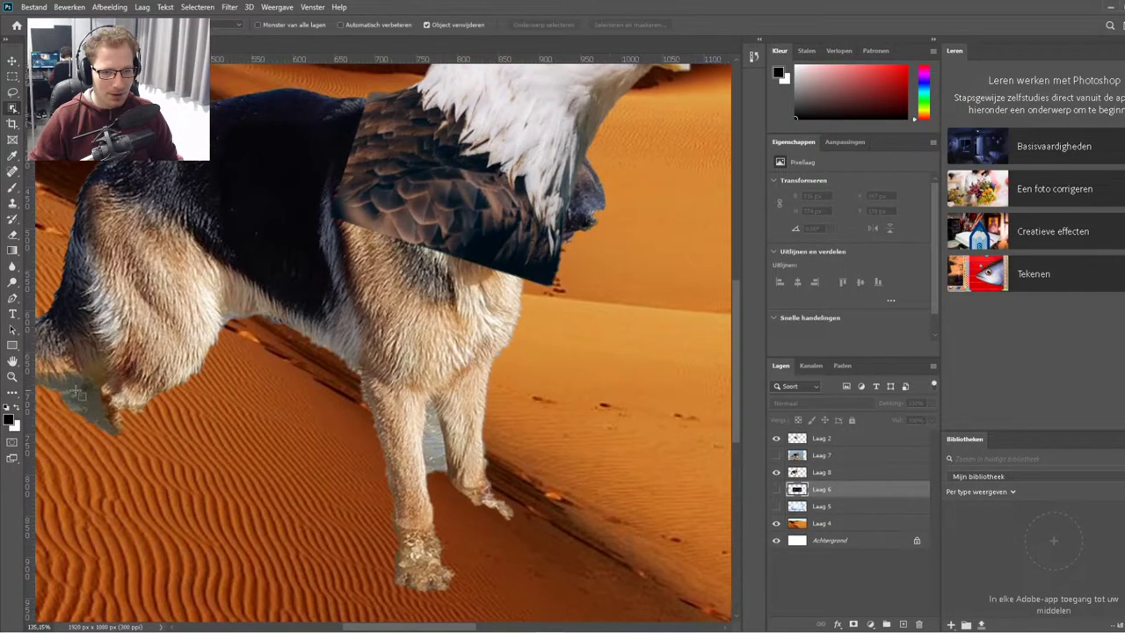
{"action": "scroll", "coordinate": [79, 393], "scroll_direction": "up", "scroll_amount": 2}
{"action": "scroll", "coordinate": [92, 392], "scroll_direction": "down", "scroll_amount": 3}
{"action": "scroll", "coordinate": [92, 393], "scroll_direction": "down", "scroll_amount": 1}
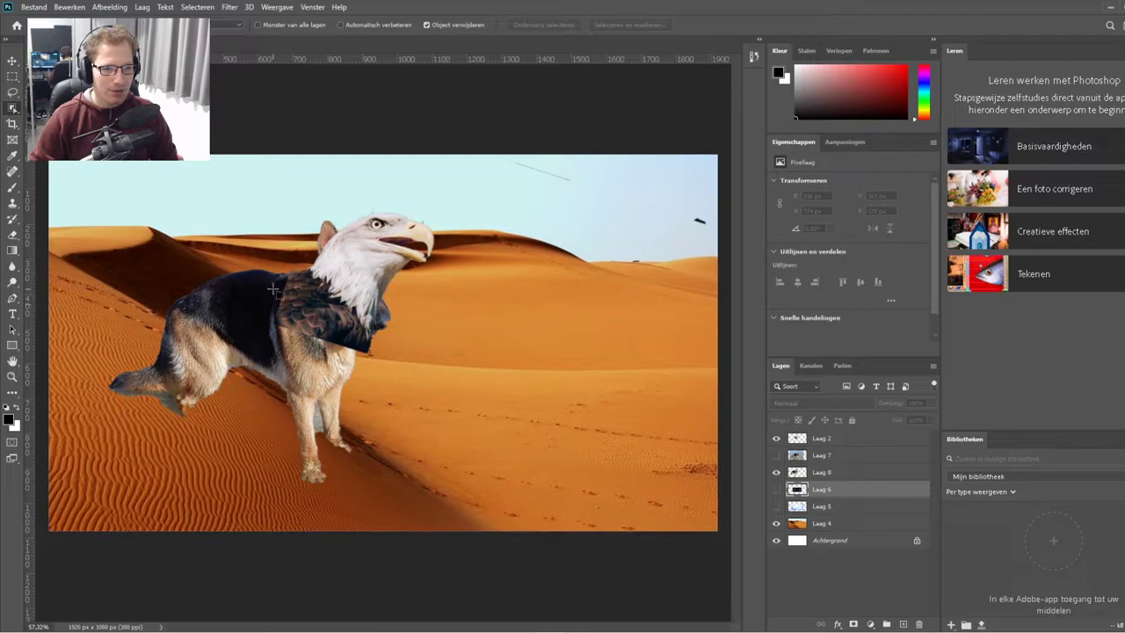
Set the eraser to 32 px on the eagle layer Laag 2.
{"action": "left_click", "coordinate": [13, 234]}
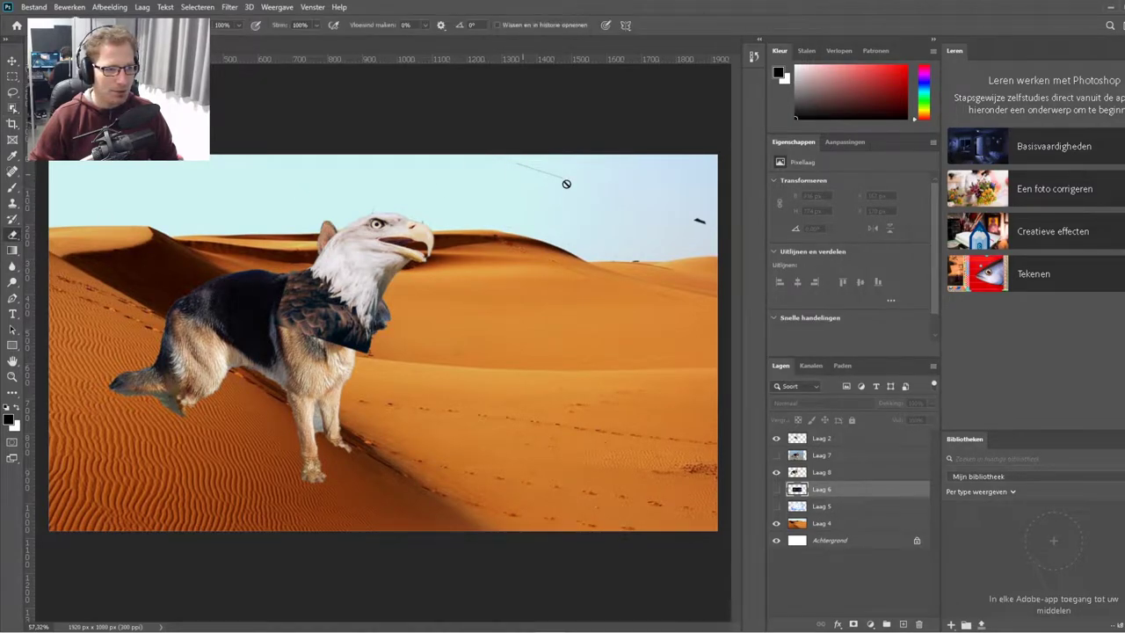
{"action": "left_click", "coordinate": [821, 441]}
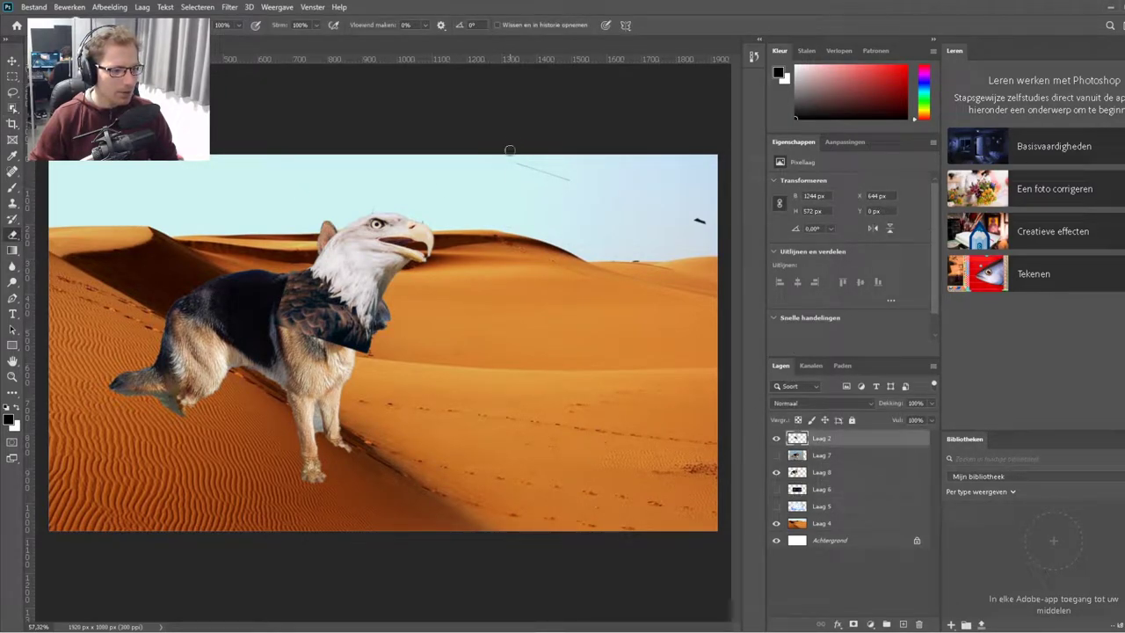
{"action": "right_click", "coordinate": [589, 188]}
{"action": "key", "text": "Return"}
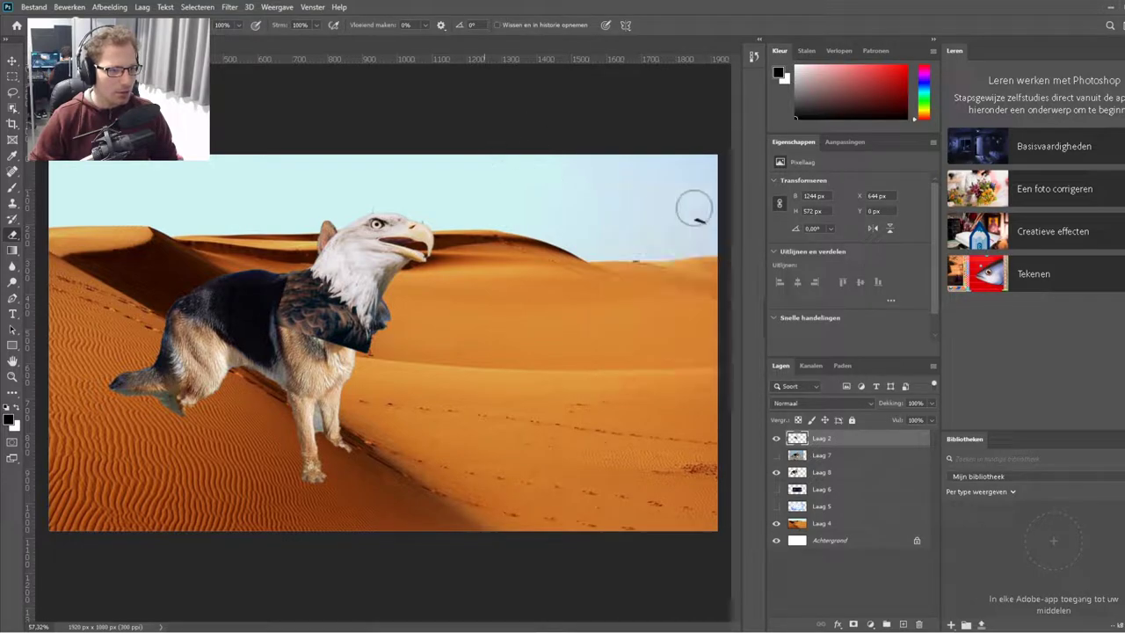
{"action": "scroll", "coordinate": [353, 172], "scroll_direction": "up", "scroll_amount": 5}
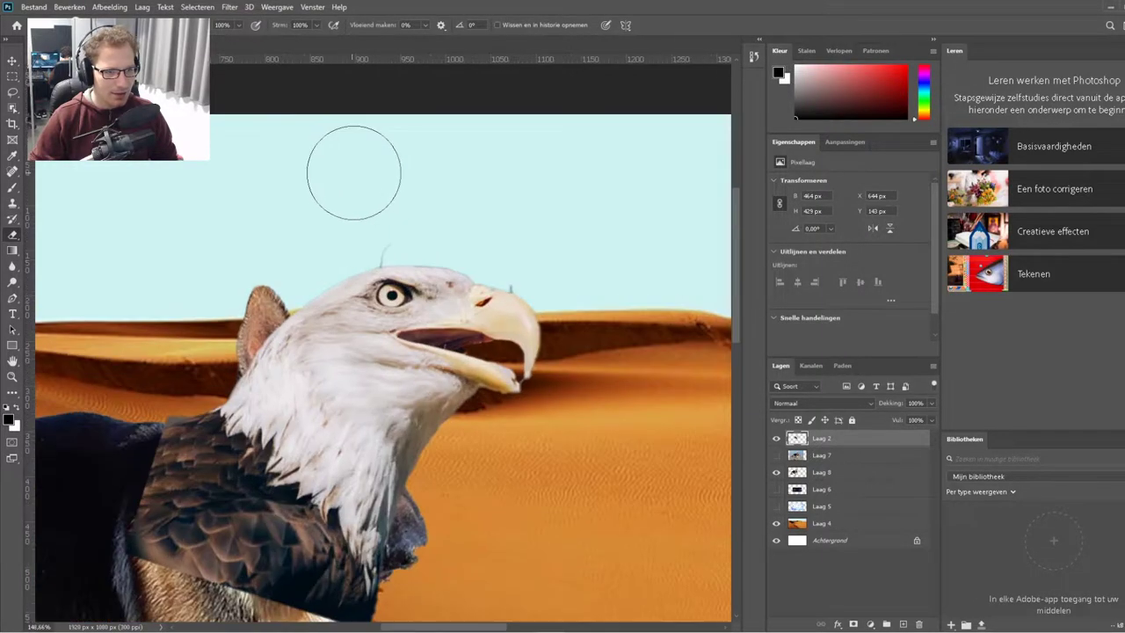
{"action": "scroll", "coordinate": [353, 172], "scroll_direction": "up", "scroll_amount": 3}
{"action": "right_click", "coordinate": [492, 189]}
{"action": "left_click_drag", "start_coordinate": [584, 223], "coordinate": [566, 223]}
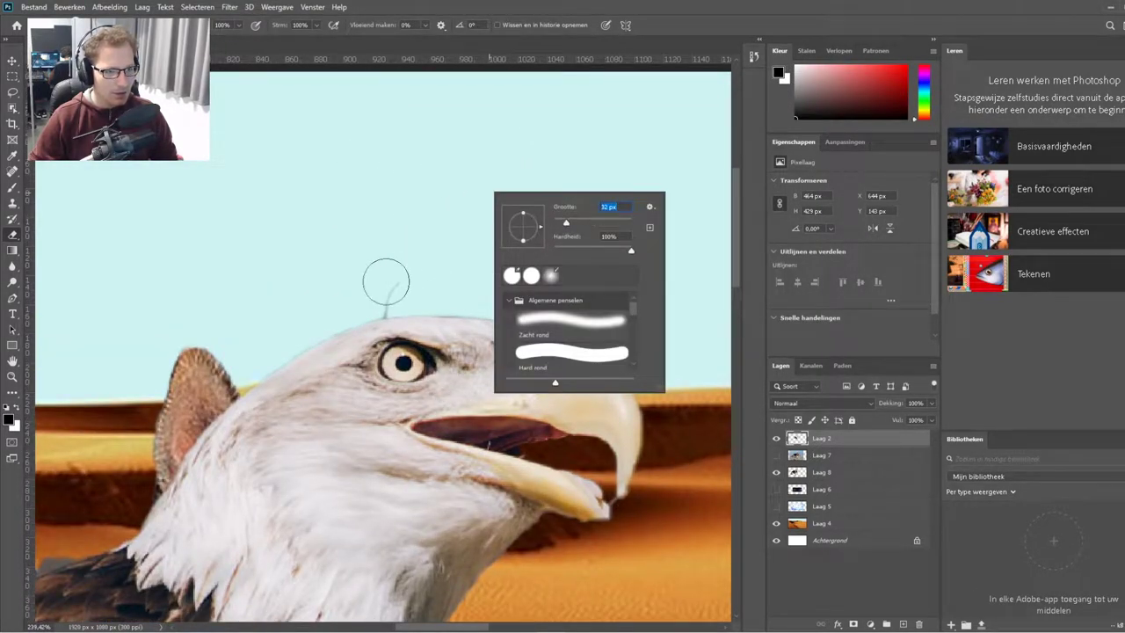
{"action": "key", "text": "Return"}
Erase the stray hair line above the eagle's head and trim the wing's lower edge.
{"action": "left_click_drag", "start_coordinate": [359, 294], "coordinate": [609, 339]}
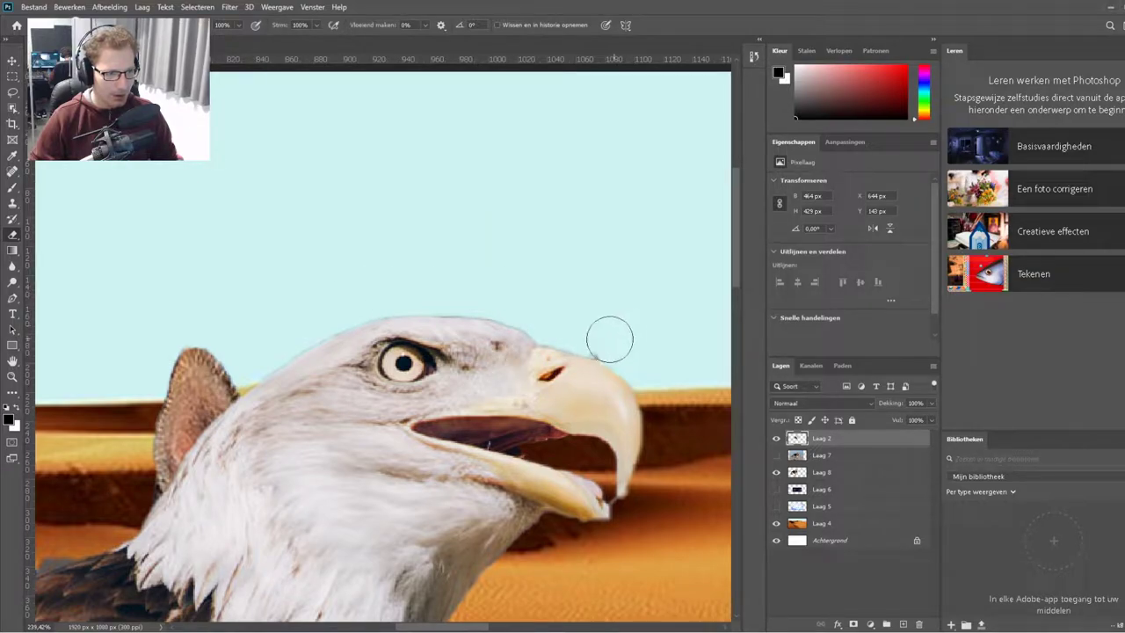
{"action": "scroll", "coordinate": [621, 322], "scroll_direction": "down", "scroll_amount": 2}
{"action": "scroll", "coordinate": [543, 338], "scroll_direction": "down", "scroll_amount": 2}
{"action": "scroll", "coordinate": [352, 378], "scroll_direction": "down", "scroll_amount": 2}
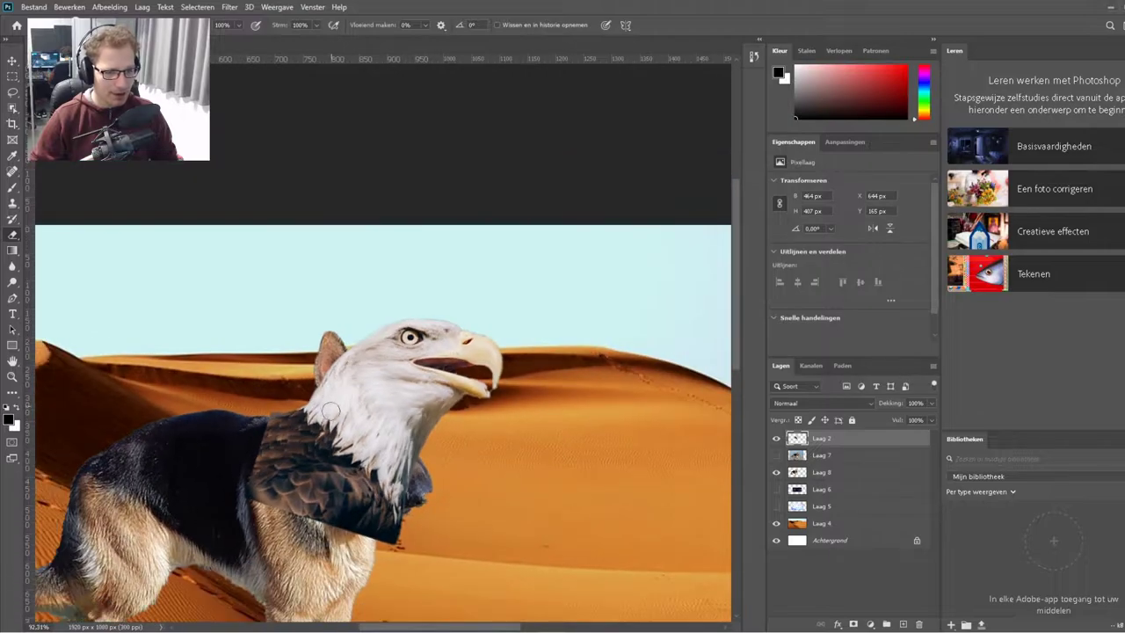
{"action": "scroll", "coordinate": [331, 412], "scroll_direction": "up", "scroll_amount": 1}
{"action": "scroll", "coordinate": [334, 430], "scroll_direction": "up", "scroll_amount": 1}
{"action": "scroll", "coordinate": [341, 466], "scroll_direction": "up", "scroll_amount": 2}
{"action": "scroll", "coordinate": [348, 505], "scroll_direction": "up", "scroll_amount": 1}
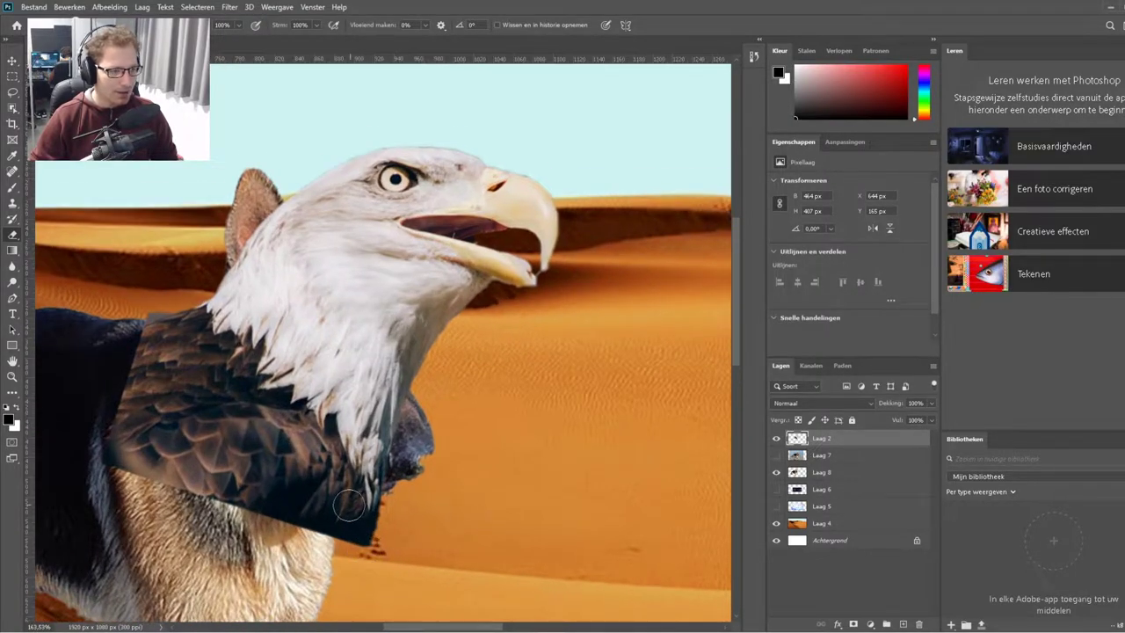
{"action": "scroll", "coordinate": [348, 505], "scroll_direction": "down", "scroll_amount": 1}
{"action": "left_click_drag", "start_coordinate": [347, 492], "coordinate": [420, 397]}
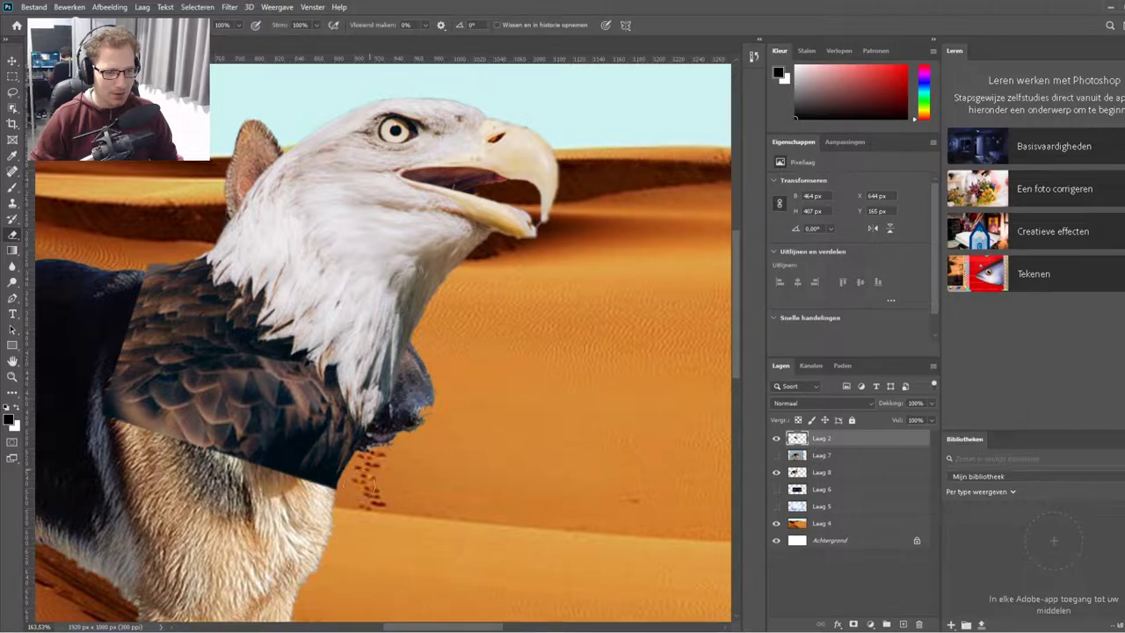
On Laag 8, erase the dark neck under the beak and the dog's ear beside the head.
{"action": "key", "text": "alt+bracketleft"}
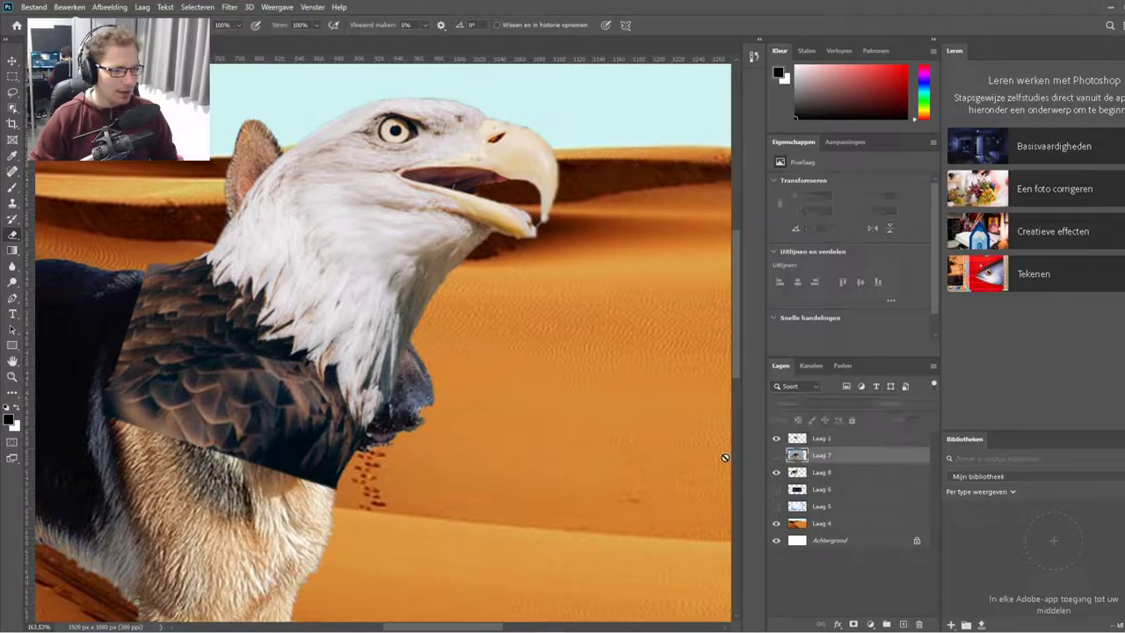
{"action": "left_click", "coordinate": [807, 439]}
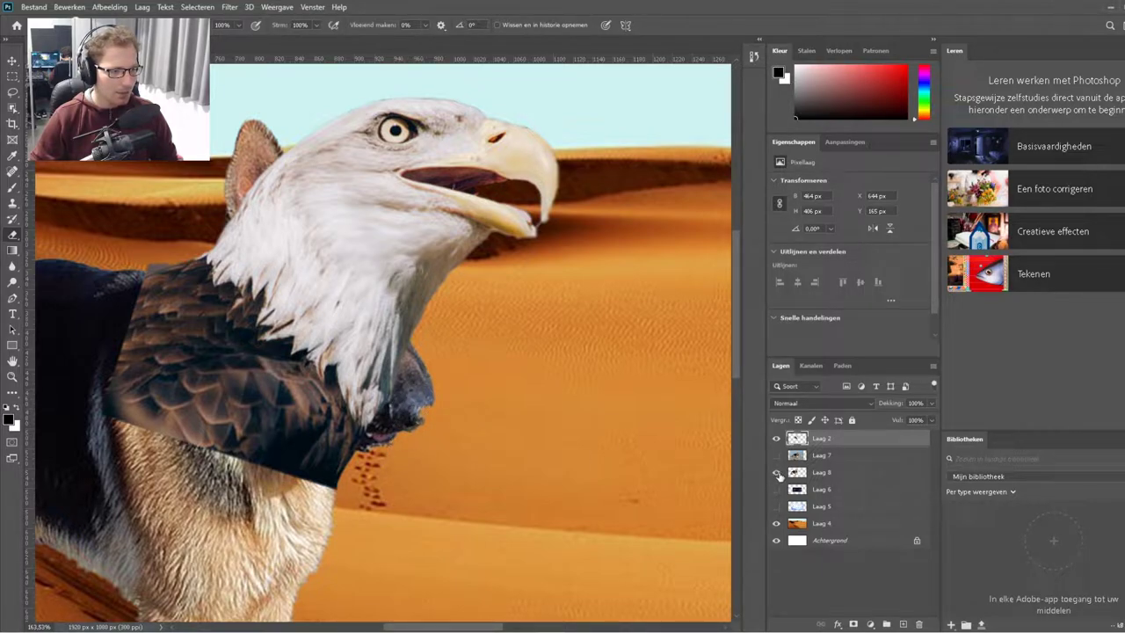
{"action": "left_click", "coordinate": [818, 475]}
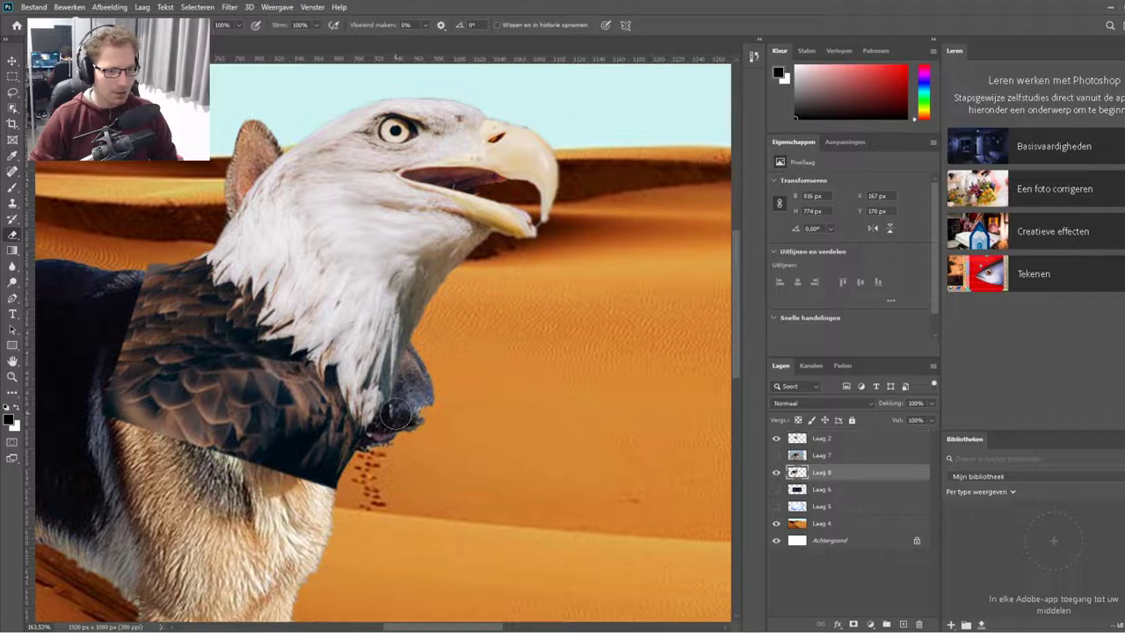
{"action": "mouse_move", "coordinate": [397, 415]}
{"action": "left_mouse_down"}
{"action": "mouse_move", "coordinate": [418, 378]}
{"action": "mouse_move", "coordinate": [391, 426]}
{"action": "left_mouse_up"}
{"action": "mouse_move", "coordinate": [381, 464]}
{"action": "left_mouse_down"}
{"action": "mouse_move", "coordinate": [410, 360]}
{"action": "mouse_move", "coordinate": [420, 376]}
{"action": "left_mouse_up"}
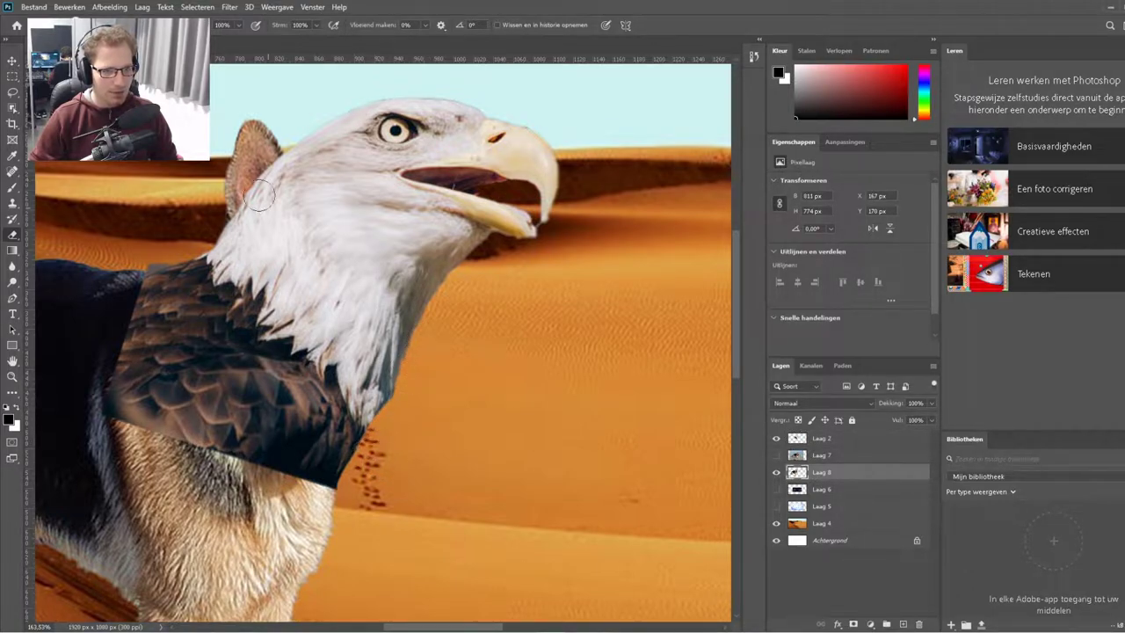
{"action": "left_click_drag", "start_coordinate": [254, 194], "coordinate": [250, 132]}
{"action": "mouse_move", "coordinate": [241, 176]}
{"action": "left_mouse_down"}
{"action": "mouse_move", "coordinate": [233, 206]}
{"action": "mouse_move", "coordinate": [148, 255]}
{"action": "mouse_move", "coordinate": [97, 230]}
{"action": "left_mouse_up"}
{"action": "left_click", "coordinate": [820, 438]}
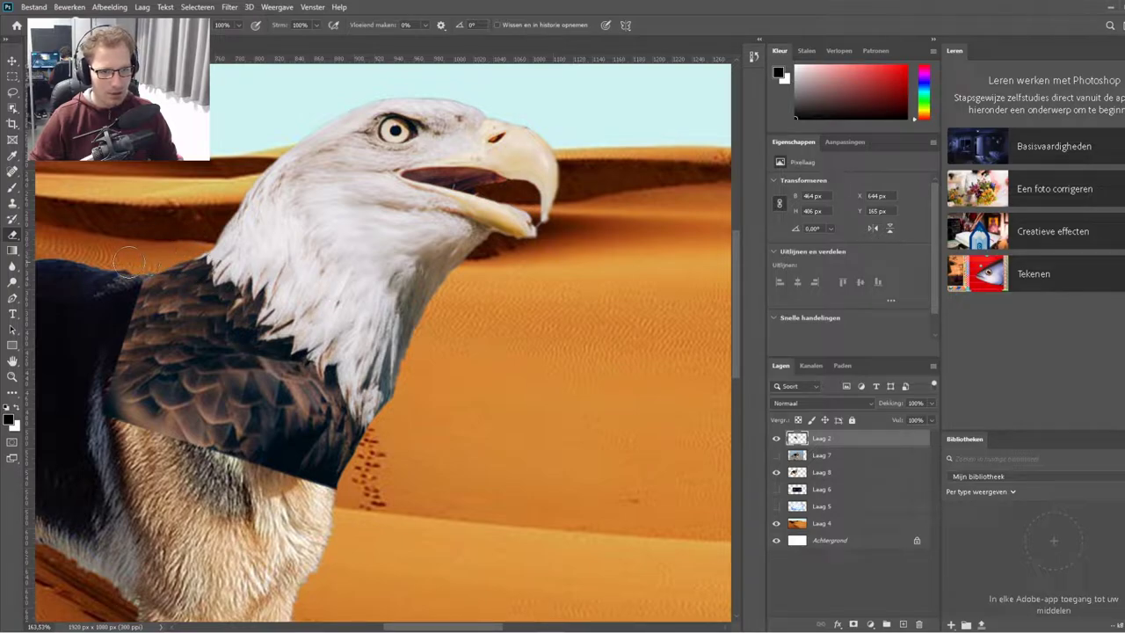
{"action": "scroll", "coordinate": [125, 261], "scroll_direction": "down", "scroll_amount": 3}
{"action": "scroll", "coordinate": [202, 290], "scroll_direction": "down", "scroll_amount": 2}
{"action": "scroll", "coordinate": [277, 318], "scroll_direction": "down", "scroll_amount": 2}
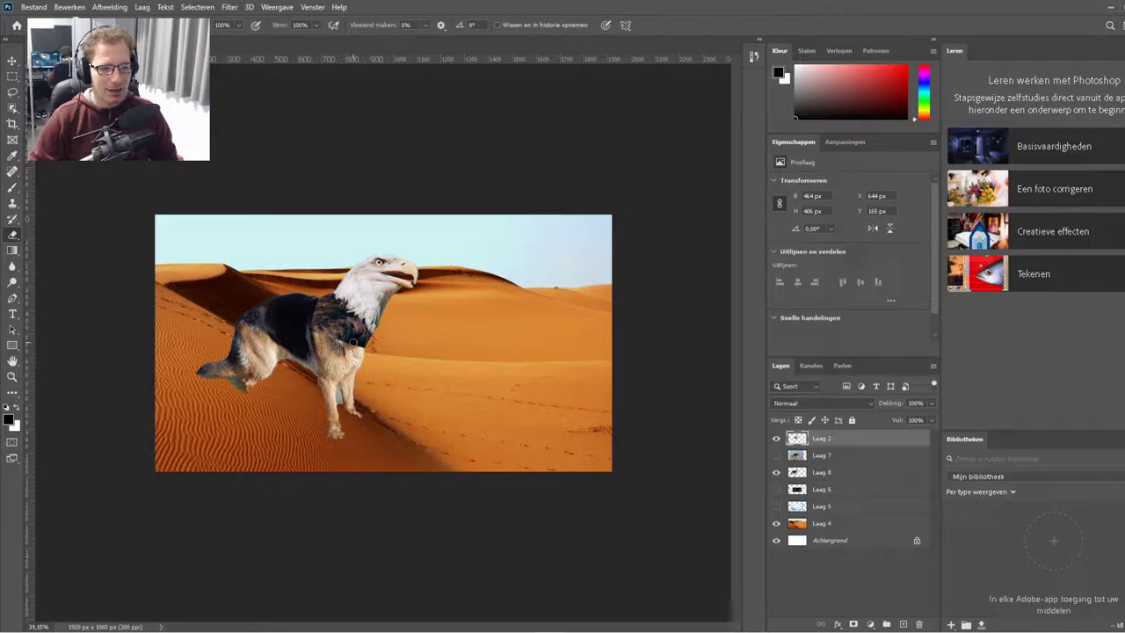
{"action": "scroll", "coordinate": [292, 329], "scroll_direction": "up", "scroll_amount": 2}
{"action": "scroll", "coordinate": [285, 267], "scroll_direction": "up", "scroll_amount": 2}
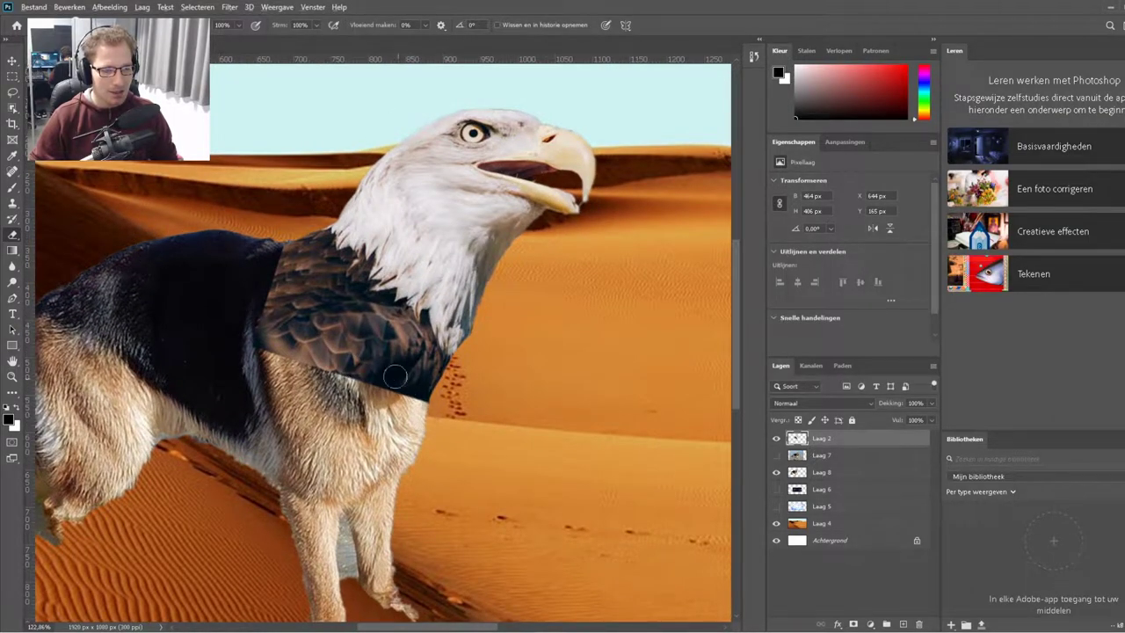
{"action": "scroll", "coordinate": [384, 369], "scroll_direction": "down", "scroll_amount": 1}
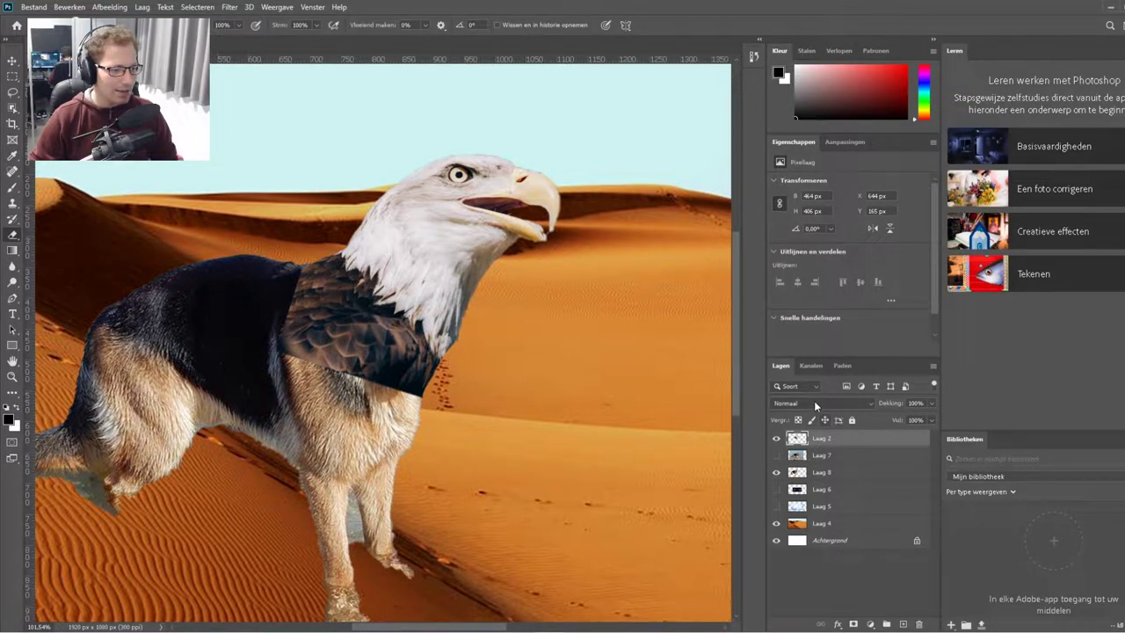
Switch Laag 2 to the Verspreiden (Dissolve) blend mode and inspect the result.
{"action": "left_click", "coordinate": [813, 402]}
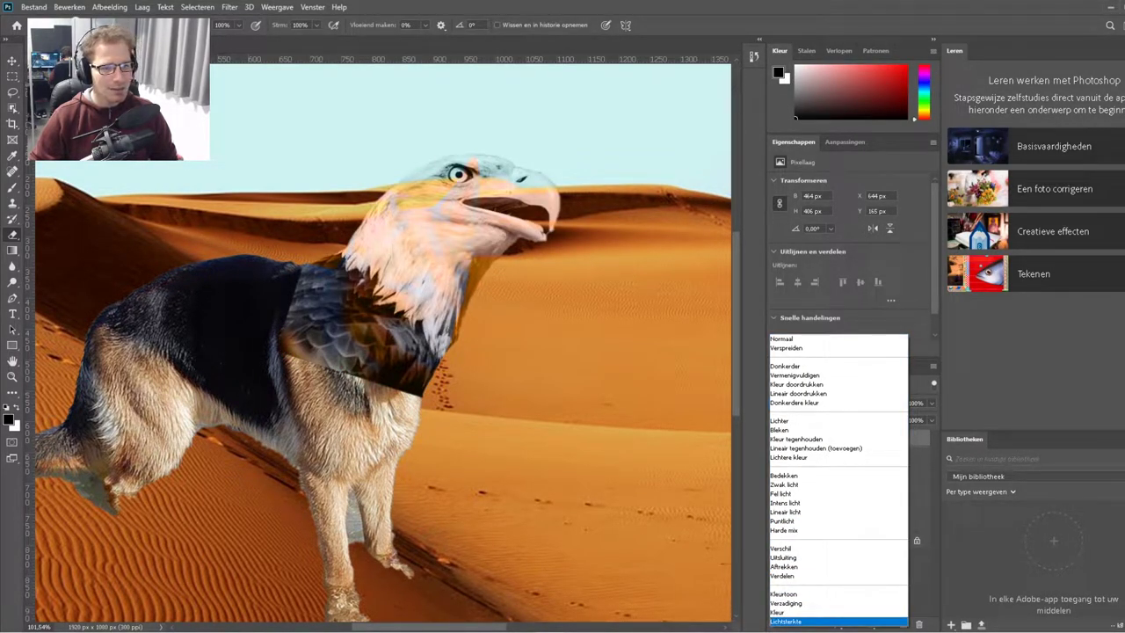
{"action": "left_click", "coordinate": [786, 348]}
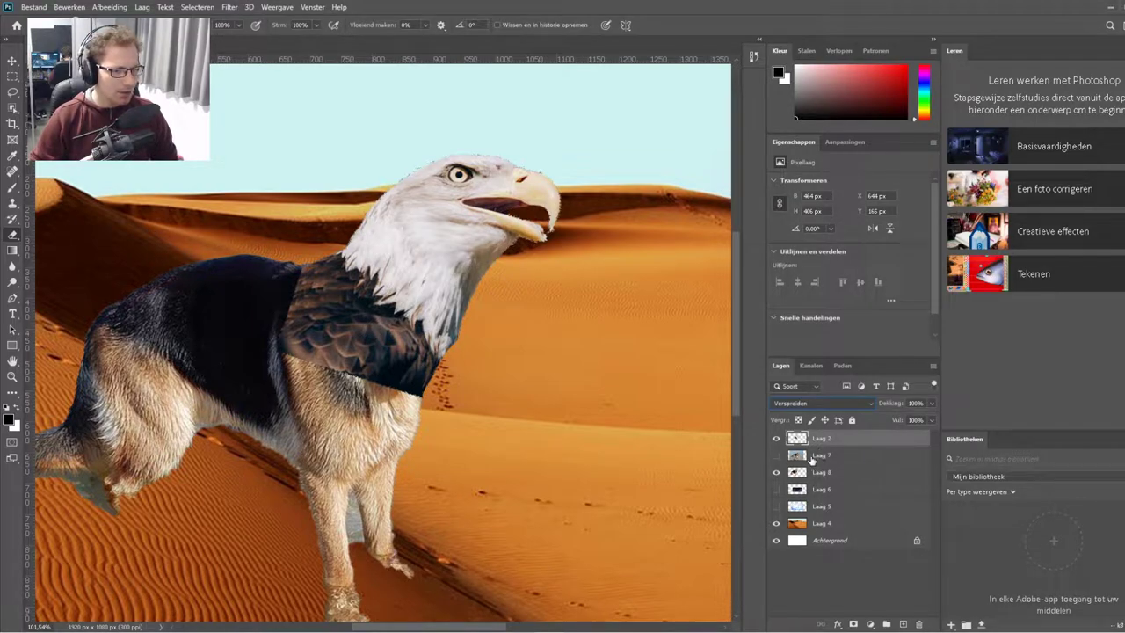
{"action": "left_click", "coordinate": [17, 61]}
{"action": "scroll", "coordinate": [277, 329], "scroll_direction": "up", "scroll_amount": 3}
{"action": "scroll", "coordinate": [277, 329], "scroll_direction": "up", "scroll_amount": 3}
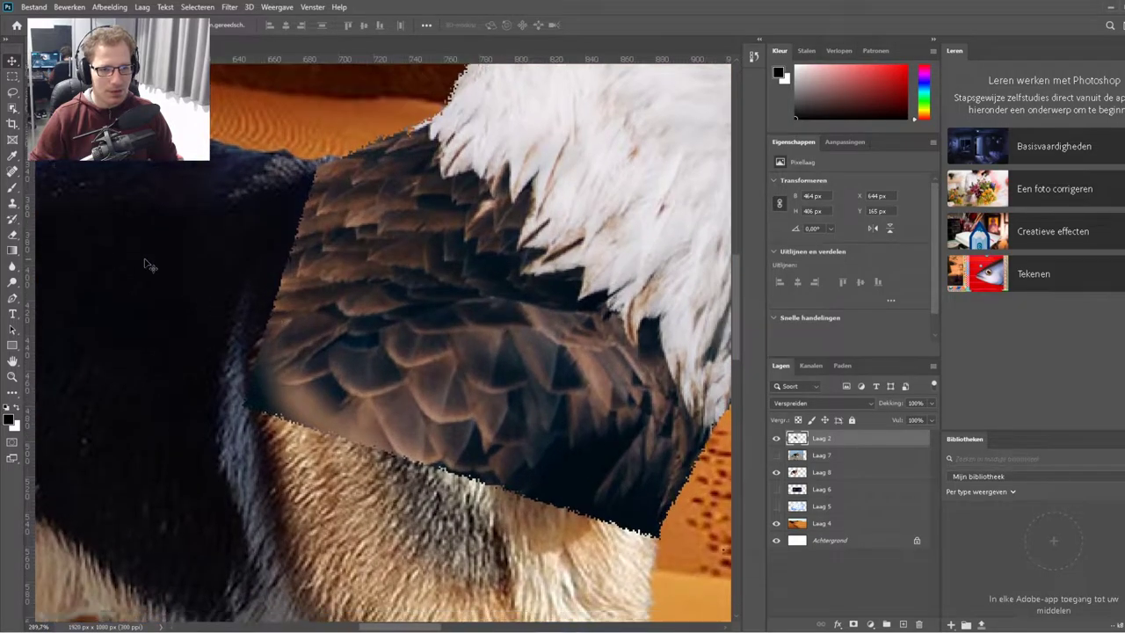
{"action": "scroll", "coordinate": [147, 264], "scroll_direction": "down", "scroll_amount": 3}
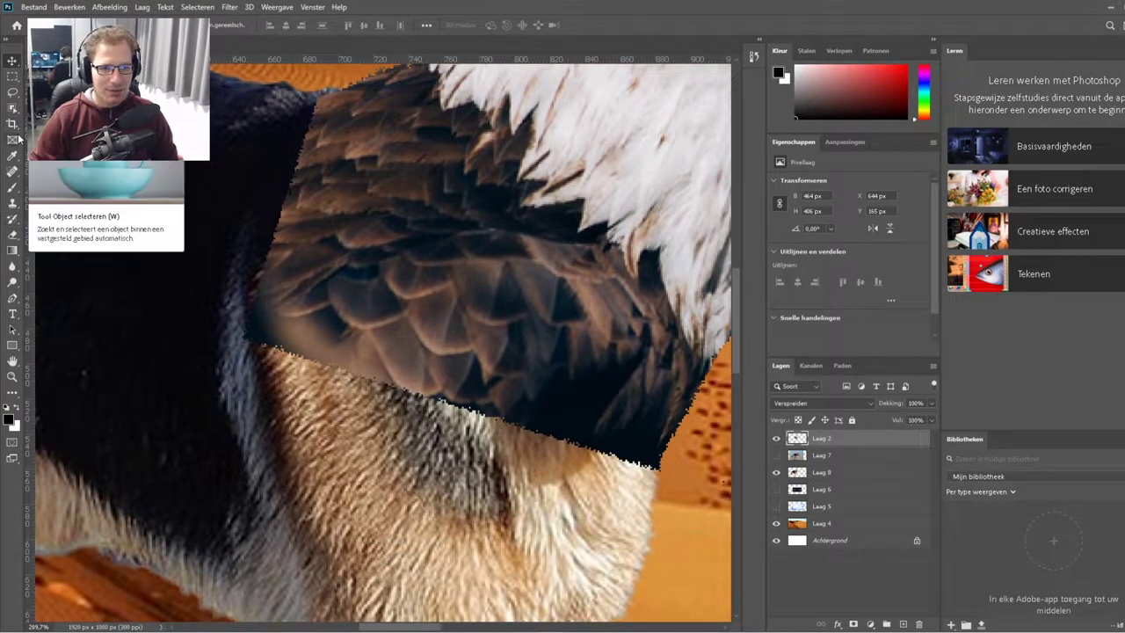
{"action": "scroll", "coordinate": [525, 361], "scroll_direction": "down", "scroll_amount": 1}
{"action": "scroll", "coordinate": [538, 329], "scroll_direction": "down", "scroll_amount": 1}
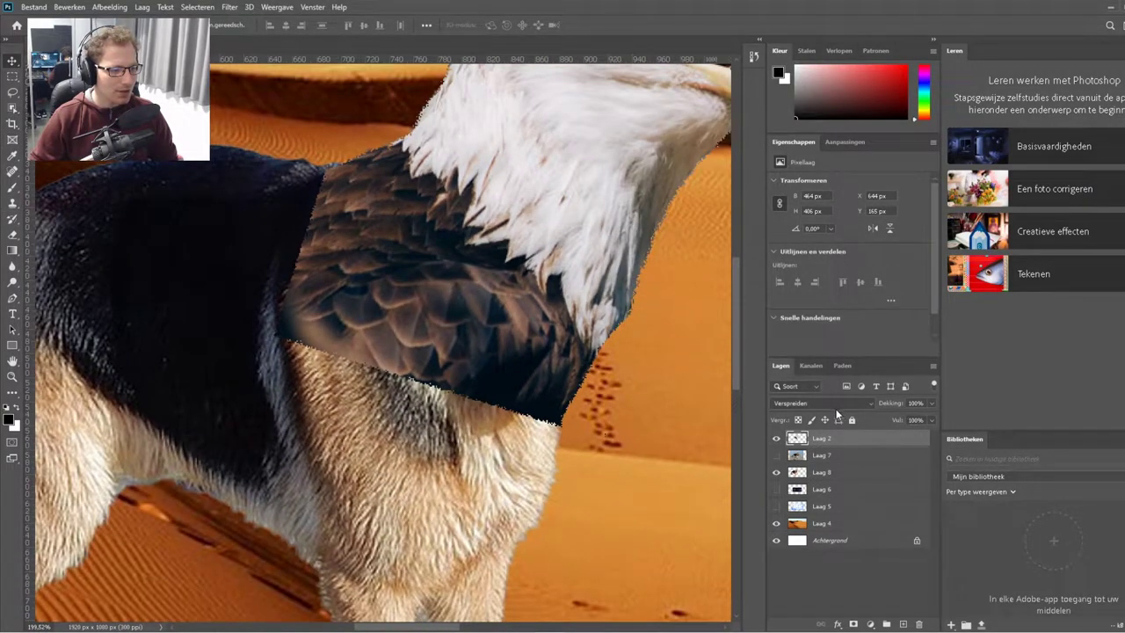
{"action": "left_click", "coordinate": [816, 402]}
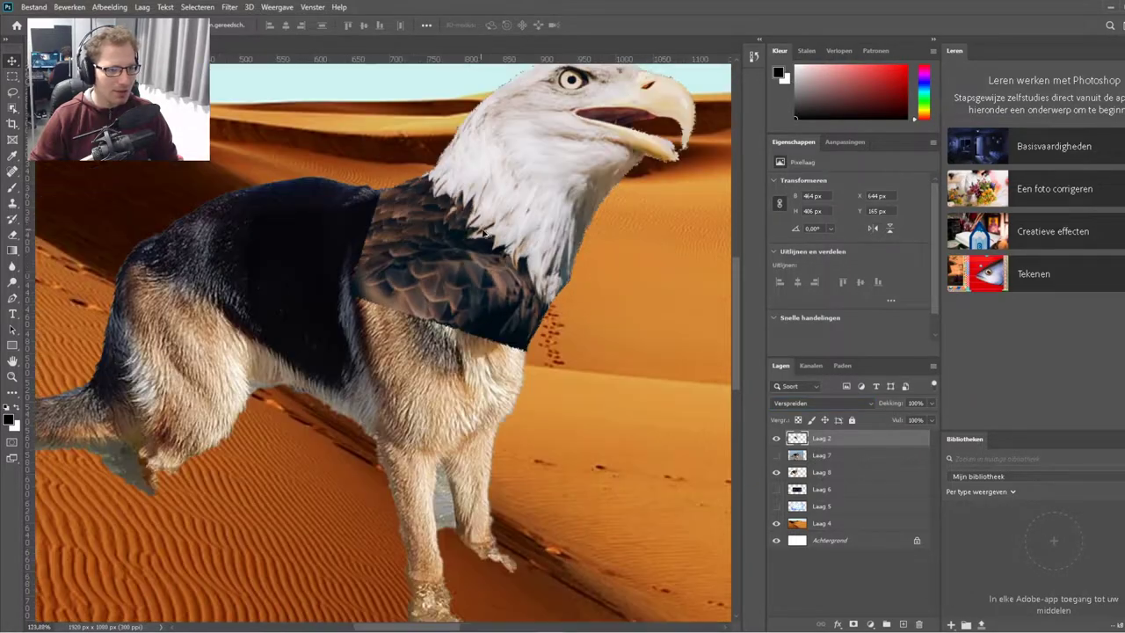
{"action": "scroll", "coordinate": [482, 232], "scroll_direction": "down", "scroll_amount": 3}
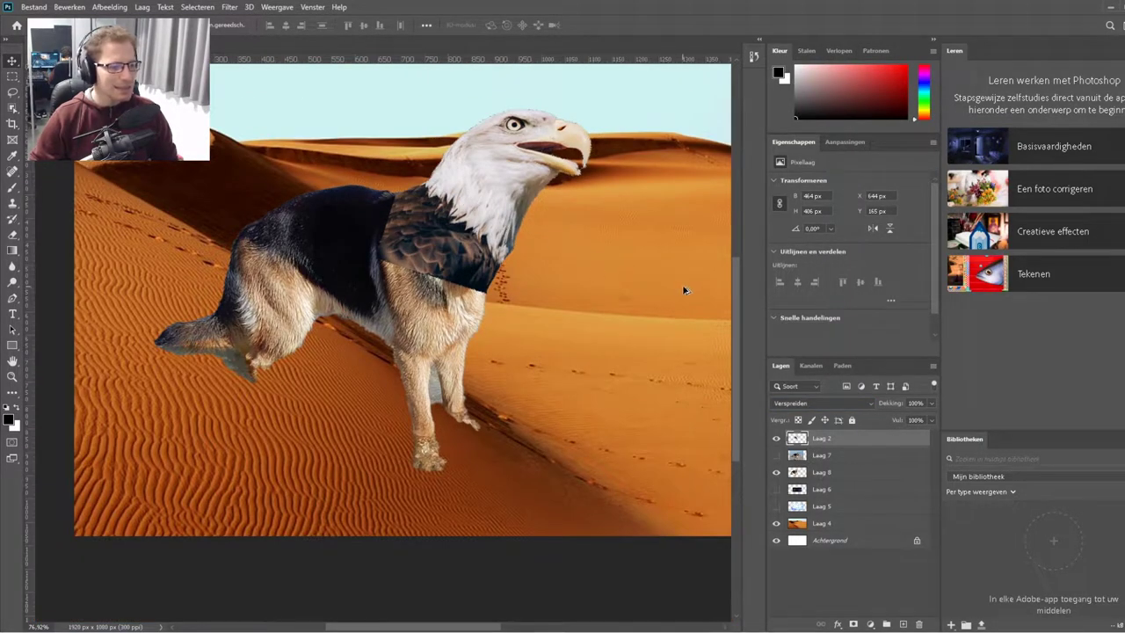
{"action": "scroll", "coordinate": [486, 207], "scroll_direction": "up", "scroll_amount": 2}
{"action": "scroll", "coordinate": [356, 191], "scroll_direction": "up", "scroll_amount": 3}
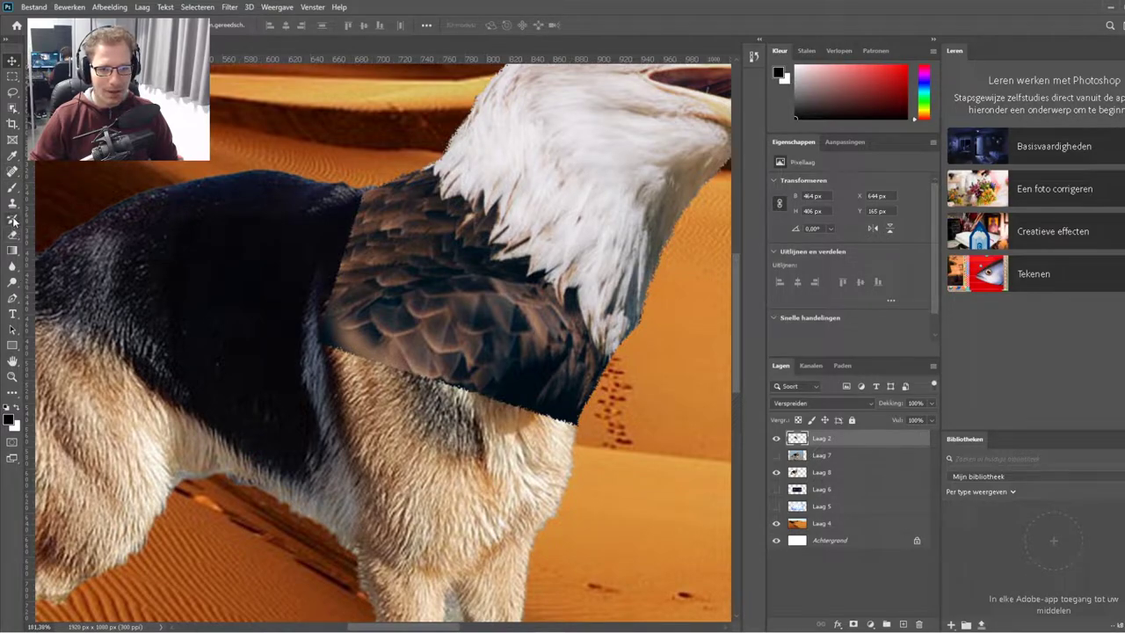
Try the brush presets, fit the image in view, and undo an accidental starfield fill.
{"action": "left_click", "coordinate": [12, 187]}
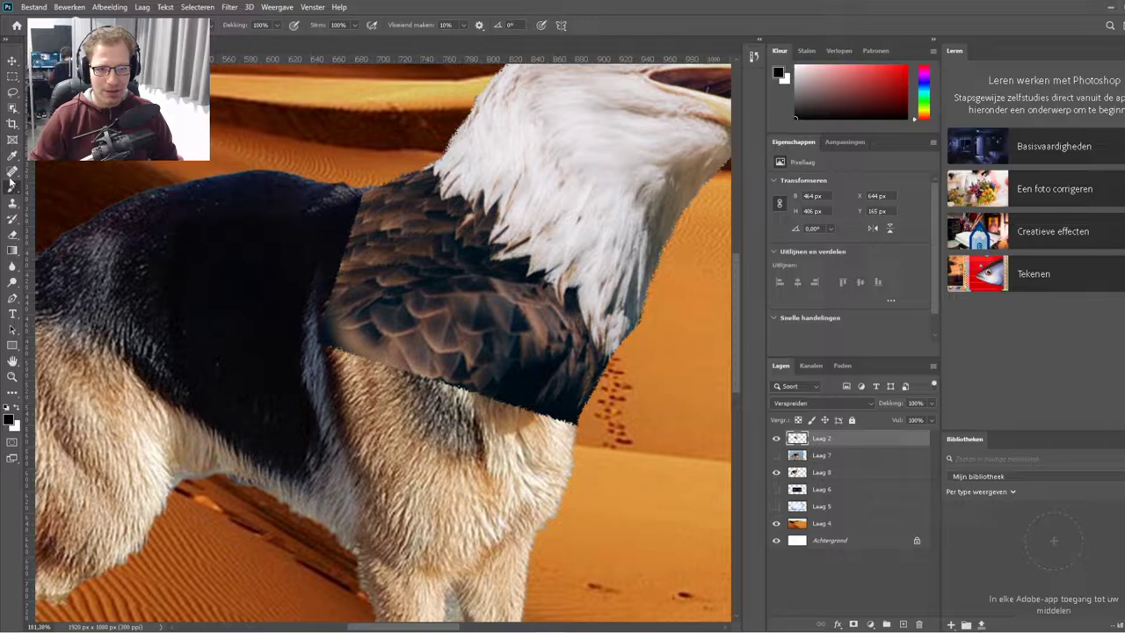
{"action": "left_click", "coordinate": [14, 235]}
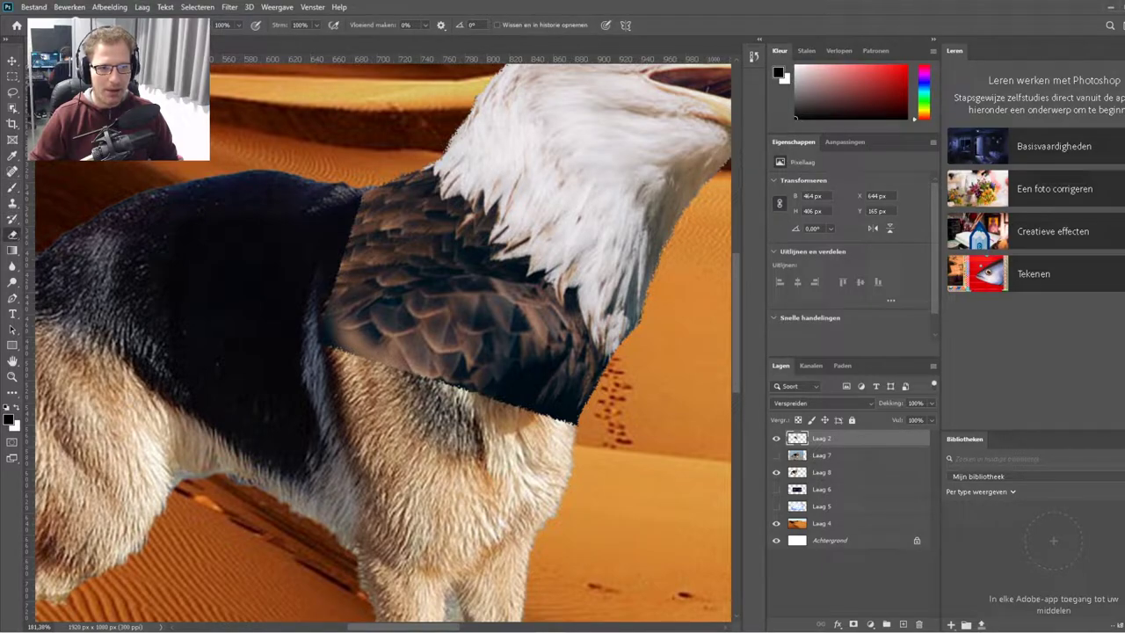
{"action": "left_click", "coordinate": [51, 25]}
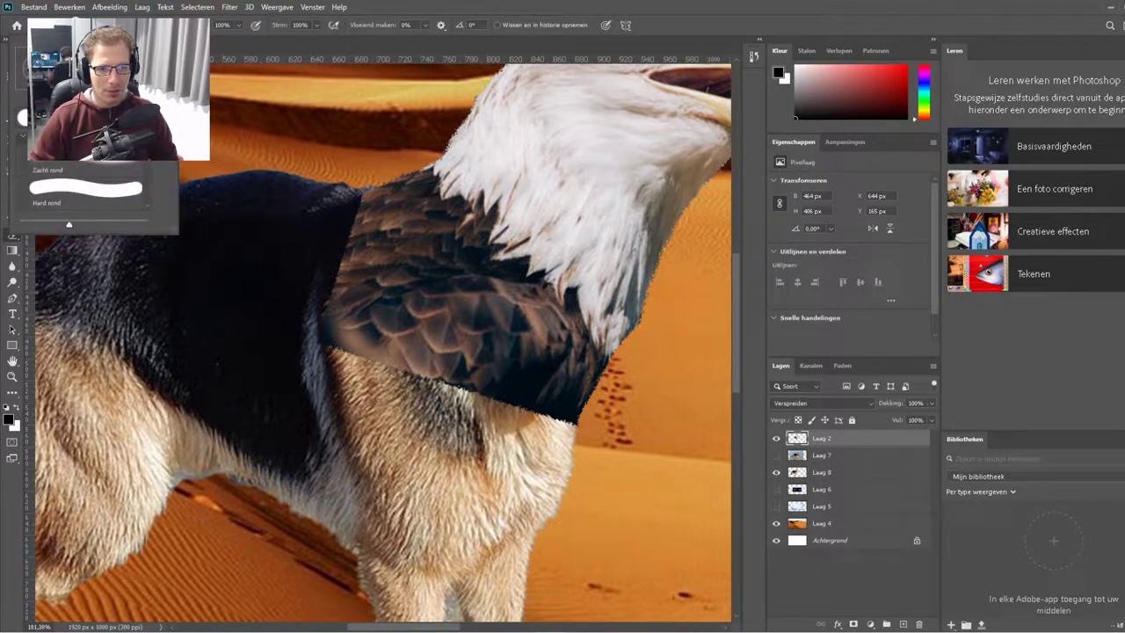
{"action": "key", "text": "b"}
{"action": "left_click", "coordinate": [231, 278]}
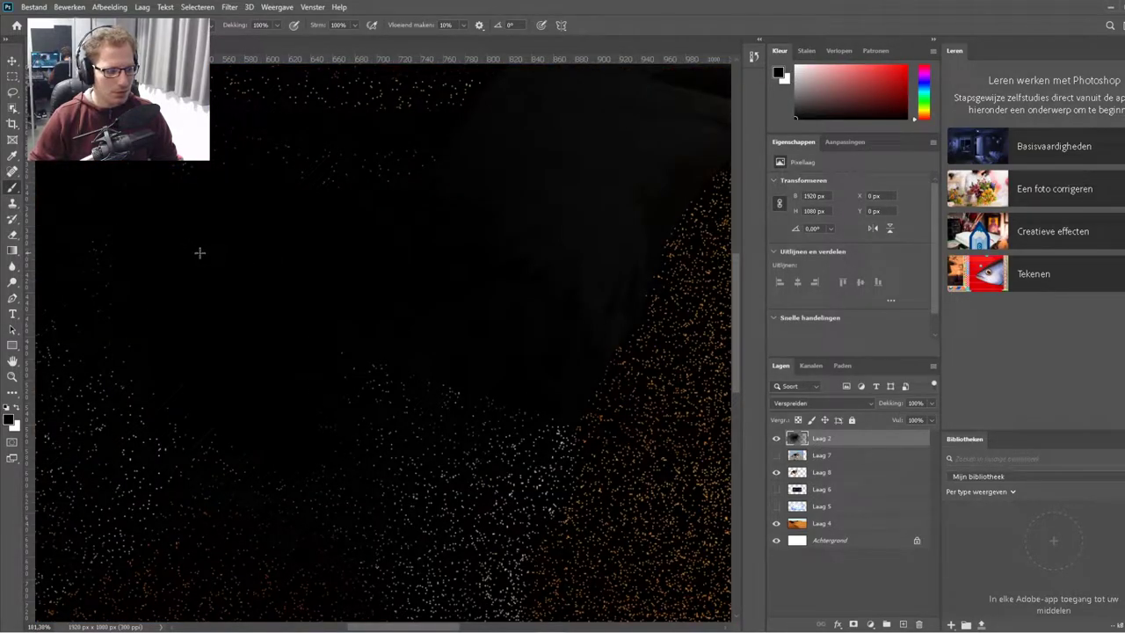
{"action": "key", "text": "ctrl+0"}
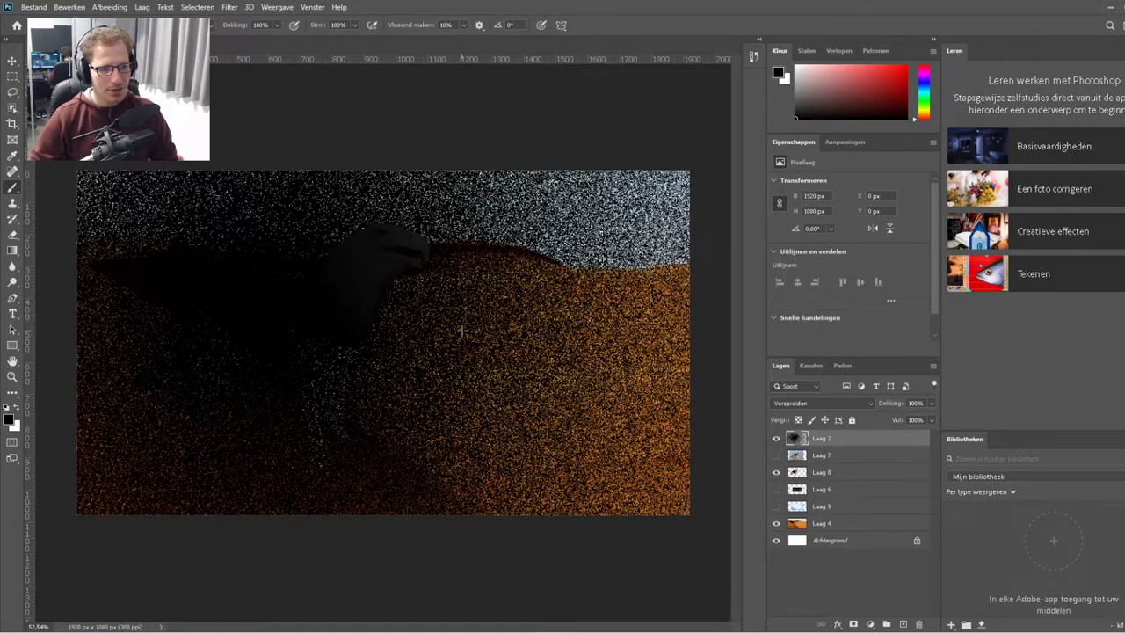
{"action": "key", "text": "ctrl+z"}
Size the eraser to 10 px, 0% hardness, and erase feathers overlapping the dog's back.
{"action": "right_click", "coordinate": [318, 342]}
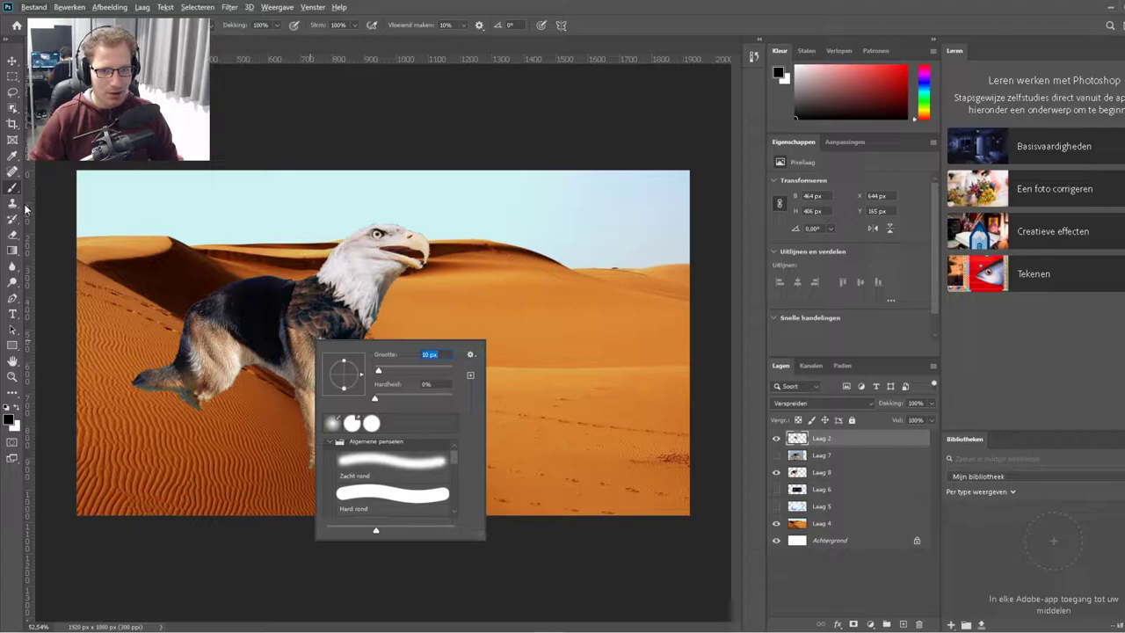
{"action": "left_click", "coordinate": [12, 234]}
{"action": "scroll", "coordinate": [309, 287], "scroll_direction": "up", "scroll_amount": 5}
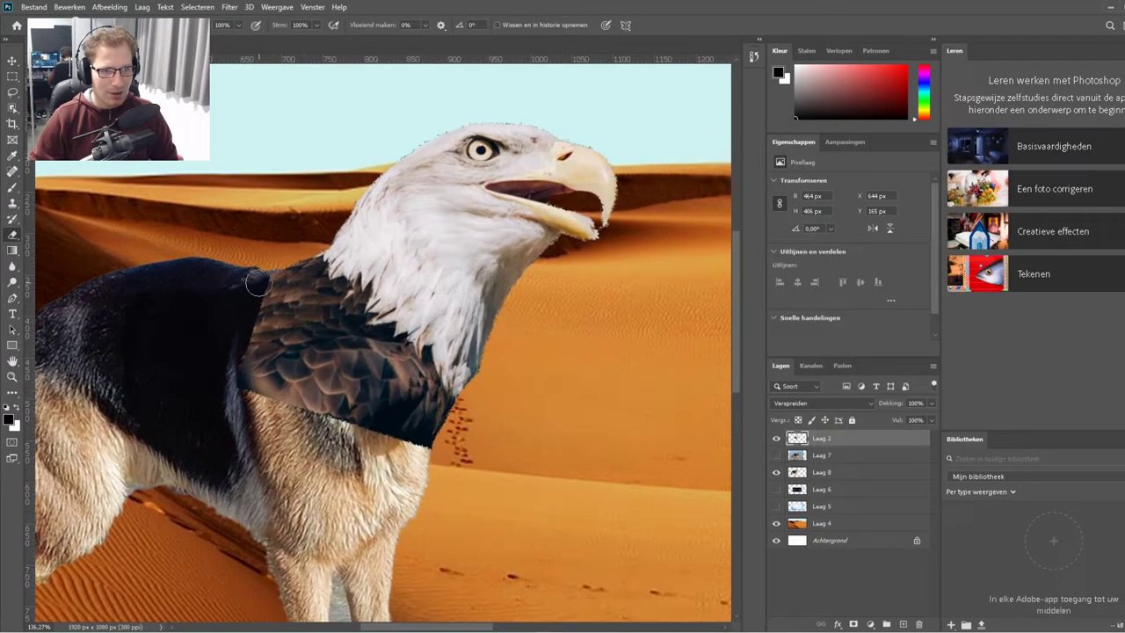
{"action": "left_click_drag", "start_coordinate": [258, 284], "coordinate": [260, 297]}
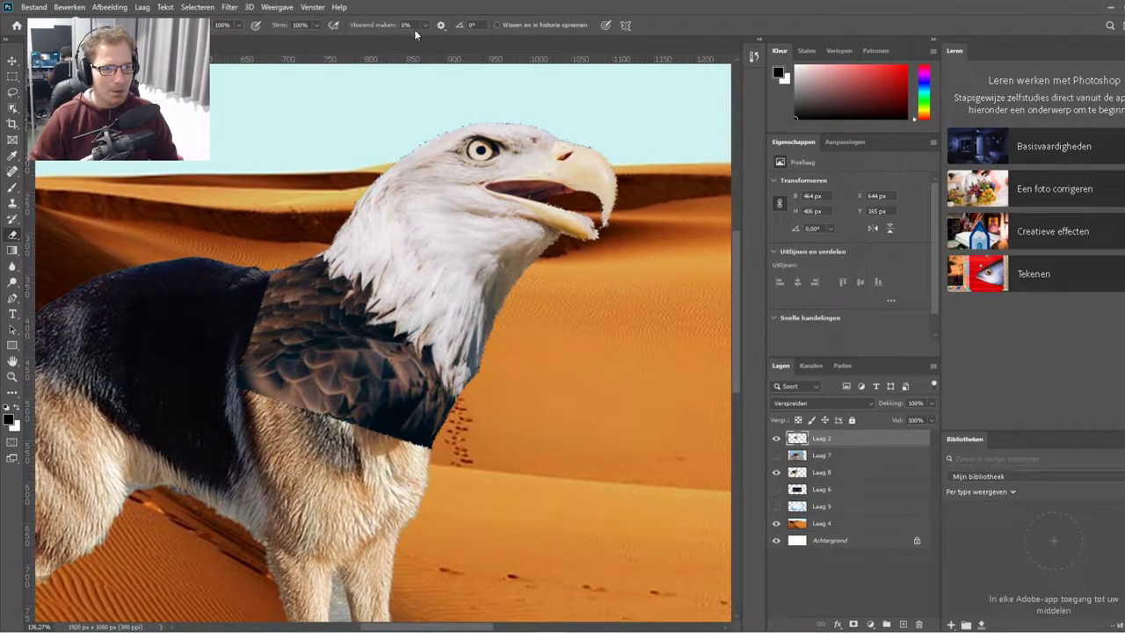
{"action": "scroll", "coordinate": [252, 163], "scroll_direction": "down", "scroll_amount": 2}
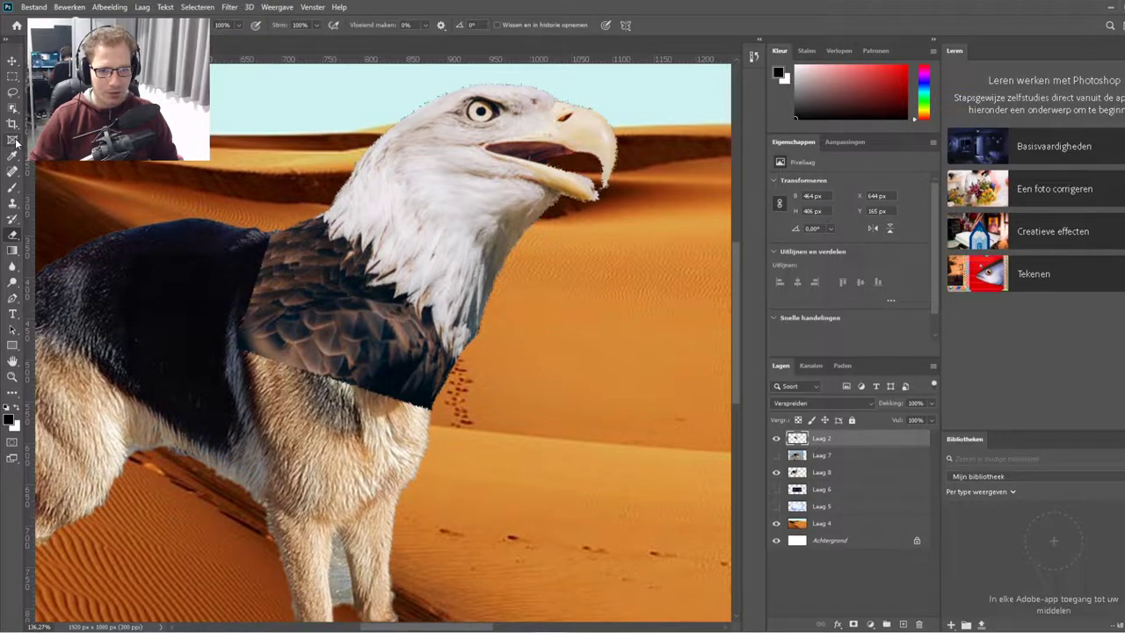
Spot-heal the feather edge where it meets the dog's back.
{"action": "left_click", "coordinate": [12, 172]}
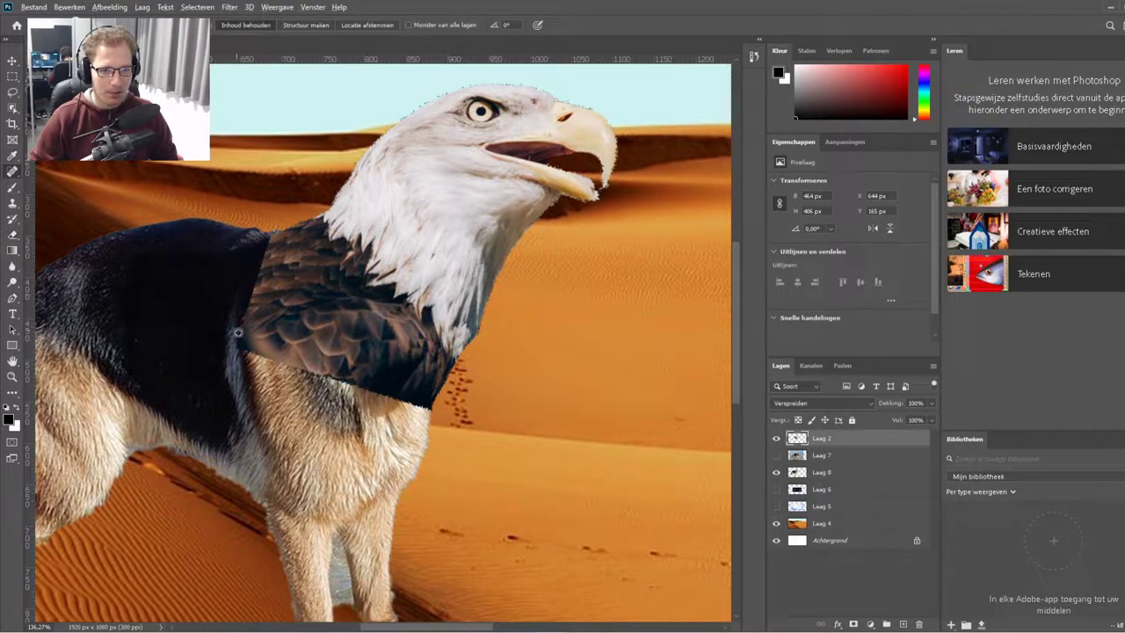
{"action": "mouse_move", "coordinate": [235, 336]}
{"action": "left_mouse_down"}
{"action": "mouse_move", "coordinate": [230, 351]}
{"action": "mouse_move", "coordinate": [424, 404]}
{"action": "left_mouse_up"}
{"action": "left_click", "coordinate": [573, 257]}
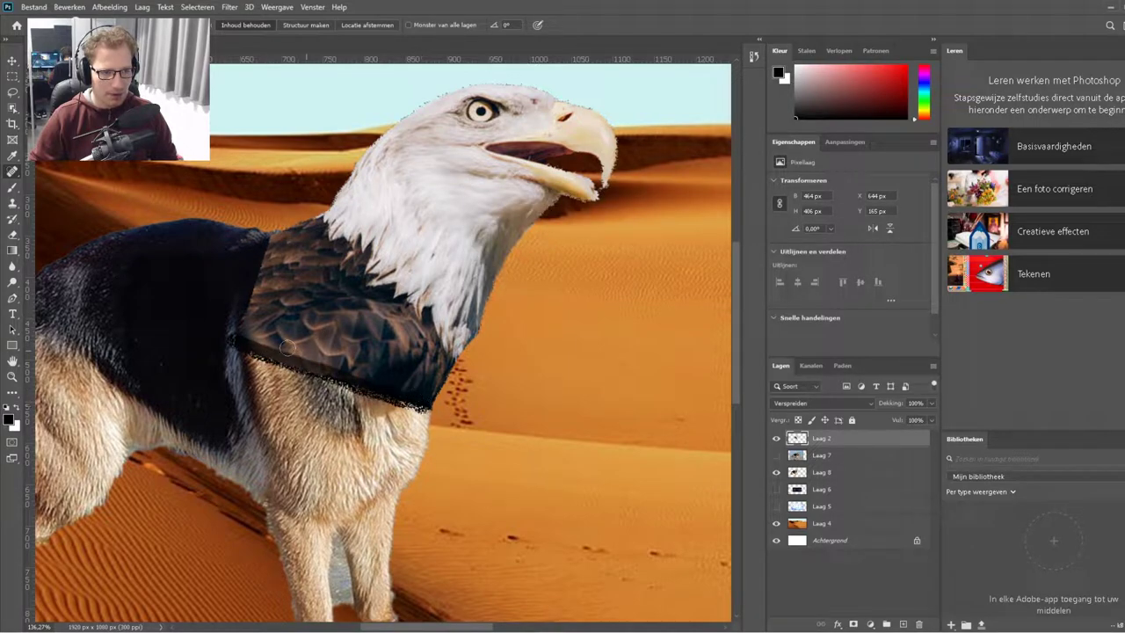
Heal down the feathers' left edge in four strokes, blending it into the dark fur.
{"action": "scroll", "coordinate": [226, 331], "scroll_direction": "up", "scroll_amount": 3}
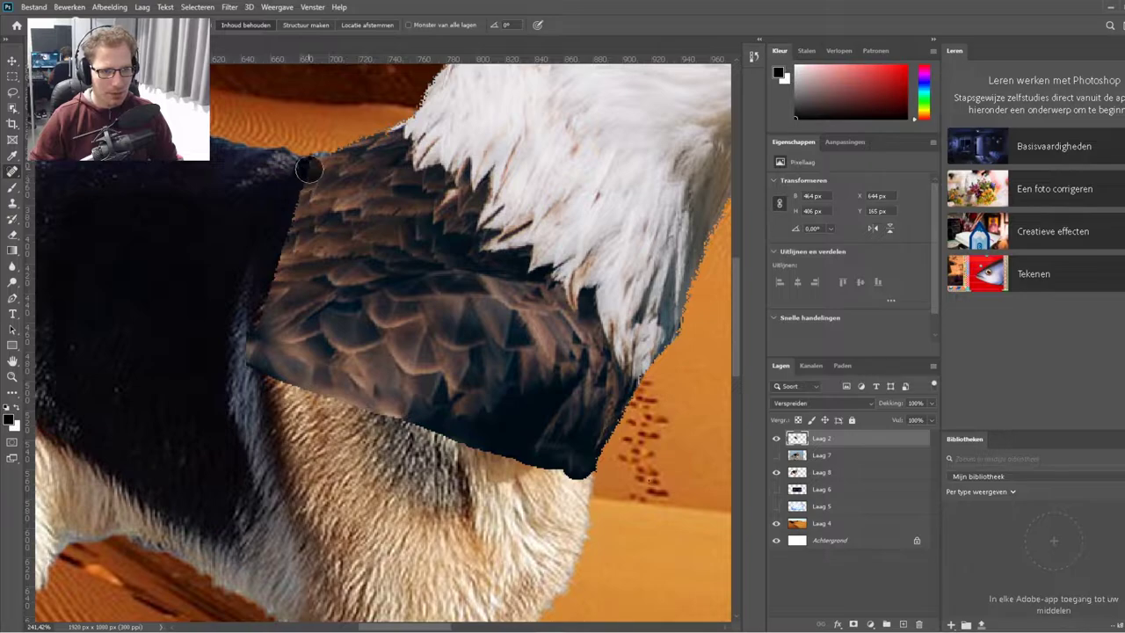
{"action": "left_click_drag", "start_coordinate": [309, 170], "coordinate": [261, 357]}
{"action": "left_click_drag", "start_coordinate": [307, 219], "coordinate": [312, 301]}
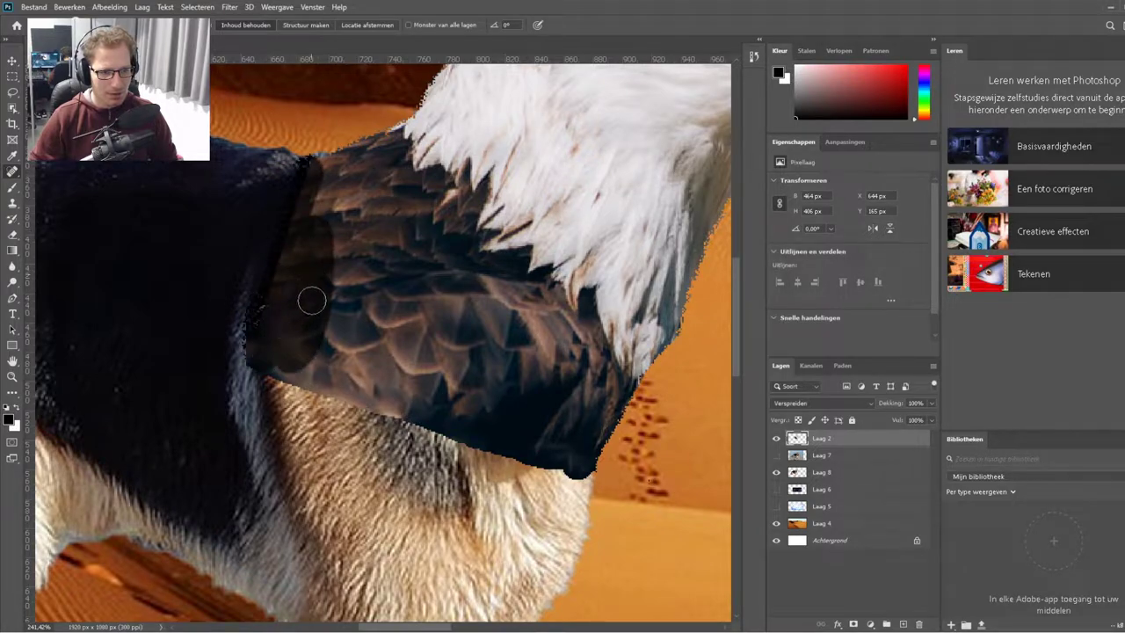
{"action": "left_click_drag", "start_coordinate": [266, 362], "coordinate": [285, 299]}
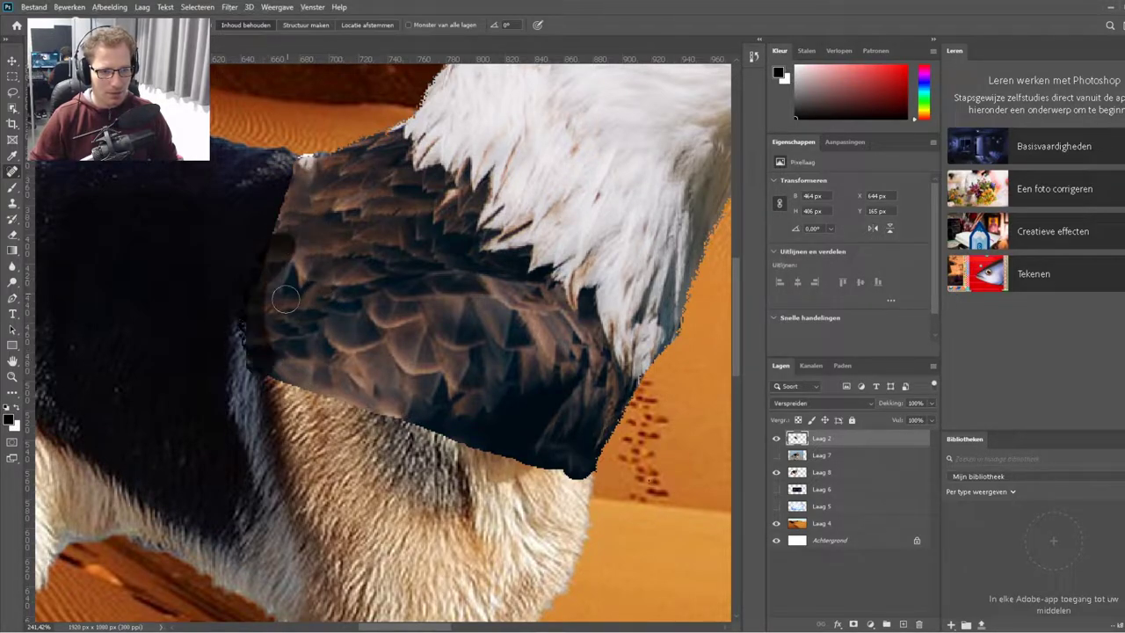
{"action": "left_click_drag", "start_coordinate": [295, 176], "coordinate": [268, 307]}
{"action": "scroll", "coordinate": [345, 294], "scroll_direction": "down", "scroll_amount": 3}
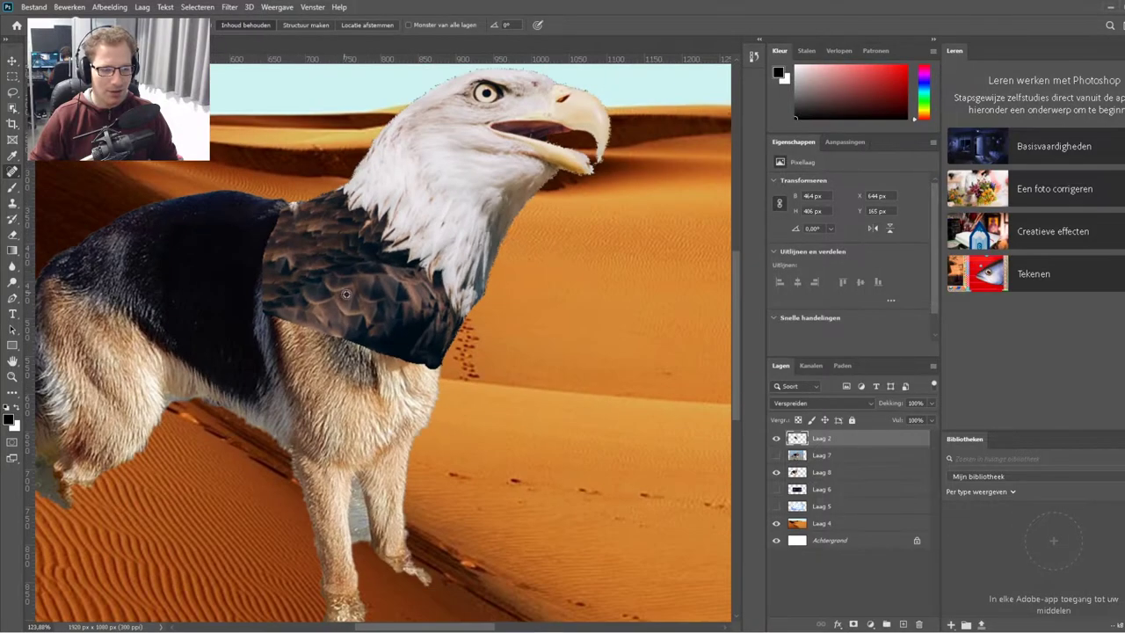
{"action": "scroll", "coordinate": [345, 294], "scroll_direction": "down", "scroll_amount": 5}
{"action": "scroll", "coordinate": [337, 316], "scroll_direction": "up", "scroll_amount": 3}
{"action": "scroll", "coordinate": [227, 319], "scroll_direction": "up", "scroll_amount": 2}
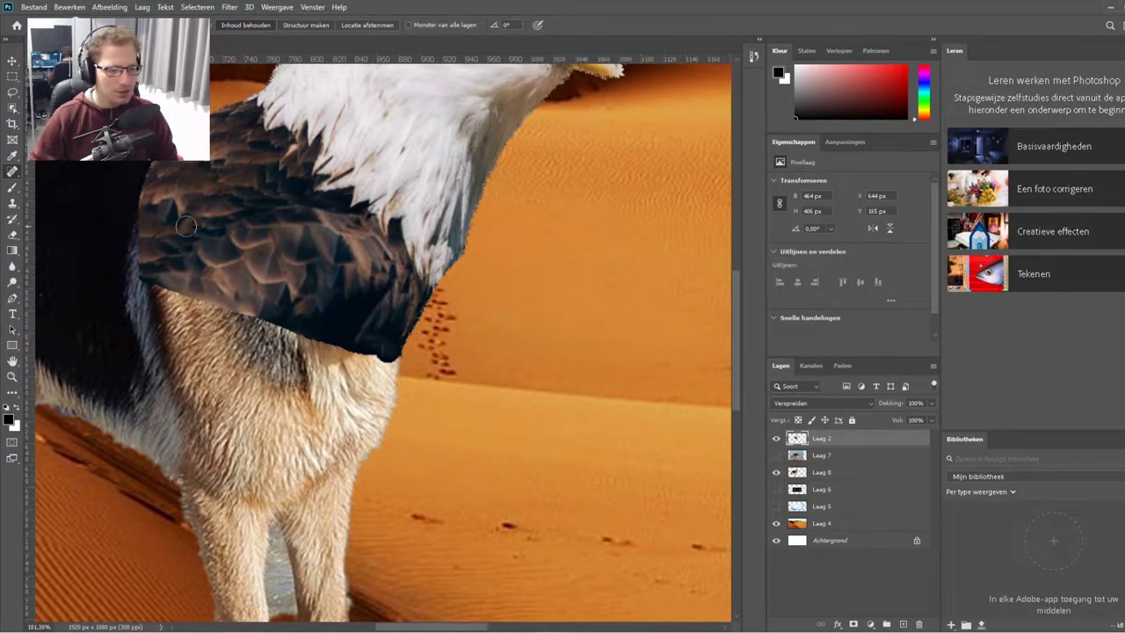
{"action": "scroll", "coordinate": [264, 215], "scroll_direction": "down", "scroll_amount": 2}
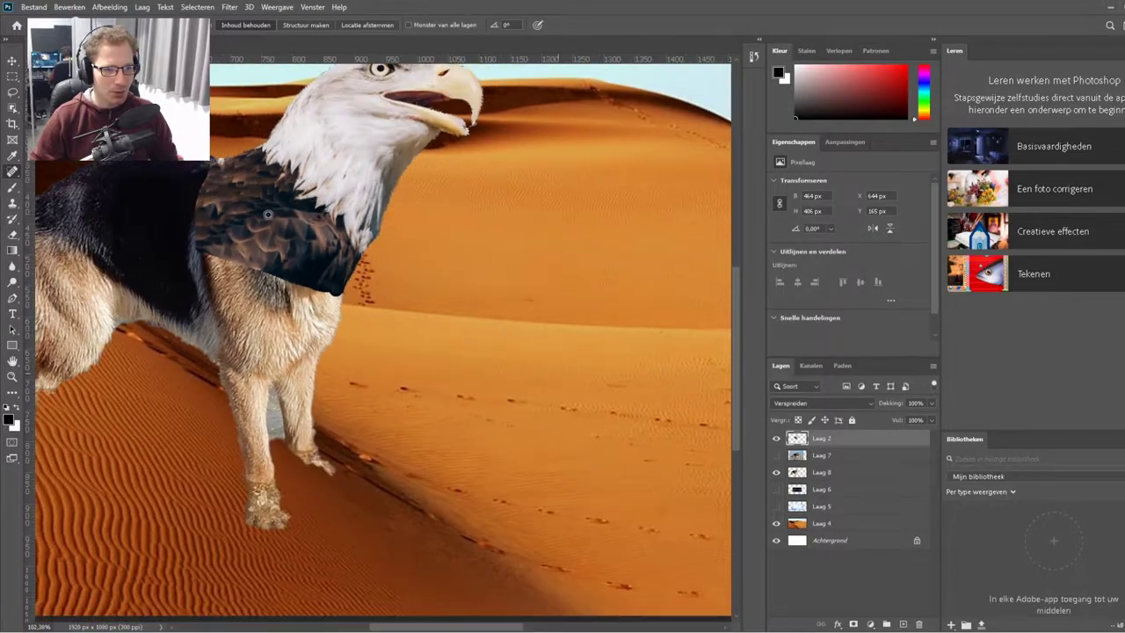
{"action": "scroll", "coordinate": [249, 236], "scroll_direction": "down", "scroll_amount": 1}
{"action": "scroll", "coordinate": [193, 220], "scroll_direction": "down", "scroll_amount": 1}
{"action": "scroll", "coordinate": [176, 255], "scroll_direction": "down", "scroll_amount": 1}
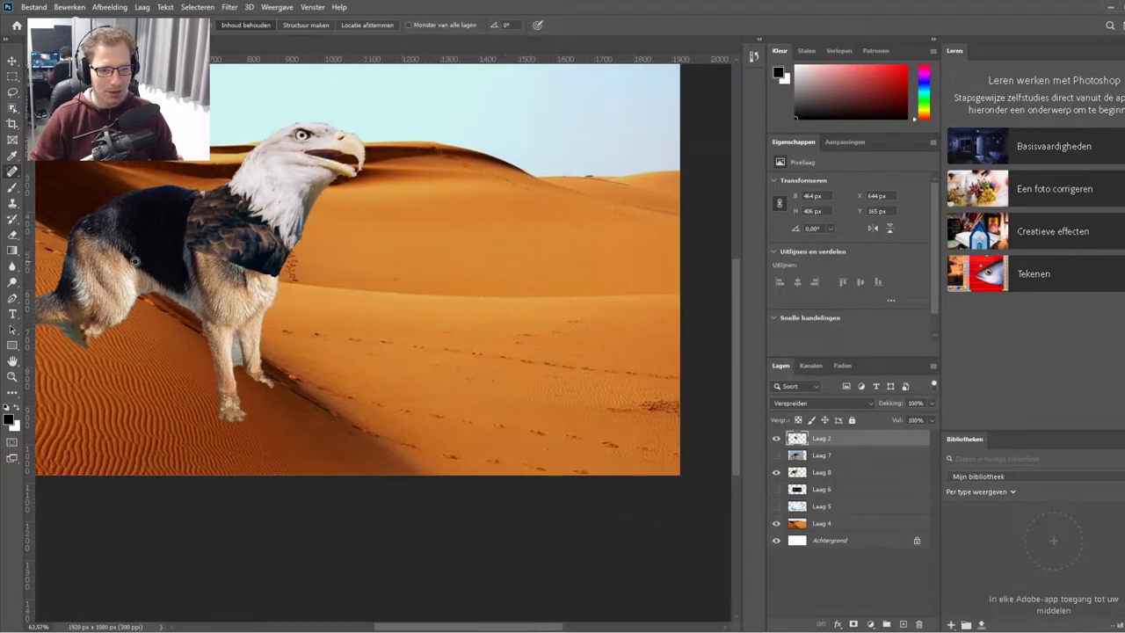
{"action": "scroll", "coordinate": [157, 288], "scroll_direction": "down", "scroll_amount": 2}
{"action": "scroll", "coordinate": [325, 307], "scroll_direction": "up", "scroll_amount": 4}
{"action": "scroll", "coordinate": [255, 290], "scroll_direction": "up", "scroll_amount": 2}
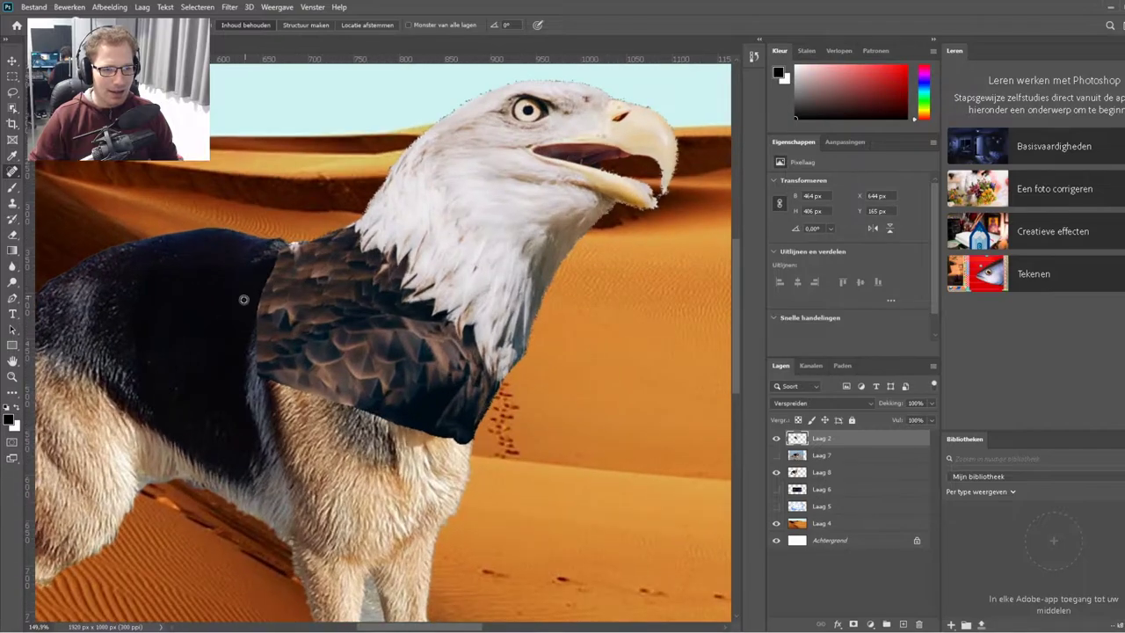
{"action": "scroll", "coordinate": [272, 342], "scroll_direction": "up", "scroll_amount": 2}
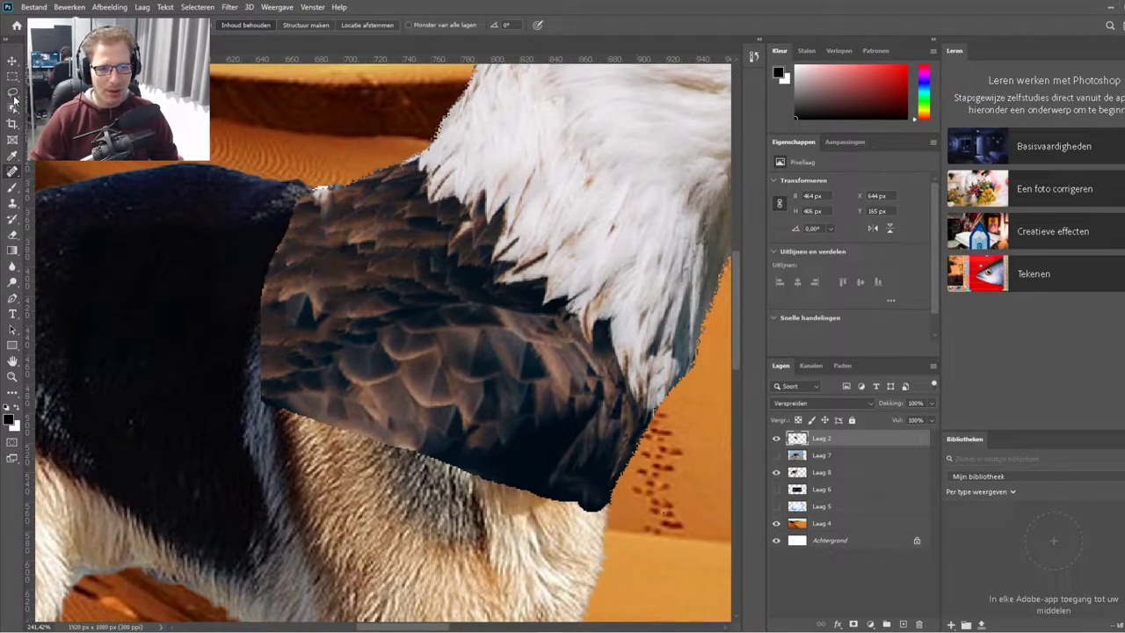
Erase the pale band along the eagle layer's left feather edge.
{"action": "left_click", "coordinate": [11, 226]}
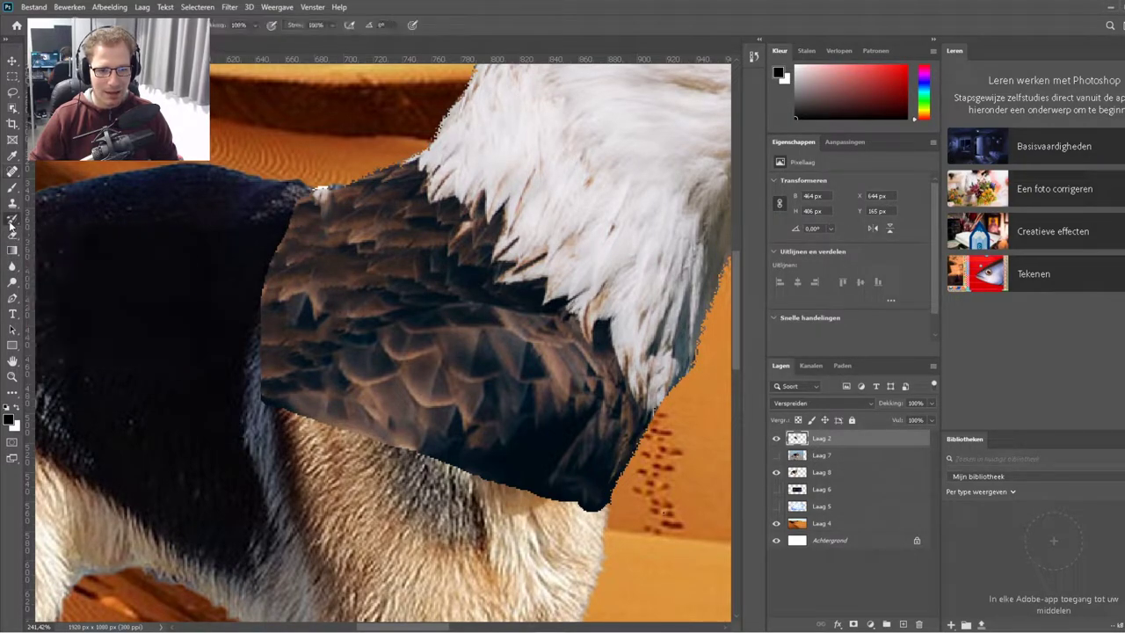
{"action": "left_click_drag", "start_coordinate": [279, 251], "coordinate": [270, 394]}
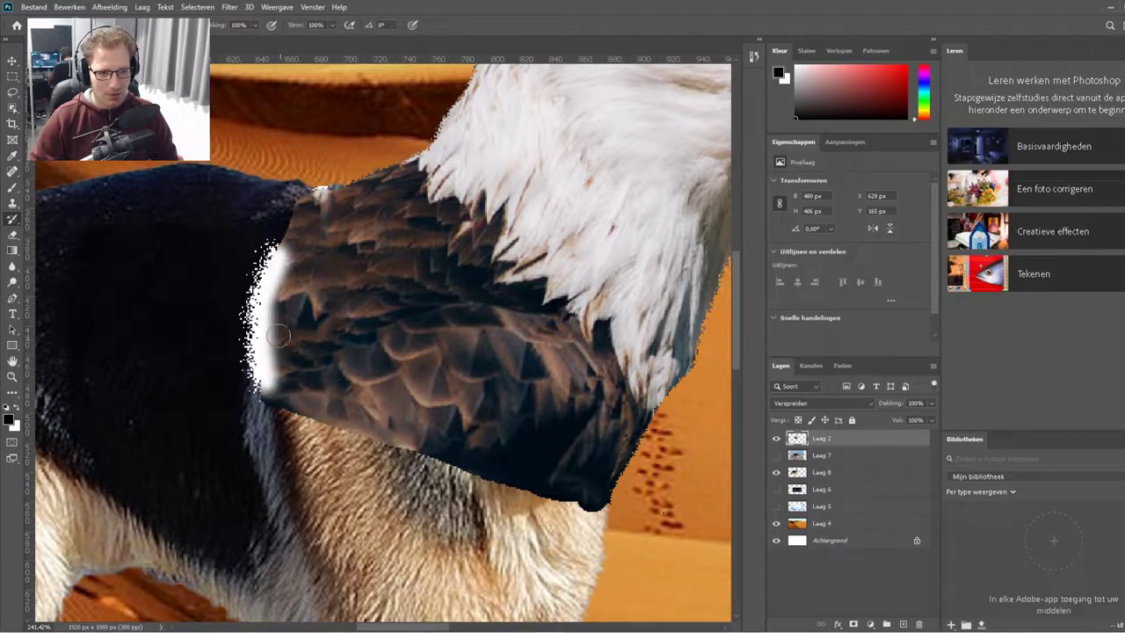
{"action": "left_click_drag", "start_coordinate": [274, 395], "coordinate": [148, 276]}
Switch to the Clone Stamp tool.
{"action": "left_click", "coordinate": [16, 207]}
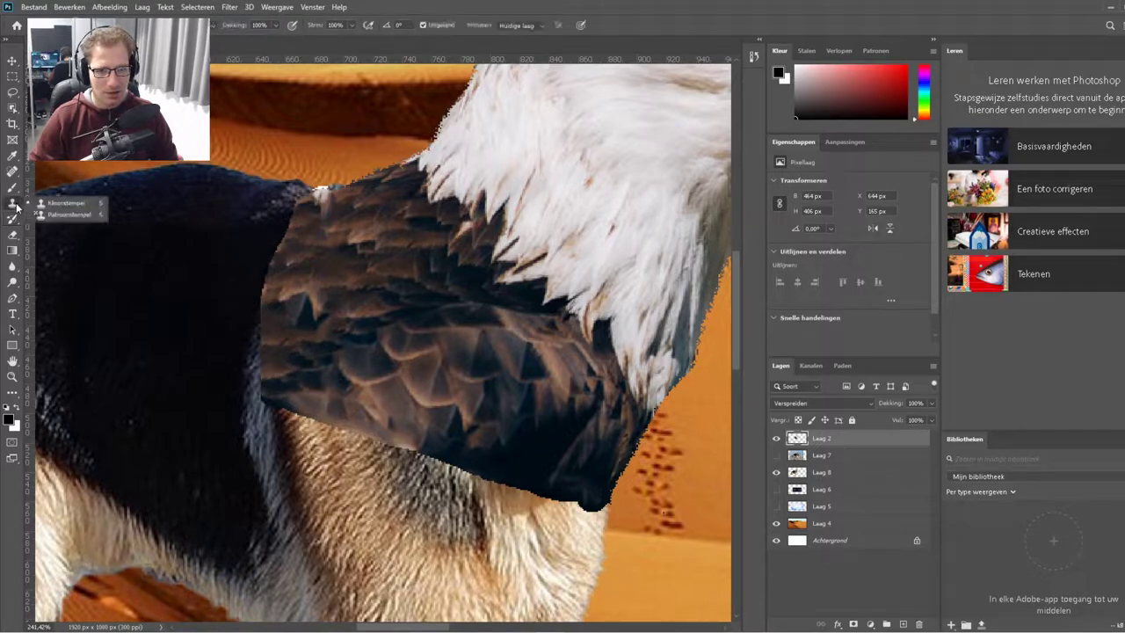
{"action": "left_click", "coordinate": [67, 203]}
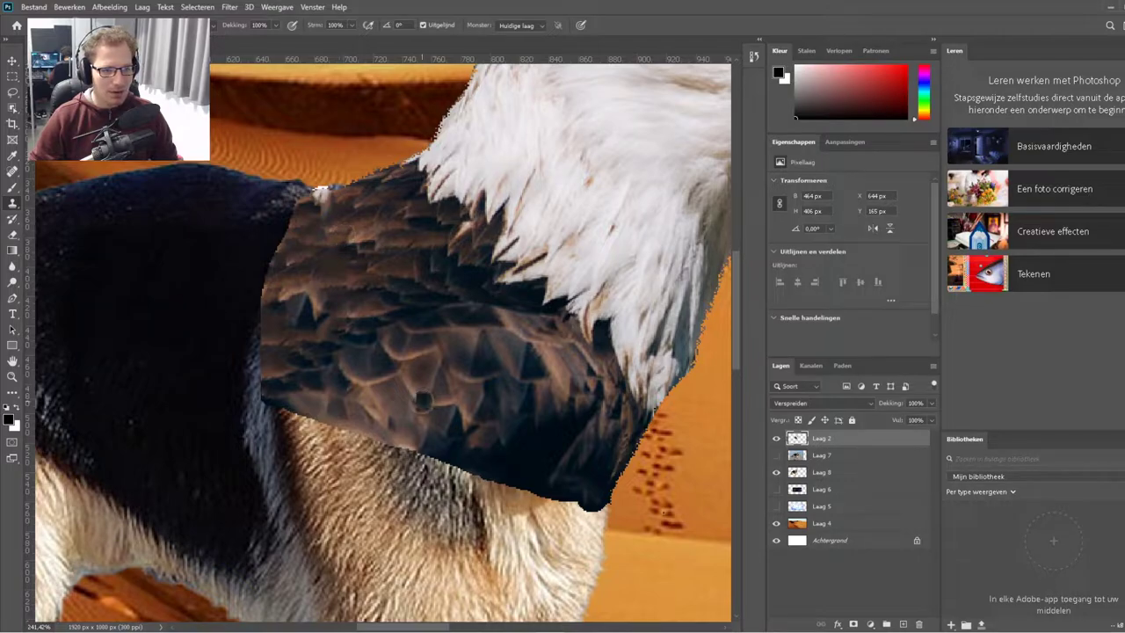
{"action": "scroll", "coordinate": [395, 333], "scroll_direction": "down", "scroll_amount": 3}
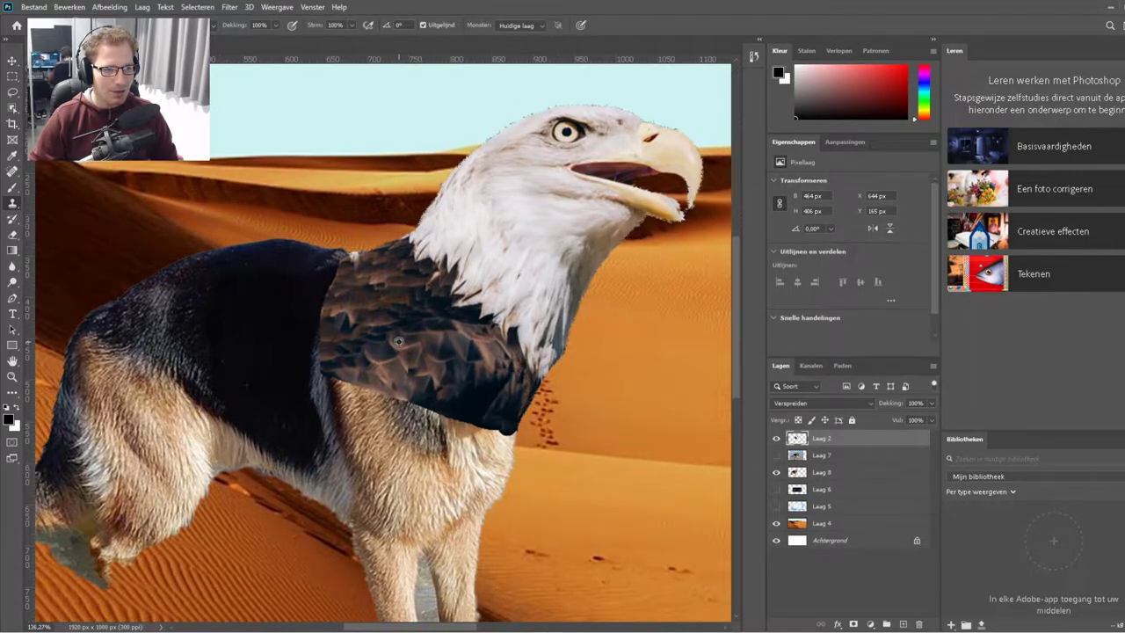
{"action": "scroll", "coordinate": [302, 307], "scroll_direction": "up", "scroll_amount": 3}
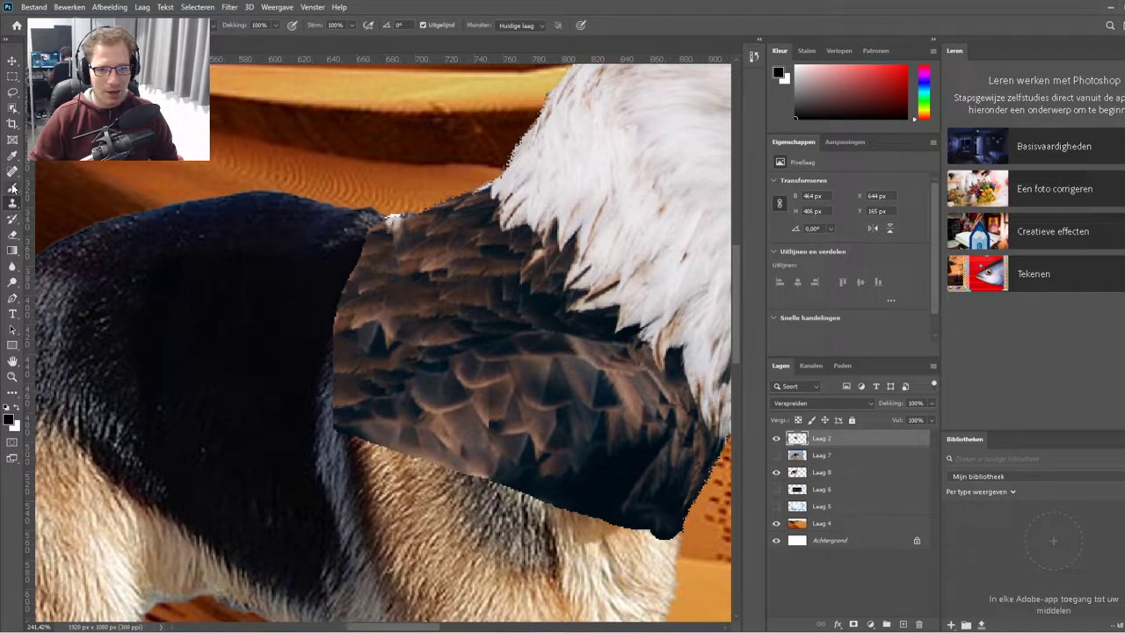
Erase up the feathers' left edge with a soft round eraser brush.
{"action": "left_click", "coordinate": [12, 235]}
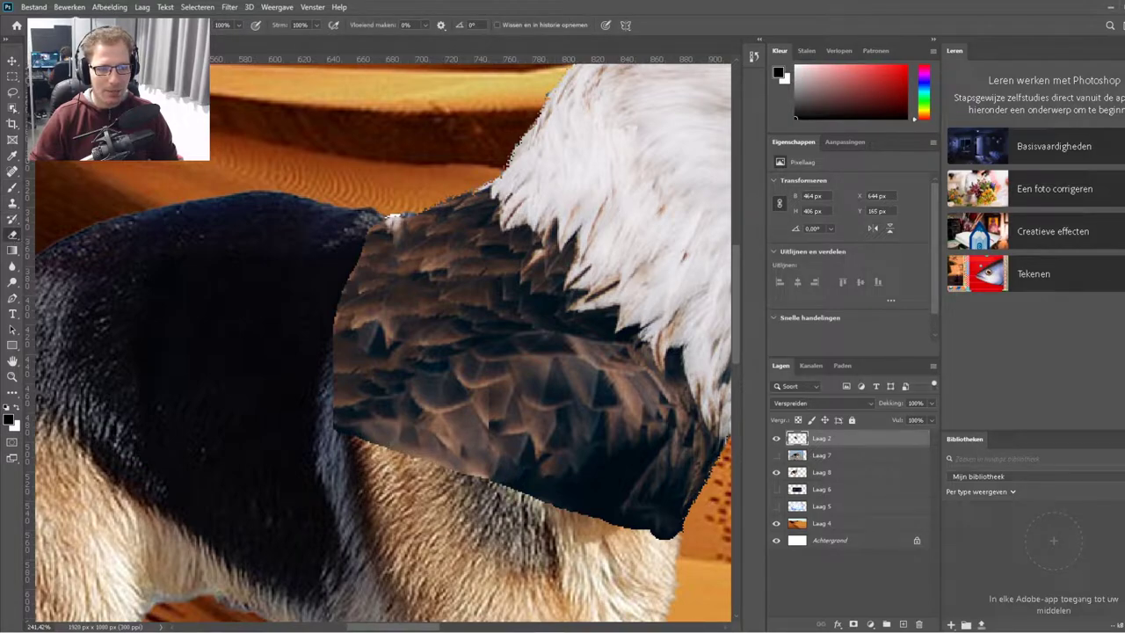
{"action": "left_click", "coordinate": [44, 24]}
{"action": "left_click", "coordinate": [92, 175]}
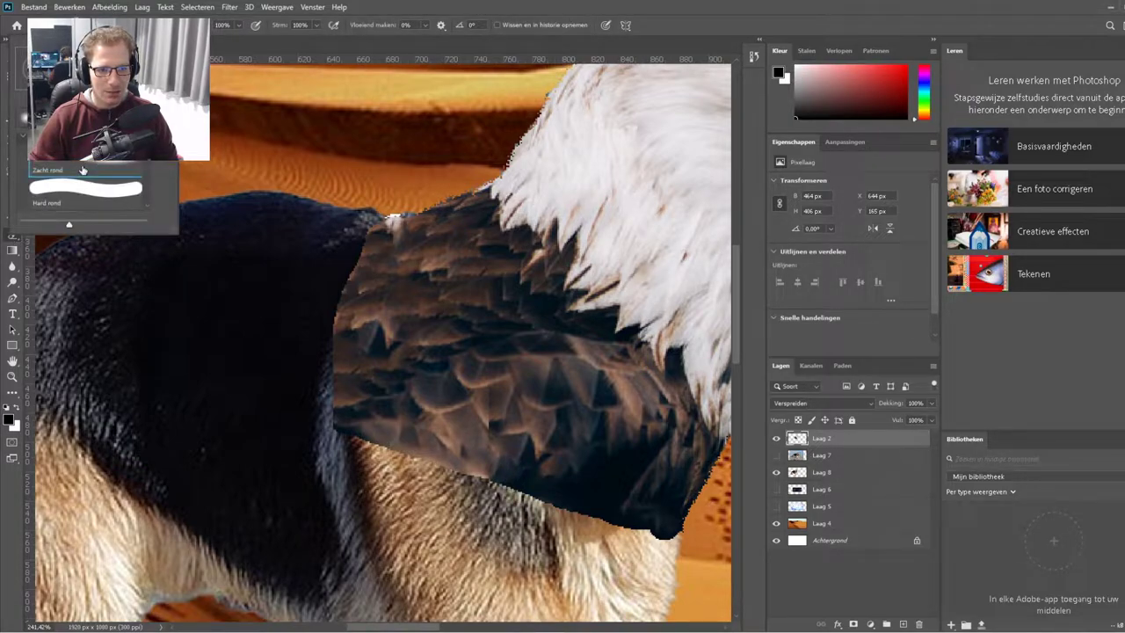
{"action": "left_click", "coordinate": [309, 440]}
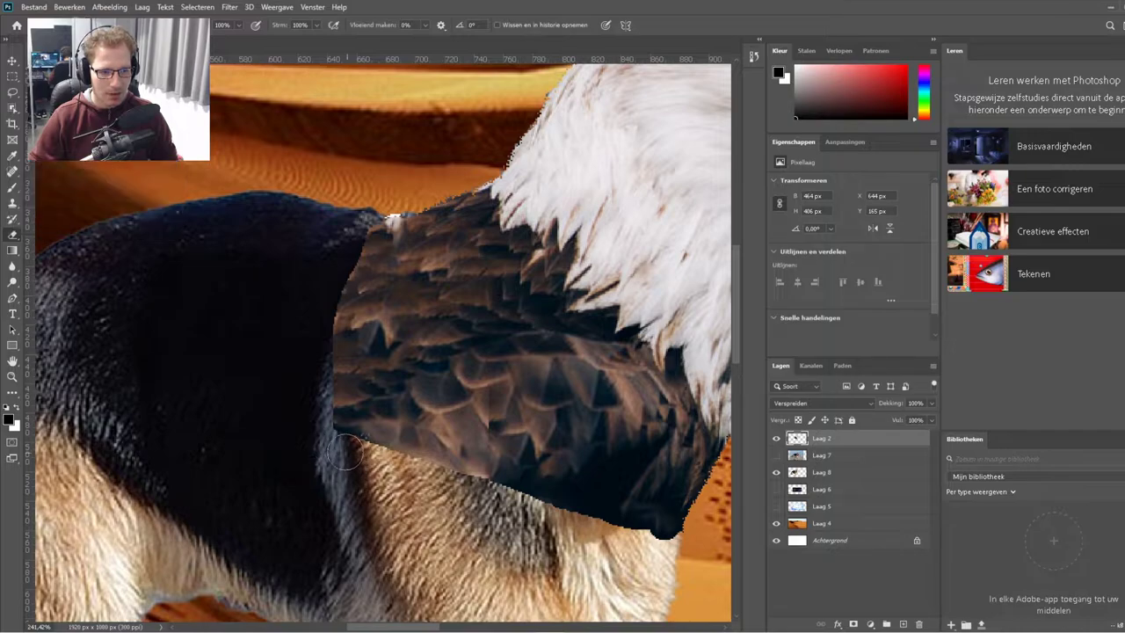
{"action": "left_click_drag", "start_coordinate": [313, 437], "coordinate": [321, 303]}
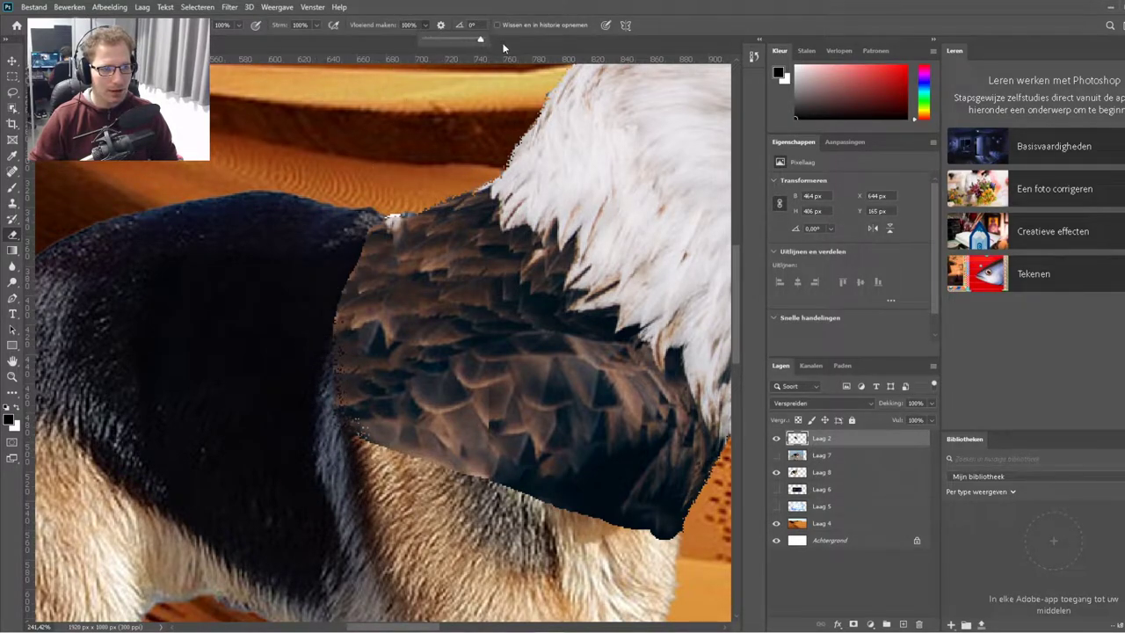
{"action": "mouse_move", "coordinate": [349, 448]}
{"action": "left_mouse_down"}
{"action": "mouse_move", "coordinate": [327, 400]}
{"action": "mouse_move", "coordinate": [319, 336]}
{"action": "mouse_move", "coordinate": [335, 246]}
{"action": "left_mouse_up"}
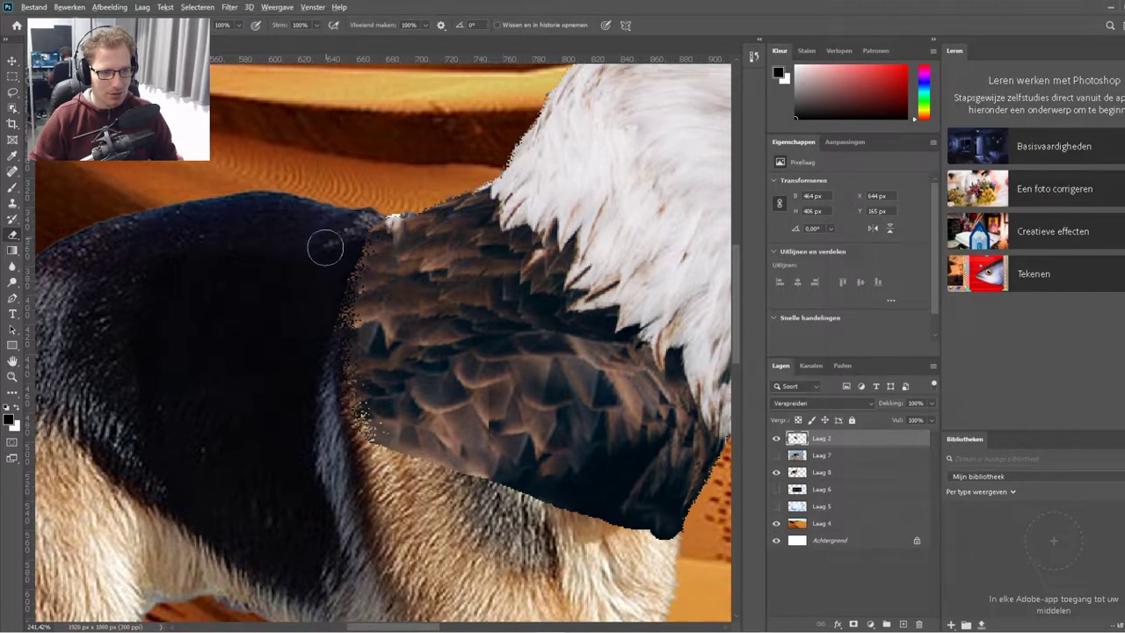
Erase feather pixels along the fur boundary and the lower wing edge.
{"action": "scroll", "coordinate": [378, 303], "scroll_direction": "down", "scroll_amount": 5}
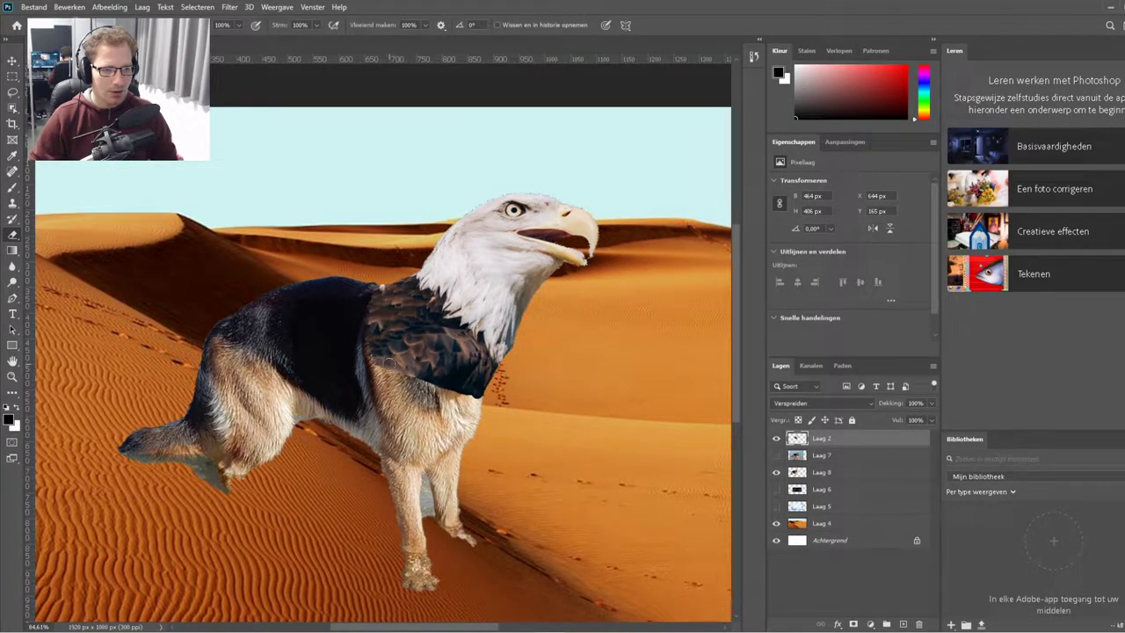
{"action": "scroll", "coordinate": [390, 360], "scroll_direction": "up", "scroll_amount": 2}
{"action": "scroll", "coordinate": [369, 363], "scroll_direction": "up", "scroll_amount": 3}
{"action": "scroll", "coordinate": [347, 364], "scroll_direction": "up", "scroll_amount": 1}
{"action": "scroll", "coordinate": [334, 365], "scroll_direction": "up", "scroll_amount": 2}
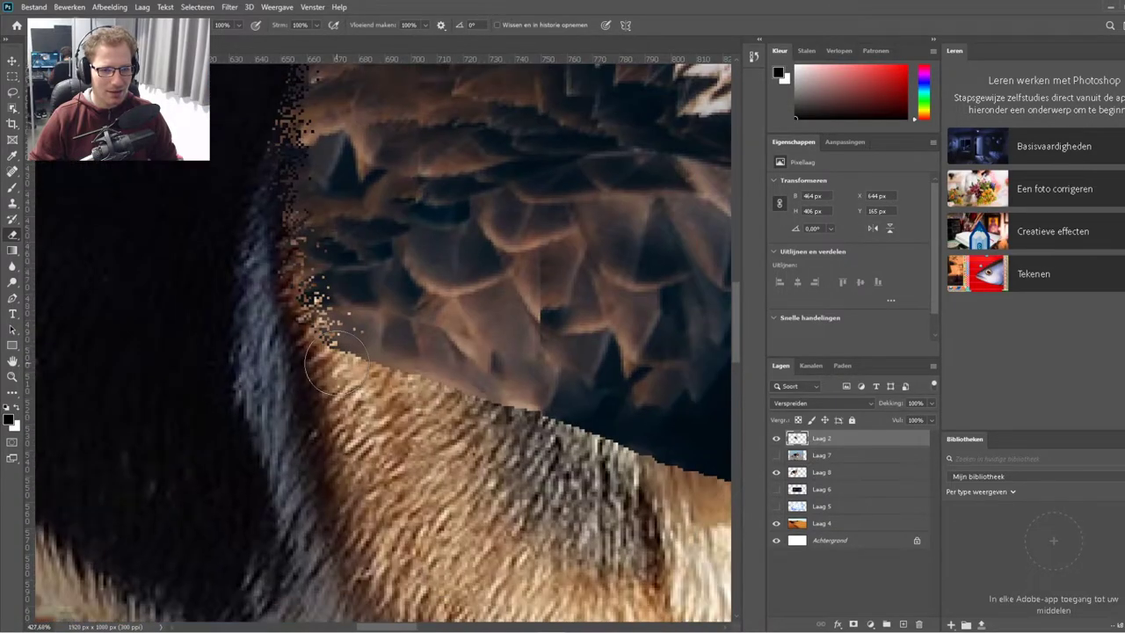
{"action": "scroll", "coordinate": [351, 246], "scroll_direction": "down", "scroll_amount": 3}
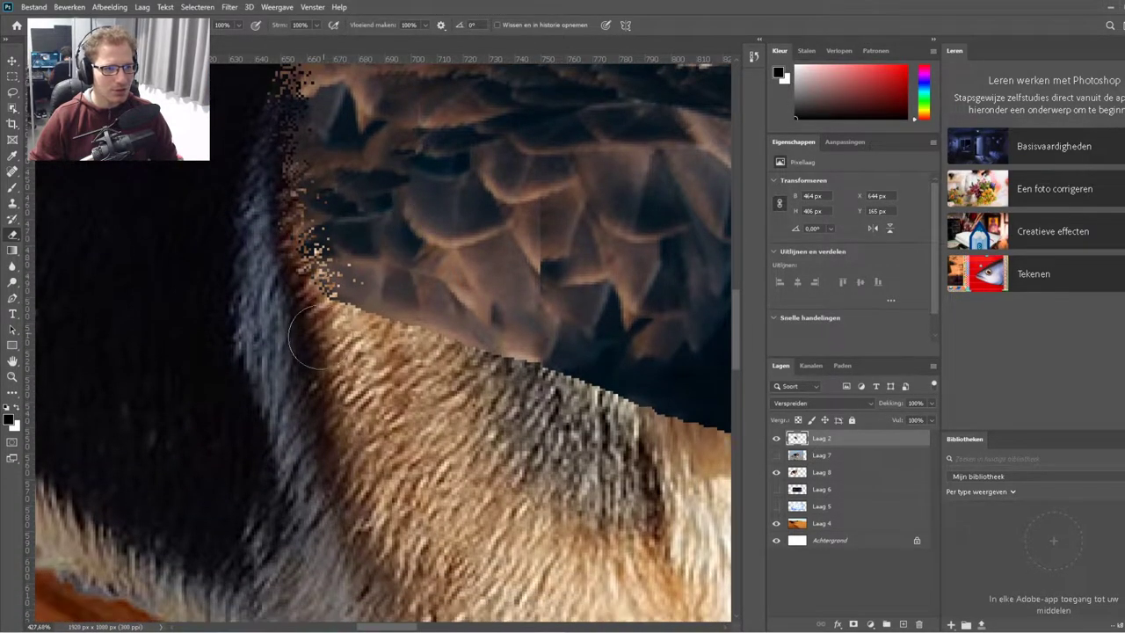
{"action": "left_click_drag", "start_coordinate": [308, 337], "coordinate": [679, 404]}
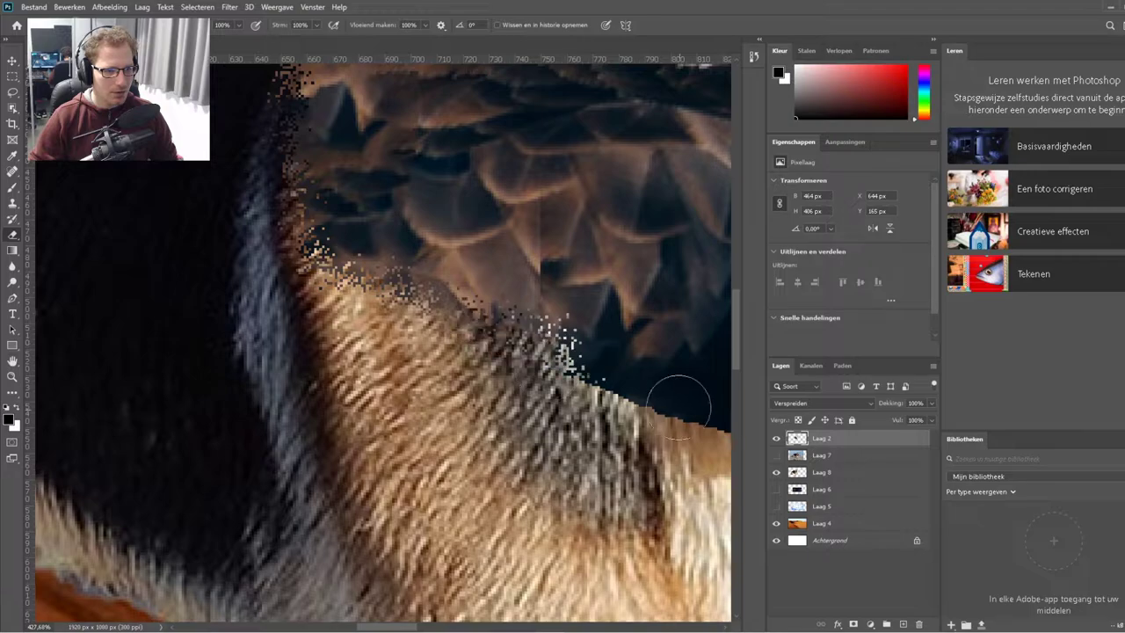
{"action": "scroll", "coordinate": [679, 402], "scroll_direction": "down", "scroll_amount": 3}
{"action": "scroll", "coordinate": [574, 378], "scroll_direction": "down", "scroll_amount": 3}
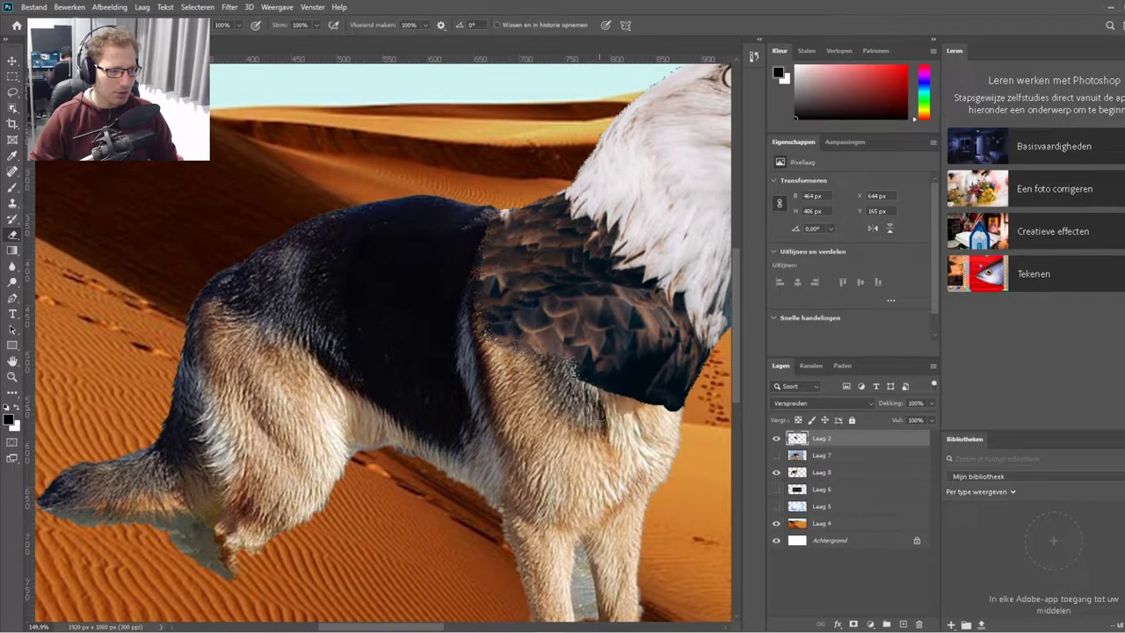
{"action": "left_click_drag", "start_coordinate": [604, 384], "coordinate": [673, 404]}
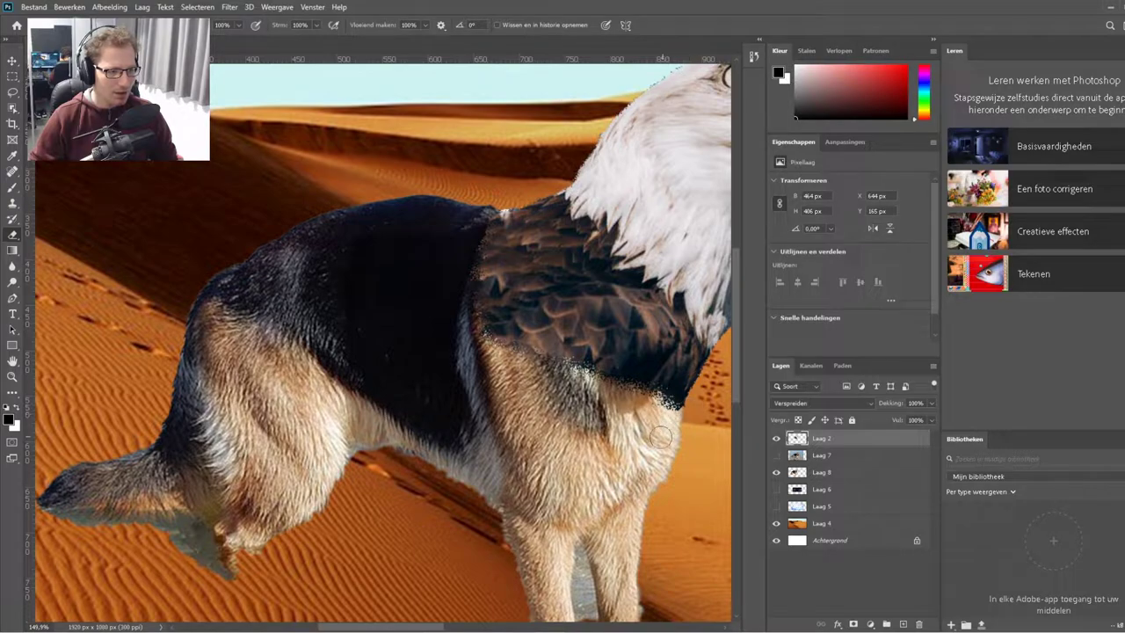
{"action": "scroll", "coordinate": [513, 325], "scroll_direction": "down", "scroll_amount": 3}
{"action": "scroll", "coordinate": [526, 321], "scroll_direction": "down", "scroll_amount": 2}
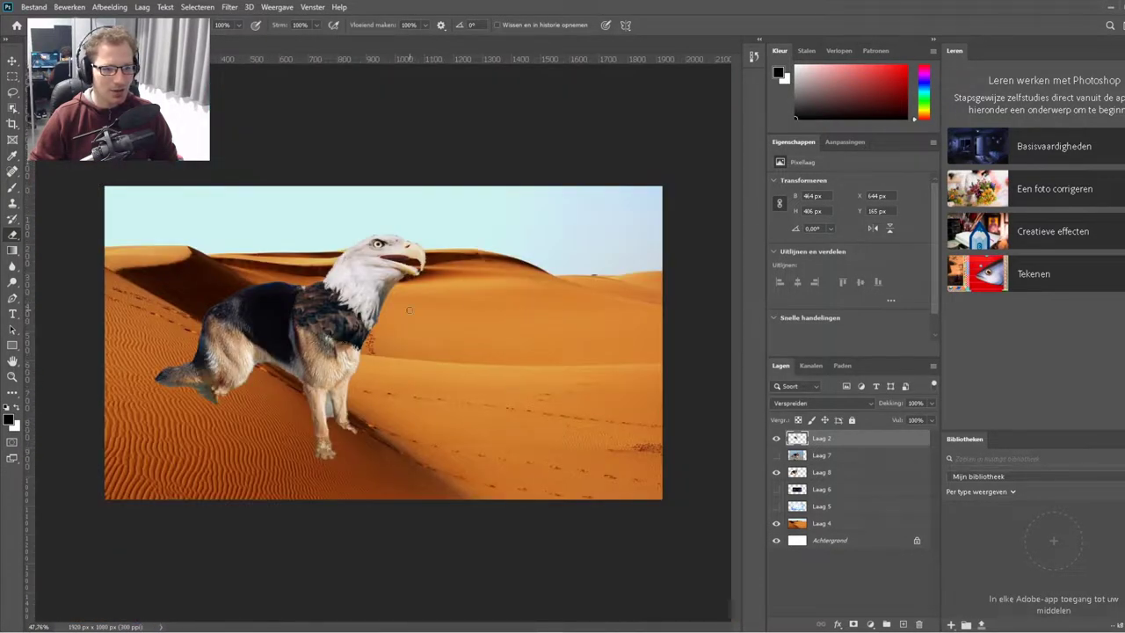
{"action": "scroll", "coordinate": [288, 326], "scroll_direction": "up", "scroll_amount": 2}
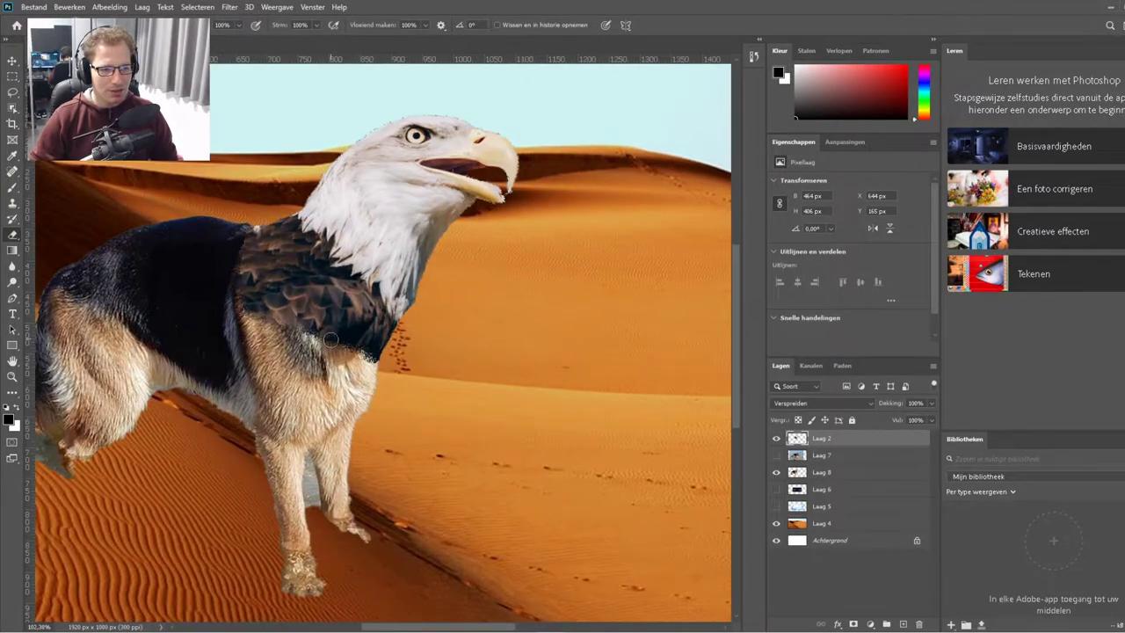
{"action": "scroll", "coordinate": [286, 299], "scroll_direction": "up", "scroll_amount": 2}
{"action": "scroll", "coordinate": [286, 264], "scroll_direction": "up", "scroll_amount": 2}
{"action": "scroll", "coordinate": [284, 231], "scroll_direction": "up", "scroll_amount": 1}
{"action": "scroll", "coordinate": [284, 231], "scroll_direction": "down", "scroll_amount": 2}
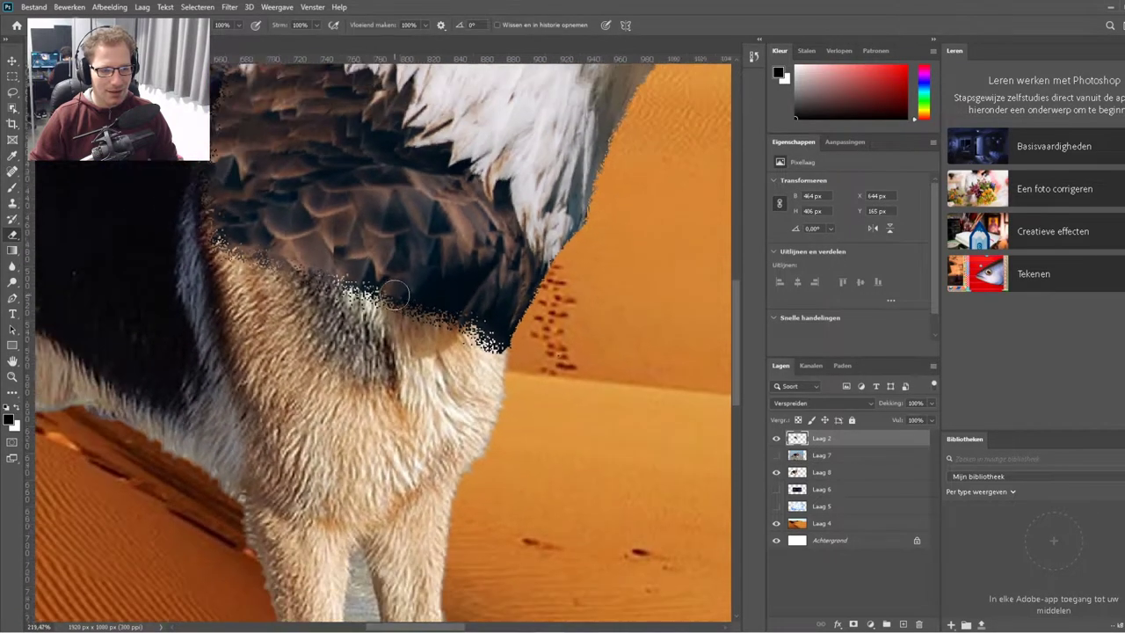
{"action": "scroll", "coordinate": [316, 224], "scroll_direction": "down", "scroll_amount": 2}
{"action": "scroll", "coordinate": [350, 218], "scroll_direction": "down", "scroll_amount": 1}
{"action": "scroll", "coordinate": [331, 214], "scroll_direction": "down", "scroll_amount": 2}
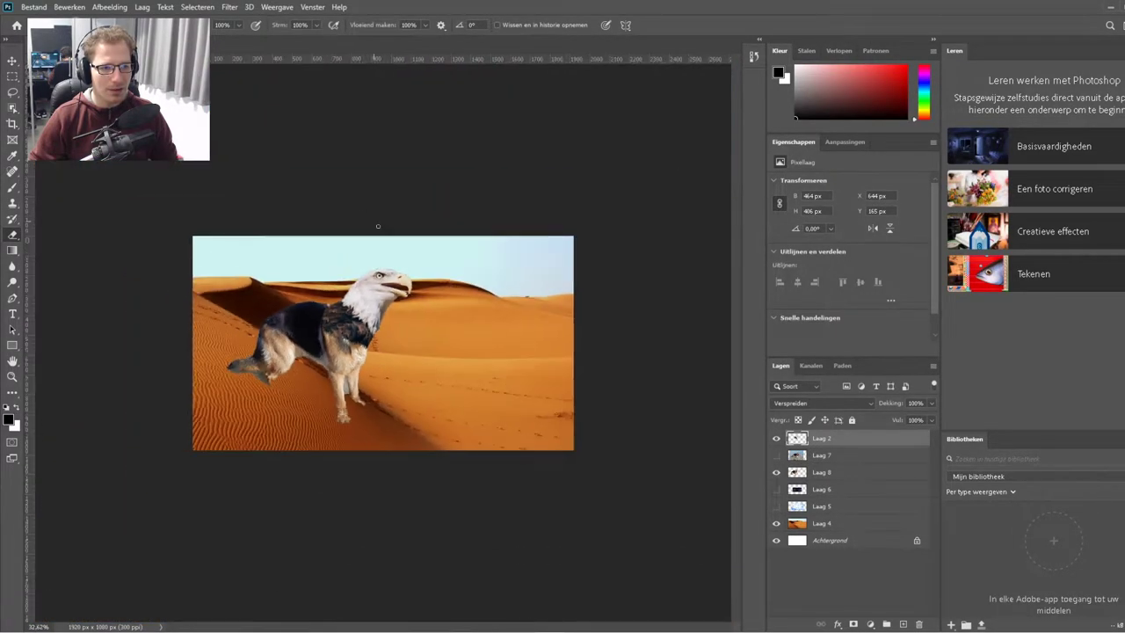
{"action": "scroll", "coordinate": [337, 307], "scroll_direction": "up", "scroll_amount": 5}
{"action": "scroll", "coordinate": [338, 307], "scroll_direction": "up", "scroll_amount": 3}
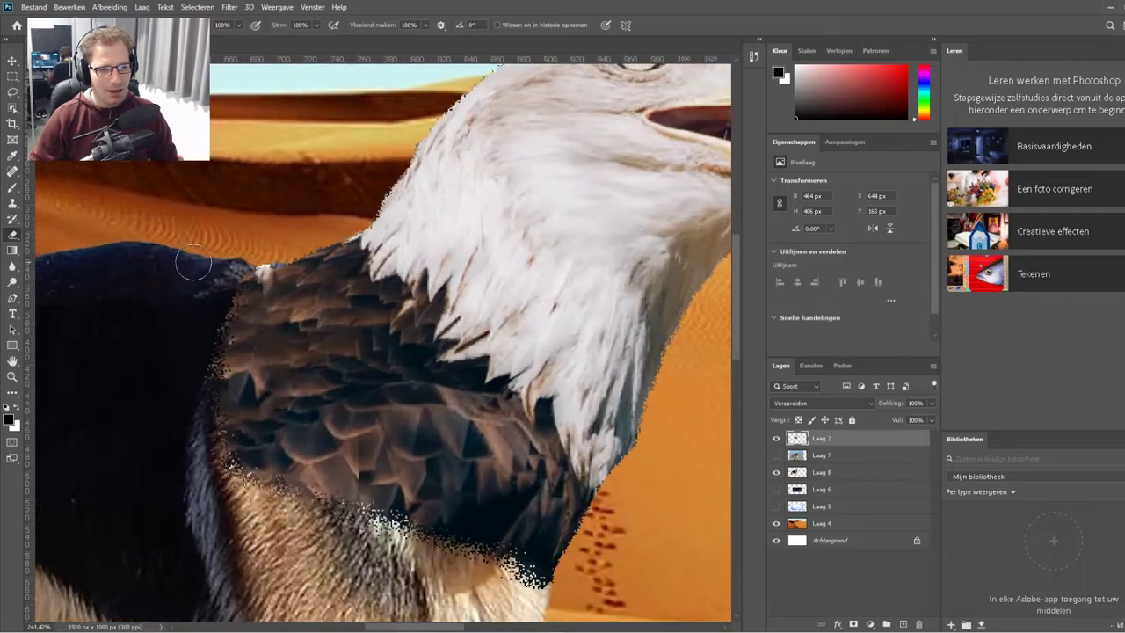
{"action": "scroll", "coordinate": [337, 307], "scroll_direction": "up", "scroll_amount": 2}
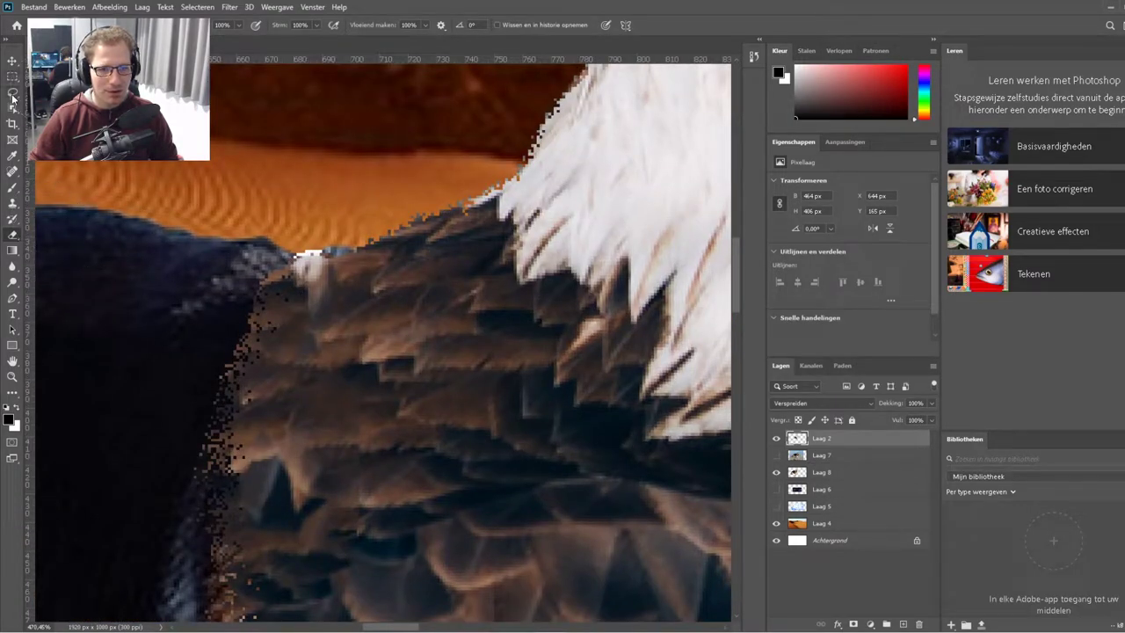
Return to the plain Eraser and give it the Hard rond brush tip.
{"action": "left_click", "coordinate": [11, 207]}
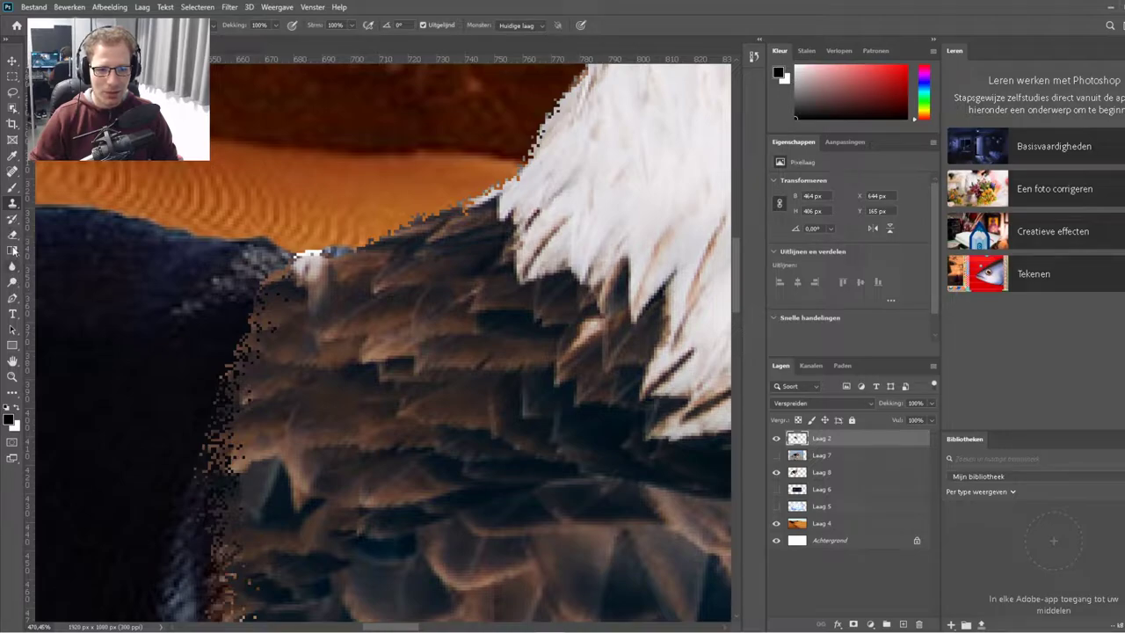
{"action": "left_click", "coordinate": [13, 224]}
{"action": "left_click", "coordinate": [14, 234]}
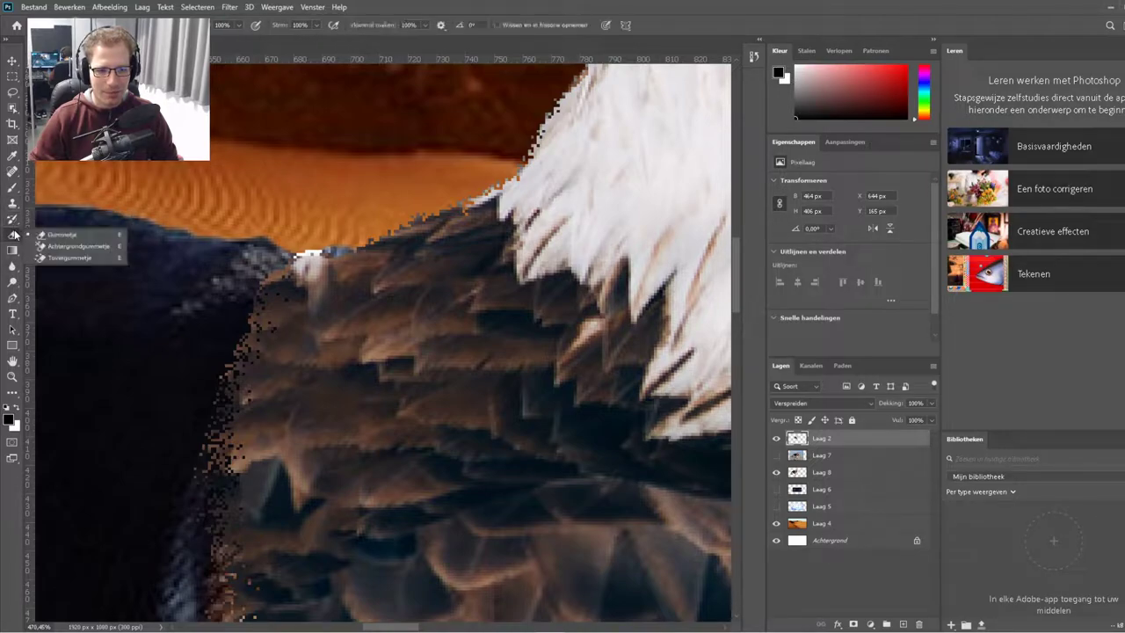
{"action": "left_click", "coordinate": [14, 233]}
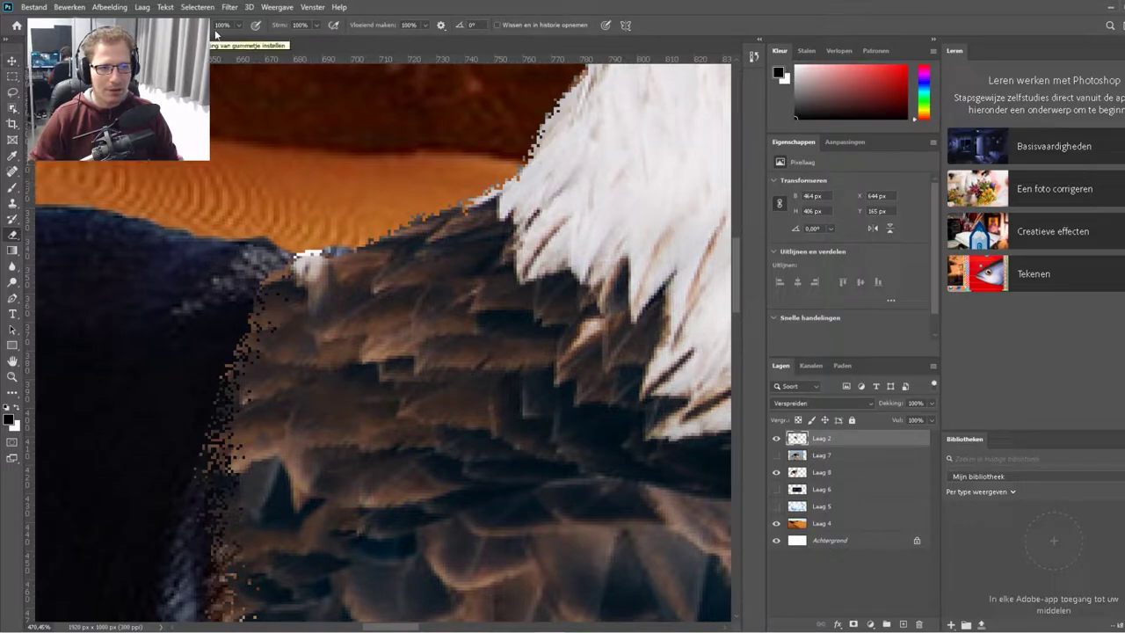
{"action": "left_click", "coordinate": [52, 24]}
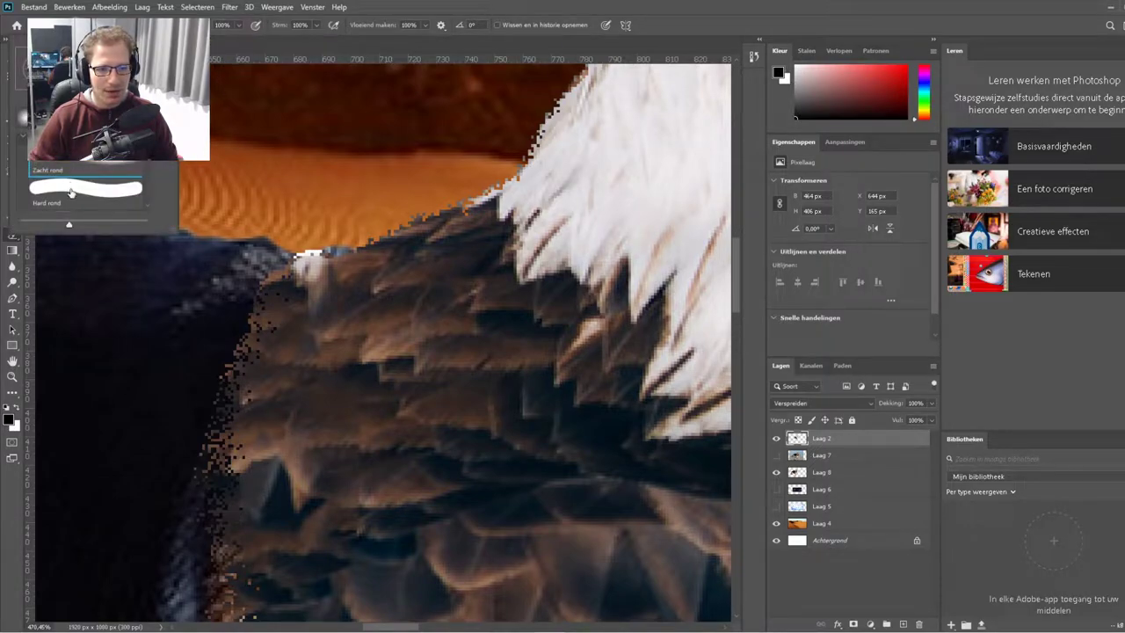
{"action": "left_click", "coordinate": [71, 193]}
{"action": "scroll", "coordinate": [251, 364], "scroll_direction": "down", "scroll_amount": 3}
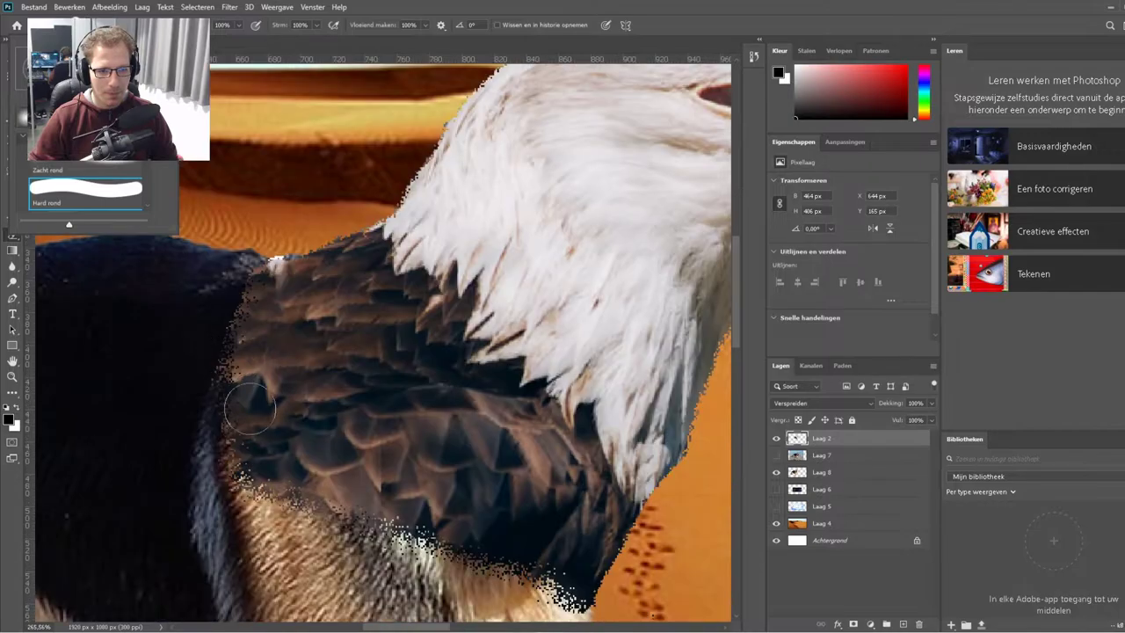
{"action": "key", "text": "Return"}
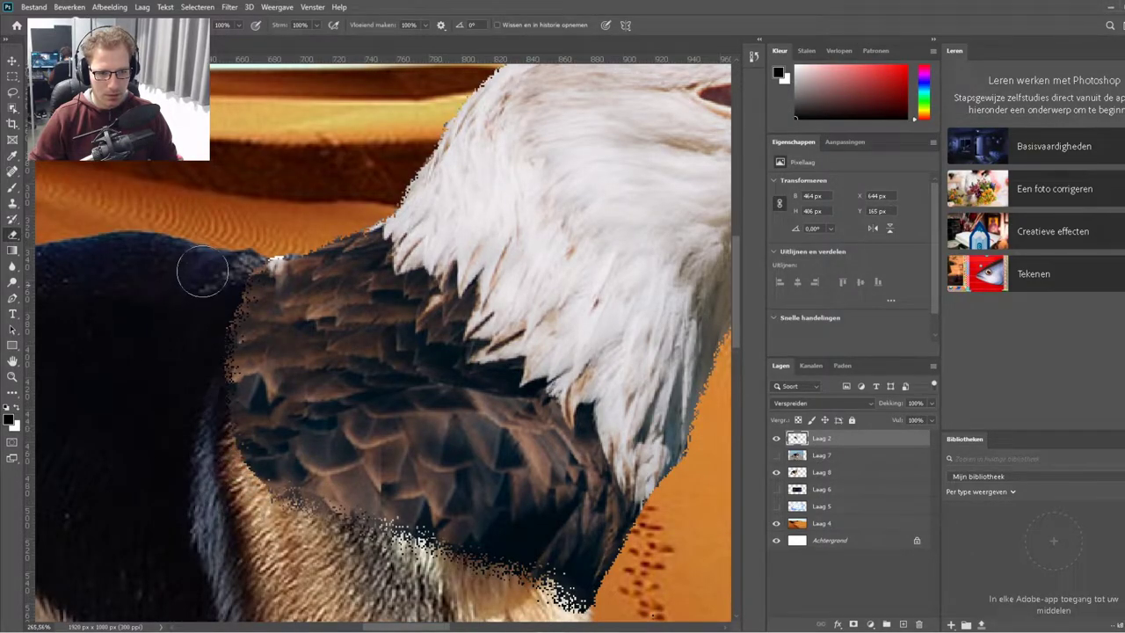
{"action": "scroll", "coordinate": [238, 322], "scroll_direction": "up", "scroll_amount": 2}
{"action": "scroll", "coordinate": [195, 483], "scroll_direction": "up", "scroll_amount": 1}
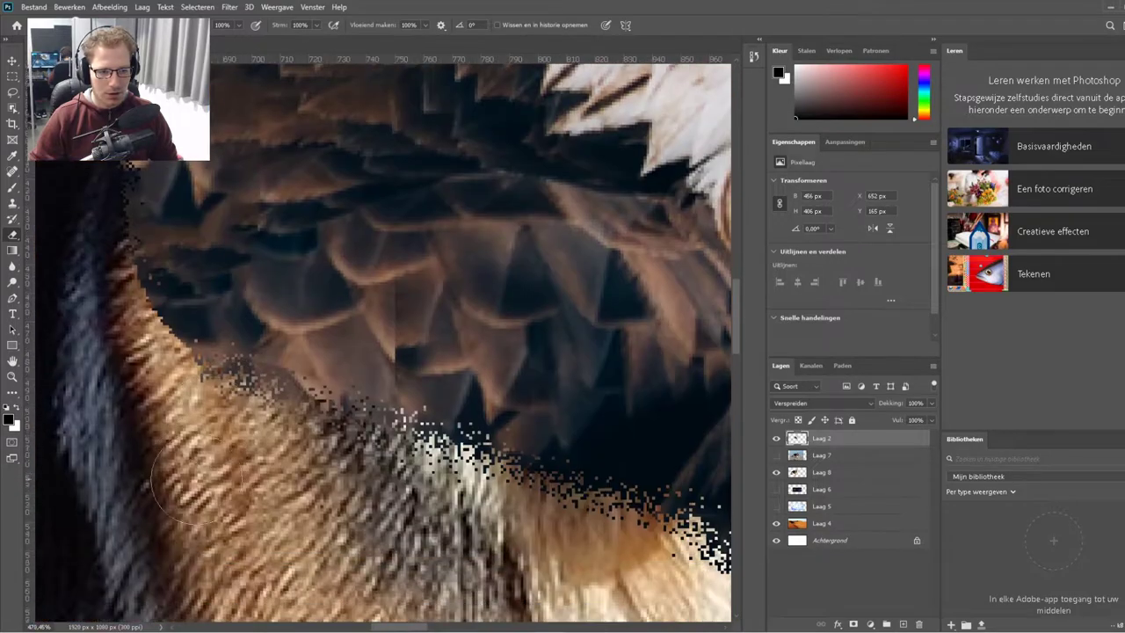
{"action": "scroll", "coordinate": [526, 519], "scroll_direction": "down", "scroll_amount": 7}
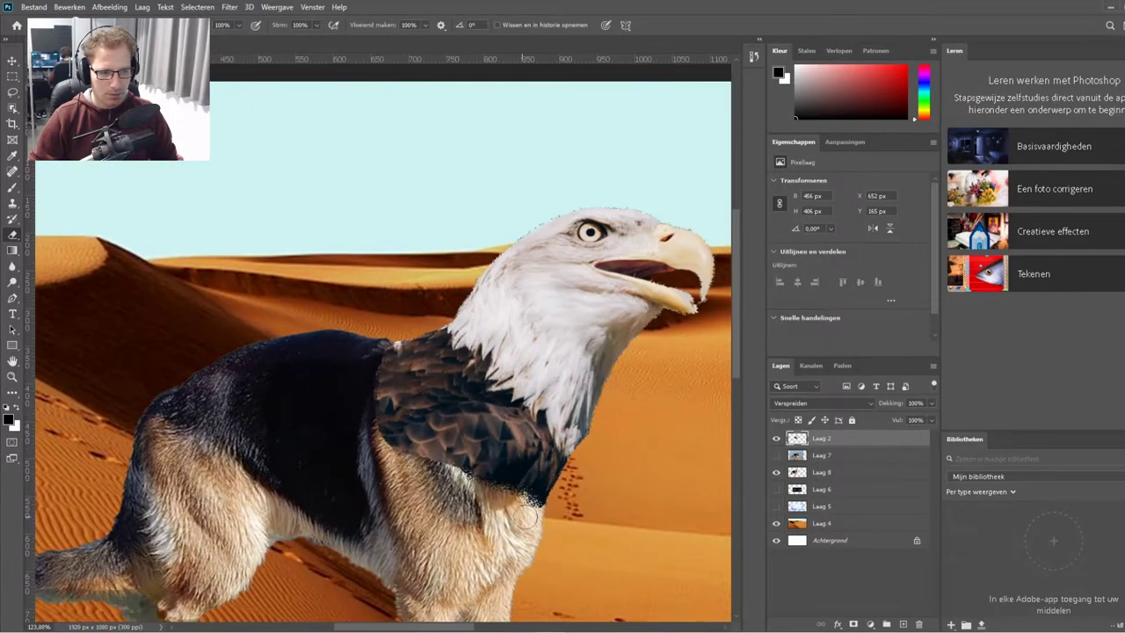
{"action": "scroll", "coordinate": [514, 503], "scroll_direction": "down", "scroll_amount": 4}
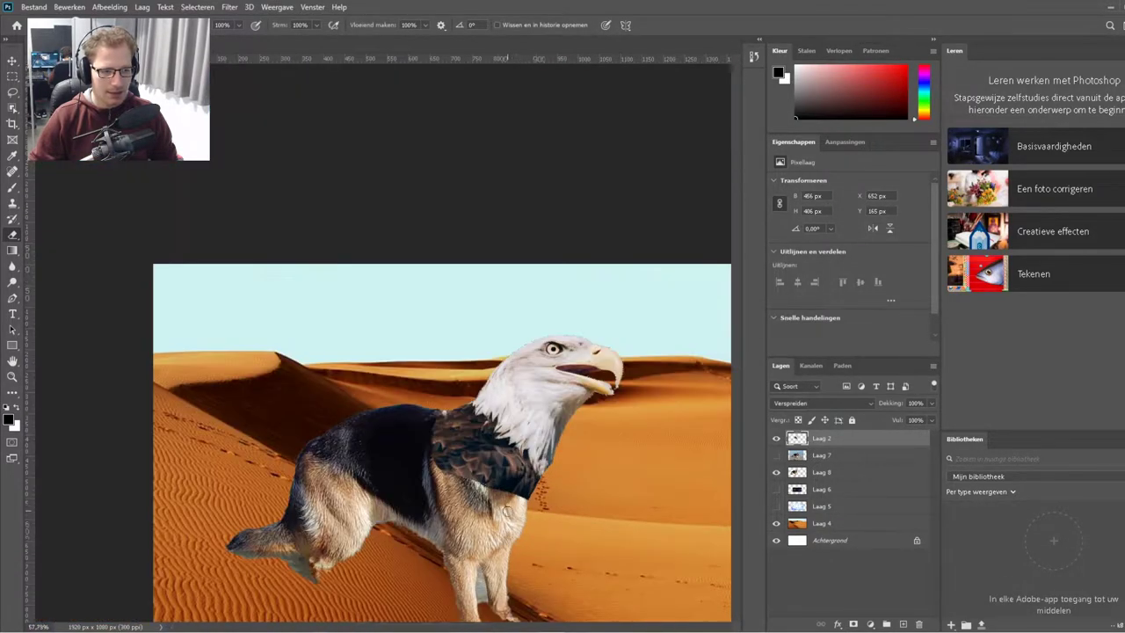
{"action": "scroll", "coordinate": [506, 519], "scroll_direction": "down", "scroll_amount": 1}
{"action": "scroll", "coordinate": [230, 330], "scroll_direction": "up", "scroll_amount": 6}
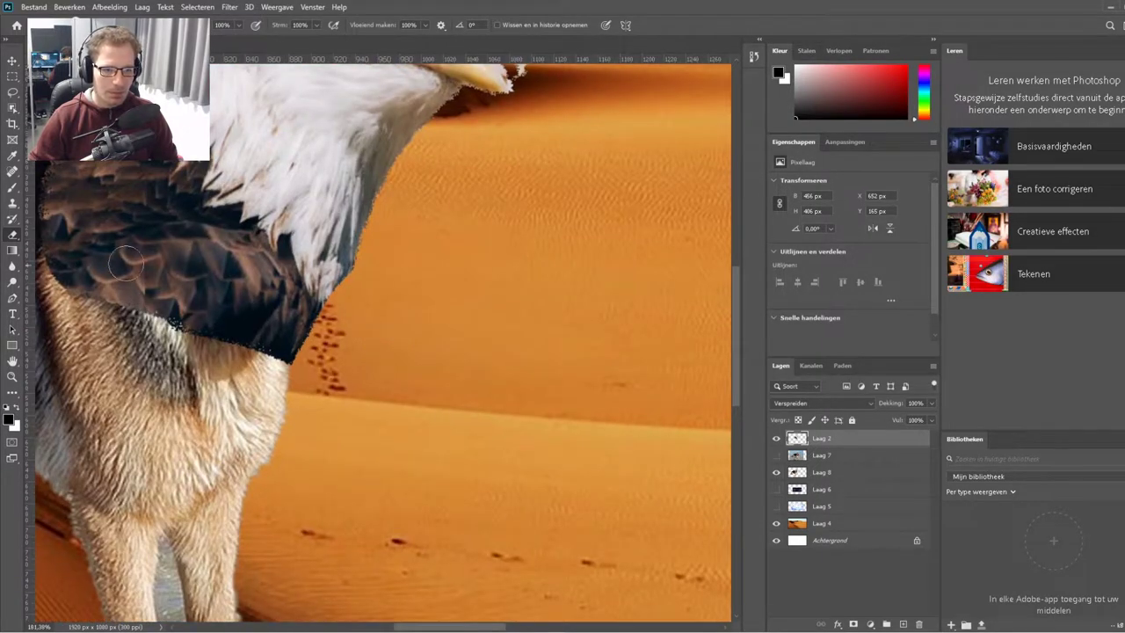
{"action": "scroll", "coordinate": [127, 263], "scroll_direction": "up", "scroll_amount": 3}
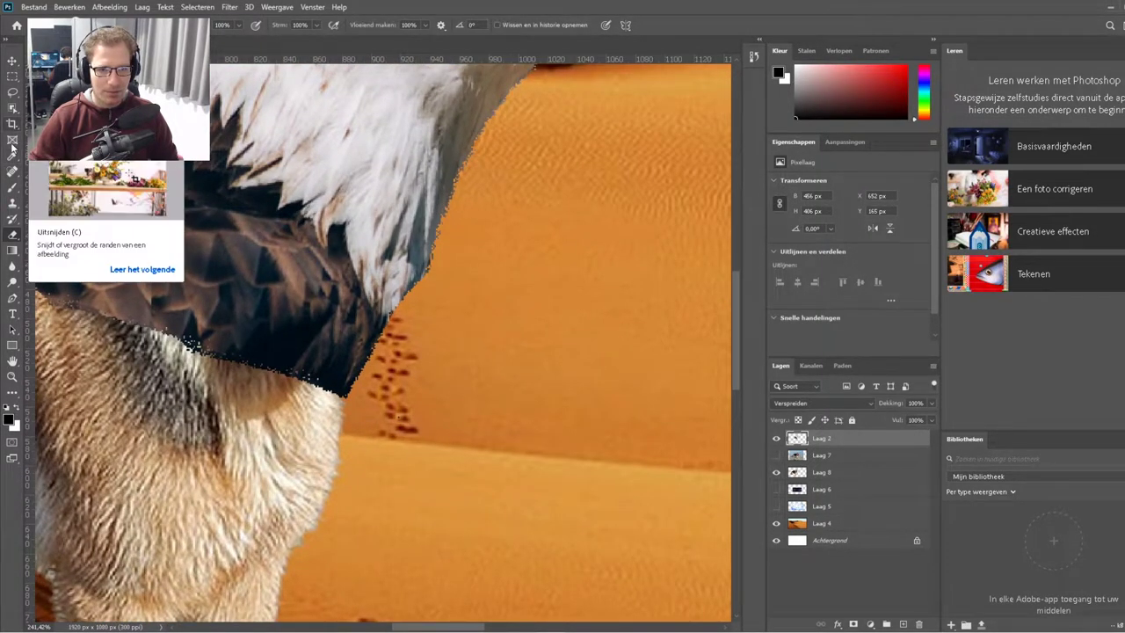
Marquee-select a rectangle of the eagle's chest feathers, then deselect it with Ctrl+D.
{"action": "left_click", "coordinate": [12, 76]}
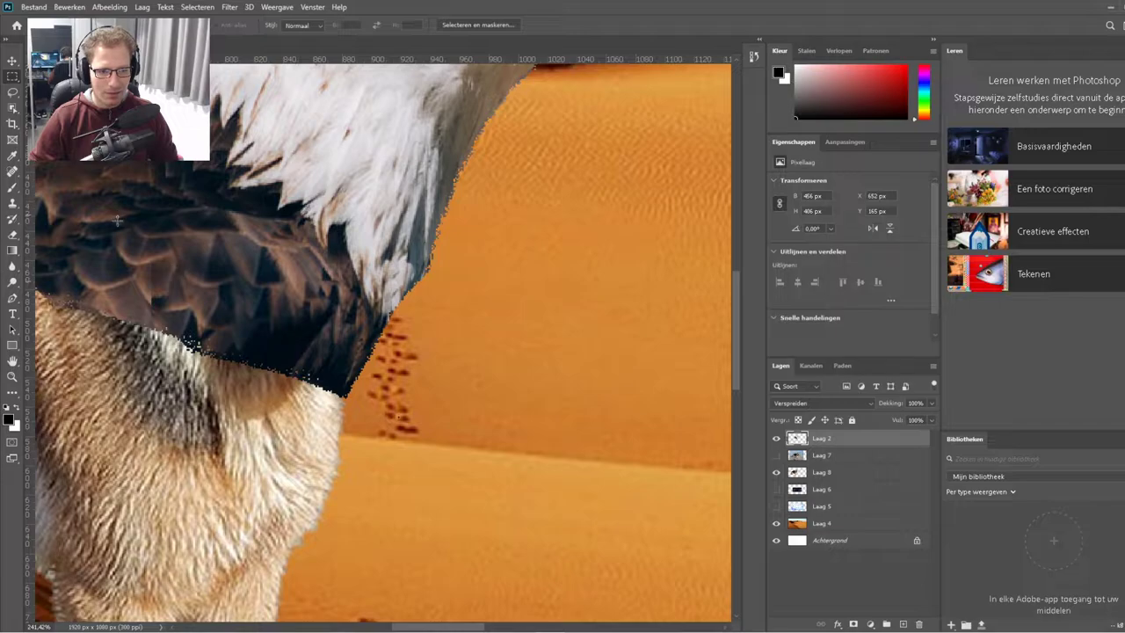
{"action": "left_click_drag", "start_coordinate": [117, 219], "coordinate": [248, 308]}
{"action": "right_click", "coordinate": [233, 305]}
{"action": "key", "text": "Escape"}
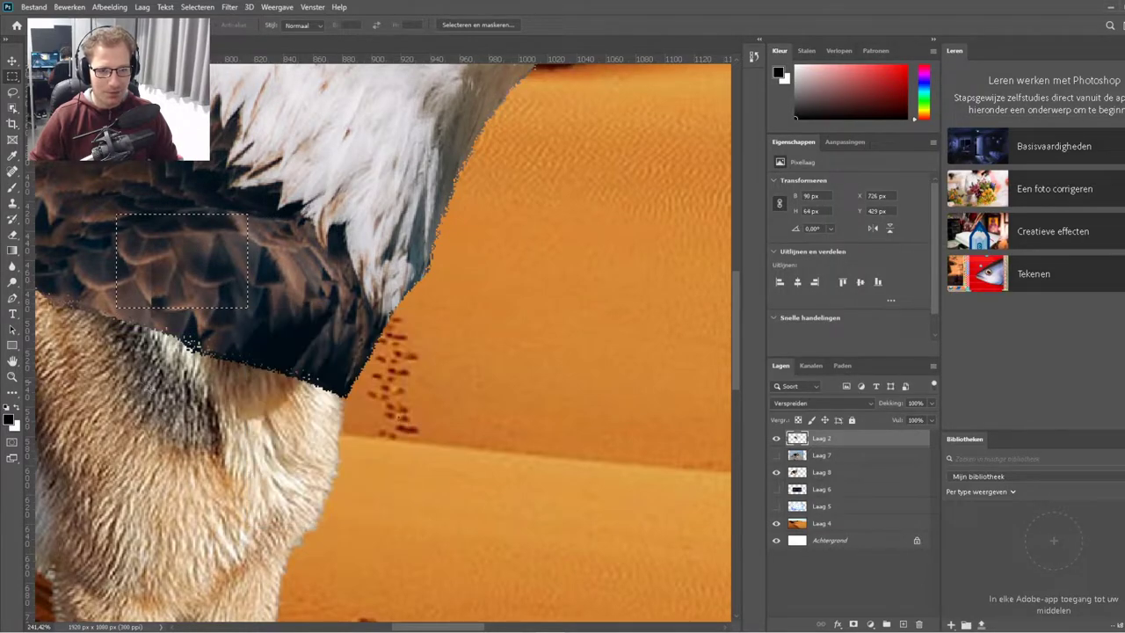
{"action": "key", "text": "ctrl+d"}
{"action": "scroll", "coordinate": [382, 343], "scroll_direction": "down", "scroll_amount": 3}
{"action": "scroll", "coordinate": [383, 343], "scroll_direction": "down", "scroll_amount": 2}
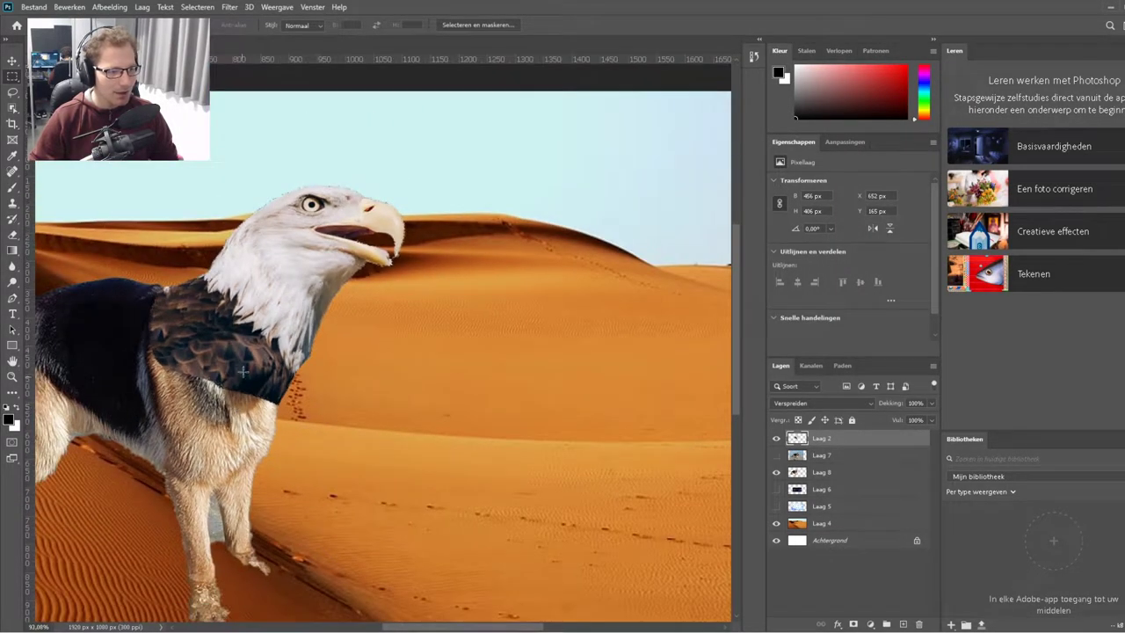
{"action": "scroll", "coordinate": [242, 371], "scroll_direction": "down", "scroll_amount": 2}
{"action": "scroll", "coordinate": [289, 311], "scroll_direction": "down", "scroll_amount": 2}
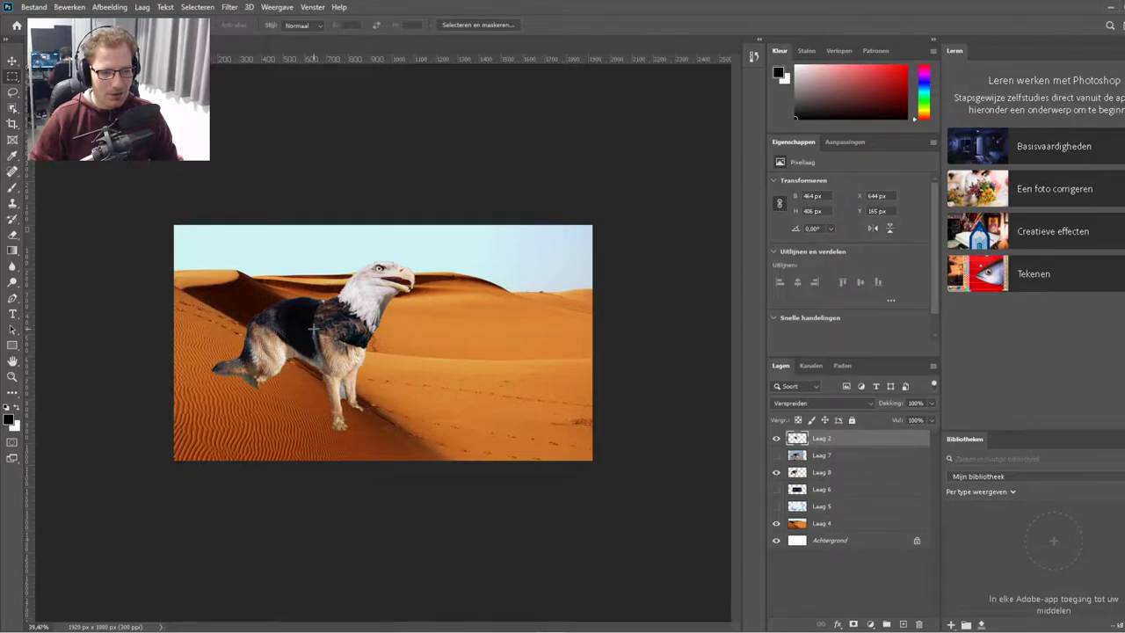
{"action": "scroll", "coordinate": [313, 329], "scroll_direction": "up", "scroll_amount": 2}
{"action": "scroll", "coordinate": [225, 284], "scroll_direction": "up", "scroll_amount": 2}
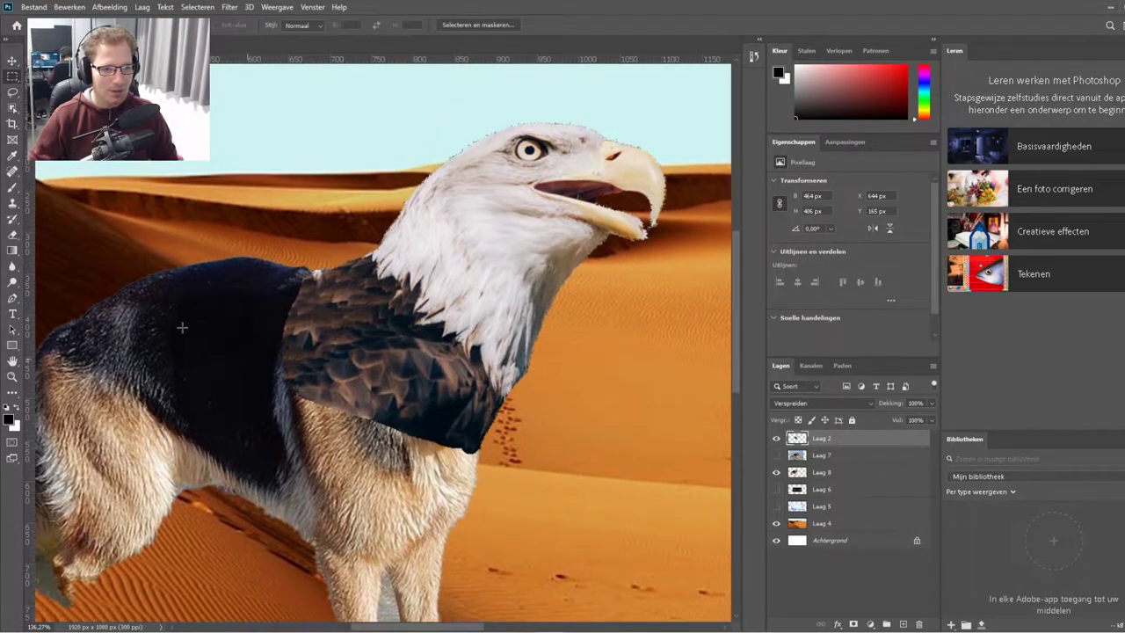
Close the Image menu and add Laag 8 to the Laag 2 selection.
{"action": "left_click", "coordinate": [109, 7]}
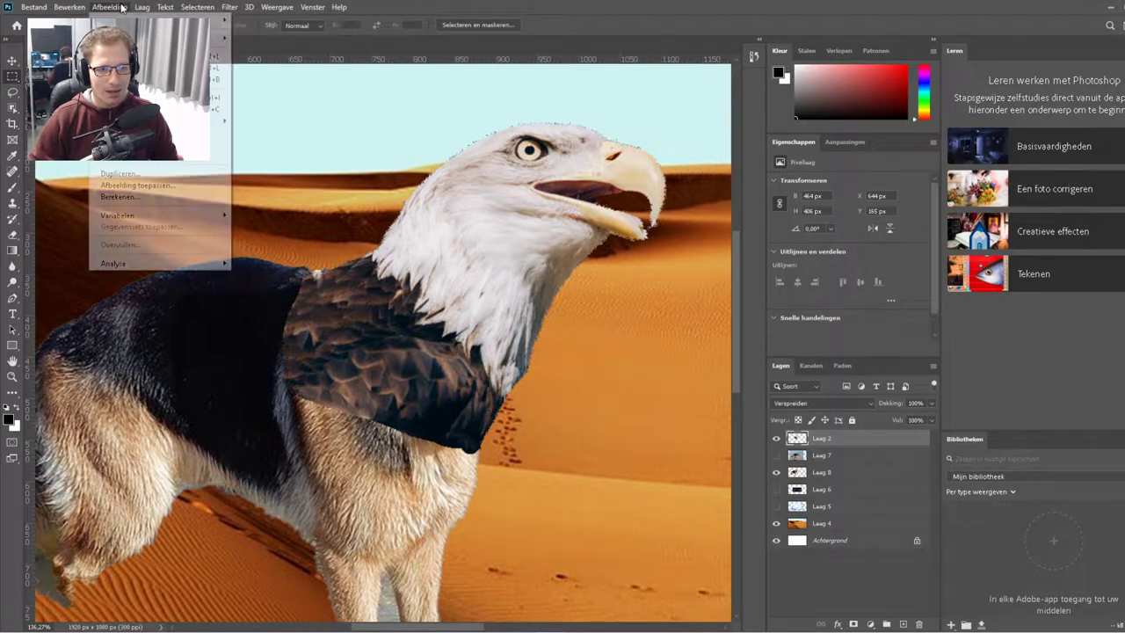
{"action": "left_click", "coordinate": [814, 453]}
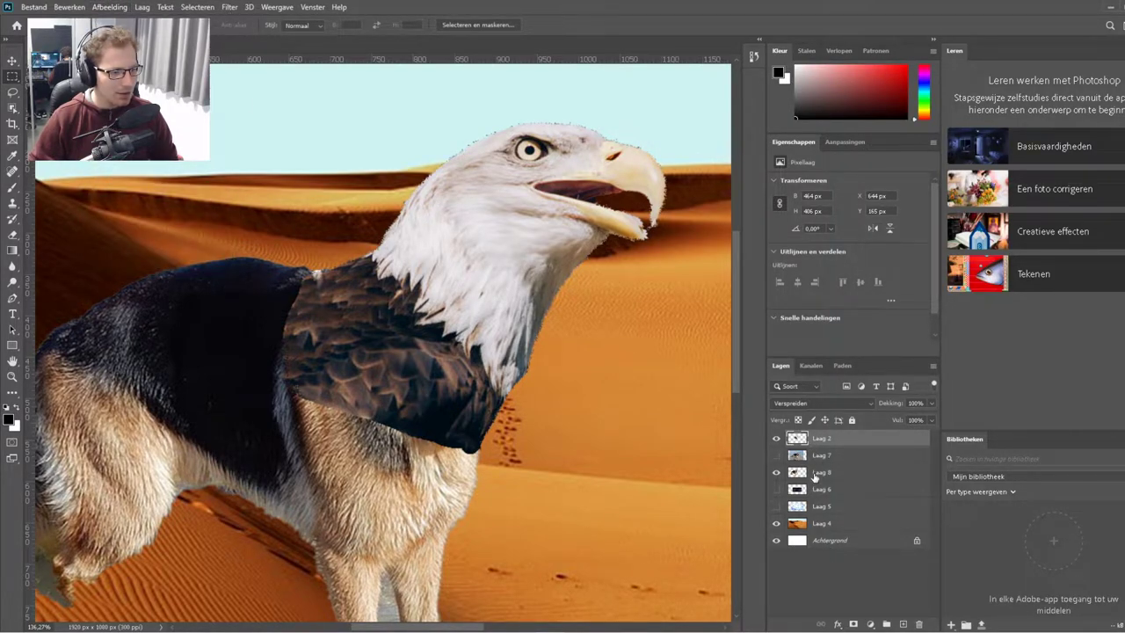
{"action": "left_click", "coordinate": [815, 475], "text": "ctrl"}
Run Bewerken > Lagen automatisch overvloeien on both layers and dismiss the error.
{"action": "left_click", "coordinate": [70, 7]}
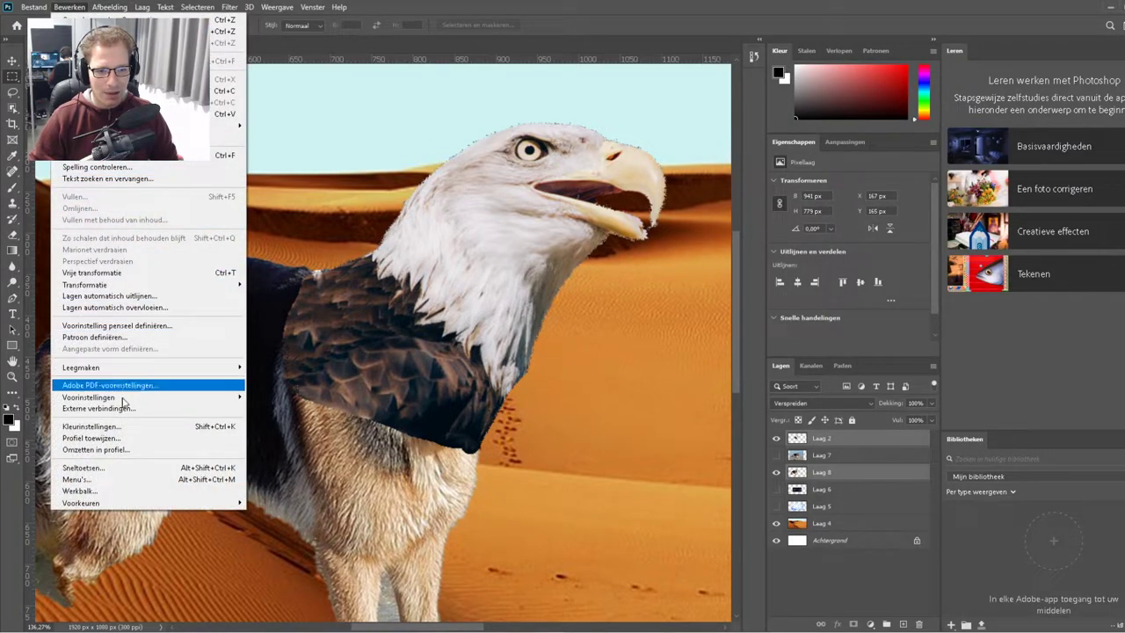
{"action": "left_click", "coordinate": [131, 310]}
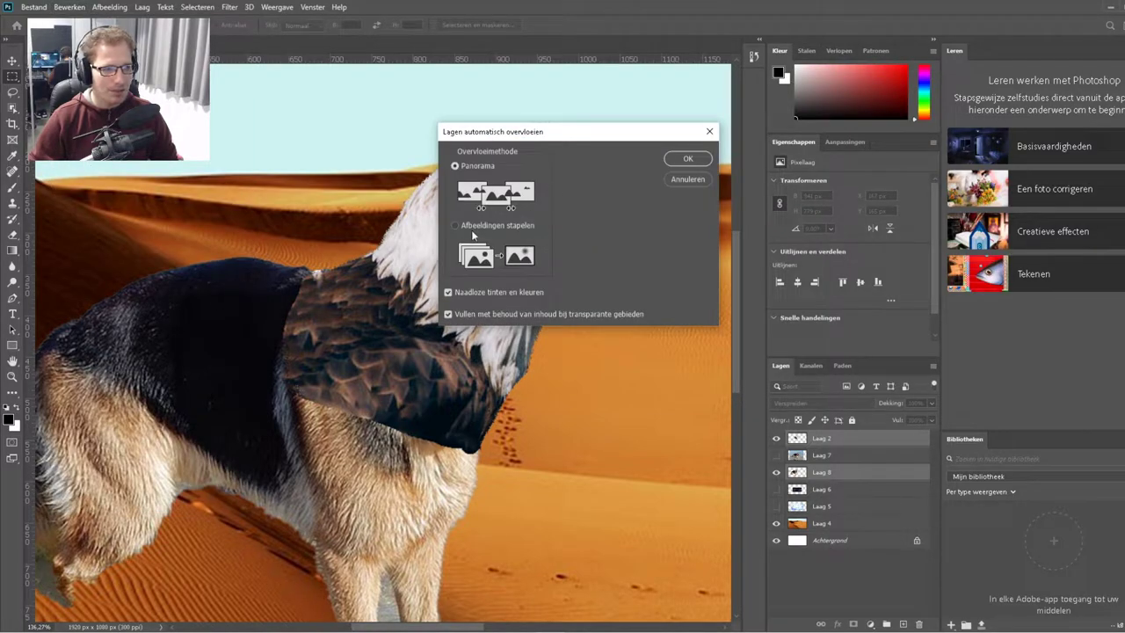
{"action": "left_click", "coordinate": [685, 161]}
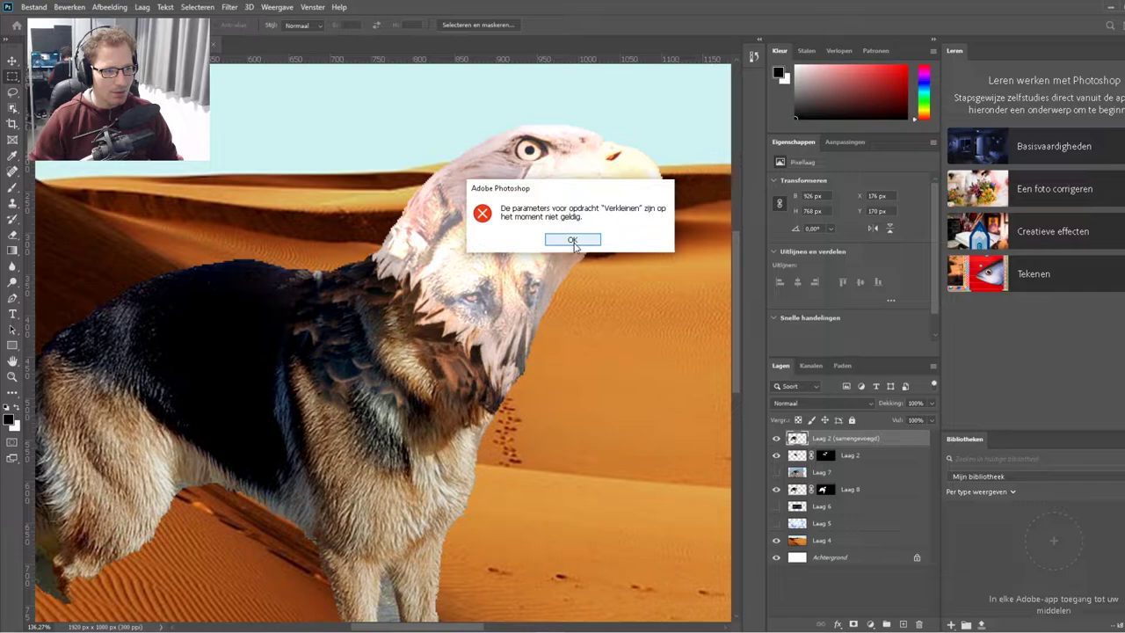
{"action": "left_click", "coordinate": [573, 240]}
{"action": "scroll", "coordinate": [424, 360], "scroll_direction": "down", "scroll_amount": 5}
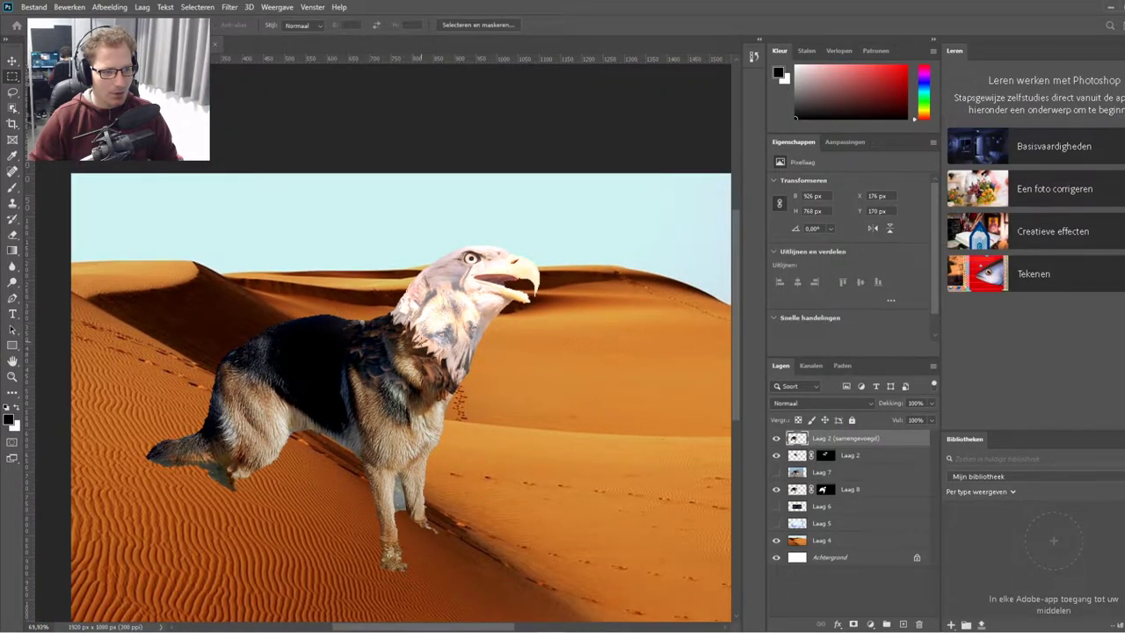
Inspect the blended result, then undo Auto-Blend Layers to restore Laag 2 and Laag 8.
{"action": "scroll", "coordinate": [361, 307], "scroll_direction": "up", "scroll_amount": 2}
{"action": "scroll", "coordinate": [361, 308], "scroll_direction": "up", "scroll_amount": 2}
{"action": "scroll", "coordinate": [361, 308], "scroll_direction": "up", "scroll_amount": 3}
{"action": "scroll", "coordinate": [361, 308], "scroll_direction": "down", "scroll_amount": 3}
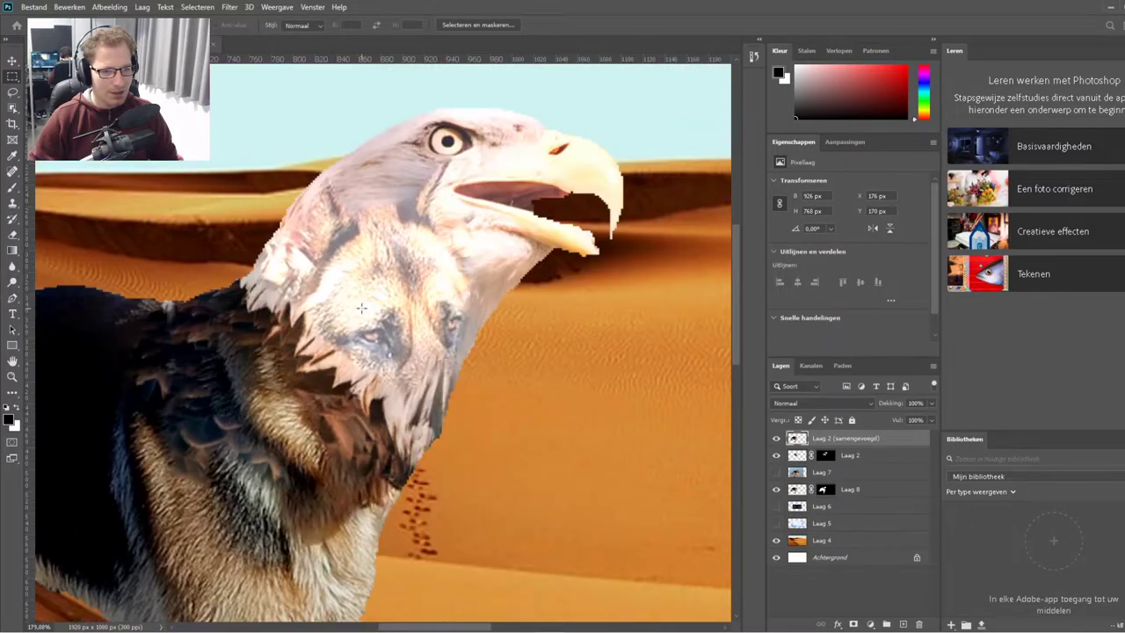
{"action": "scroll", "coordinate": [361, 308], "scroll_direction": "down", "scroll_amount": 1}
{"action": "scroll", "coordinate": [361, 308], "scroll_direction": "down", "scroll_amount": 4}
{"action": "scroll", "coordinate": [361, 308], "scroll_direction": "down", "scroll_amount": 2}
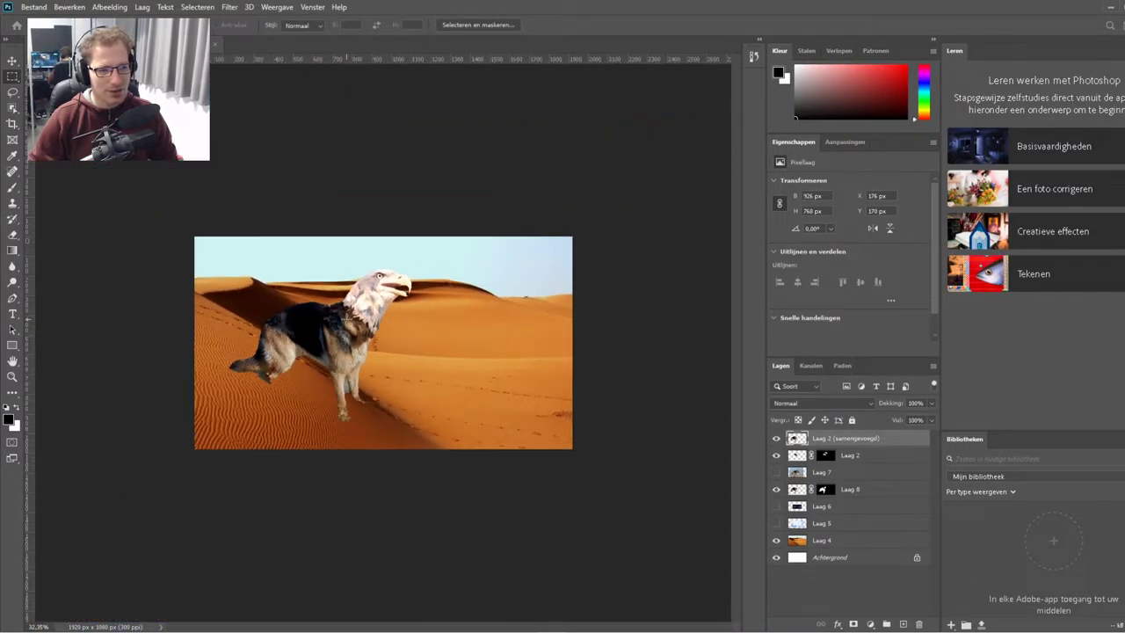
{"action": "scroll", "coordinate": [379, 342], "scroll_direction": "up", "scroll_amount": 2}
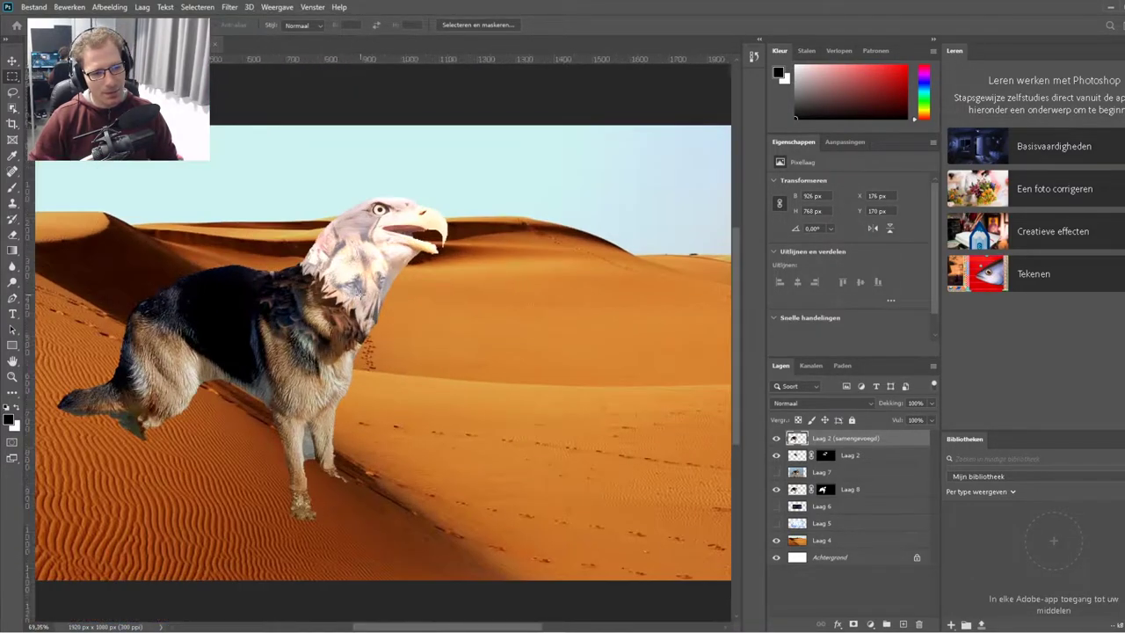
{"action": "scroll", "coordinate": [379, 342], "scroll_direction": "up", "scroll_amount": 2}
{"action": "scroll", "coordinate": [334, 316], "scroll_direction": "up", "scroll_amount": 2}
{"action": "scroll", "coordinate": [322, 287], "scroll_direction": "up", "scroll_amount": 2}
{"action": "scroll", "coordinate": [321, 288], "scroll_direction": "down", "scroll_amount": 4}
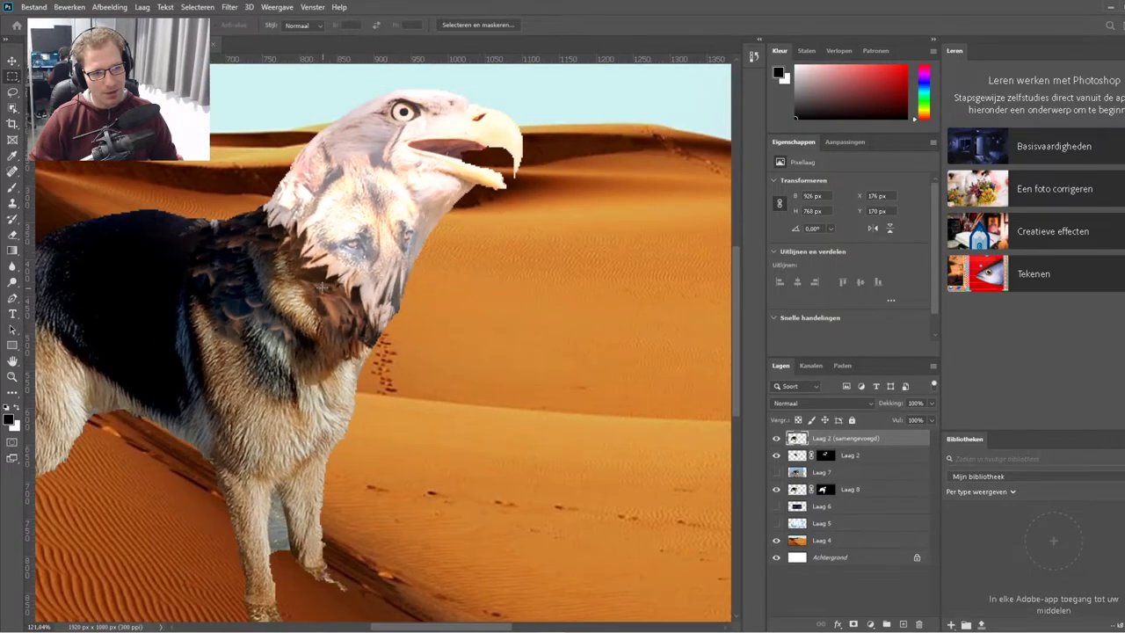
{"action": "scroll", "coordinate": [318, 277], "scroll_direction": "down", "scroll_amount": 4}
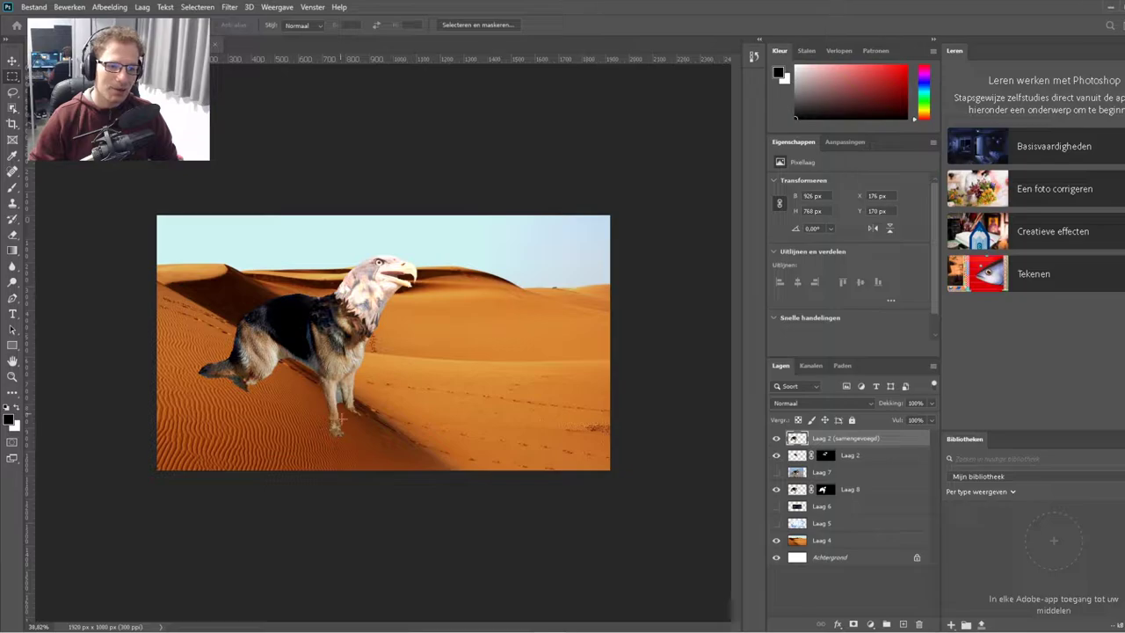
{"action": "scroll", "coordinate": [334, 167], "scroll_direction": "up", "scroll_amount": 3}
{"action": "scroll", "coordinate": [334, 167], "scroll_direction": "up", "scroll_amount": 4}
{"action": "scroll", "coordinate": [334, 167], "scroll_direction": "up", "scroll_amount": 2}
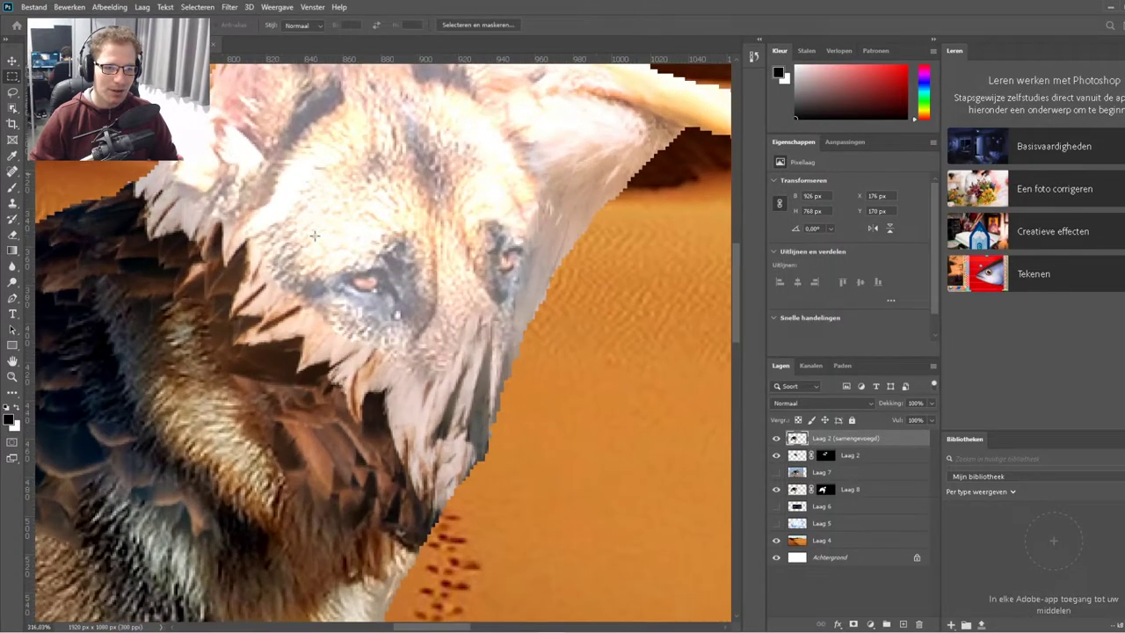
{"action": "scroll", "coordinate": [334, 167], "scroll_direction": "up", "scroll_amount": 2}
{"action": "scroll", "coordinate": [334, 167], "scroll_direction": "down", "scroll_amount": 2}
{"action": "scroll", "coordinate": [333, 219], "scroll_direction": "down", "scroll_amount": 2}
{"action": "scroll", "coordinate": [332, 263], "scroll_direction": "down", "scroll_amount": 1}
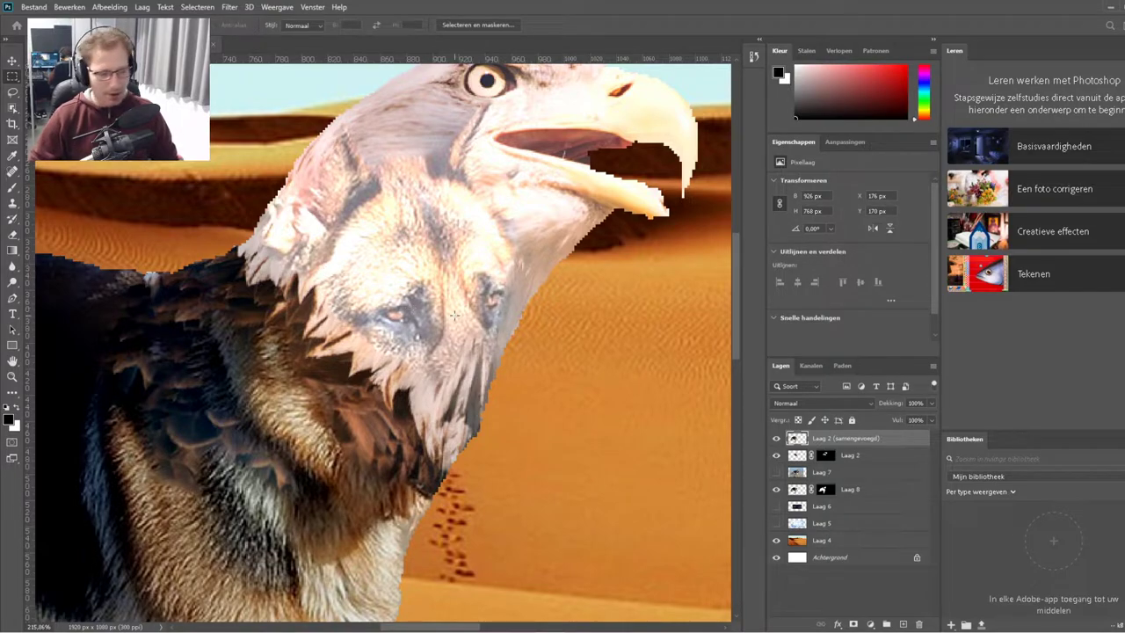
{"action": "key", "text": "ctrl+z"}
{"action": "key", "text": "ctrl+z"}
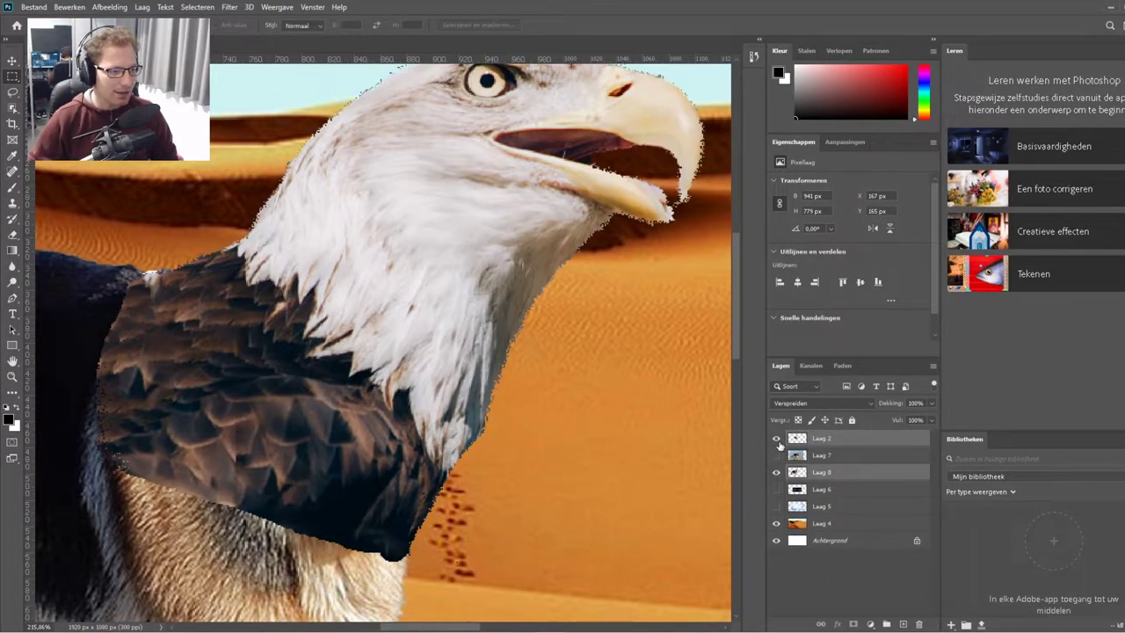
Hide Laag 2 and set up the Eraser brush size and hardness.
{"action": "left_click", "coordinate": [776, 440]}
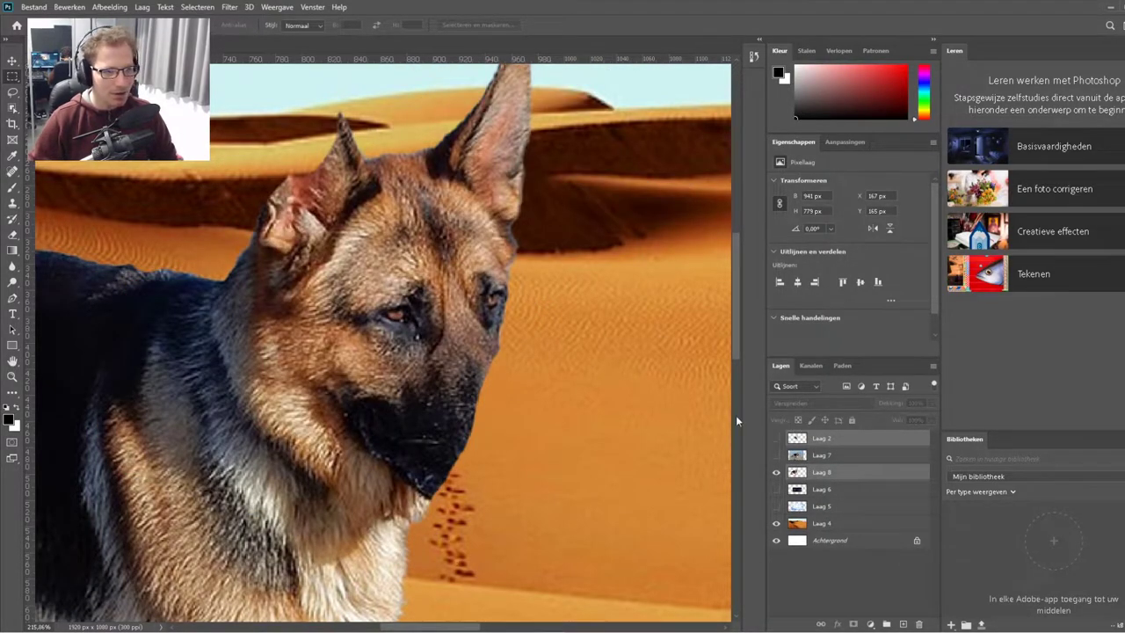
{"action": "left_click", "coordinate": [12, 232]}
{"action": "scroll", "coordinate": [381, 224], "scroll_direction": "down", "scroll_amount": 3}
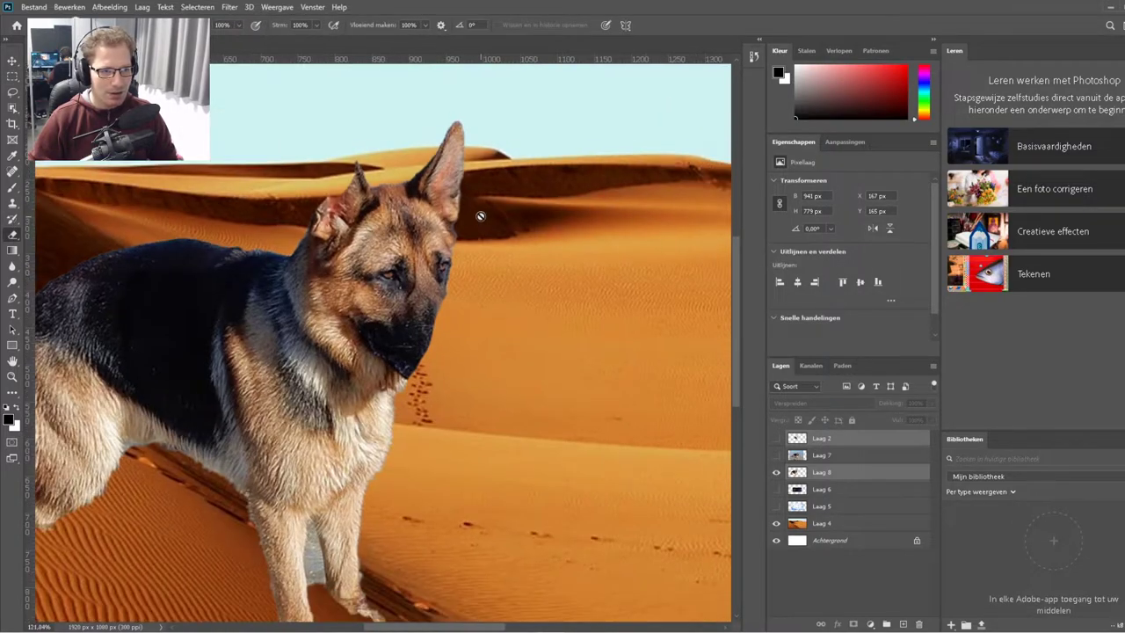
{"action": "right_click", "coordinate": [559, 201]}
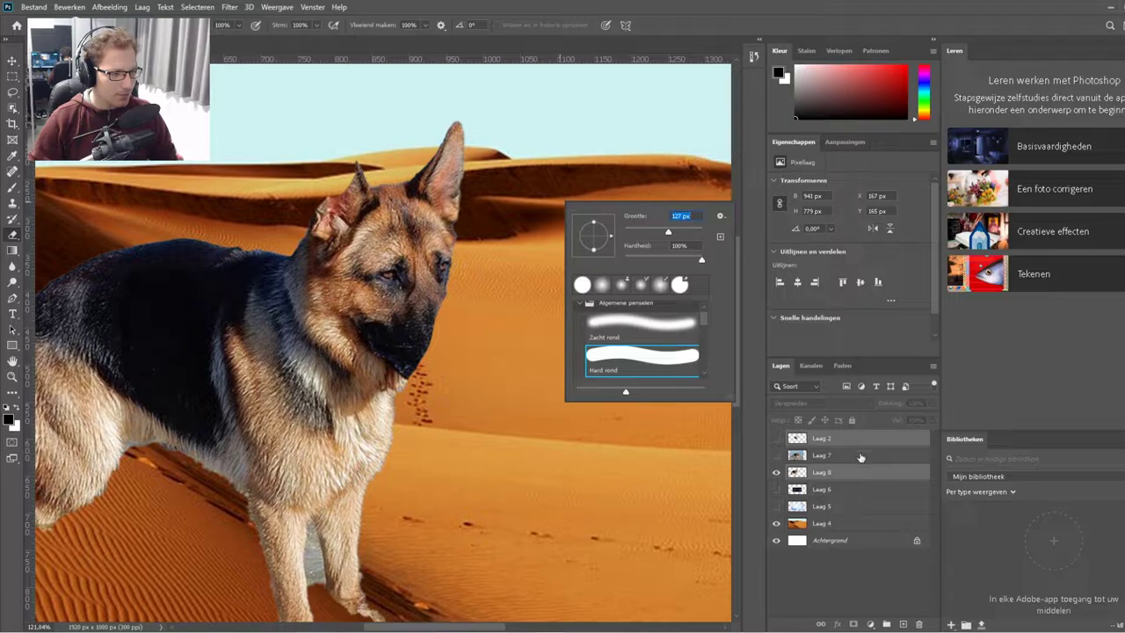
{"action": "left_click", "coordinate": [860, 457]}
Erase the dog's upright ears from Laag 8, then show and reselect Laag 2.
{"action": "mouse_move", "coordinate": [452, 137]}
{"action": "left_mouse_down"}
{"action": "mouse_move", "coordinate": [397, 175]}
{"action": "mouse_move", "coordinate": [440, 214]}
{"action": "mouse_move", "coordinate": [409, 188]}
{"action": "mouse_move", "coordinate": [476, 359]}
{"action": "left_mouse_up"}
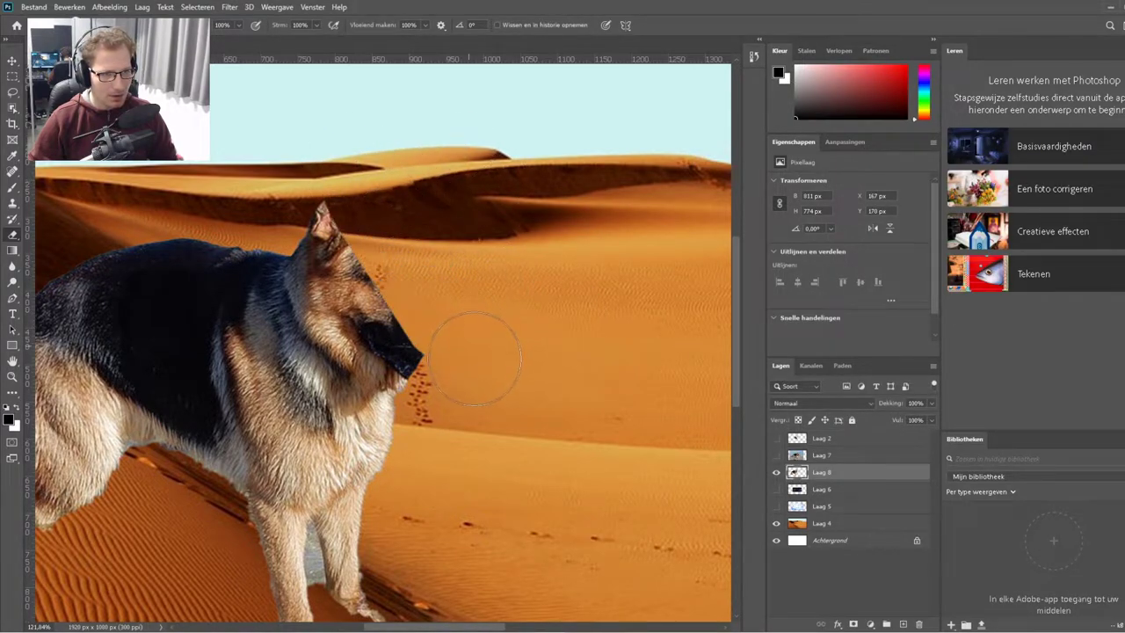
{"action": "mouse_move", "coordinate": [378, 263]}
{"action": "left_mouse_down"}
{"action": "mouse_move", "coordinate": [320, 216]}
{"action": "mouse_move", "coordinate": [316, 228]}
{"action": "mouse_move", "coordinate": [331, 215]}
{"action": "mouse_move", "coordinate": [446, 322]}
{"action": "mouse_move", "coordinate": [453, 356]}
{"action": "mouse_move", "coordinate": [404, 292]}
{"action": "mouse_move", "coordinate": [307, 264]}
{"action": "mouse_move", "coordinate": [288, 181]}
{"action": "left_mouse_up"}
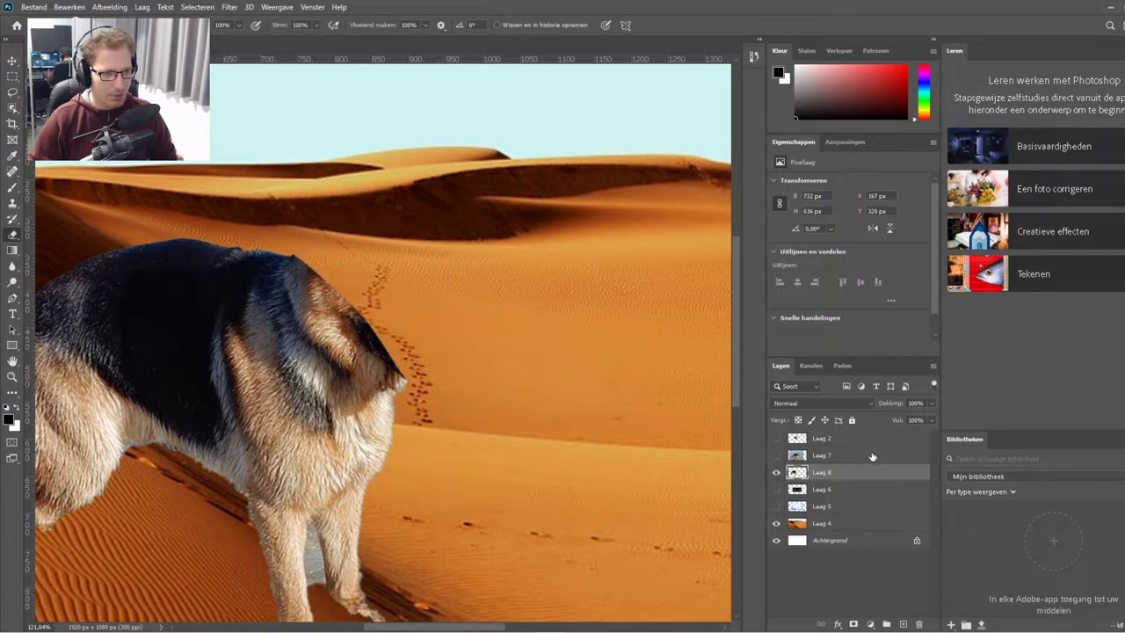
{"action": "left_click", "coordinate": [775, 439]}
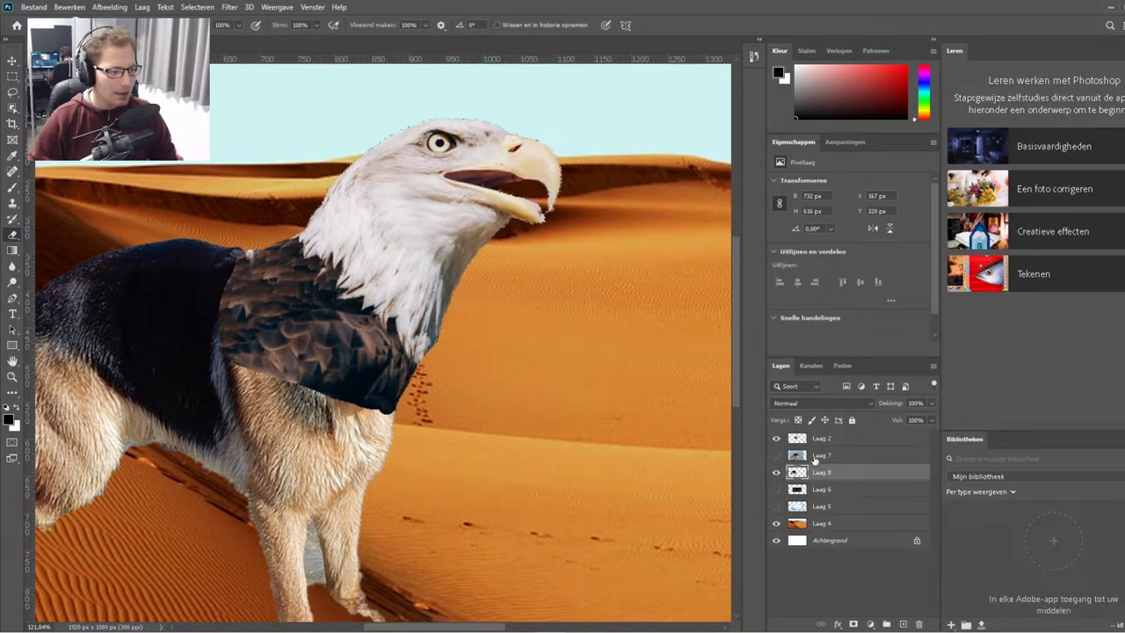
{"action": "left_click", "coordinate": [821, 437], "text": "ctrl"}
Auto-blend the selected eagle and dog layers into Laag 2 (samengevoegd), dismissing the error message.
{"action": "left_click", "coordinate": [69, 7]}
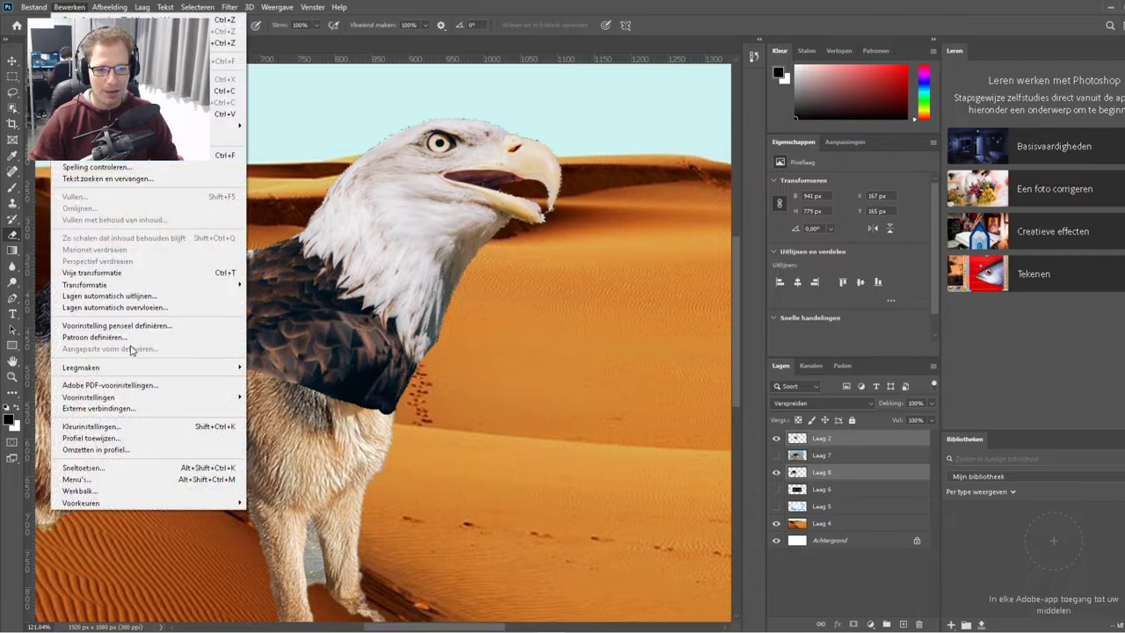
{"action": "left_click", "coordinate": [114, 308]}
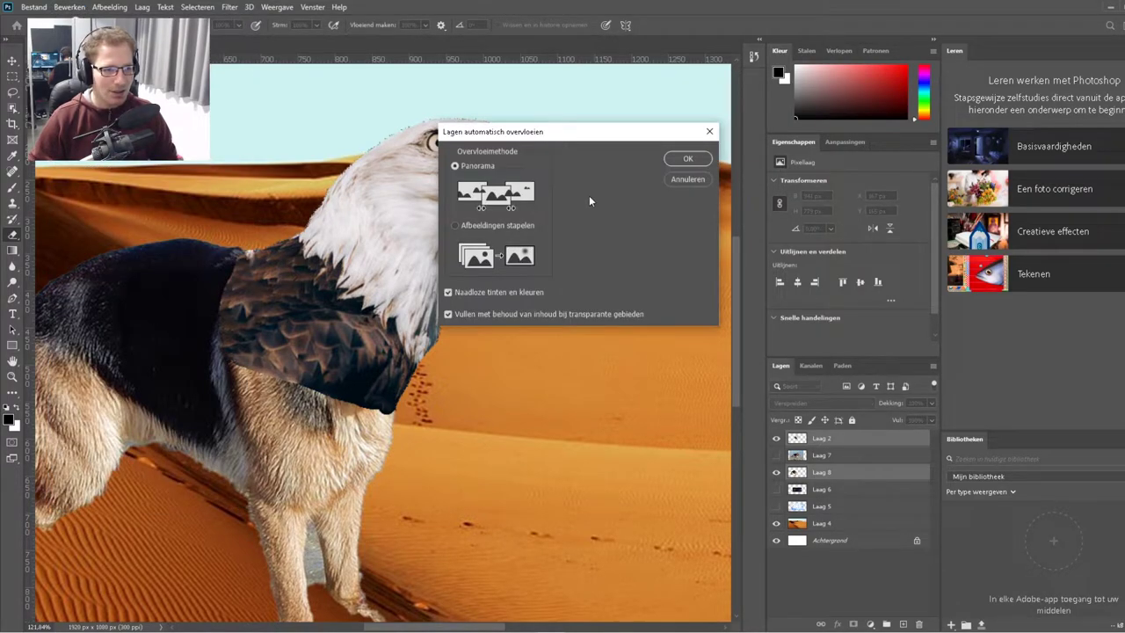
{"action": "left_click", "coordinate": [698, 161]}
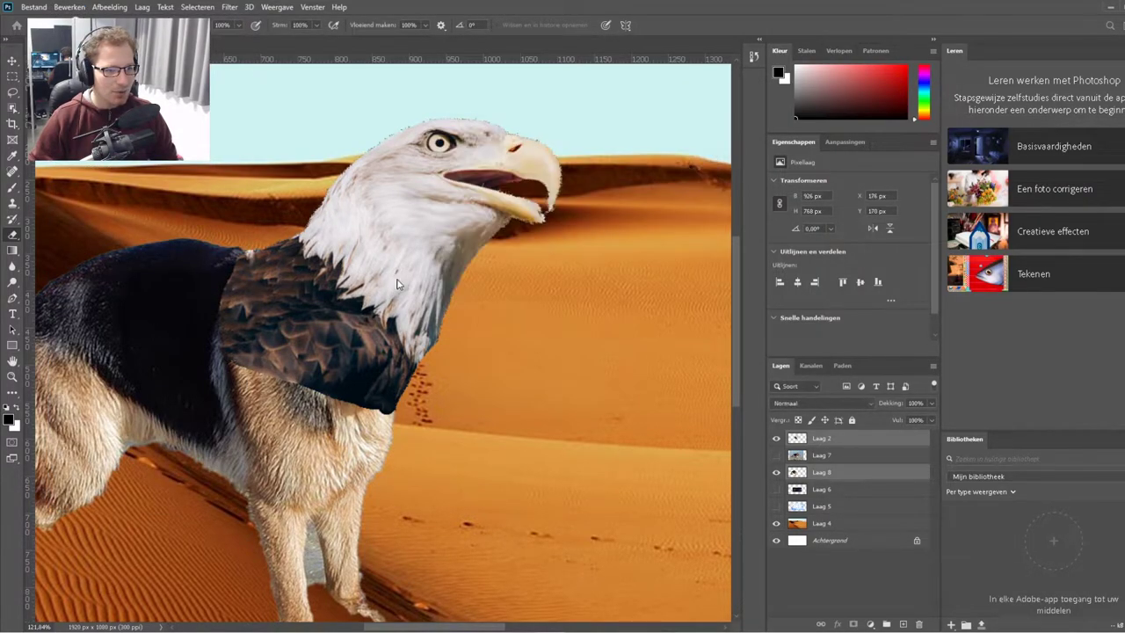
{"action": "left_click", "coordinate": [573, 239]}
Zoom in and out to inspect where the eagle head joins the dog's neck fur.
{"action": "scroll", "coordinate": [360, 400], "scroll_direction": "down", "scroll_amount": 3}
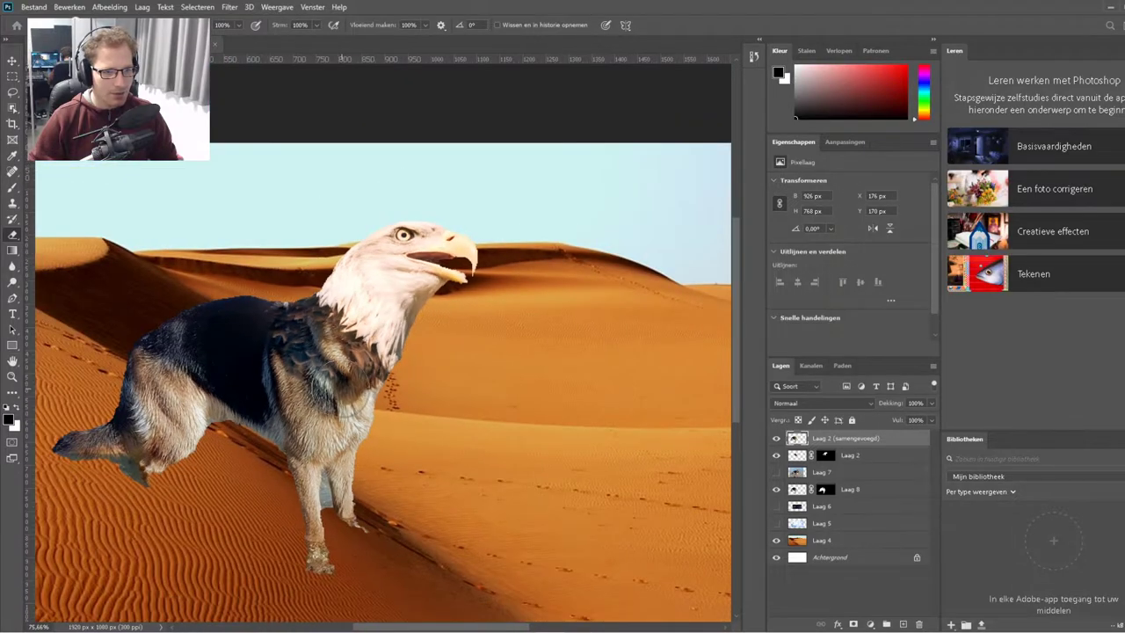
{"action": "scroll", "coordinate": [231, 417], "scroll_direction": "down", "scroll_amount": 1}
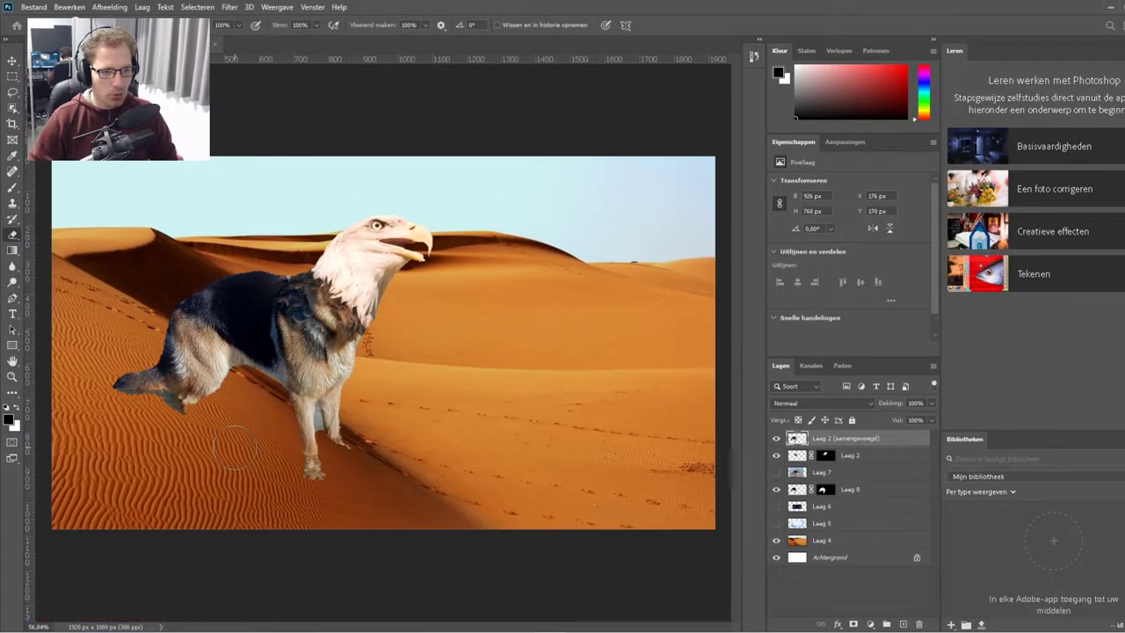
{"action": "scroll", "coordinate": [235, 392], "scroll_direction": "down", "scroll_amount": 1}
{"action": "scroll", "coordinate": [236, 334], "scroll_direction": "up", "scroll_amount": 1}
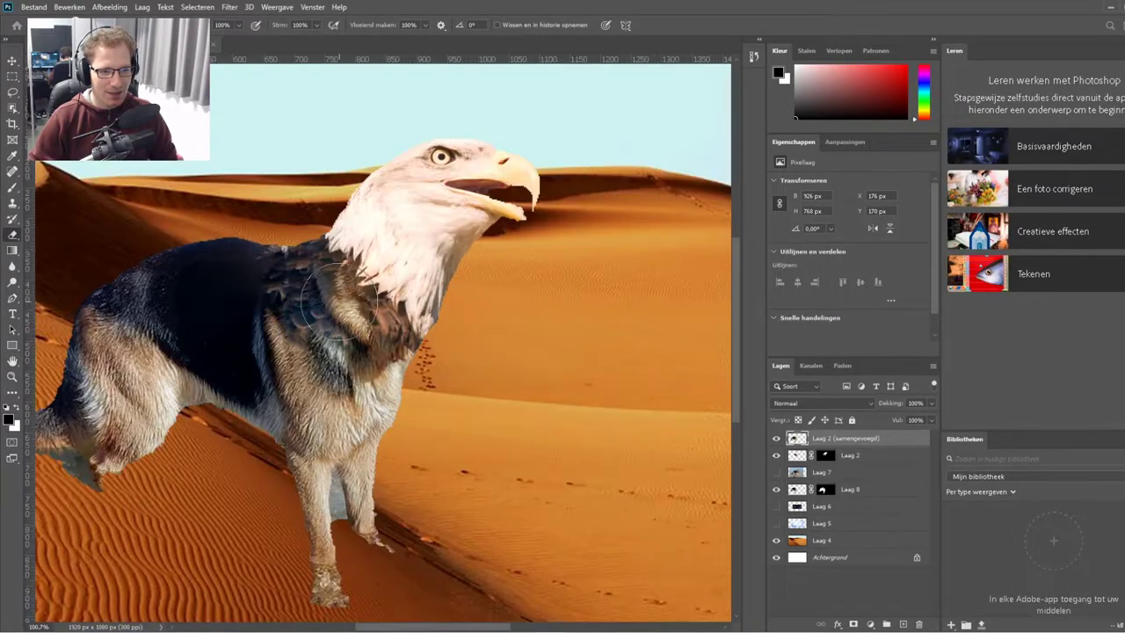
{"action": "scroll", "coordinate": [290, 325], "scroll_direction": "up", "scroll_amount": 1}
{"action": "scroll", "coordinate": [360, 299], "scroll_direction": "up", "scroll_amount": 1}
{"action": "scroll", "coordinate": [360, 300], "scroll_direction": "up", "scroll_amount": 2}
{"action": "scroll", "coordinate": [356, 303], "scroll_direction": "down", "scroll_amount": 1}
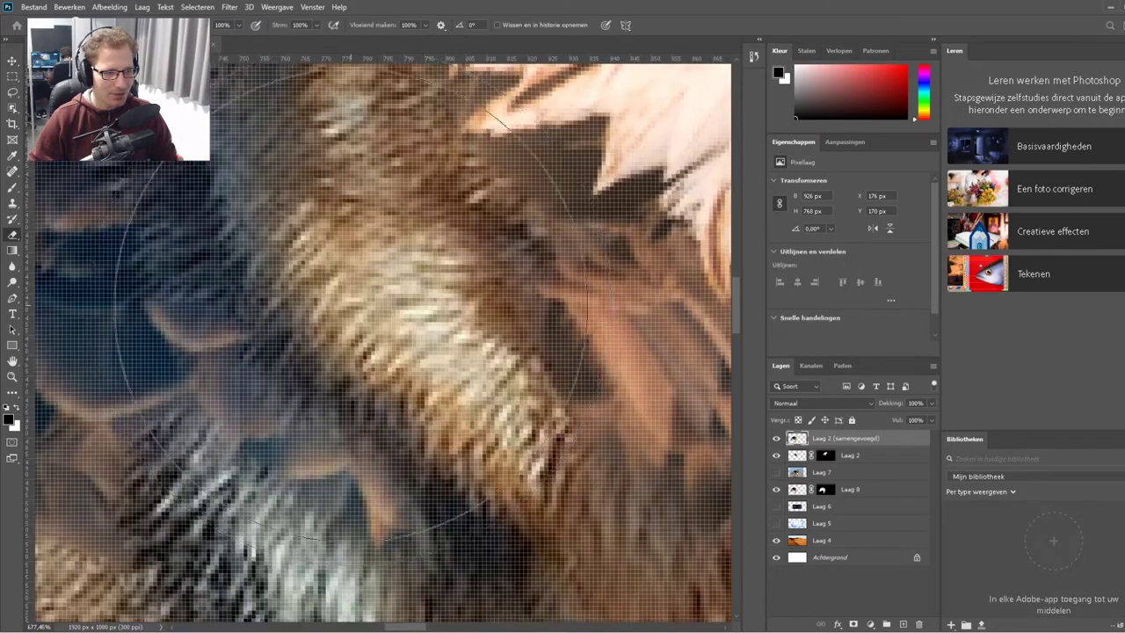
{"action": "scroll", "coordinate": [353, 306], "scroll_direction": "down", "scroll_amount": 3}
{"action": "scroll", "coordinate": [351, 308], "scroll_direction": "down", "scroll_amount": 2}
{"action": "scroll", "coordinate": [338, 307], "scroll_direction": "down", "scroll_amount": 3}
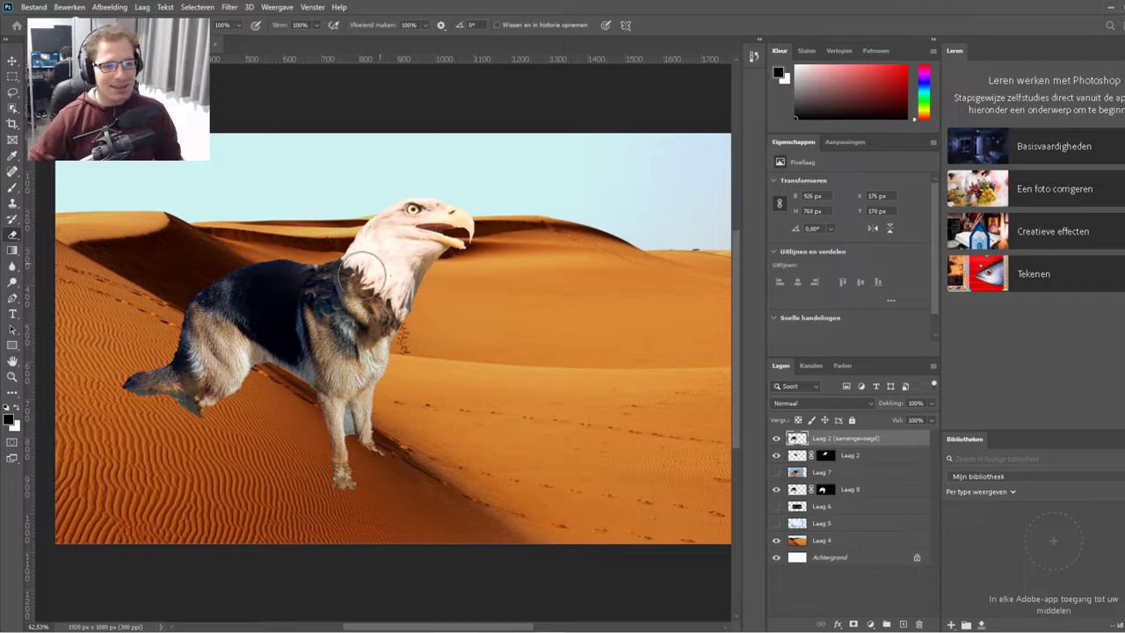
{"action": "scroll", "coordinate": [289, 286], "scroll_direction": "up", "scroll_amount": 1}
{"action": "scroll", "coordinate": [281, 286], "scroll_direction": "up", "scroll_amount": 3}
{"action": "scroll", "coordinate": [282, 286], "scroll_direction": "up", "scroll_amount": 1}
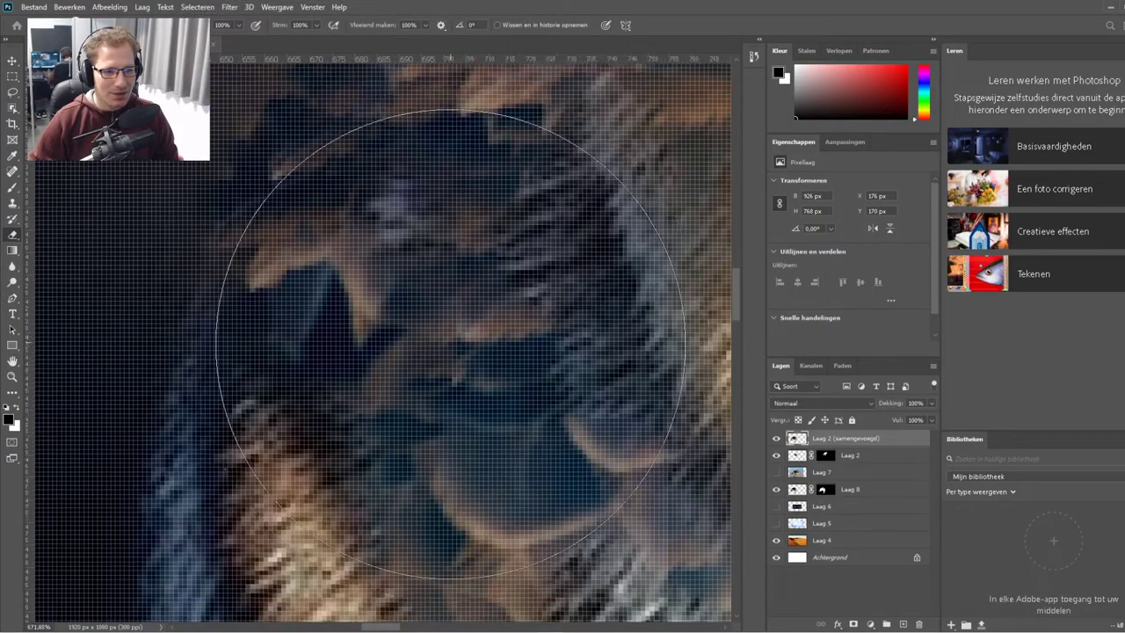
{"action": "scroll", "coordinate": [431, 352], "scroll_direction": "down", "scroll_amount": 2}
{"action": "scroll", "coordinate": [457, 334], "scroll_direction": "down", "scroll_amount": 2}
{"action": "scroll", "coordinate": [465, 338], "scroll_direction": "down", "scroll_amount": 1}
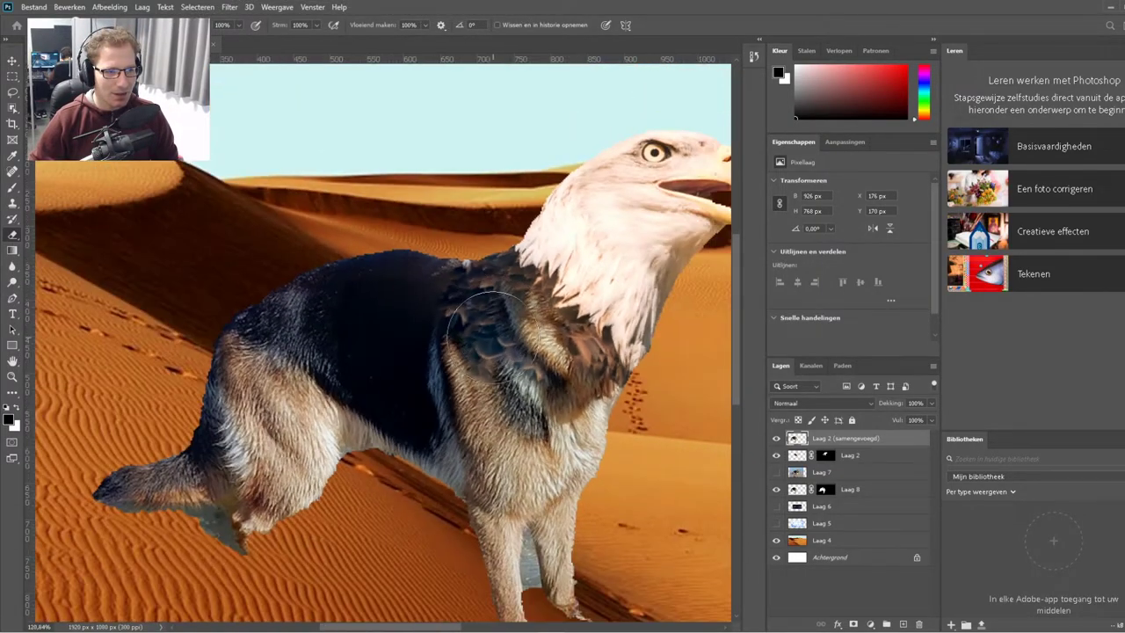
{"action": "scroll", "coordinate": [483, 343], "scroll_direction": "down", "scroll_amount": 1}
{"action": "scroll", "coordinate": [505, 349], "scroll_direction": "up", "scroll_amount": 2}
{"action": "scroll", "coordinate": [439, 290], "scroll_direction": "up", "scroll_amount": 1}
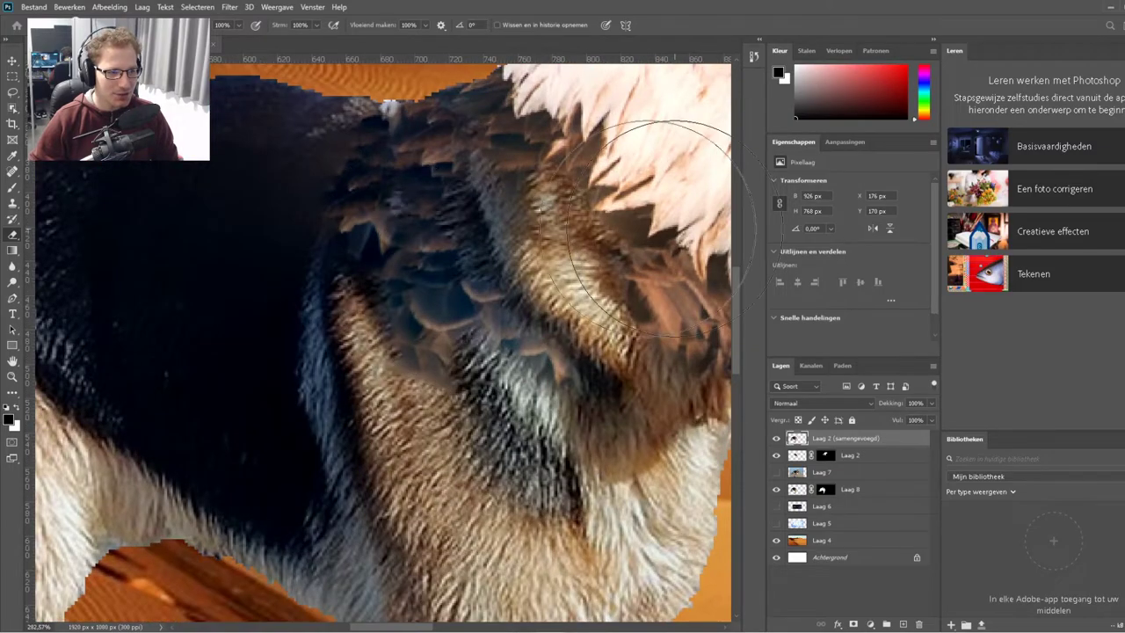
{"action": "scroll", "coordinate": [615, 193], "scroll_direction": "down", "scroll_amount": 3}
{"action": "scroll", "coordinate": [525, 288], "scroll_direction": "down", "scroll_amount": 2}
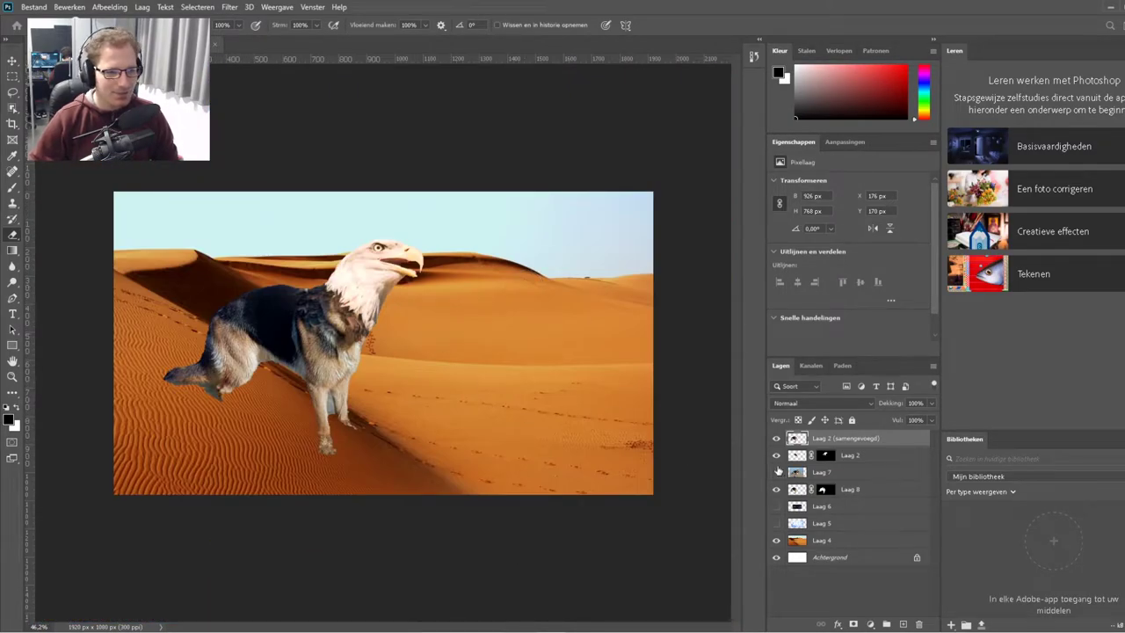
On the Laag 8 dog layer, erase the stray fur wisp below the leg.
{"action": "right_click", "coordinate": [413, 404]}
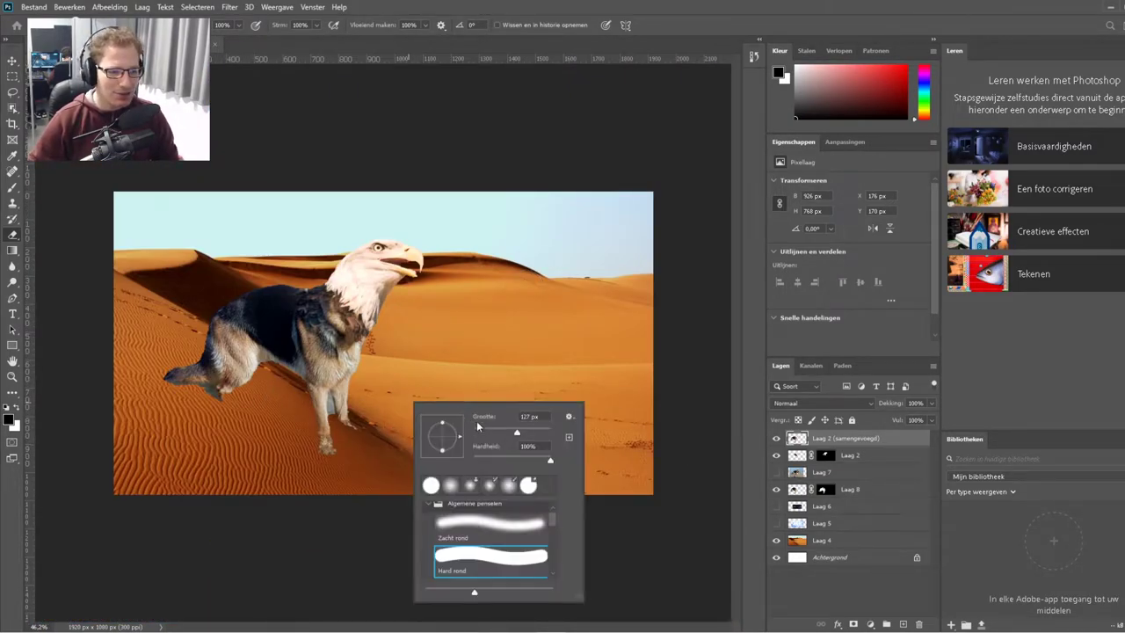
{"action": "key", "text": "Return"}
{"action": "scroll", "coordinate": [387, 378], "scroll_direction": "up", "scroll_amount": 2}
{"action": "scroll", "coordinate": [387, 378], "scroll_direction": "up", "scroll_amount": 2}
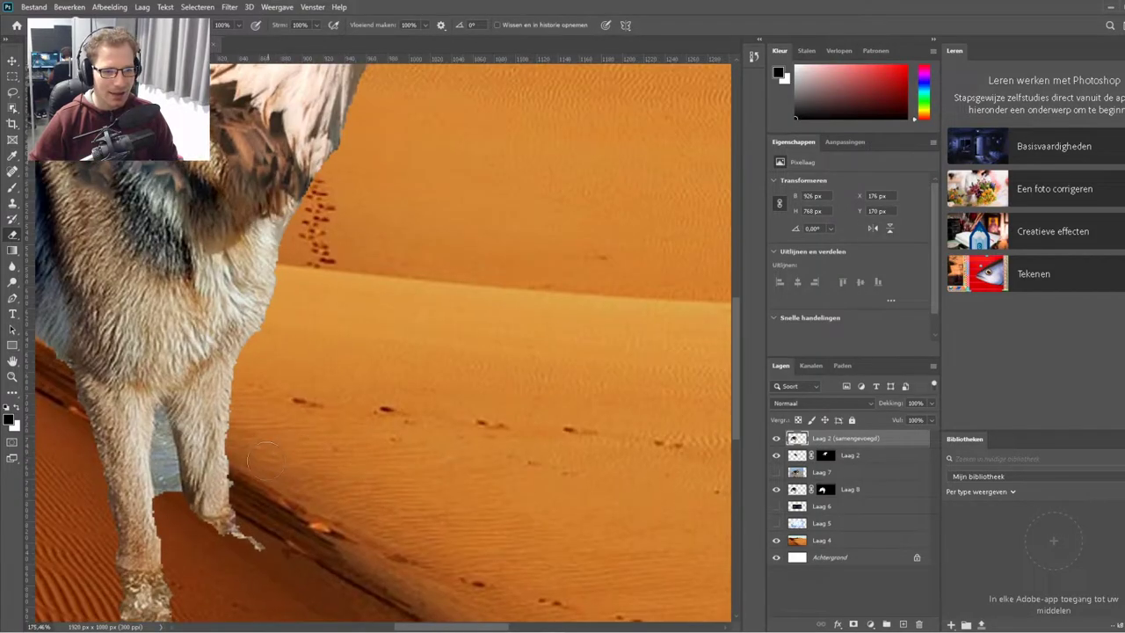
{"action": "scroll", "coordinate": [386, 378], "scroll_direction": "up", "scroll_amount": 1}
{"action": "scroll", "coordinate": [276, 386], "scroll_direction": "down", "scroll_amount": 3}
{"action": "scroll", "coordinate": [276, 386], "scroll_direction": "down", "scroll_amount": 2}
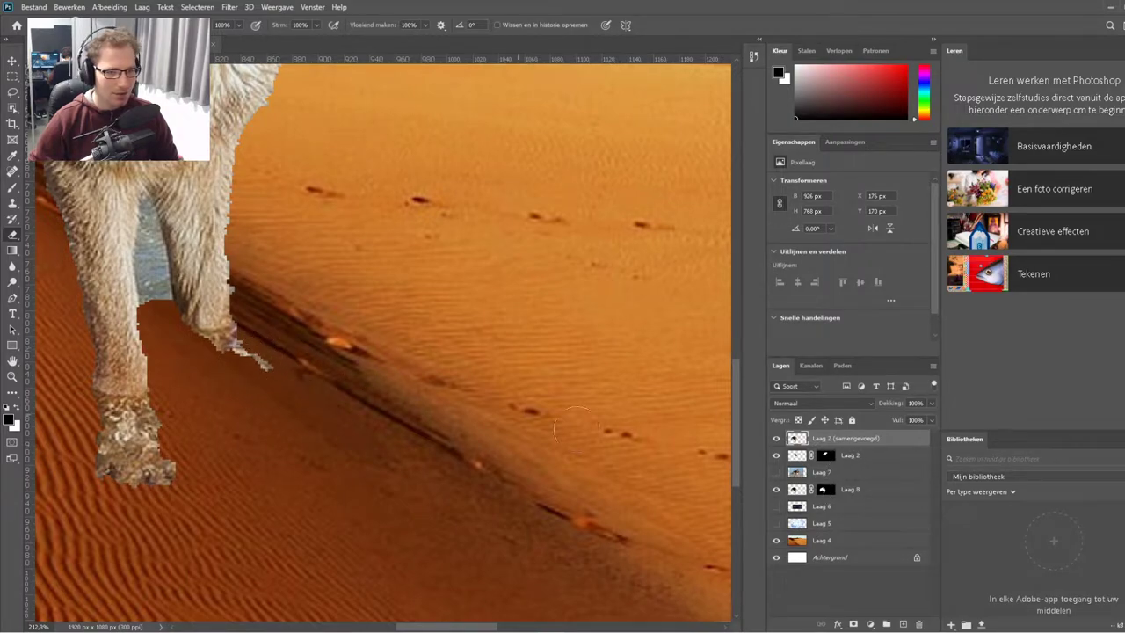
{"action": "left_click", "coordinate": [811, 455]}
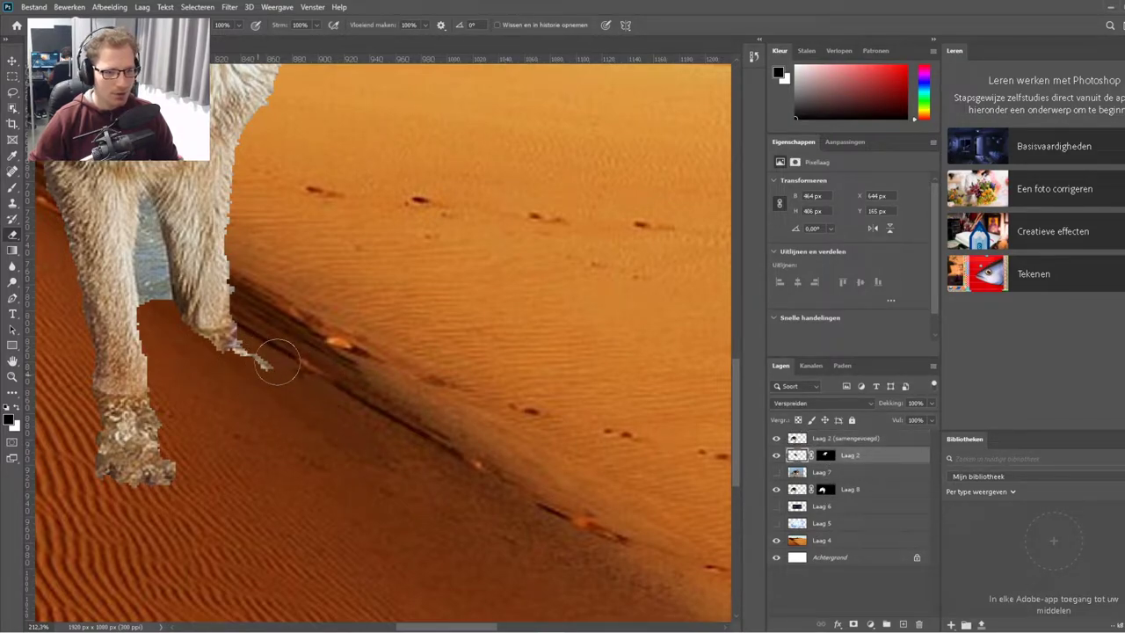
{"action": "left_click", "coordinate": [821, 489]}
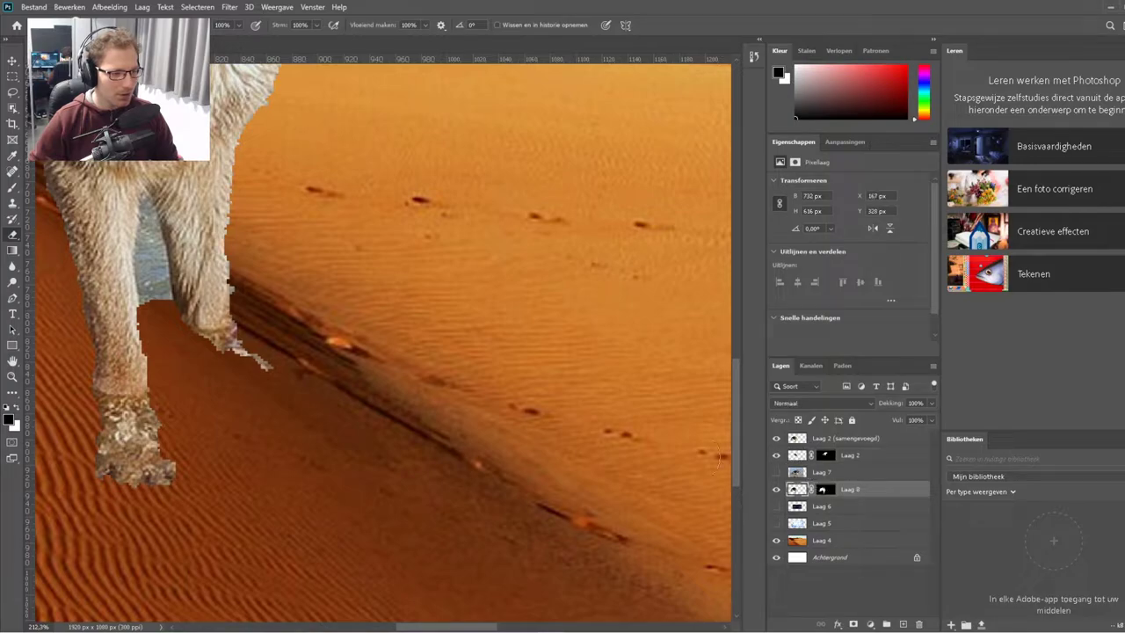
{"action": "left_click_drag", "start_coordinate": [276, 351], "coordinate": [269, 352]}
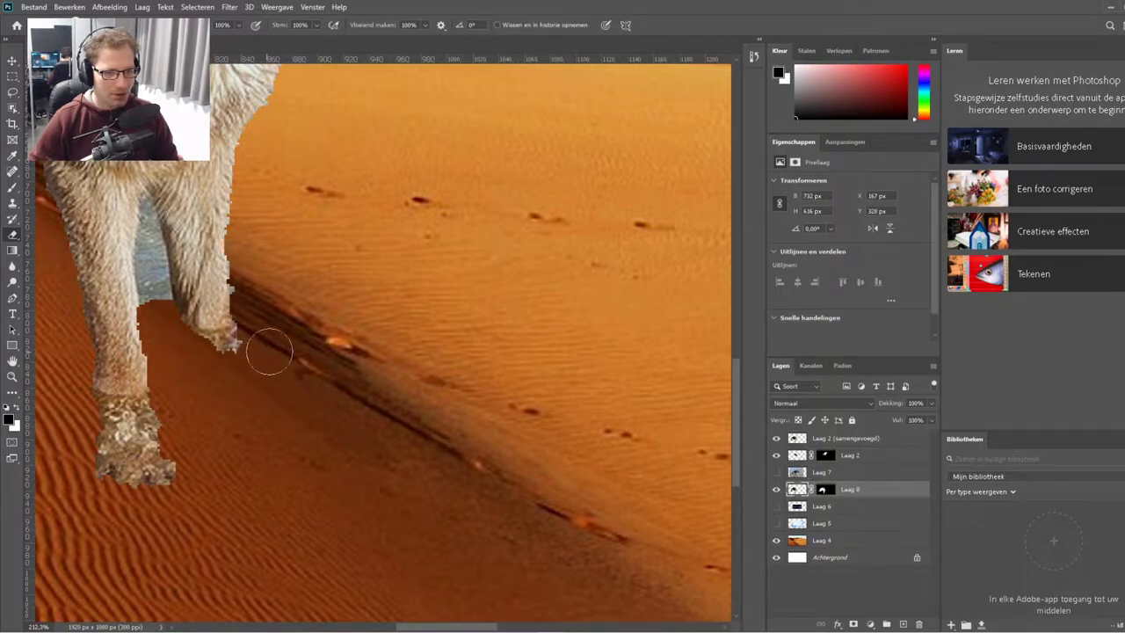
Erase leftover background between the dog's legs on Laag 2 (samengevoegd).
{"action": "scroll", "coordinate": [201, 427], "scroll_direction": "down", "scroll_amount": 5}
{"action": "scroll", "coordinate": [224, 401], "scroll_direction": "up", "scroll_amount": 3}
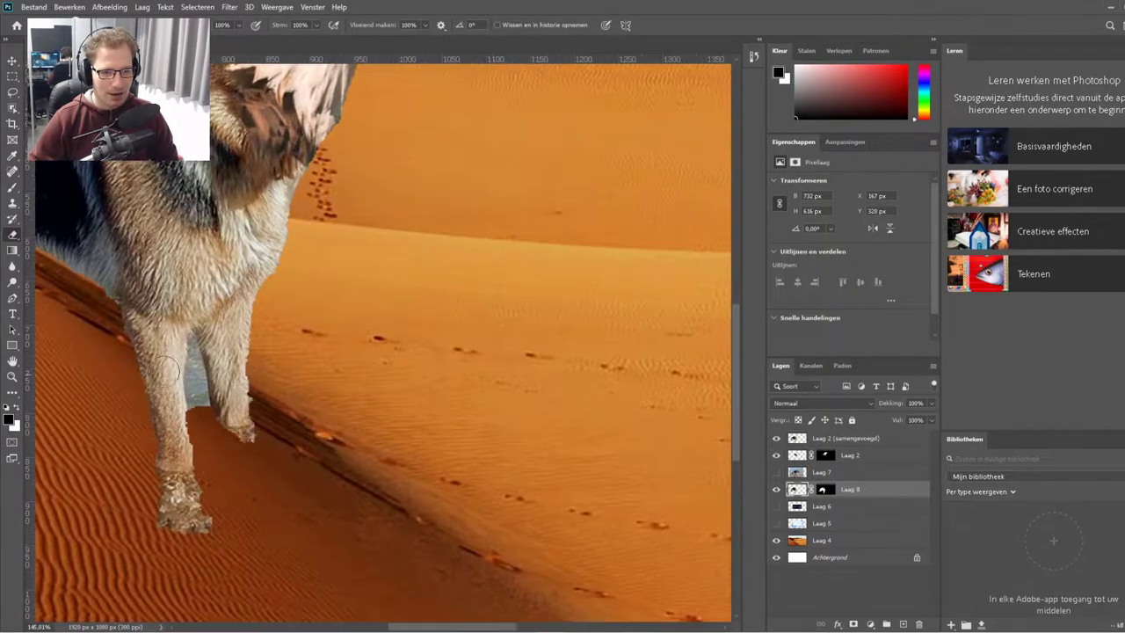
{"action": "scroll", "coordinate": [224, 401], "scroll_direction": "up", "scroll_amount": 3}
{"action": "right_click", "coordinate": [420, 383]}
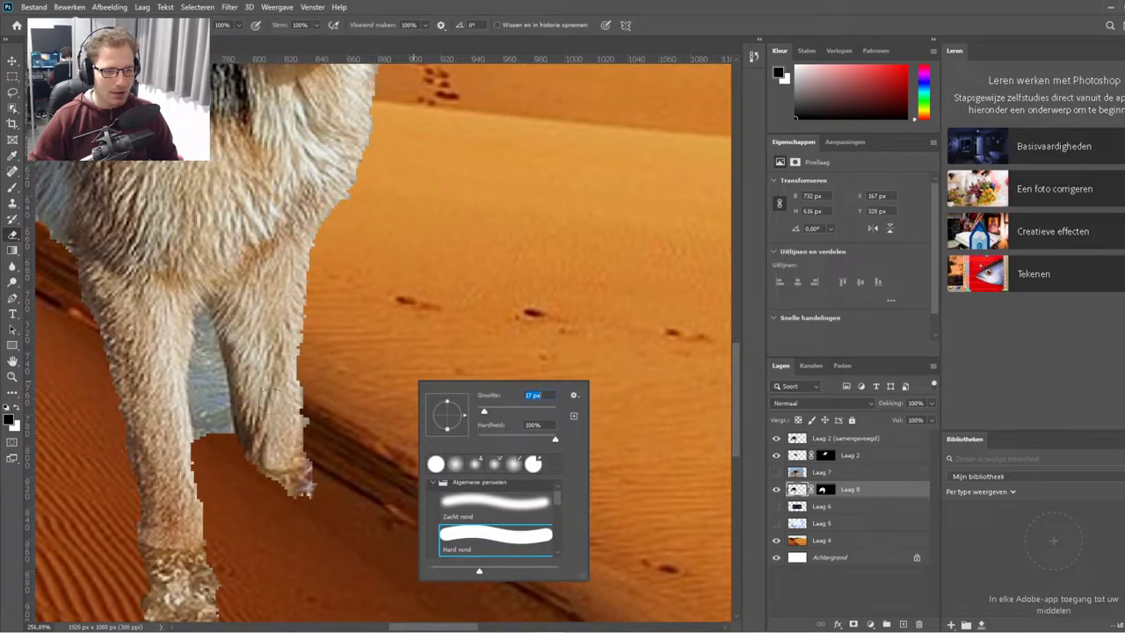
{"action": "left_click", "coordinate": [218, 435]}
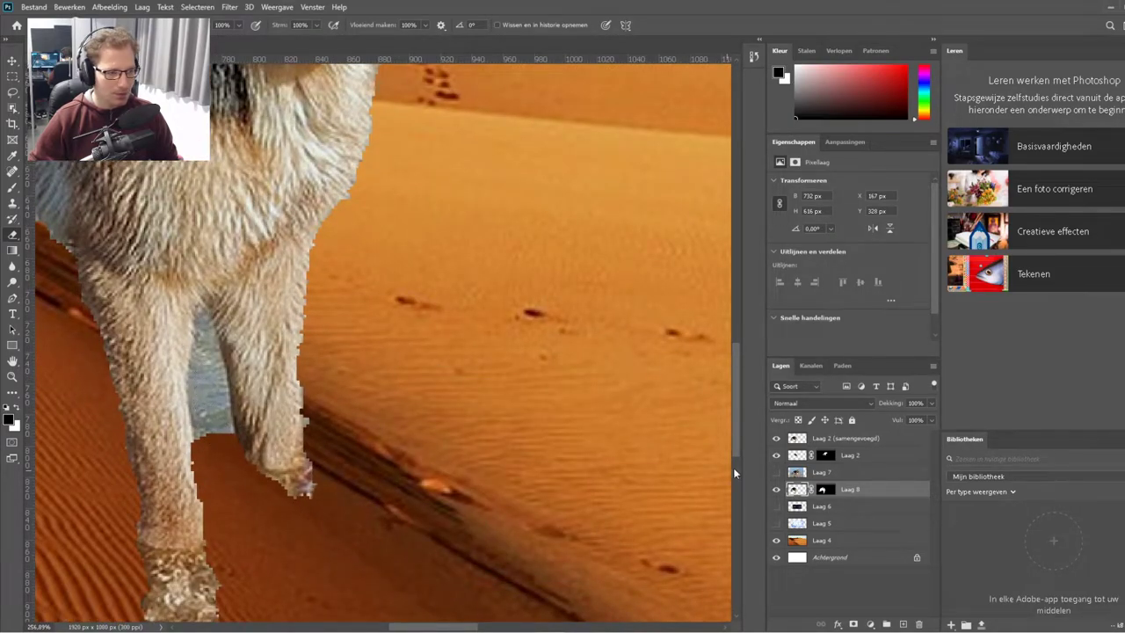
{"action": "left_click", "coordinate": [813, 437]}
{"action": "left_click", "coordinate": [210, 385]}
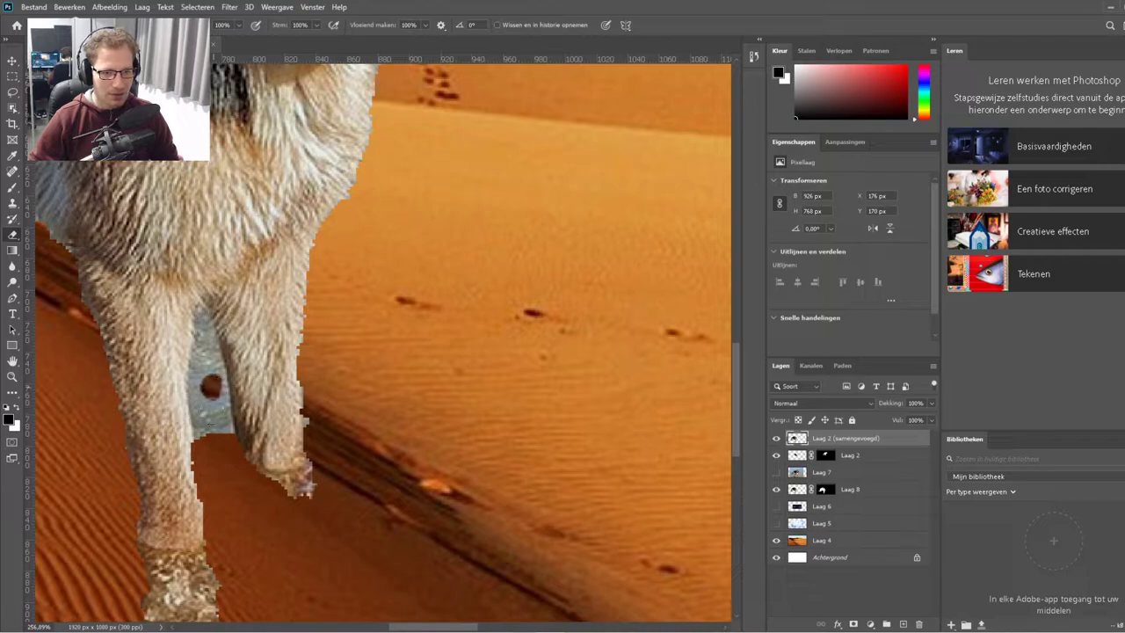
{"action": "left_click", "coordinate": [210, 410]}
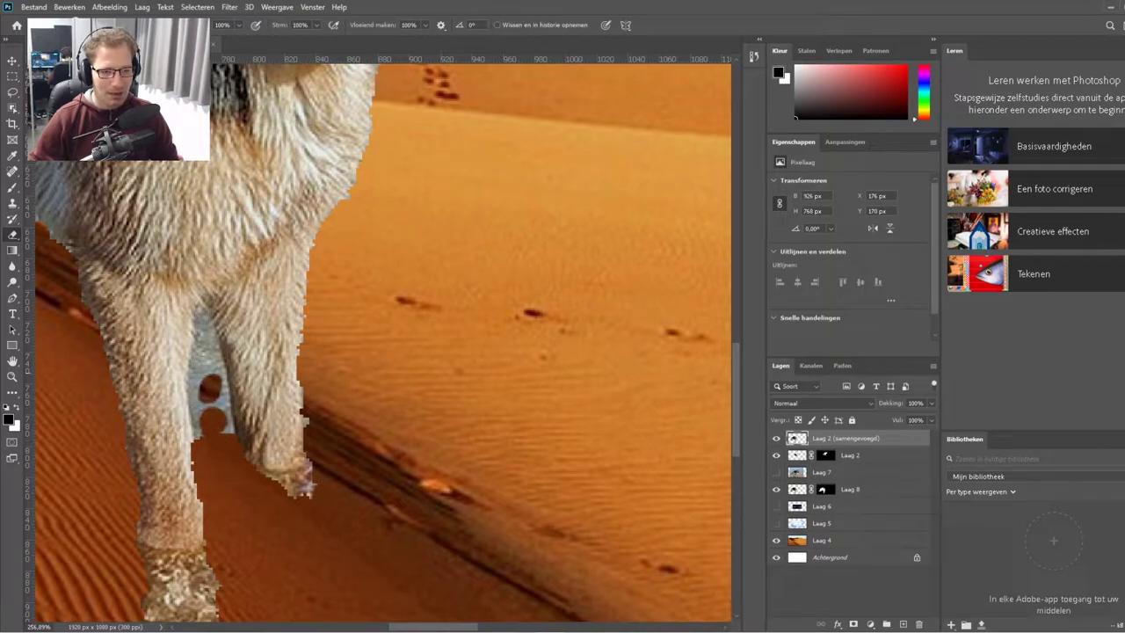
{"action": "left_click", "coordinate": [207, 376]}
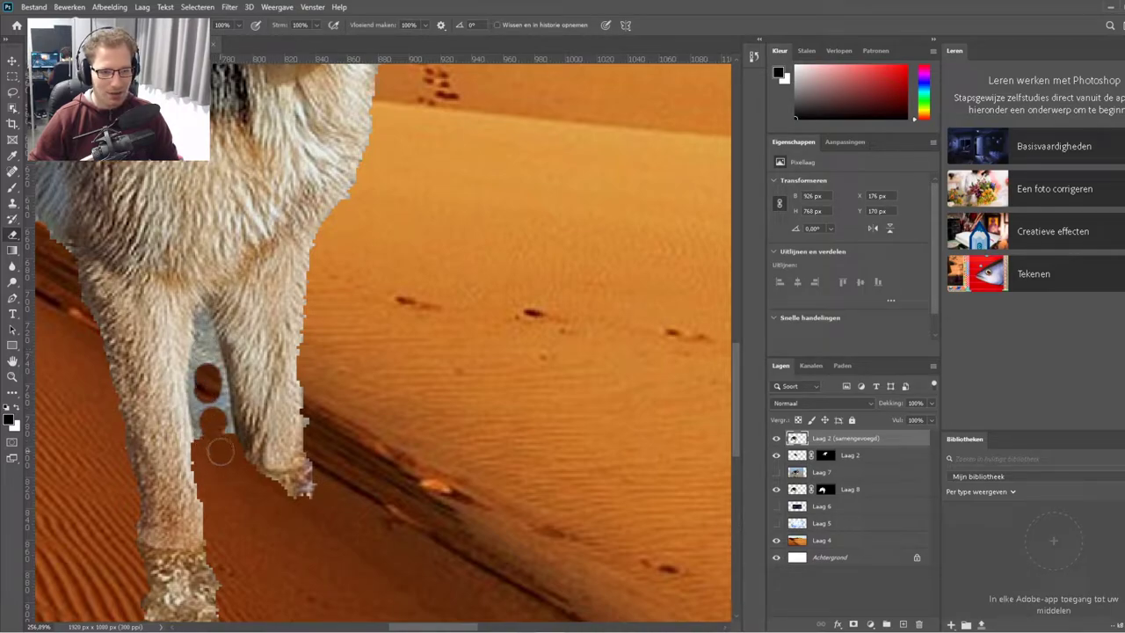
On Laag 8, erase the grey gap between the front legs using a 9 px brush.
{"action": "left_click", "coordinate": [863, 459]}
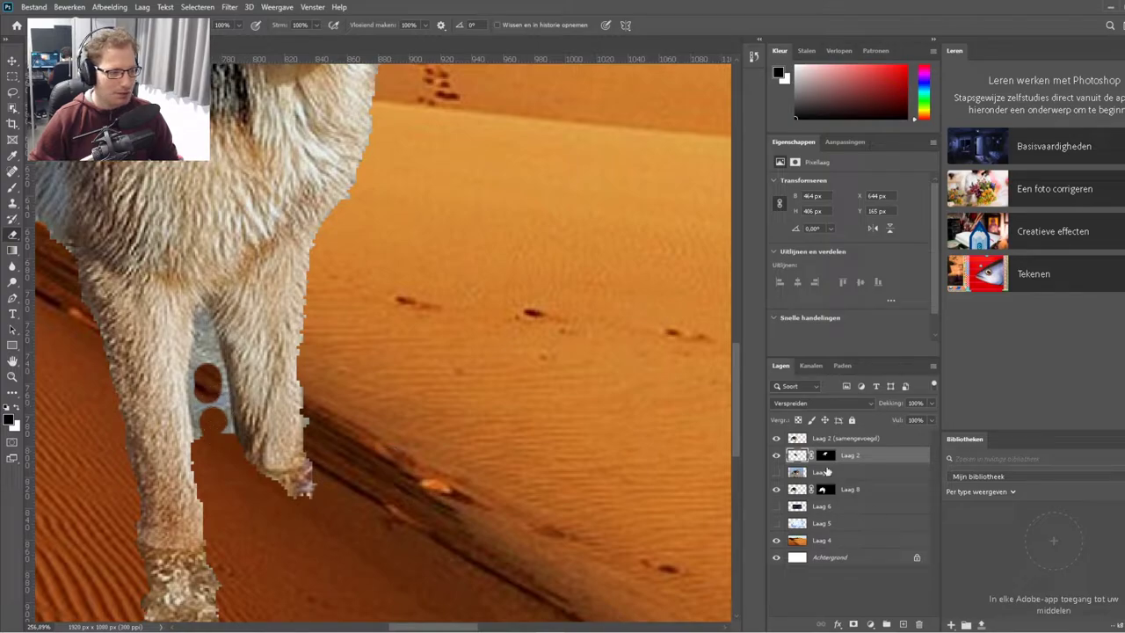
{"action": "left_click", "coordinate": [826, 472]}
{"action": "left_click", "coordinate": [836, 491]}
{"action": "left_click_drag", "start_coordinate": [238, 403], "coordinate": [211, 351]}
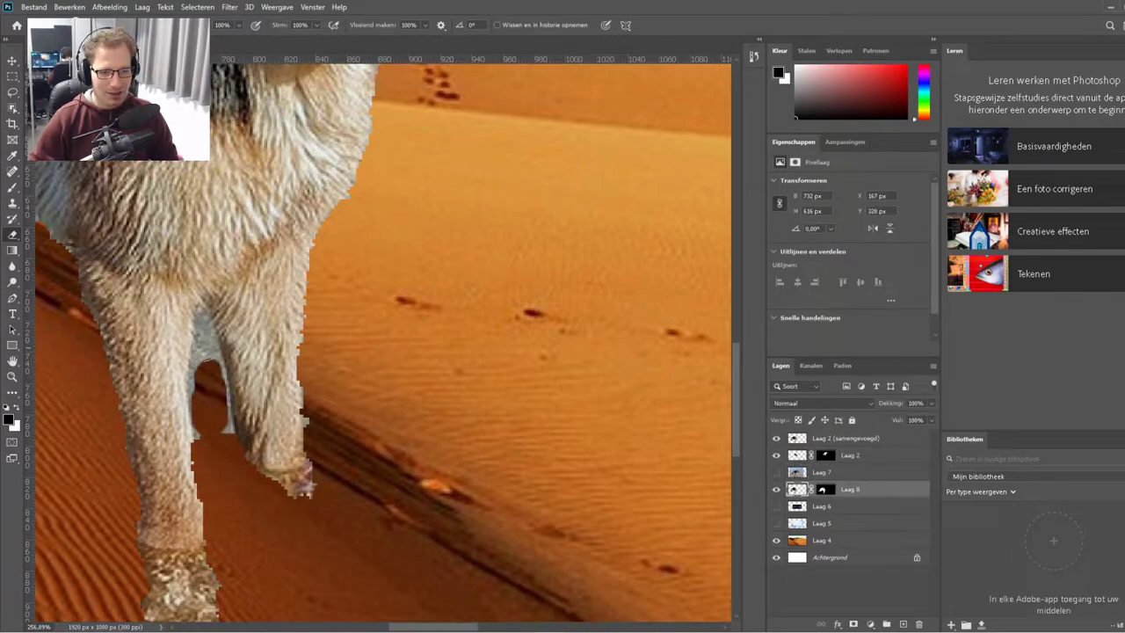
{"action": "right_click", "coordinate": [211, 349]}
{"action": "key", "text": "Return"}
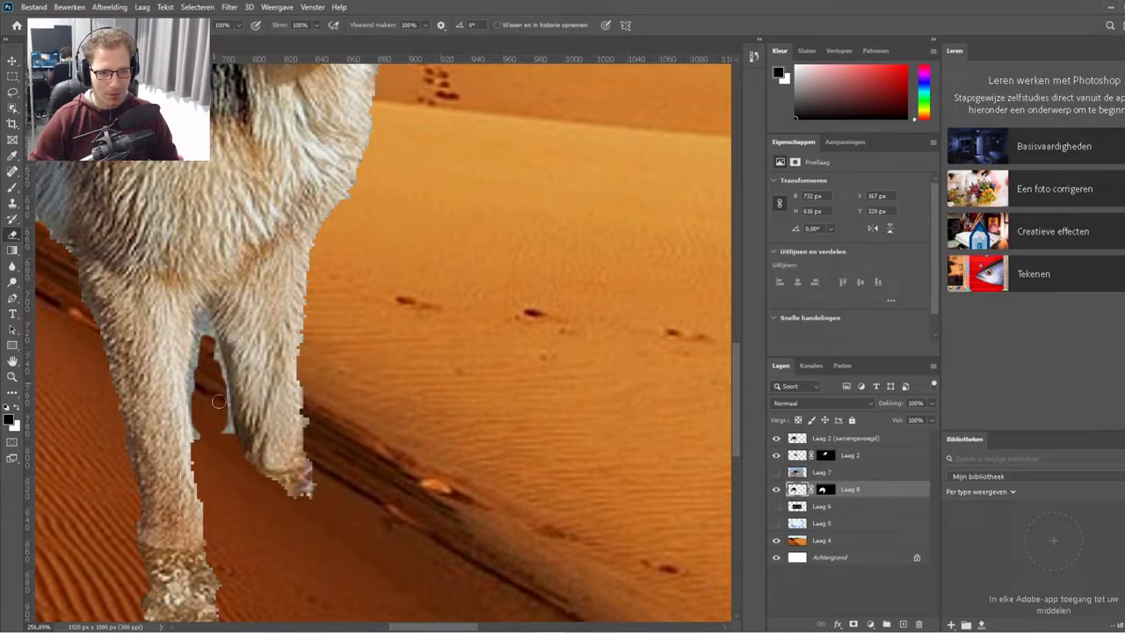
{"action": "key", "text": "ctrl+minus"}
Zoom out, check Laag 2 and its mask, then reselect the Laag 8 dog layer.
{"action": "key", "text": "ctrl+minus"}
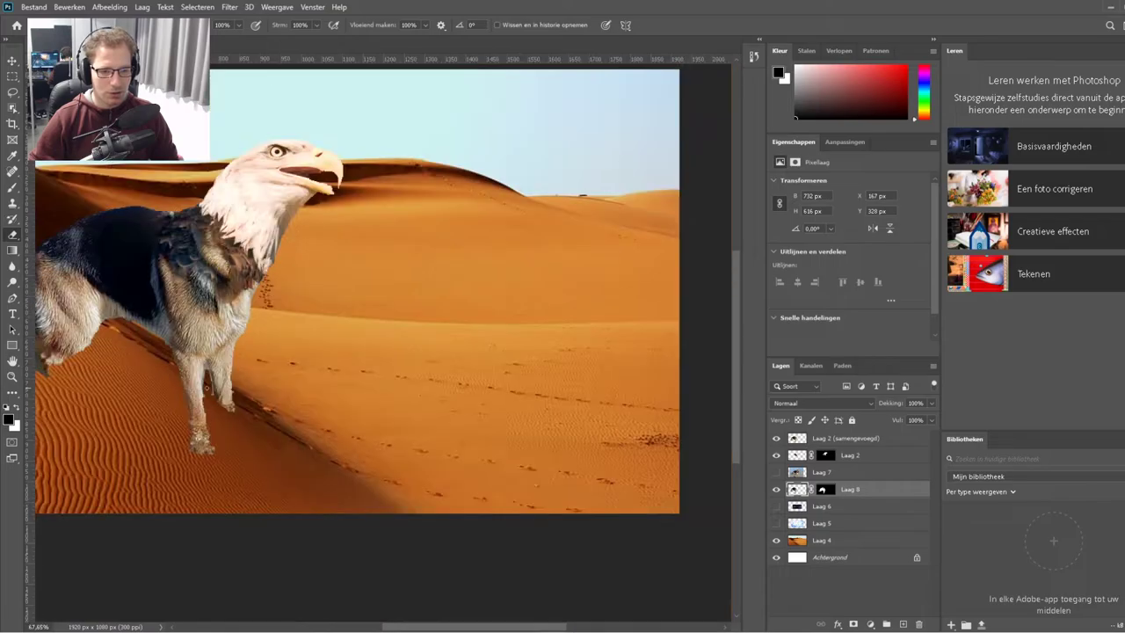
{"action": "key", "text": "ctrl+minus"}
{"action": "scroll", "coordinate": [273, 374], "scroll_direction": "up", "scroll_amount": 3}
{"action": "scroll", "coordinate": [272, 374], "scroll_direction": "up", "scroll_amount": 3}
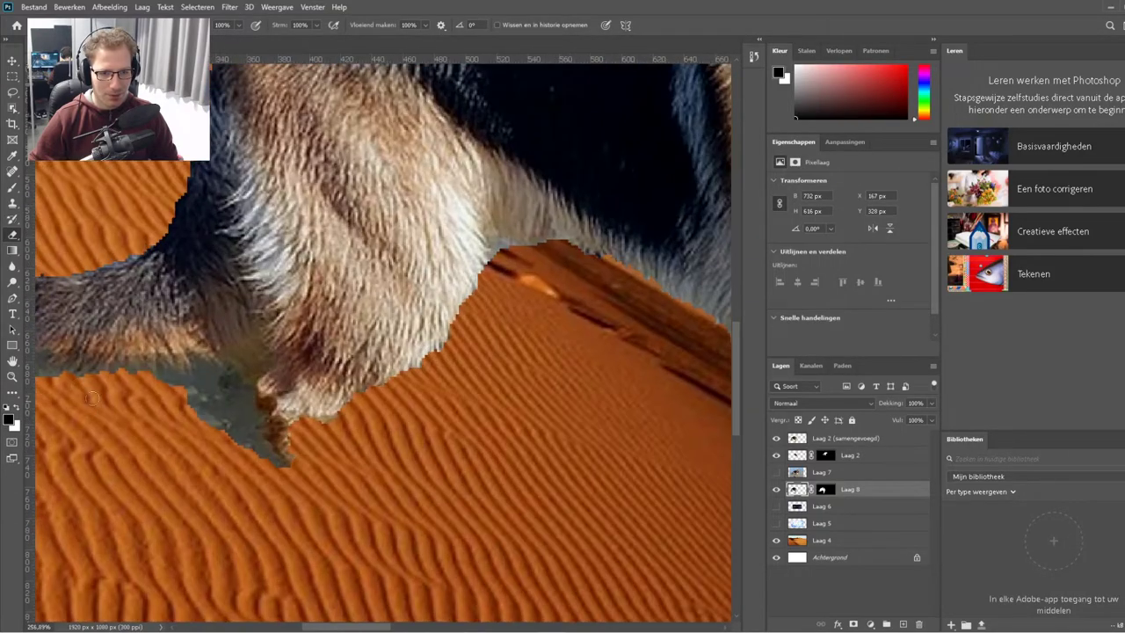
{"action": "scroll", "coordinate": [97, 340], "scroll_direction": "down", "scroll_amount": 2}
{"action": "scroll", "coordinate": [96, 340], "scroll_direction": "up", "scroll_amount": 2}
{"action": "scroll", "coordinate": [72, 321], "scroll_direction": "up", "scroll_amount": 2}
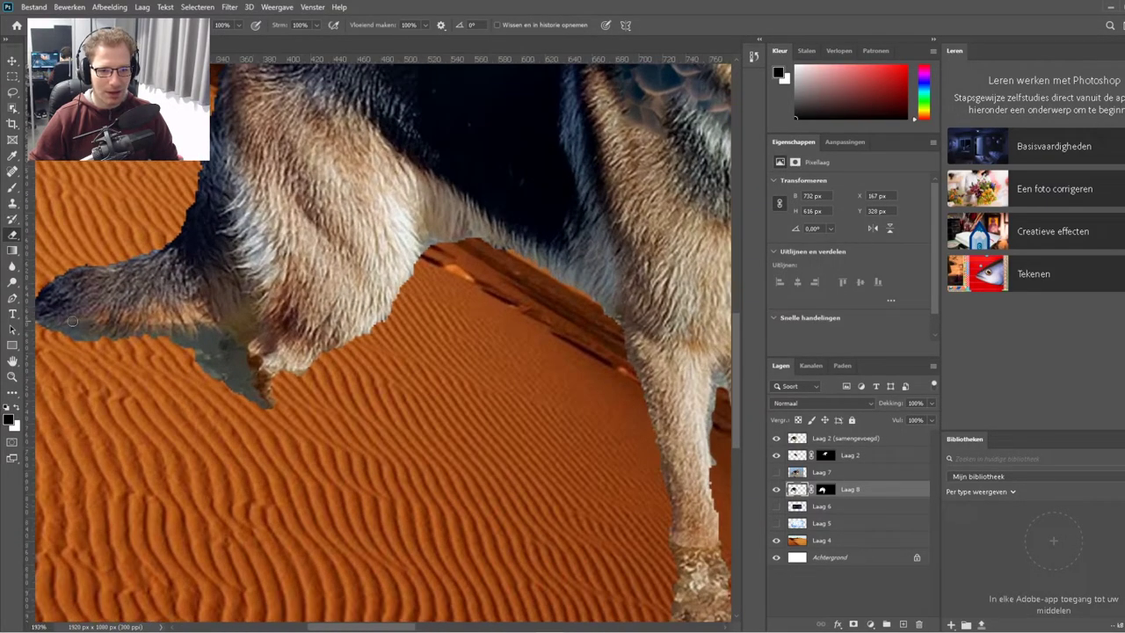
{"action": "left_click", "coordinate": [833, 439]}
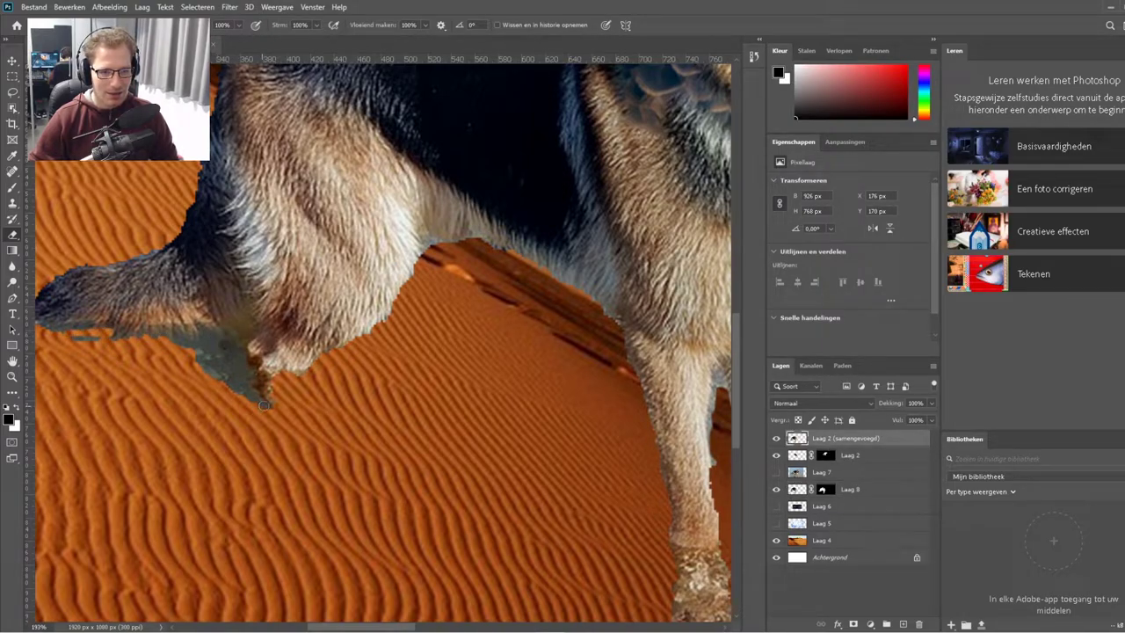
{"action": "left_click", "coordinate": [829, 457]}
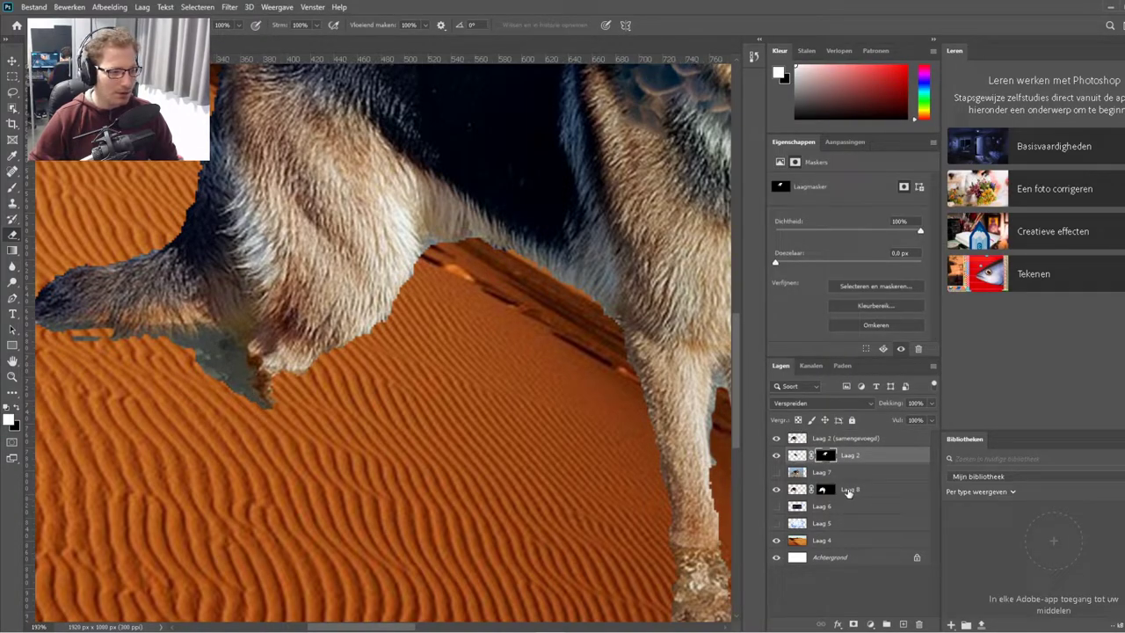
{"action": "left_click", "coordinate": [848, 490]}
Erase the grey shadow streaks beside the hind paw and fit the image to check.
{"action": "left_click_drag", "start_coordinate": [223, 375], "coordinate": [231, 378]}
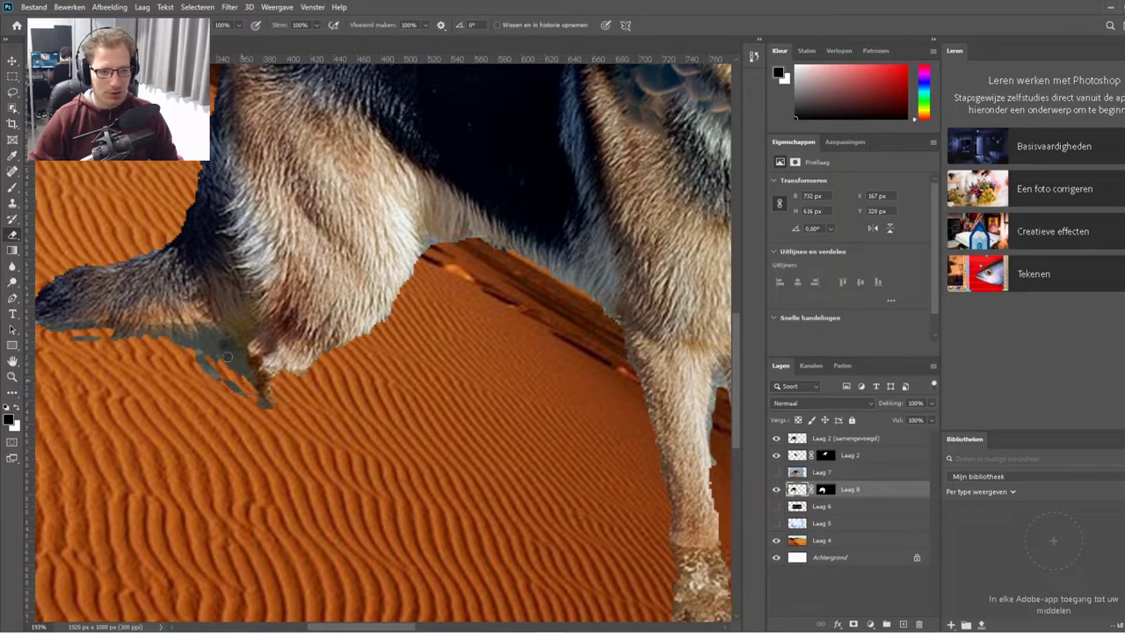
{"action": "left_click_drag", "start_coordinate": [161, 344], "coordinate": [130, 339]}
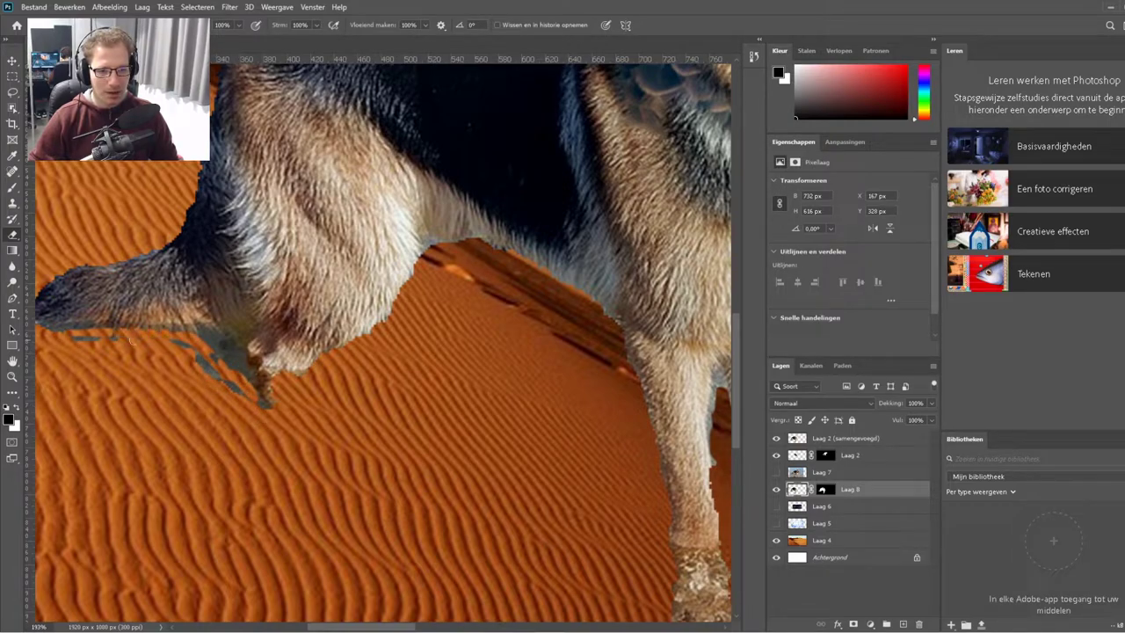
{"action": "left_click_drag", "start_coordinate": [45, 338], "coordinate": [150, 338]}
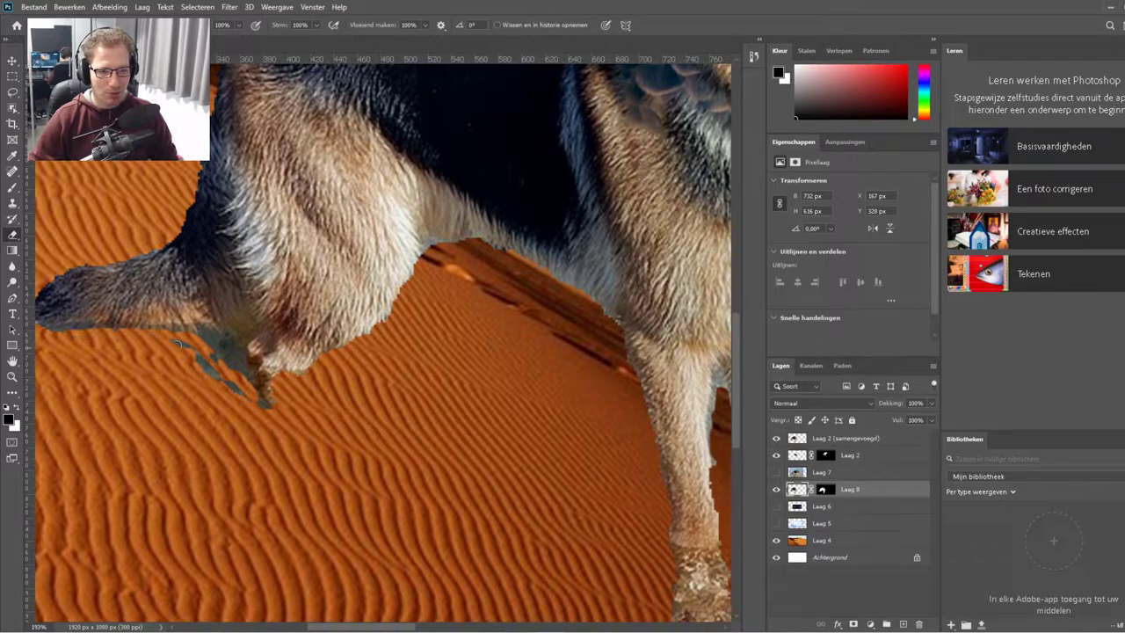
{"action": "key", "text": "ctrl+minus"}
{"action": "key", "text": "ctrl+minus"}
{"action": "key", "text": "ctrl+minus"}
{"action": "key", "text": "ctrl+minus"}
{"action": "key", "text": "ctrl+minus"}
{"action": "key", "text": "ctrl+minus"}
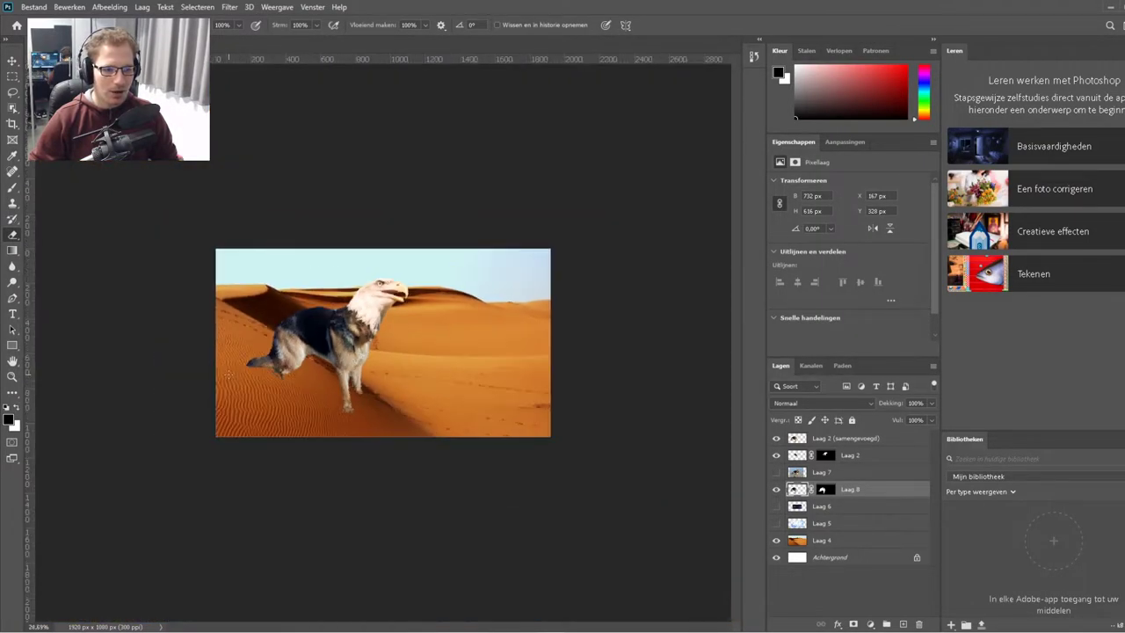
{"action": "key", "text": "ctrl+0"}
{"action": "scroll", "coordinate": [321, 474], "scroll_direction": "up", "scroll_amount": 3}
{"action": "scroll", "coordinate": [321, 475], "scroll_direction": "up", "scroll_amount": 3}
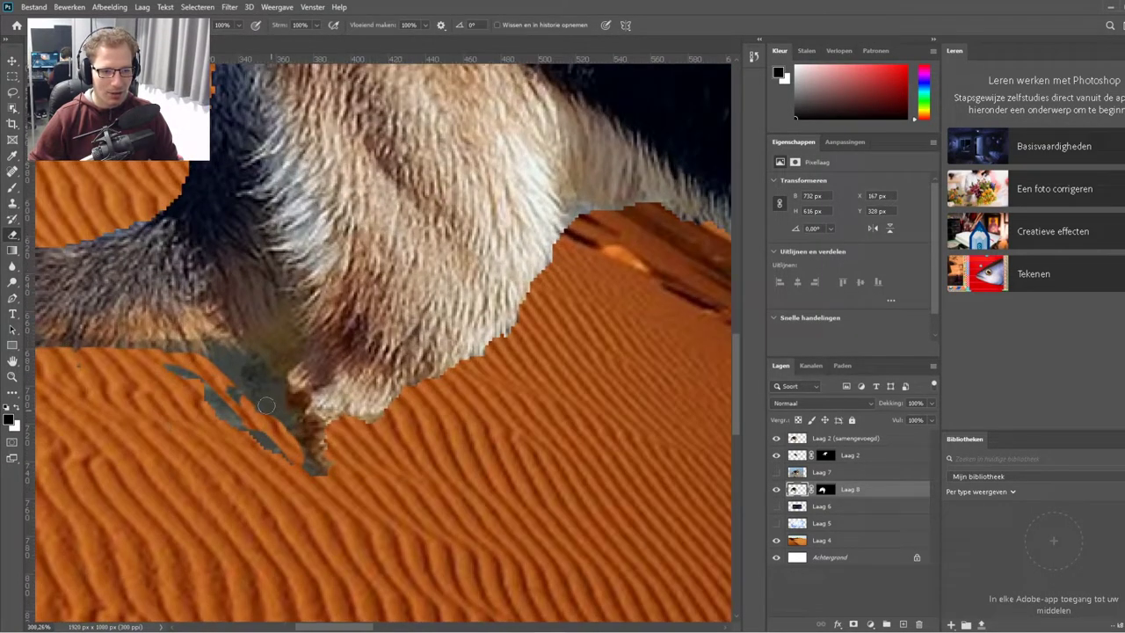
{"action": "scroll", "coordinate": [535, 479], "scroll_direction": "down", "scroll_amount": 3}
{"action": "scroll", "coordinate": [492, 439], "scroll_direction": "down", "scroll_amount": 3}
{"action": "scroll", "coordinate": [423, 393], "scroll_direction": "down", "scroll_amount": 3}
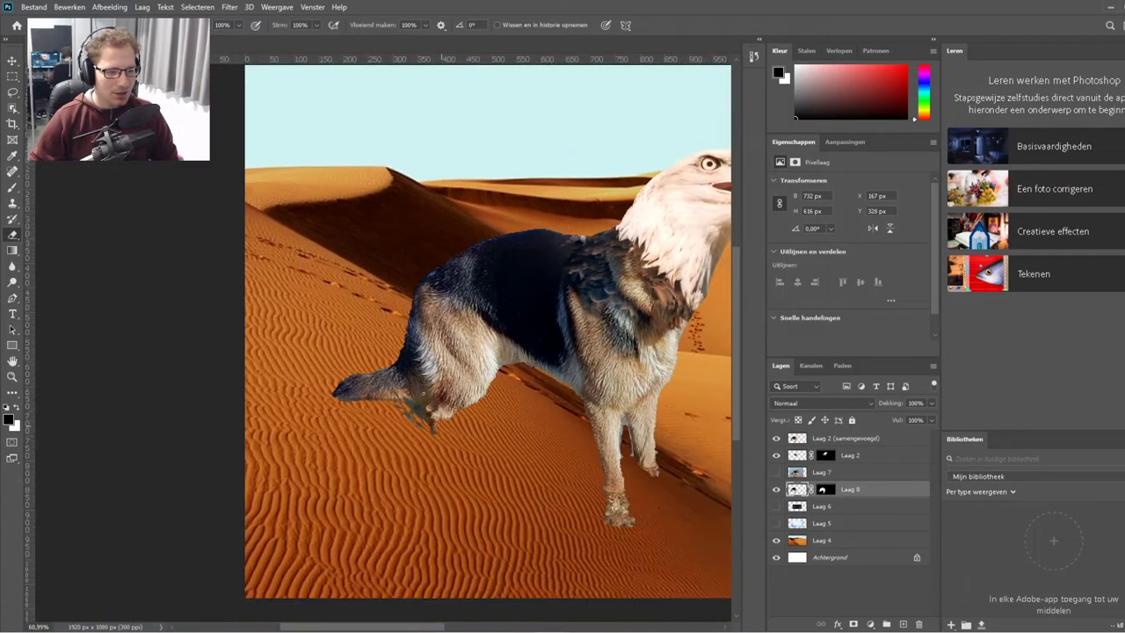
{"action": "scroll", "coordinate": [374, 367], "scroll_direction": "down", "scroll_amount": 1}
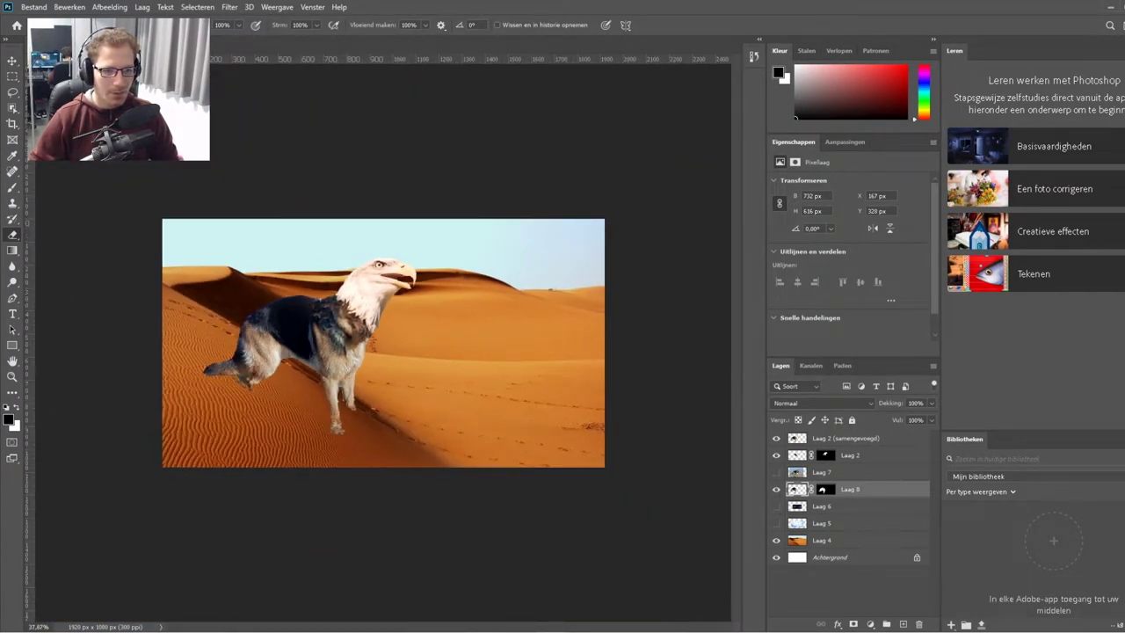
Hide Laag 2 and Laag 8 and move the merged eagle-dog to the left of the dunes.
{"action": "left_click", "coordinate": [14, 59]}
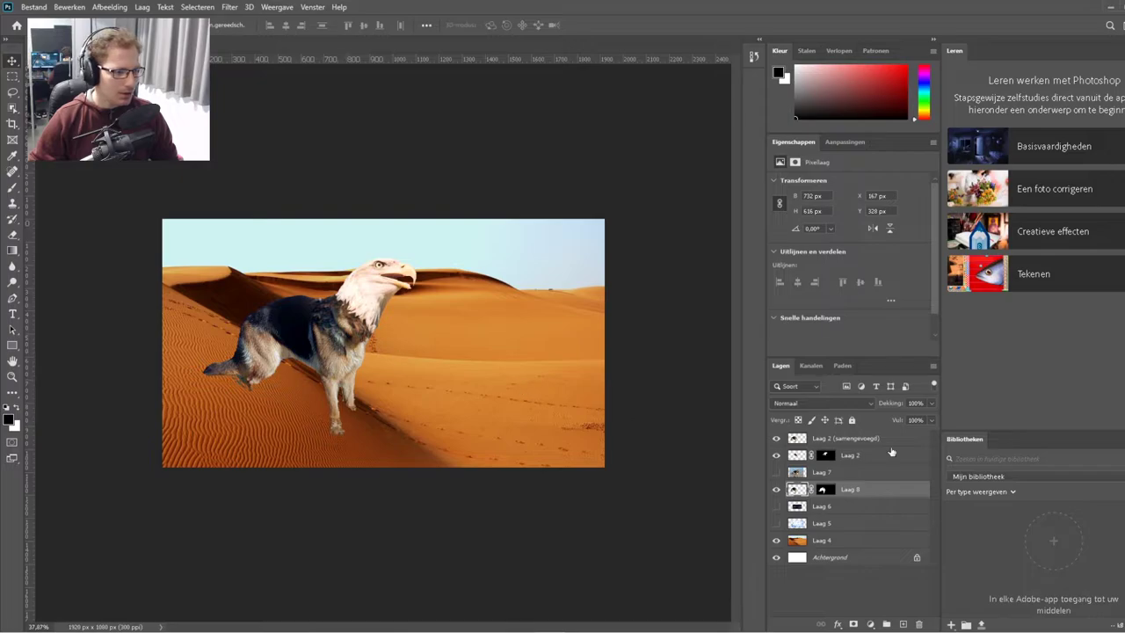
{"action": "left_click", "coordinate": [842, 439]}
{"action": "mouse_move", "coordinate": [307, 333]}
{"action": "left_mouse_down"}
{"action": "mouse_move", "coordinate": [274, 369]}
{"action": "mouse_move", "coordinate": [505, 346]}
{"action": "mouse_move", "coordinate": [483, 355]}
{"action": "left_mouse_up"}
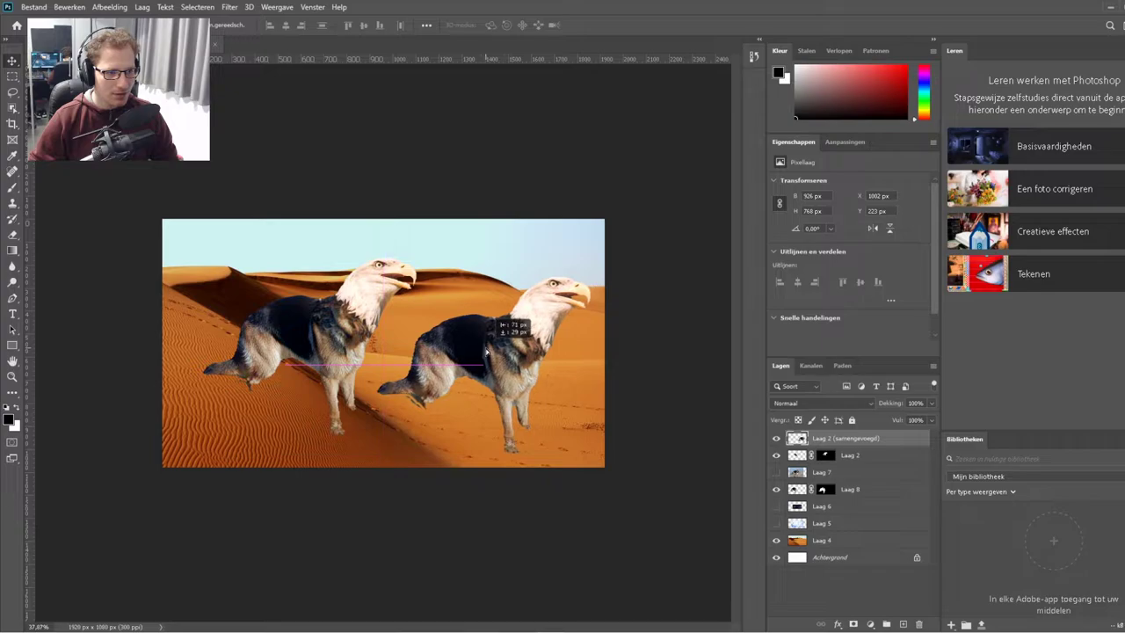
{"action": "left_click", "coordinate": [775, 455]}
{"action": "left_click", "coordinate": [776, 489]}
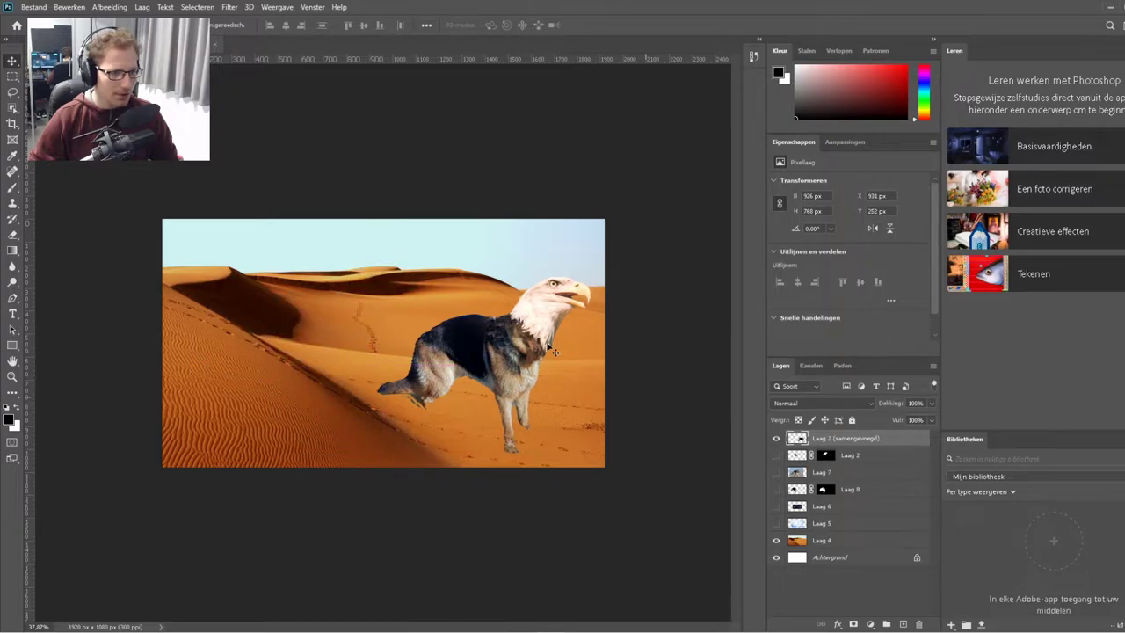
{"action": "left_click_drag", "start_coordinate": [554, 352], "coordinate": [207, 373]}
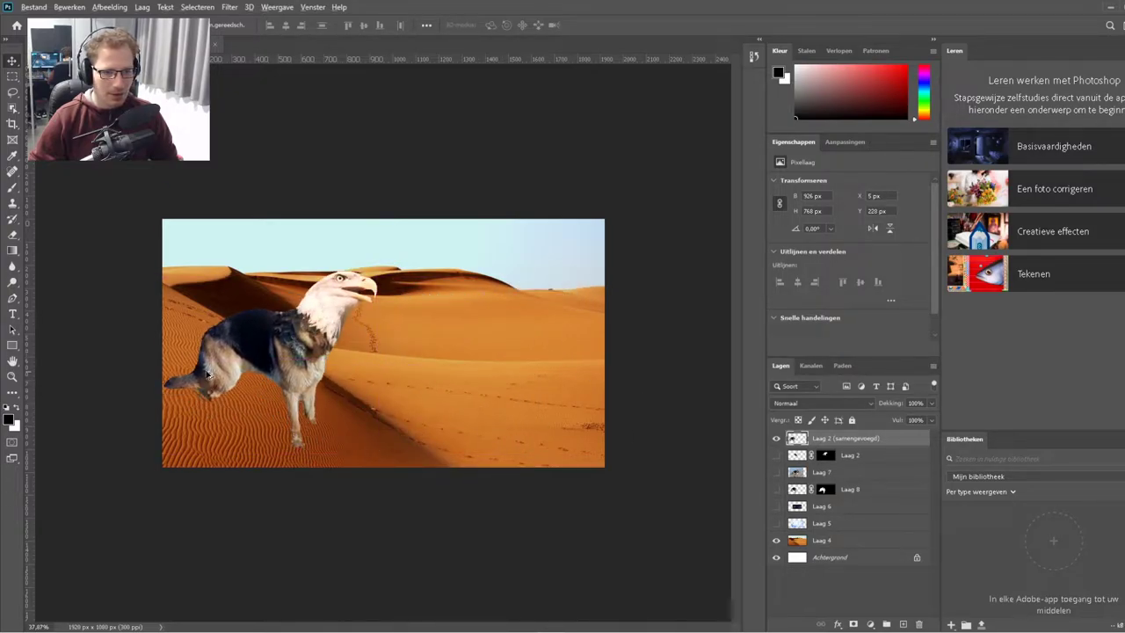
{"action": "scroll", "coordinate": [207, 374], "scroll_direction": "up", "scroll_amount": 1}
{"action": "scroll", "coordinate": [132, 404], "scroll_direction": "up", "scroll_amount": 1}
{"action": "scroll", "coordinate": [76, 425], "scroll_direction": "up", "scroll_amount": 1}
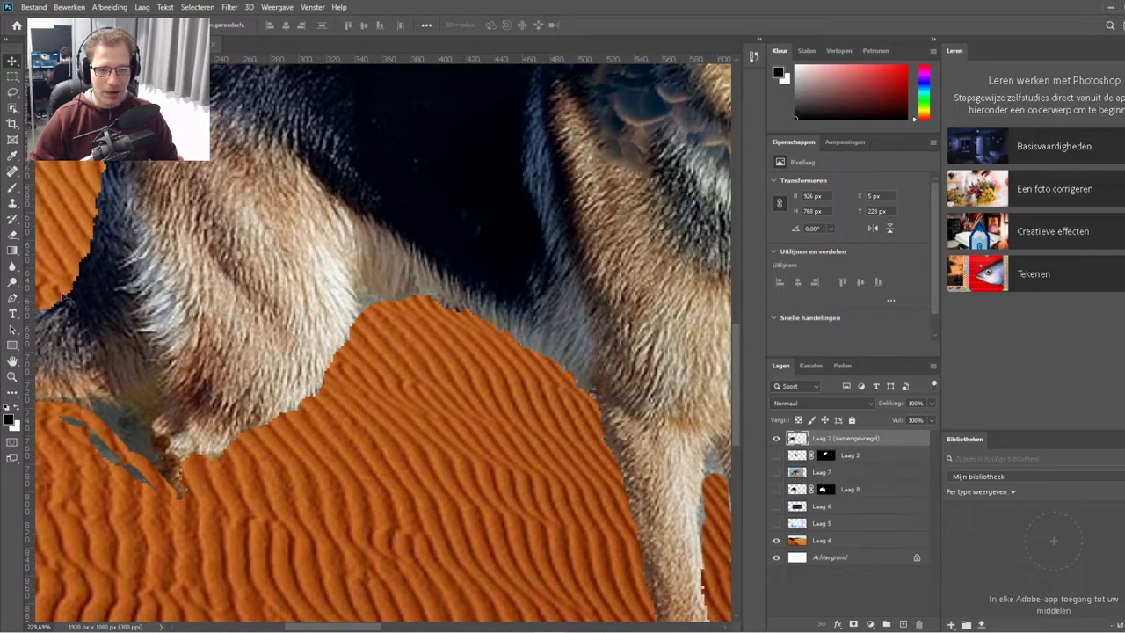
Switch to the Eraser with a 42 px hard round brush and fit the view.
{"action": "key", "text": "e"}
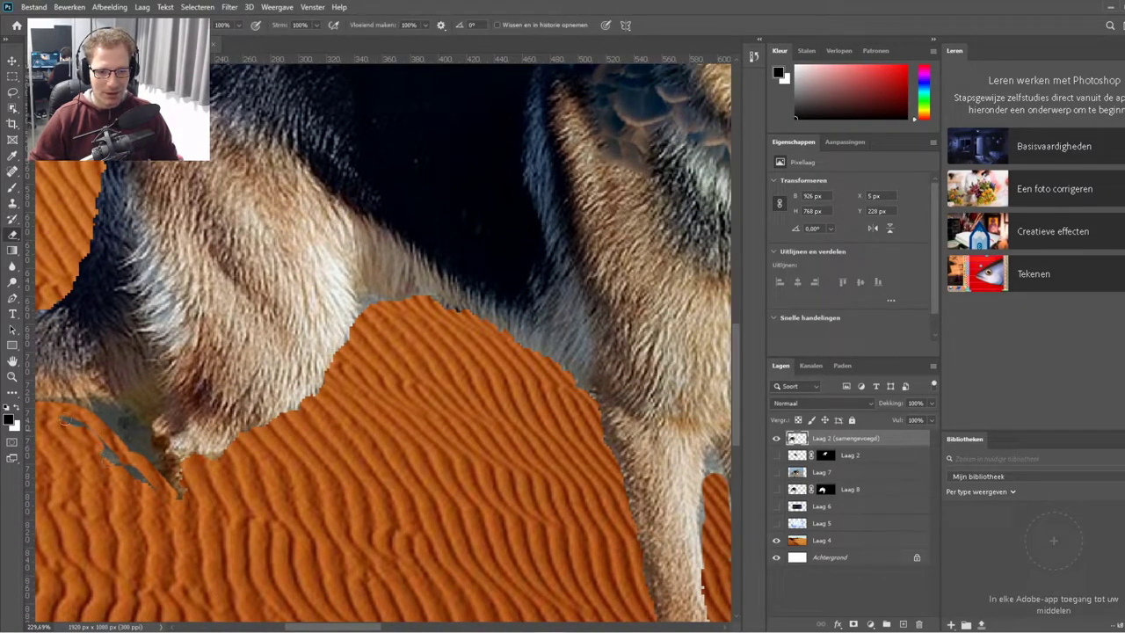
{"action": "right_click", "coordinate": [132, 475]}
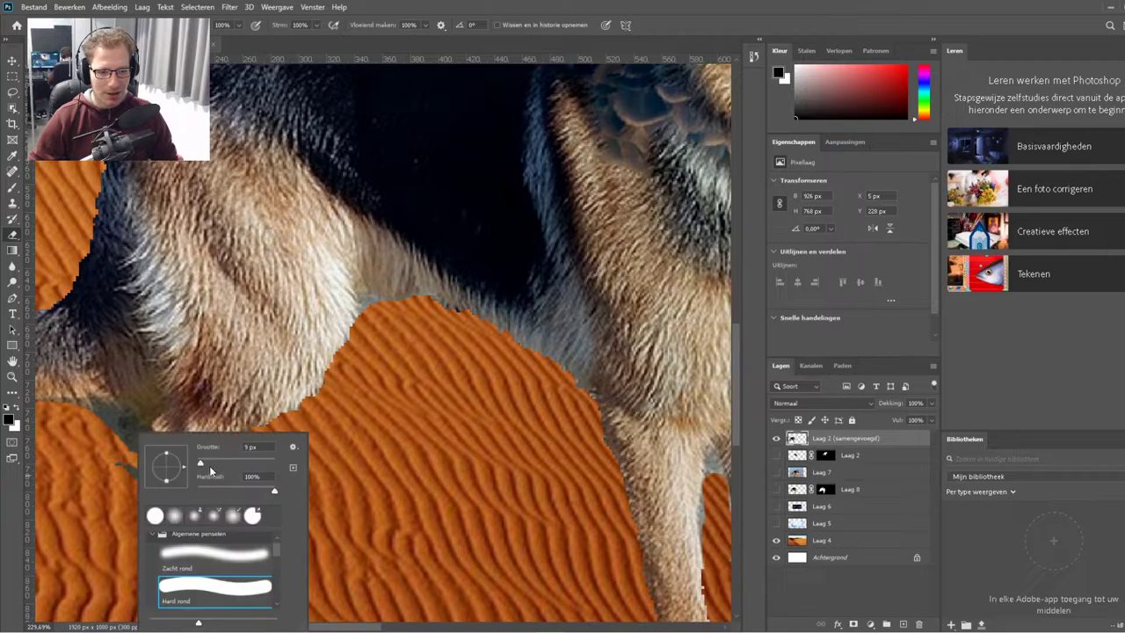
{"action": "key", "text": "Return"}
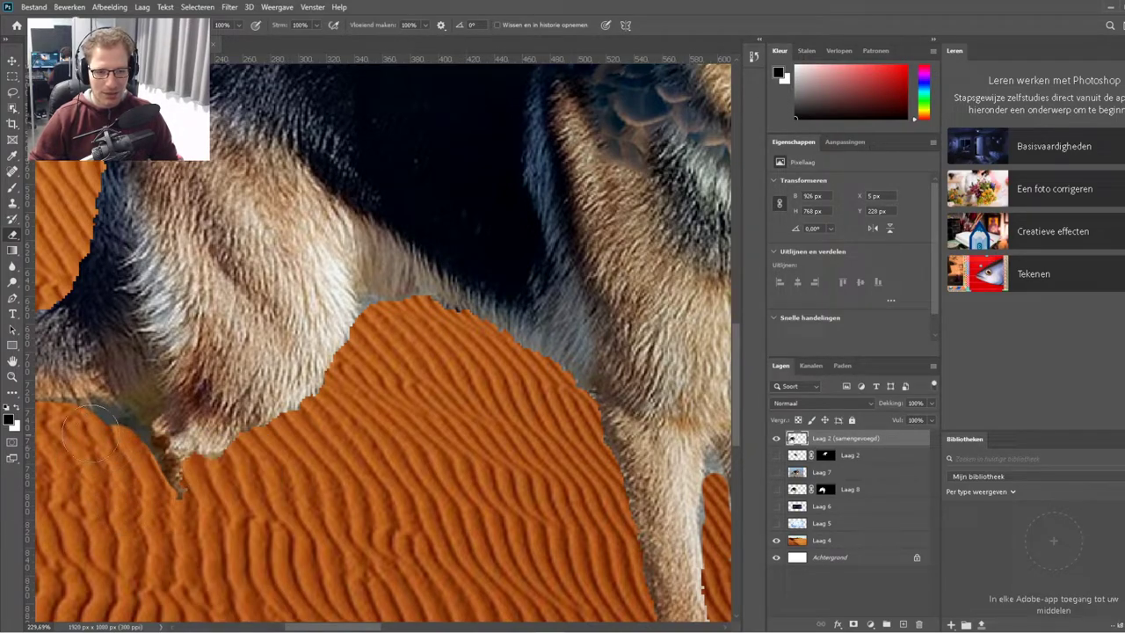
{"action": "key", "text": "ctrl+0"}
Zoom around the composite to inspect the eagle-dog's remaining edges.
{"action": "scroll", "coordinate": [366, 405], "scroll_direction": "down", "scroll_amount": 2}
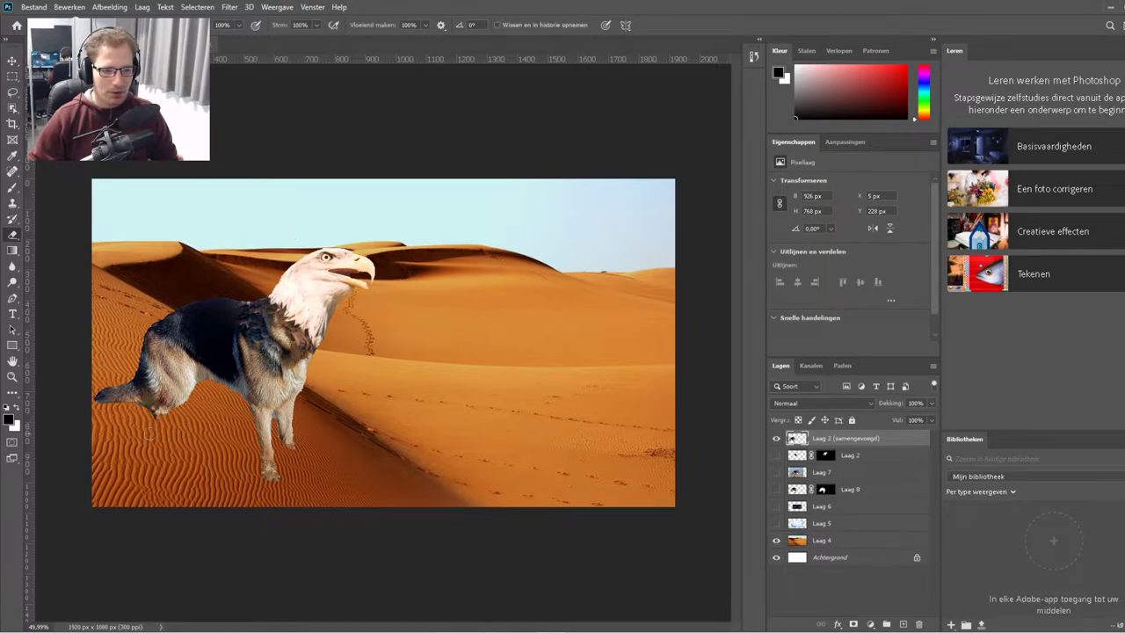
{"action": "scroll", "coordinate": [273, 478], "scroll_direction": "up", "scroll_amount": 1}
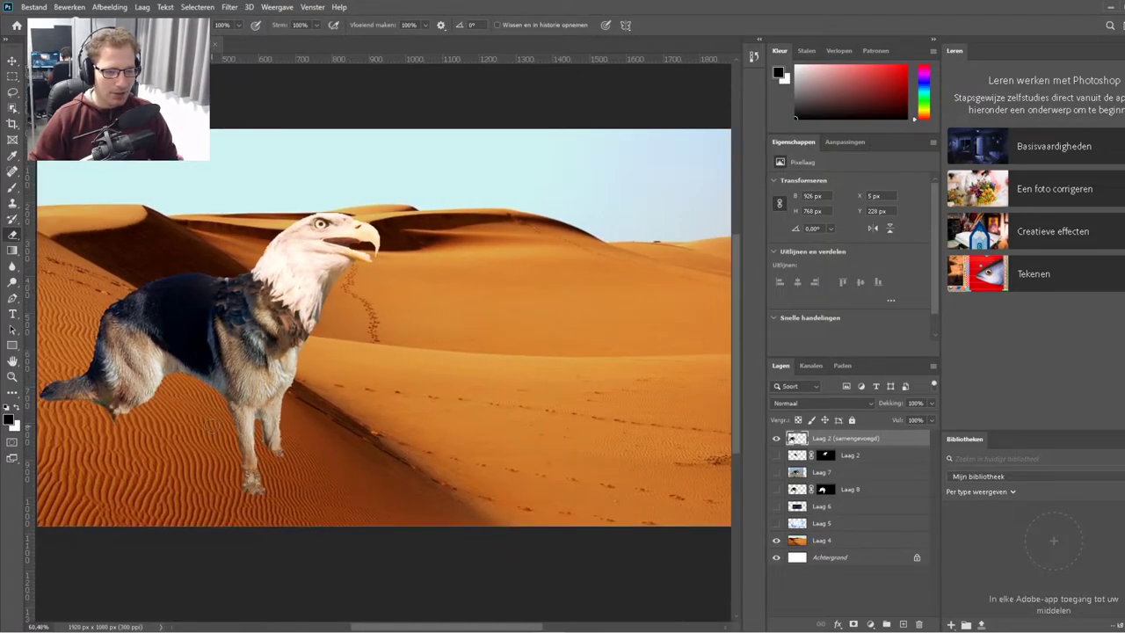
{"action": "scroll", "coordinate": [274, 478], "scroll_direction": "up", "scroll_amount": 1}
{"action": "scroll", "coordinate": [273, 478], "scroll_direction": "up", "scroll_amount": 1}
{"action": "scroll", "coordinate": [156, 384], "scroll_direction": "down", "scroll_amount": 2}
{"action": "scroll", "coordinate": [155, 384], "scroll_direction": "down", "scroll_amount": 3}
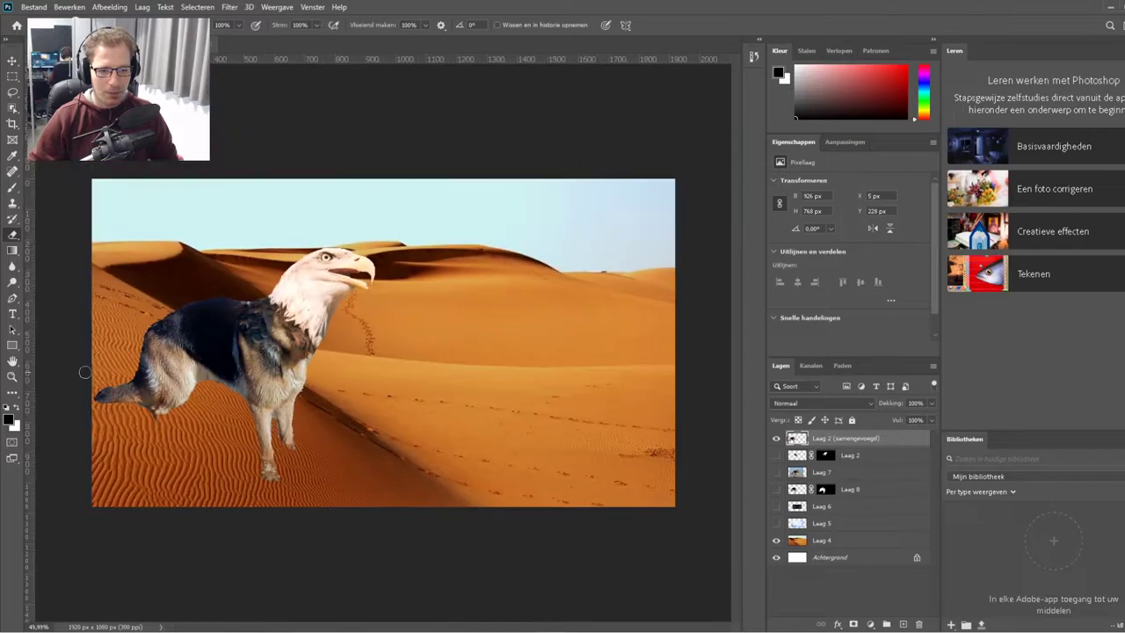
{"action": "scroll", "coordinate": [172, 285], "scroll_direction": "up", "scroll_amount": 4}
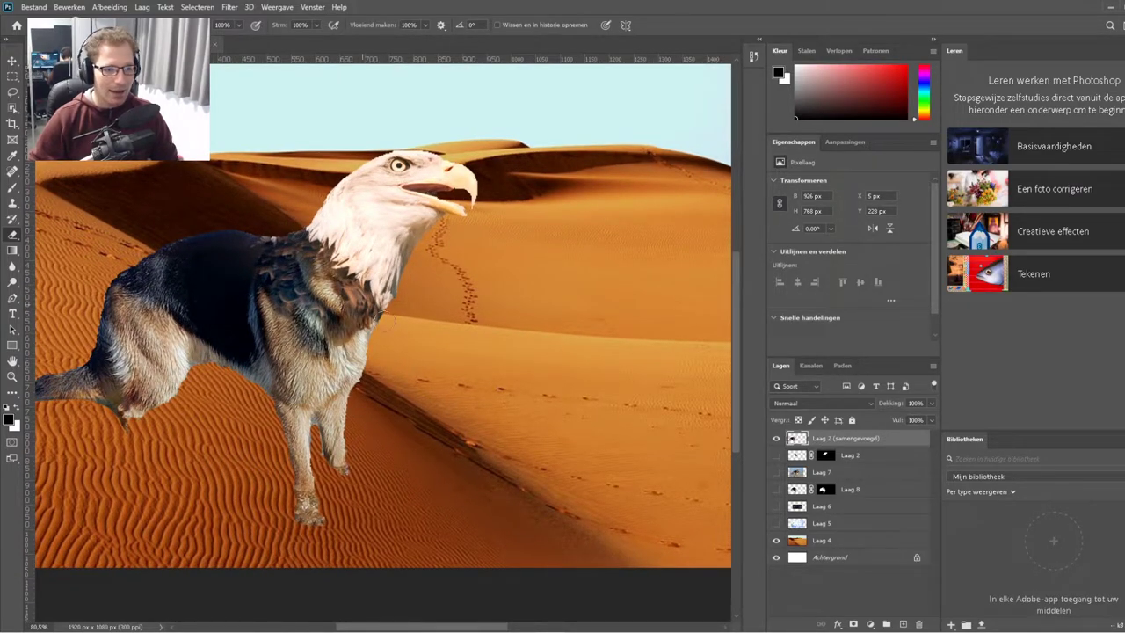
{"action": "scroll", "coordinate": [369, 409], "scroll_direction": "up", "scroll_amount": 1}
{"action": "scroll", "coordinate": [369, 409], "scroll_direction": "up", "scroll_amount": 1}
{"action": "scroll", "coordinate": [369, 409], "scroll_direction": "up", "scroll_amount": 1}
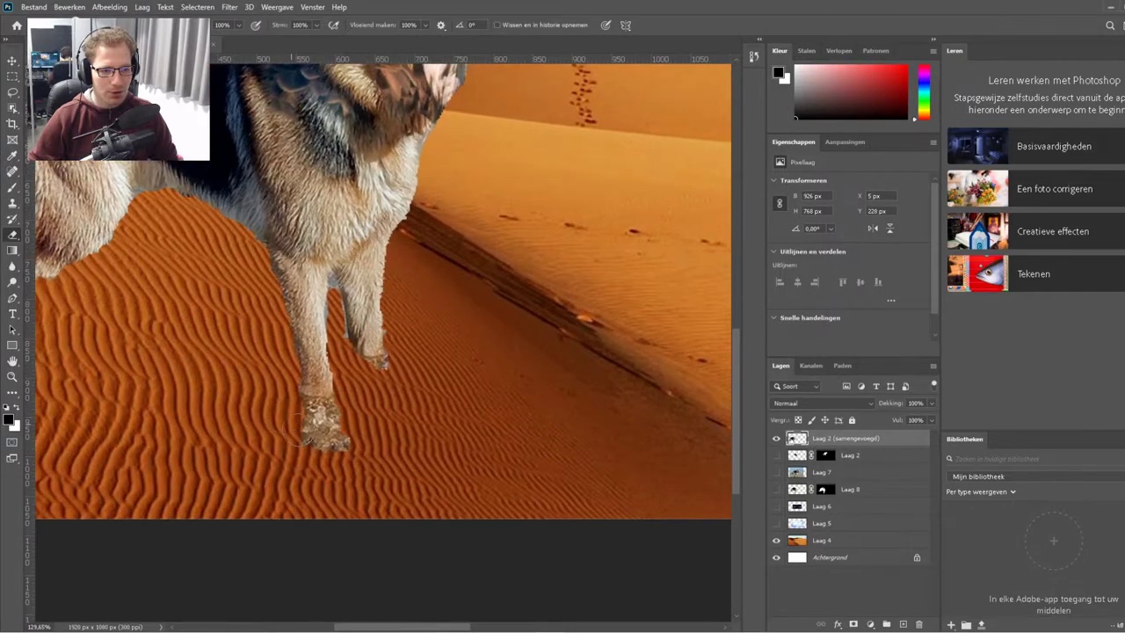
{"action": "scroll", "coordinate": [220, 377], "scroll_direction": "down", "scroll_amount": 1}
{"action": "scroll", "coordinate": [222, 380], "scroll_direction": "down", "scroll_amount": 1}
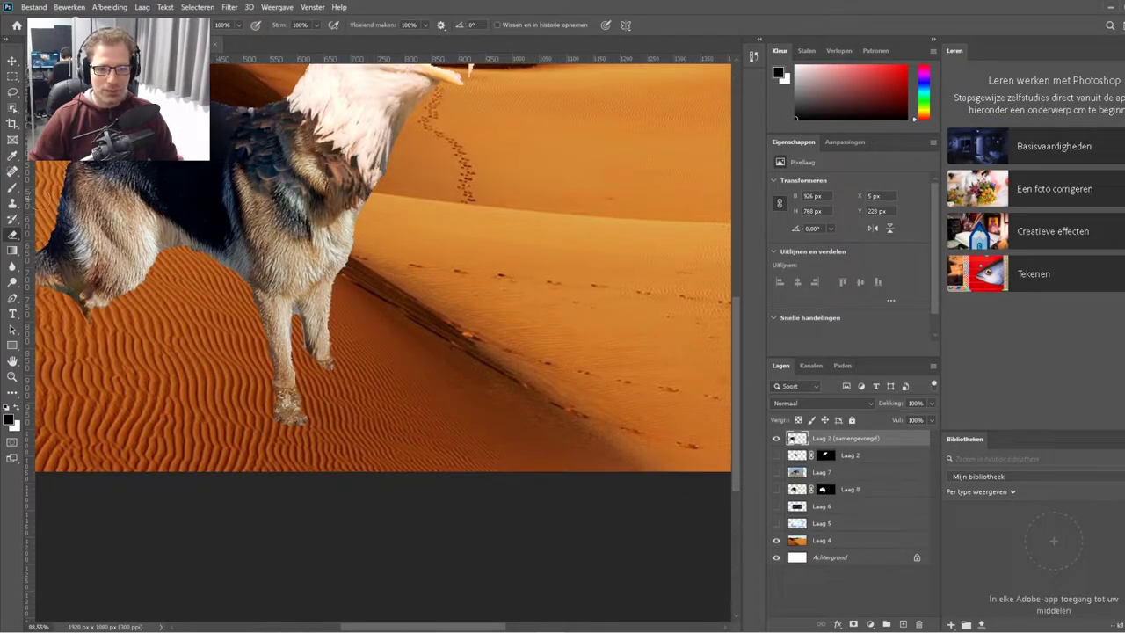
With the Spot Healing Brush, heal the bottoms of the front and right paws into the sand.
{"action": "left_click", "coordinate": [12, 174]}
{"action": "scroll", "coordinate": [332, 433], "scroll_direction": "up", "scroll_amount": 2}
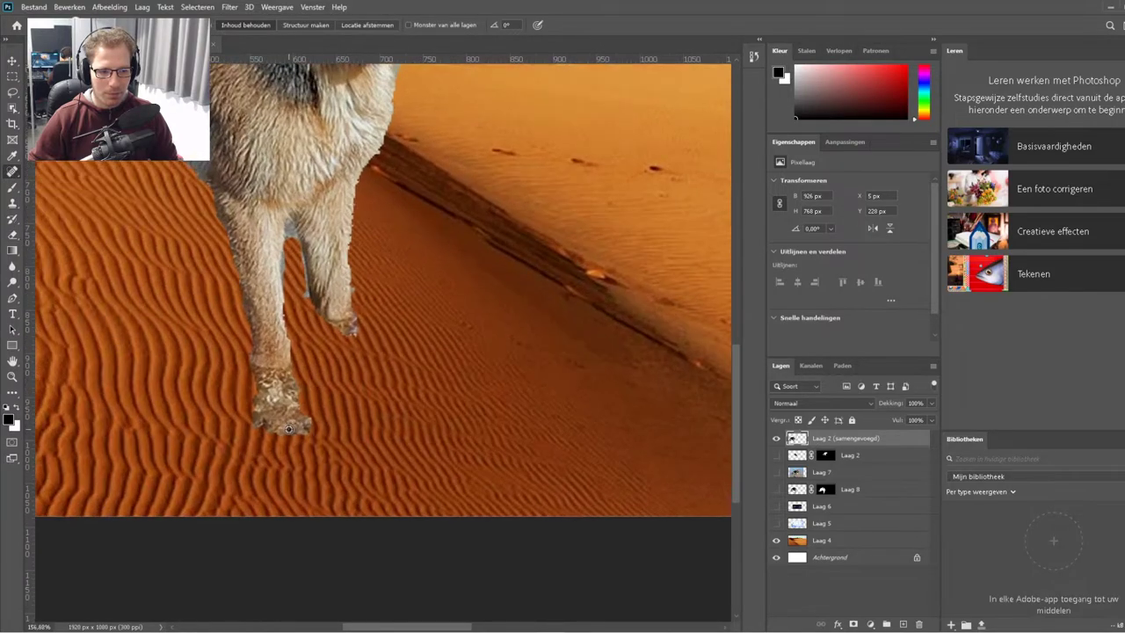
{"action": "scroll", "coordinate": [331, 433], "scroll_direction": "up", "scroll_amount": 3}
{"action": "left_click_drag", "start_coordinate": [251, 430], "coordinate": [318, 438]}
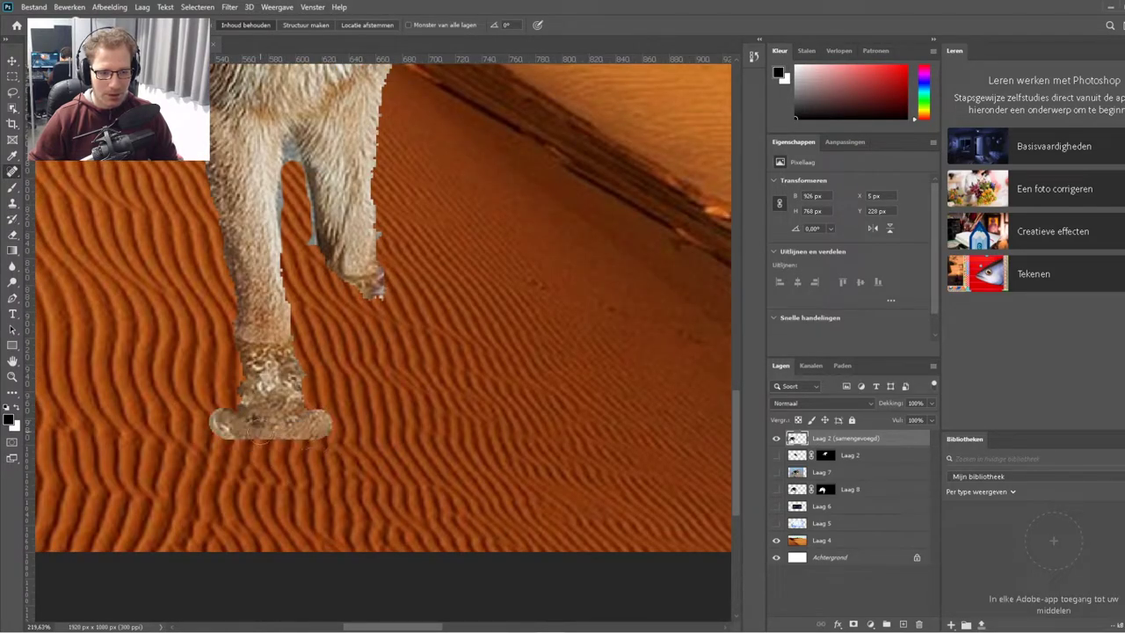
{"action": "key", "text": "ctrl+z"}
{"action": "left_click_drag", "start_coordinate": [242, 429], "coordinate": [319, 415]}
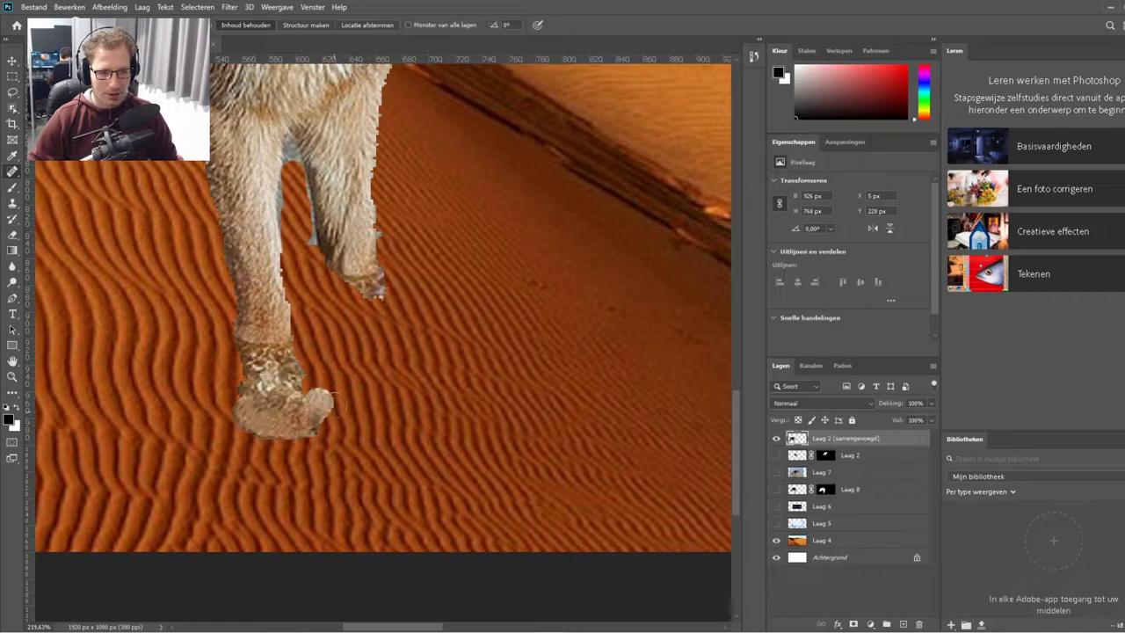
{"action": "left_click_drag", "start_coordinate": [249, 415], "coordinate": [330, 429]}
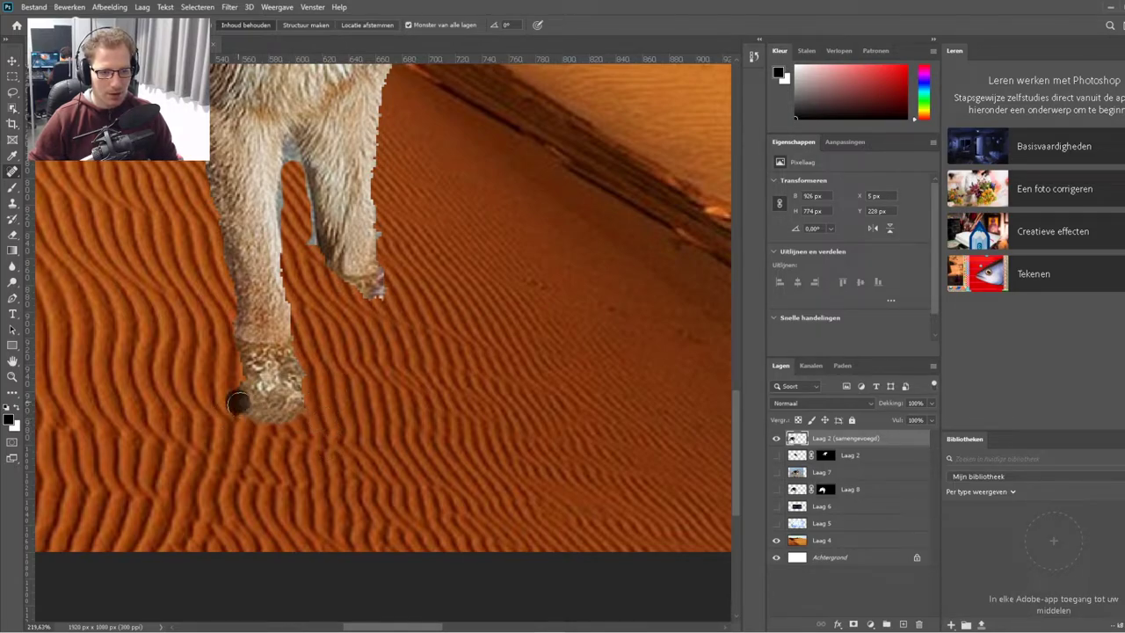
{"action": "left_click_drag", "start_coordinate": [235, 403], "coordinate": [312, 413]}
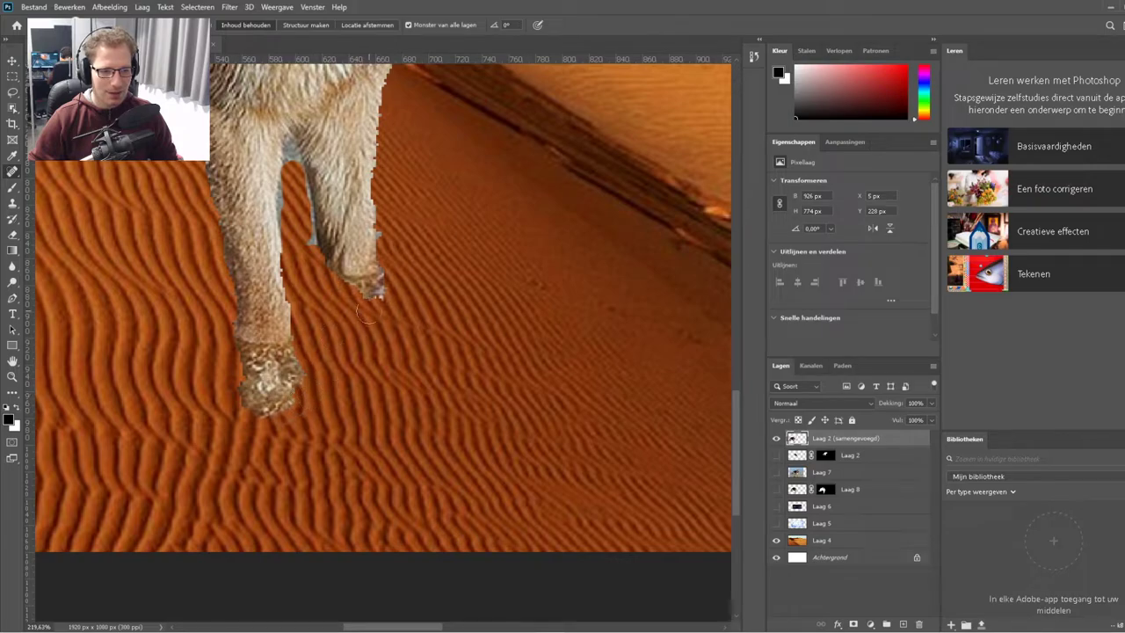
{"action": "mouse_move", "coordinate": [328, 261]}
{"action": "left_mouse_down"}
{"action": "mouse_move", "coordinate": [387, 286]}
{"action": "mouse_move", "coordinate": [307, 233]}
{"action": "left_mouse_up"}
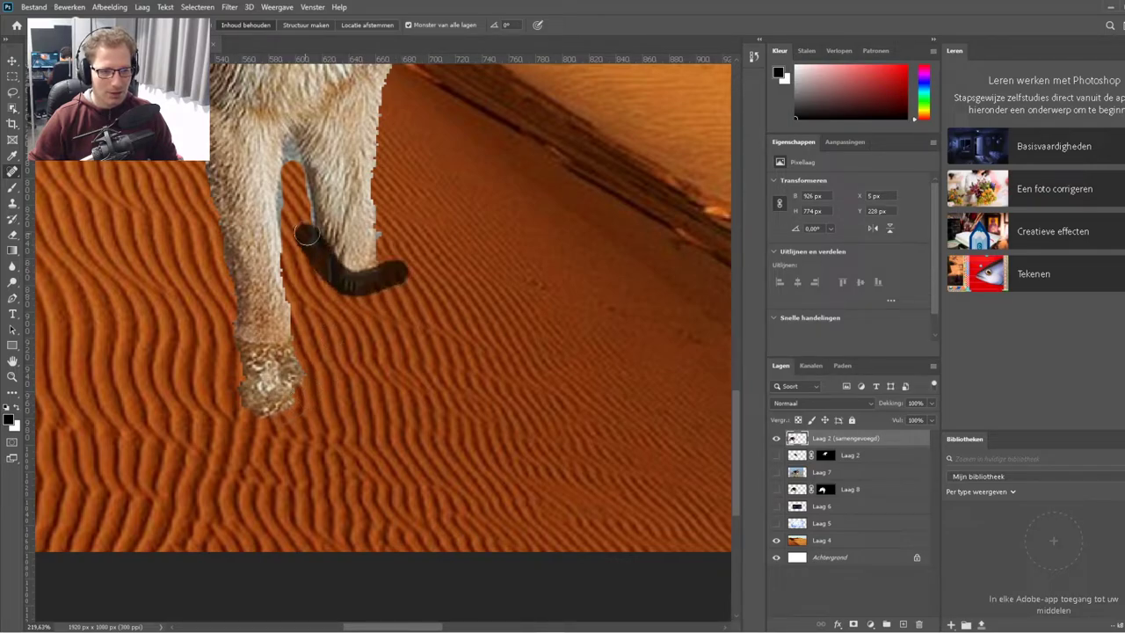
Heal the grey fringe along the leg edge into the surrounding orange sand.
{"action": "scroll", "coordinate": [334, 261], "scroll_direction": "down", "scroll_amount": 2}
{"action": "scroll", "coordinate": [366, 239], "scroll_direction": "down", "scroll_amount": 1}
{"action": "scroll", "coordinate": [366, 238], "scroll_direction": "up", "scroll_amount": 3}
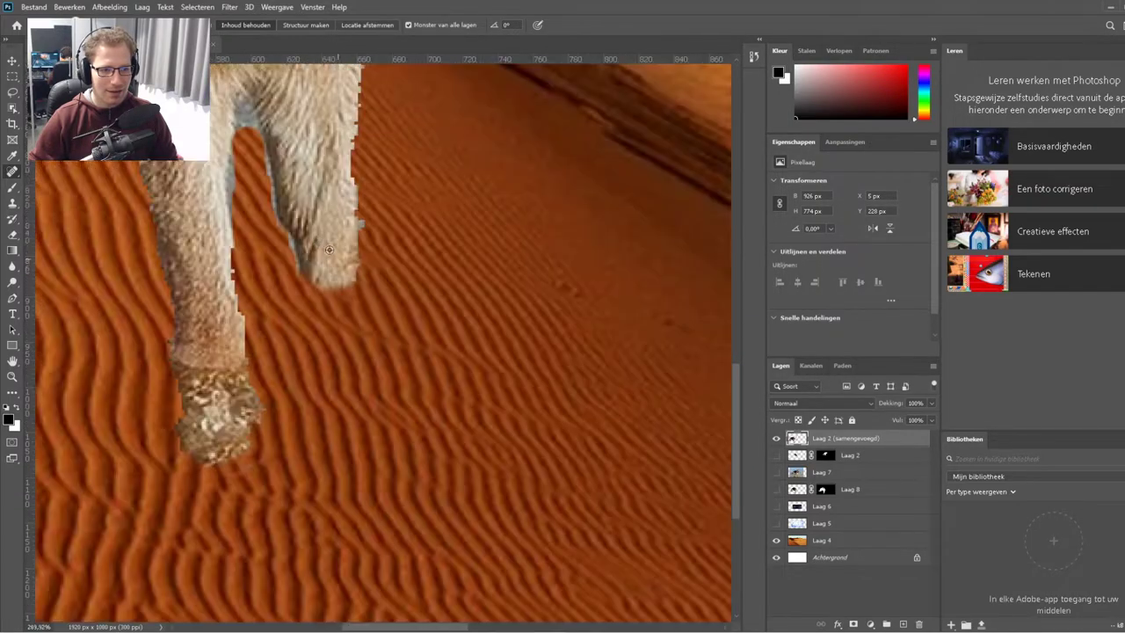
{"action": "scroll", "coordinate": [287, 260], "scroll_direction": "up", "scroll_amount": 2}
{"action": "scroll", "coordinate": [286, 260], "scroll_direction": "down", "scroll_amount": 1}
{"action": "scroll", "coordinate": [220, 255], "scroll_direction": "down", "scroll_amount": 3}
{"action": "scroll", "coordinate": [131, 247], "scroll_direction": "down", "scroll_amount": 2}
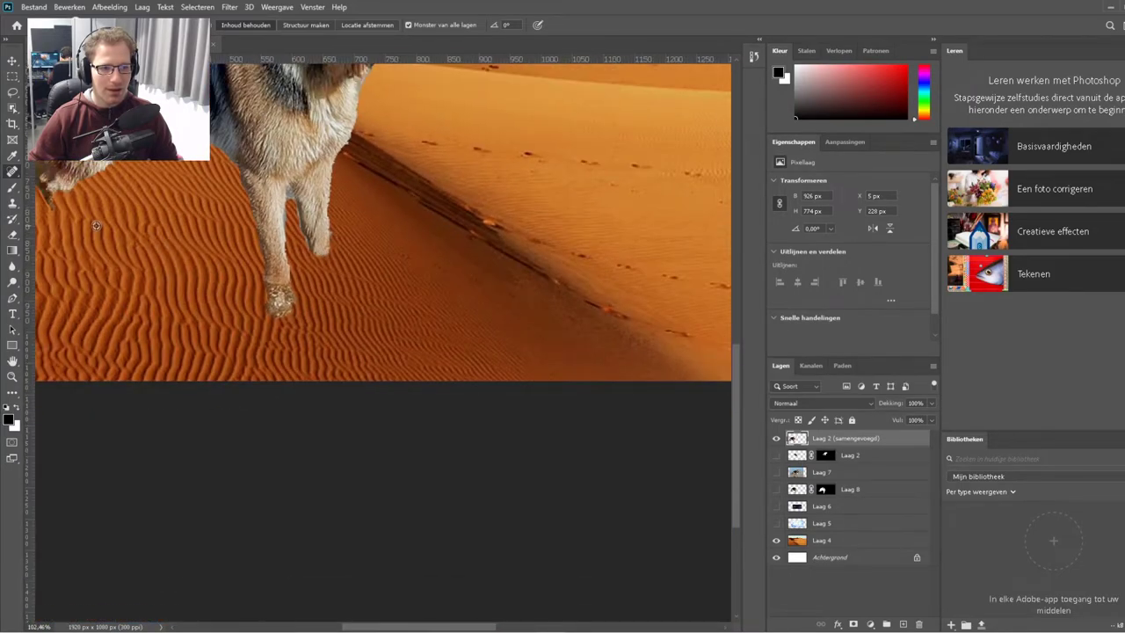
{"action": "scroll", "coordinate": [93, 242], "scroll_direction": "down", "scroll_amount": 2}
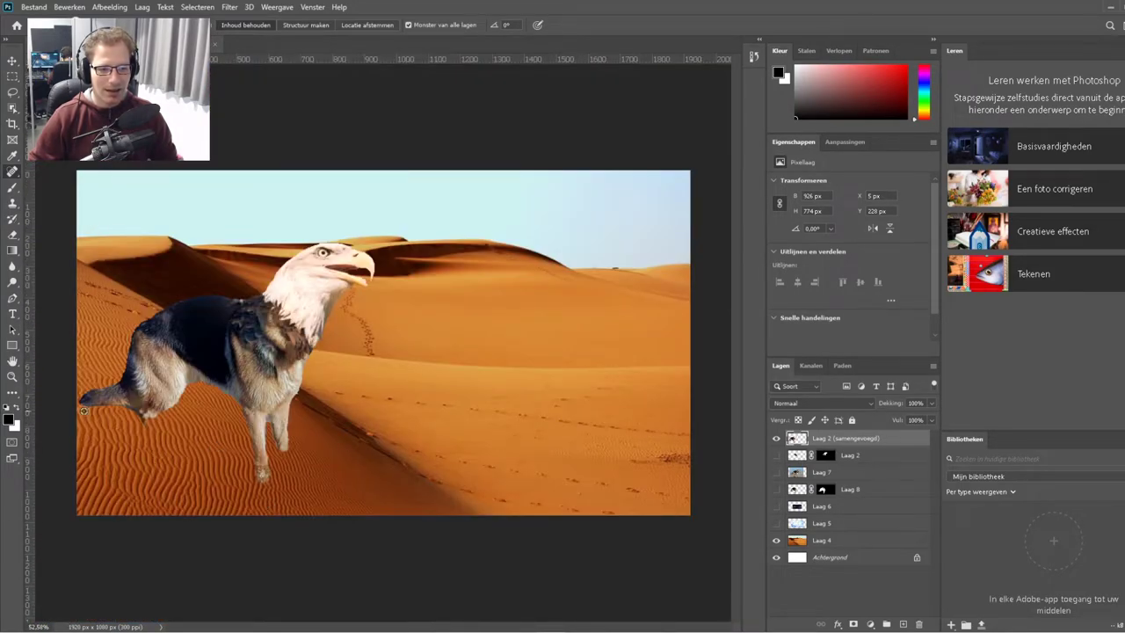
{"action": "scroll", "coordinate": [191, 472], "scroll_direction": "up", "scroll_amount": 2}
{"action": "scroll", "coordinate": [192, 448], "scroll_direction": "up", "scroll_amount": 2}
{"action": "scroll", "coordinate": [193, 446], "scroll_direction": "up", "scroll_amount": 2}
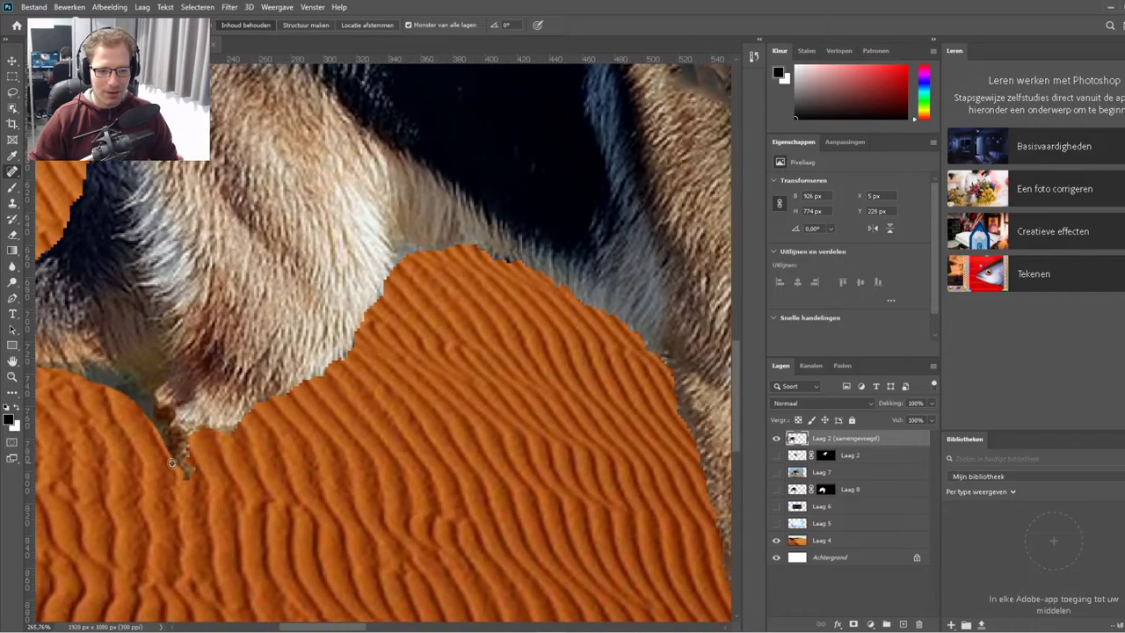
{"action": "left_click_drag", "start_coordinate": [207, 457], "coordinate": [88, 371]}
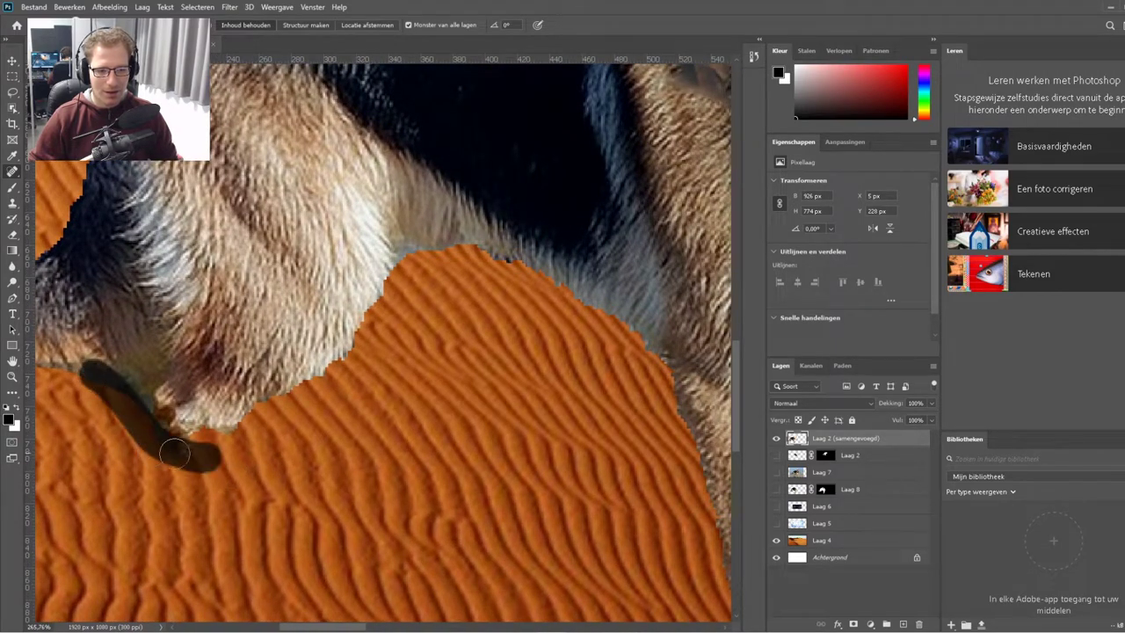
{"action": "left_click_drag", "start_coordinate": [211, 453], "coordinate": [96, 376]}
{"action": "mouse_move", "coordinate": [179, 428]}
{"action": "left_mouse_down"}
{"action": "mouse_move", "coordinate": [92, 385]}
{"action": "mouse_move", "coordinate": [137, 388]}
{"action": "mouse_move", "coordinate": [146, 417]}
{"action": "mouse_move", "coordinate": [97, 368]}
{"action": "left_mouse_up"}
{"action": "scroll", "coordinate": [140, 422], "scroll_direction": "down", "scroll_amount": 4}
{"action": "scroll", "coordinate": [137, 420], "scroll_direction": "down", "scroll_amount": 3}
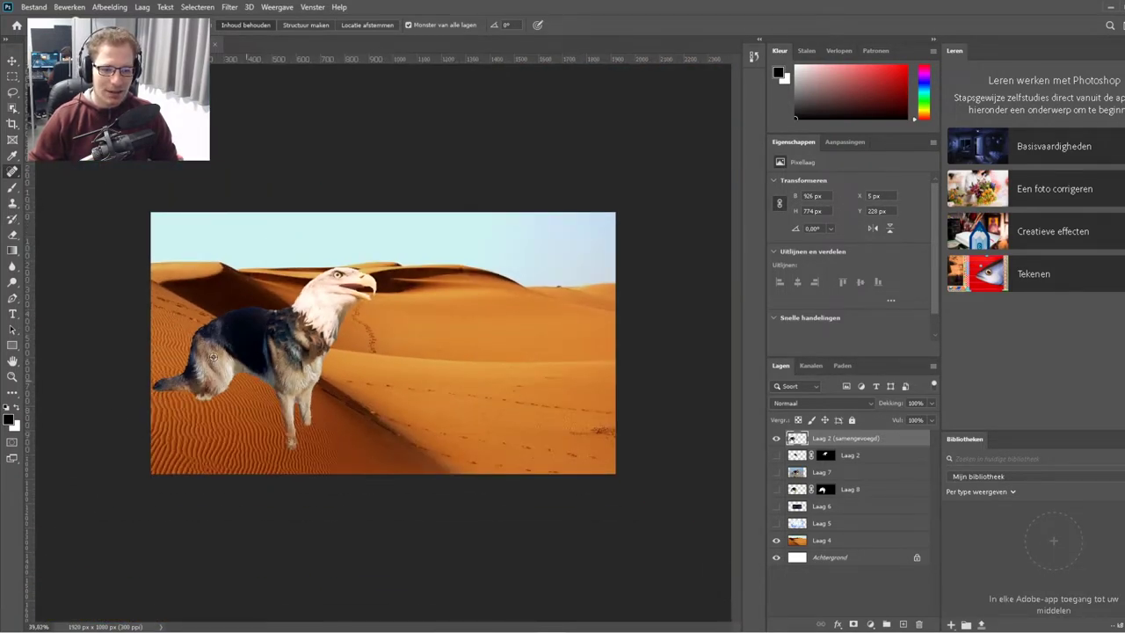
Heal the sand along the underside of the dog's tail with the Spot Healing Brush.
{"action": "scroll", "coordinate": [186, 376], "scroll_direction": "up", "scroll_amount": 2}
{"action": "scroll", "coordinate": [77, 402], "scroll_direction": "down", "scroll_amount": 1}
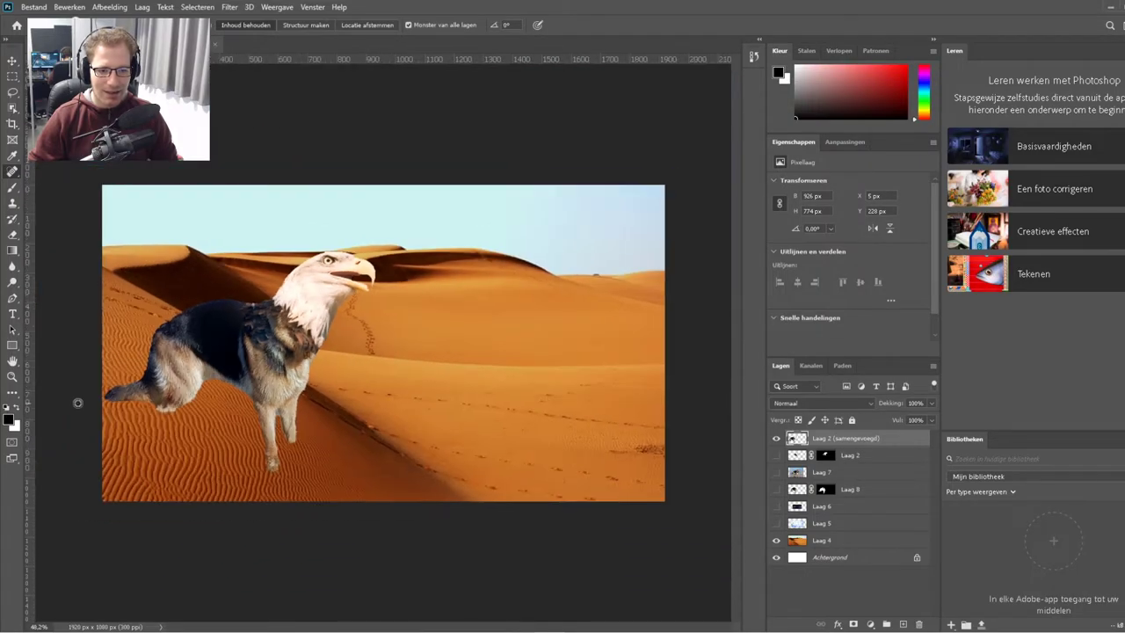
{"action": "scroll", "coordinate": [78, 403], "scroll_direction": "up", "scroll_amount": 1}
{"action": "scroll", "coordinate": [277, 511], "scroll_direction": "up", "scroll_amount": 2}
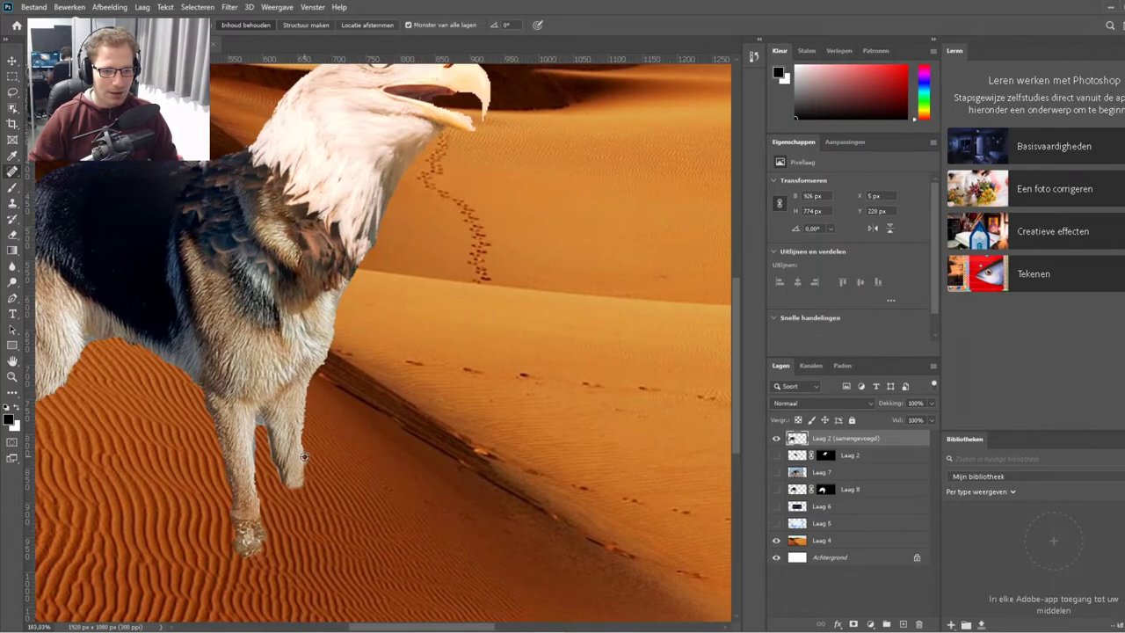
{"action": "scroll", "coordinate": [277, 511], "scroll_direction": "up", "scroll_amount": 2}
{"action": "left_click_drag", "start_coordinate": [427, 629], "coordinate": [308, 629]}
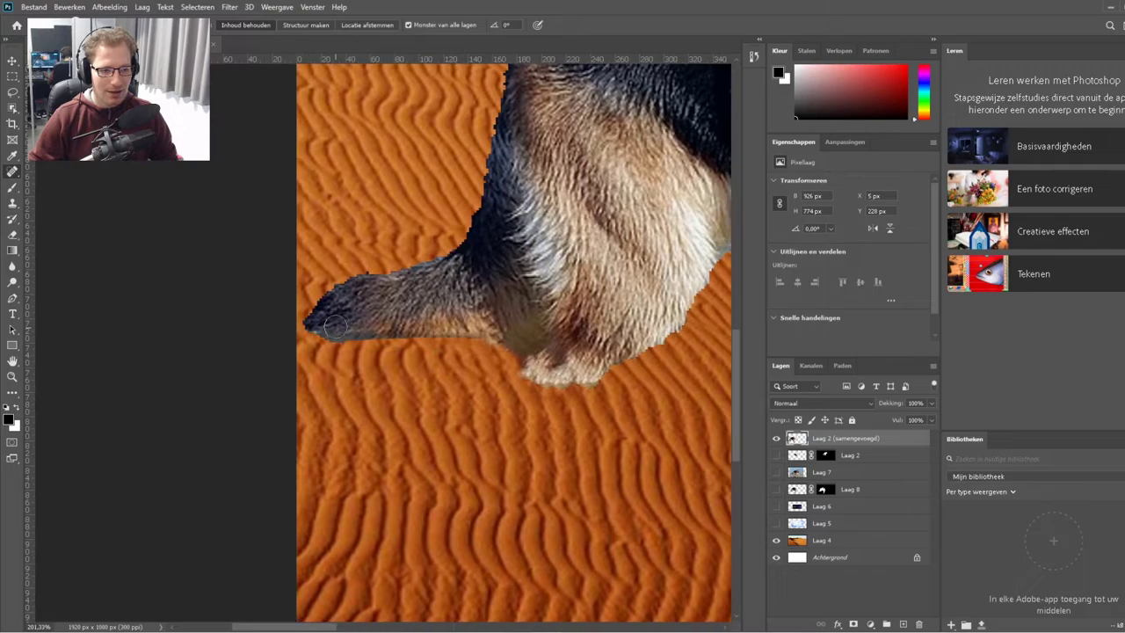
{"action": "mouse_move", "coordinate": [303, 336]}
{"action": "left_mouse_down"}
{"action": "mouse_move", "coordinate": [531, 325]}
{"action": "mouse_move", "coordinate": [505, 374]}
{"action": "left_mouse_up"}
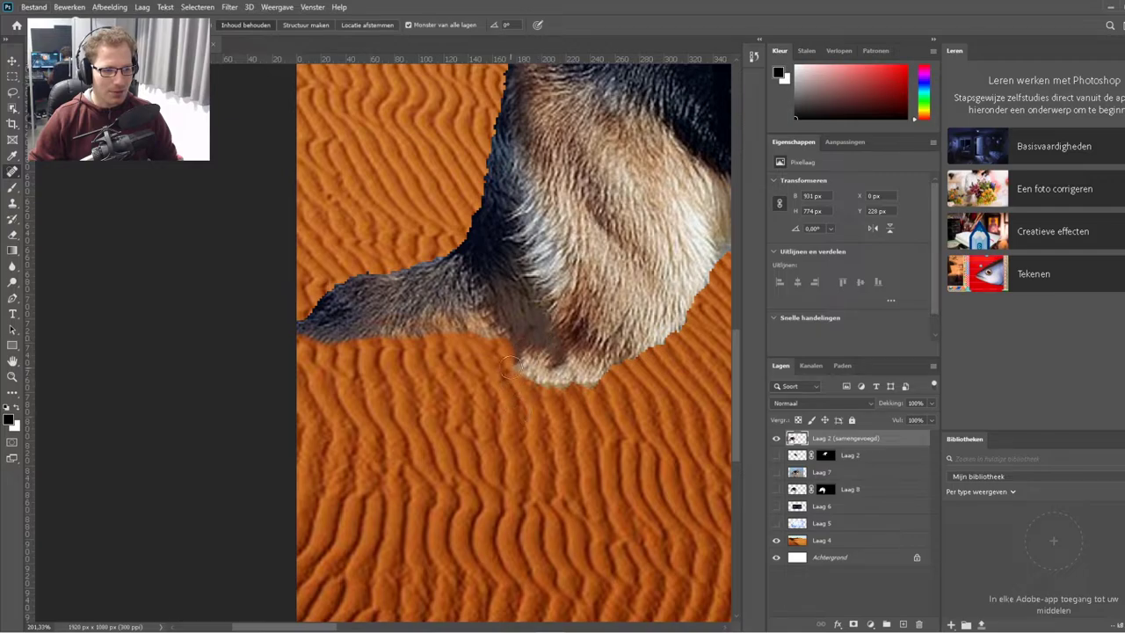
Fit the image on screen and heal the foot's bottom and shadow into the rippled sand.
{"action": "key", "text": "ctrl+0"}
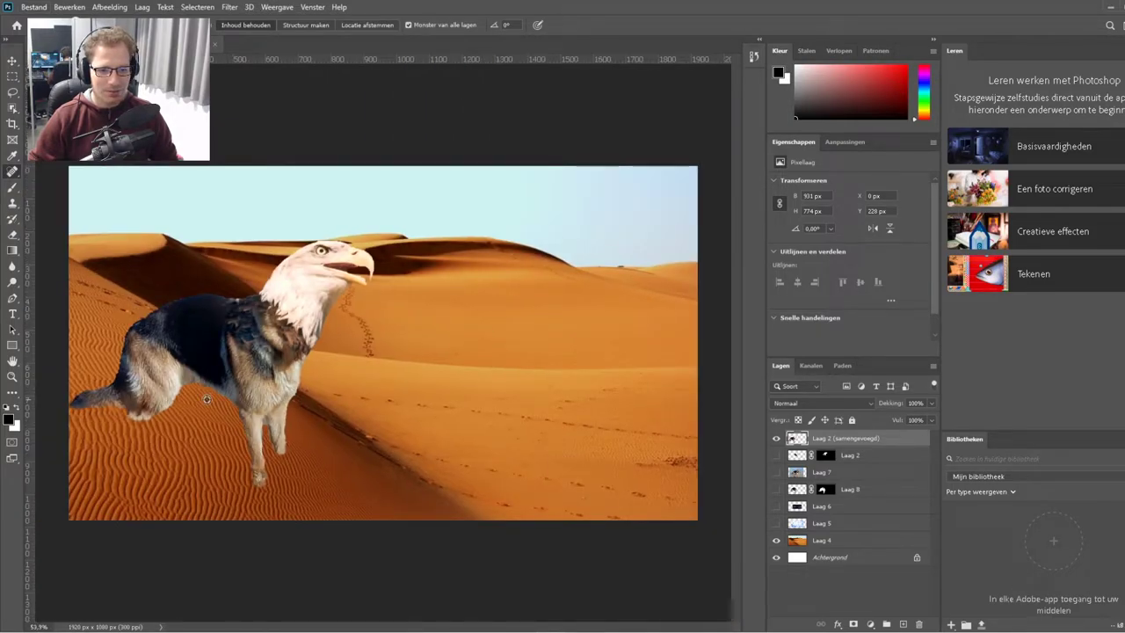
{"action": "scroll", "coordinate": [233, 446], "scroll_direction": "up", "scroll_amount": 3}
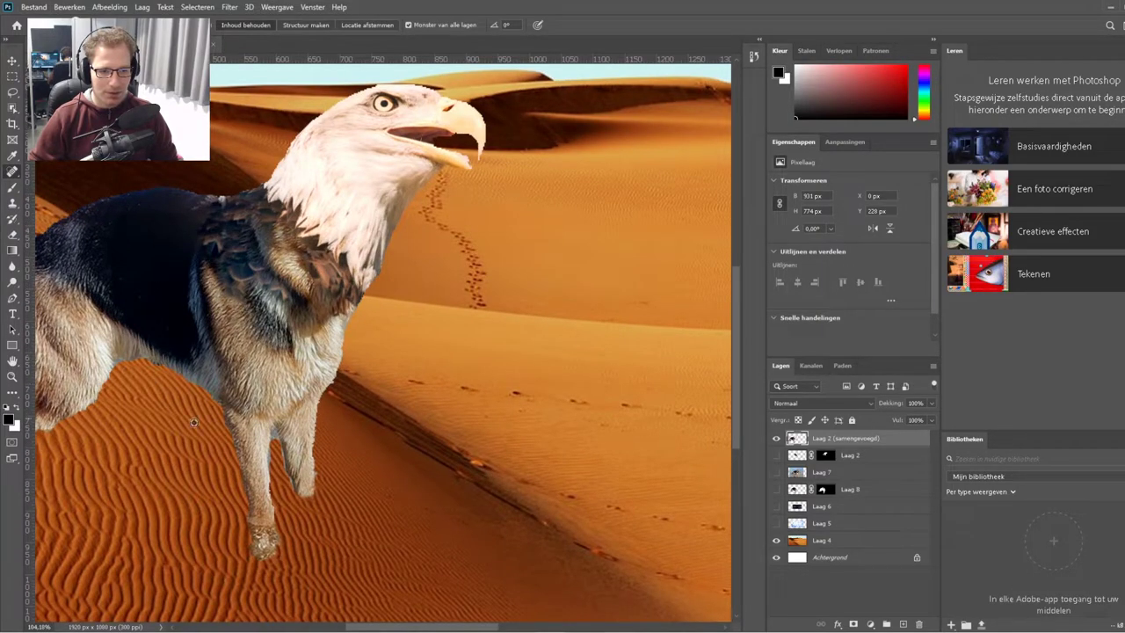
{"action": "scroll", "coordinate": [290, 455], "scroll_direction": "up", "scroll_amount": 3}
{"action": "scroll", "coordinate": [316, 492], "scroll_direction": "down", "scroll_amount": 1}
{"action": "scroll", "coordinate": [334, 518], "scroll_direction": "down", "scroll_amount": 2}
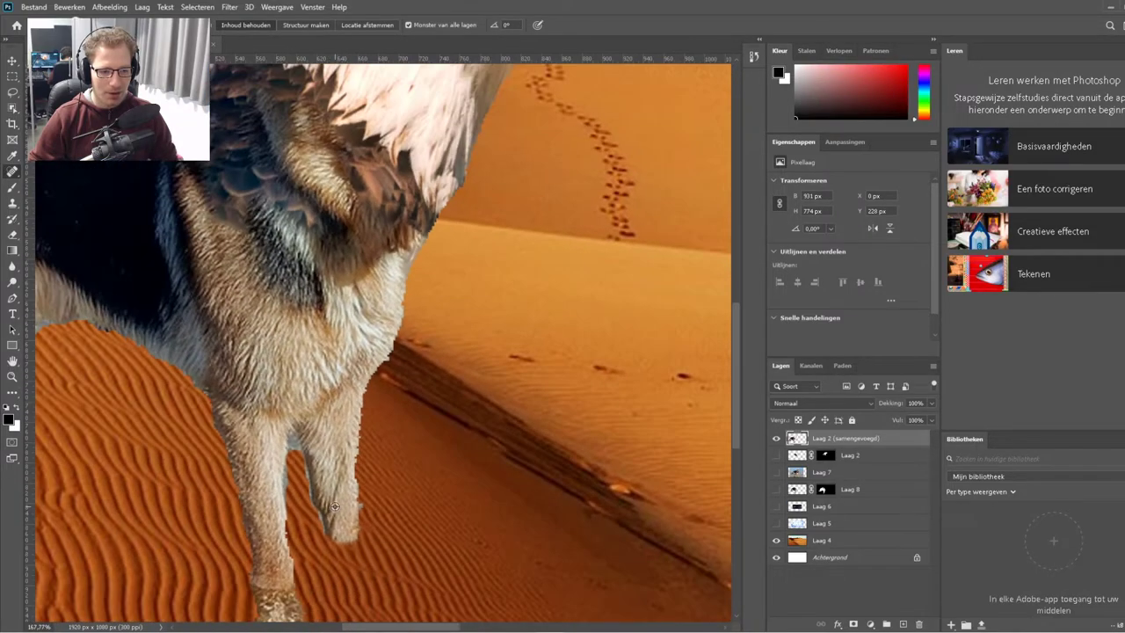
{"action": "scroll", "coordinate": [342, 527], "scroll_direction": "down", "scroll_amount": 1}
{"action": "scroll", "coordinate": [343, 527], "scroll_direction": "down", "scroll_amount": 2}
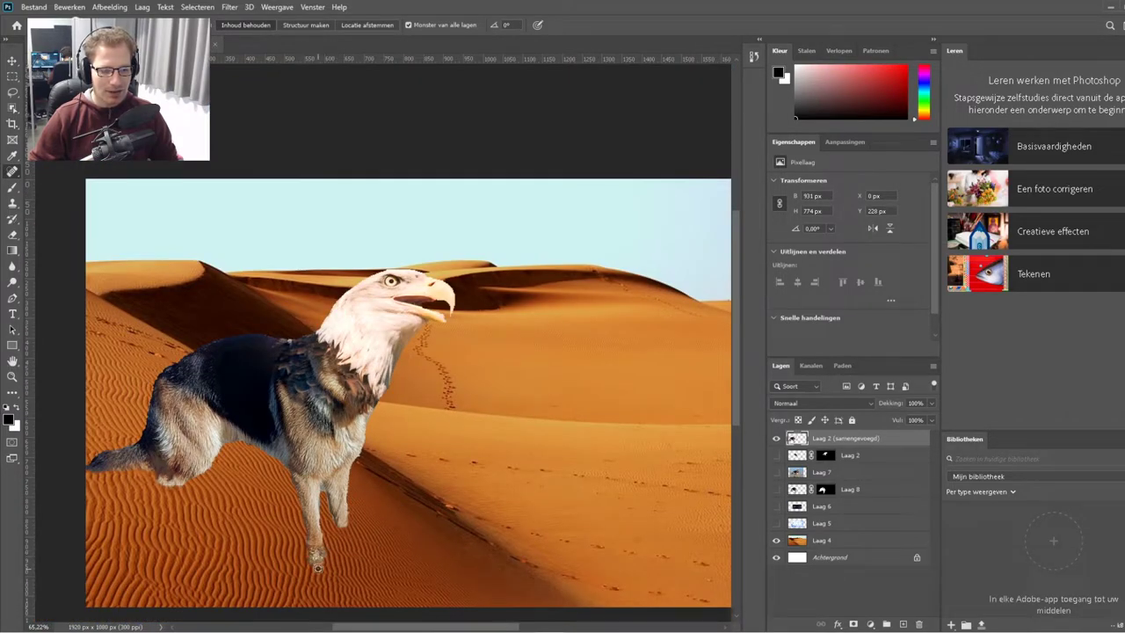
{"action": "scroll", "coordinate": [340, 573], "scroll_direction": "up", "scroll_amount": 3}
{"action": "scroll", "coordinate": [340, 573], "scroll_direction": "up", "scroll_amount": 3}
{"action": "mouse_move", "coordinate": [233, 457]}
{"action": "left_mouse_down"}
{"action": "mouse_move", "coordinate": [215, 492]}
{"action": "mouse_move", "coordinate": [119, 445]}
{"action": "mouse_move", "coordinate": [369, 519]}
{"action": "left_mouse_up"}
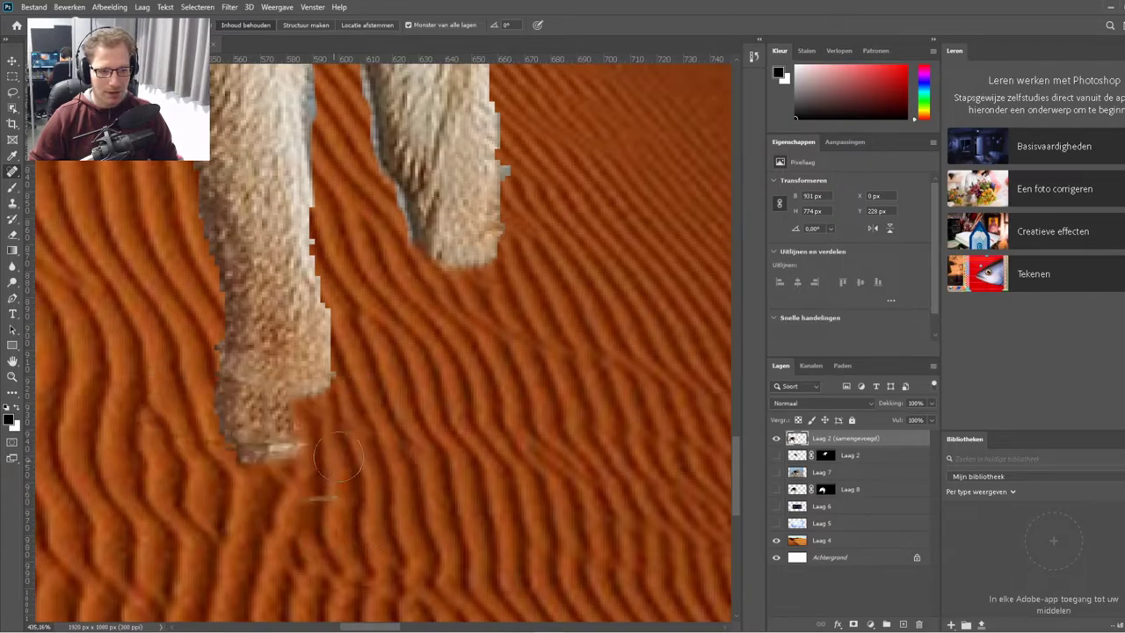
{"action": "mouse_move", "coordinate": [334, 466]}
{"action": "left_mouse_down"}
{"action": "mouse_move", "coordinate": [180, 406]}
{"action": "mouse_move", "coordinate": [501, 470]}
{"action": "mouse_move", "coordinate": [156, 401]}
{"action": "left_mouse_up"}
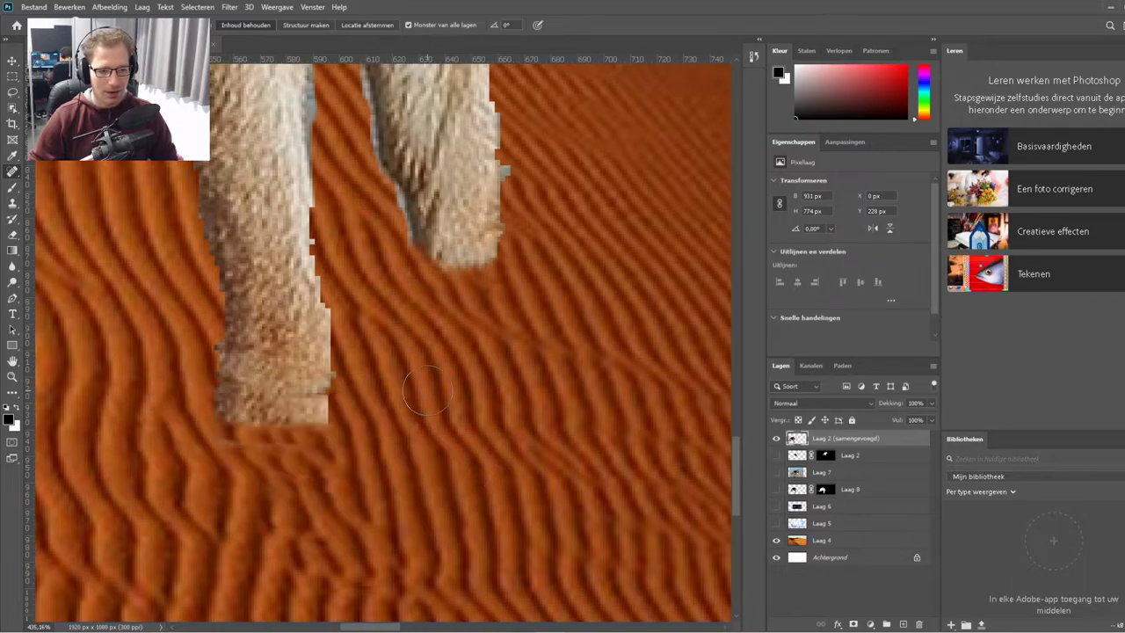
{"action": "scroll", "coordinate": [389, 402], "scroll_direction": "down", "scroll_amount": 3}
{"action": "scroll", "coordinate": [390, 403], "scroll_direction": "down", "scroll_amount": 2}
{"action": "scroll", "coordinate": [397, 403], "scroll_direction": "down", "scroll_amount": 2}
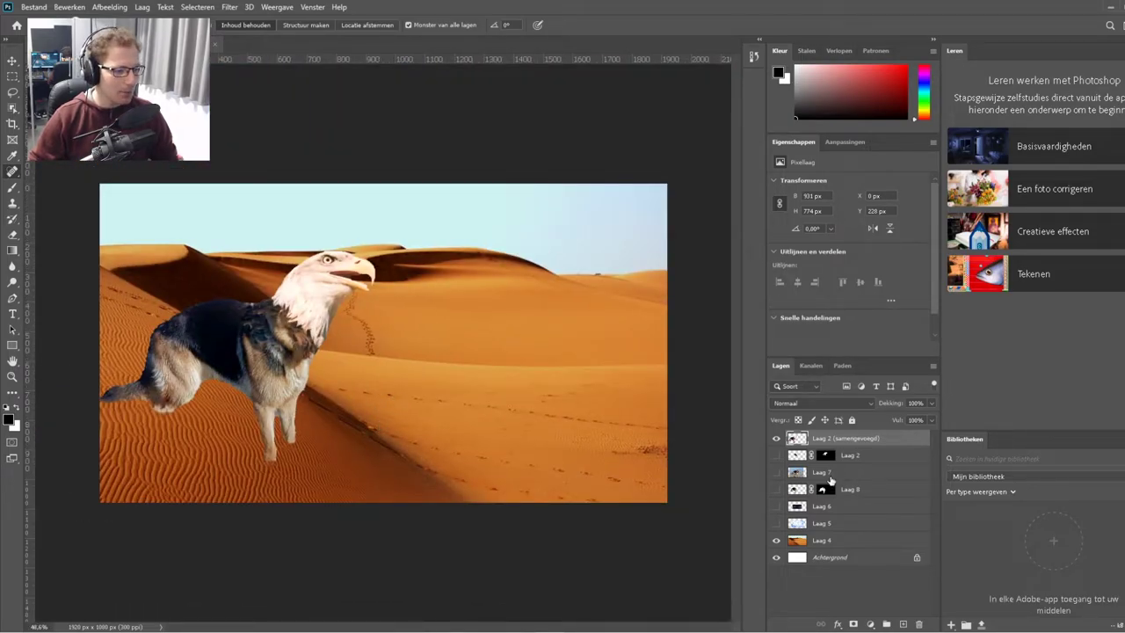
Make the raindrop layer Laag 5 visible and move it above the composite layer.
{"action": "left_click", "coordinate": [812, 525]}
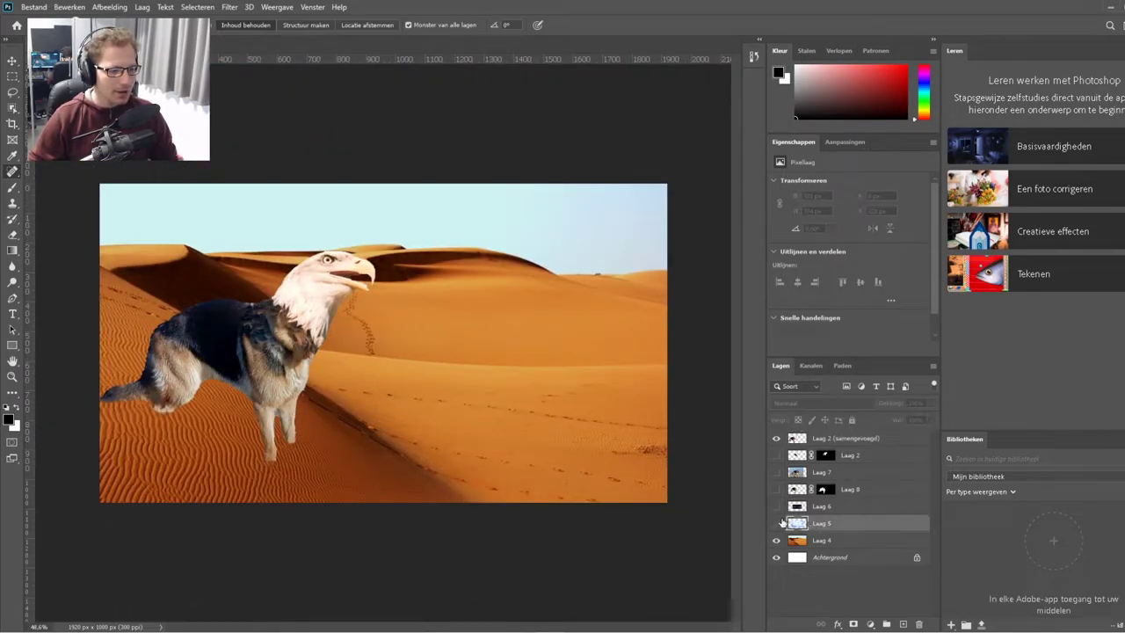
{"action": "left_click", "coordinate": [775, 523]}
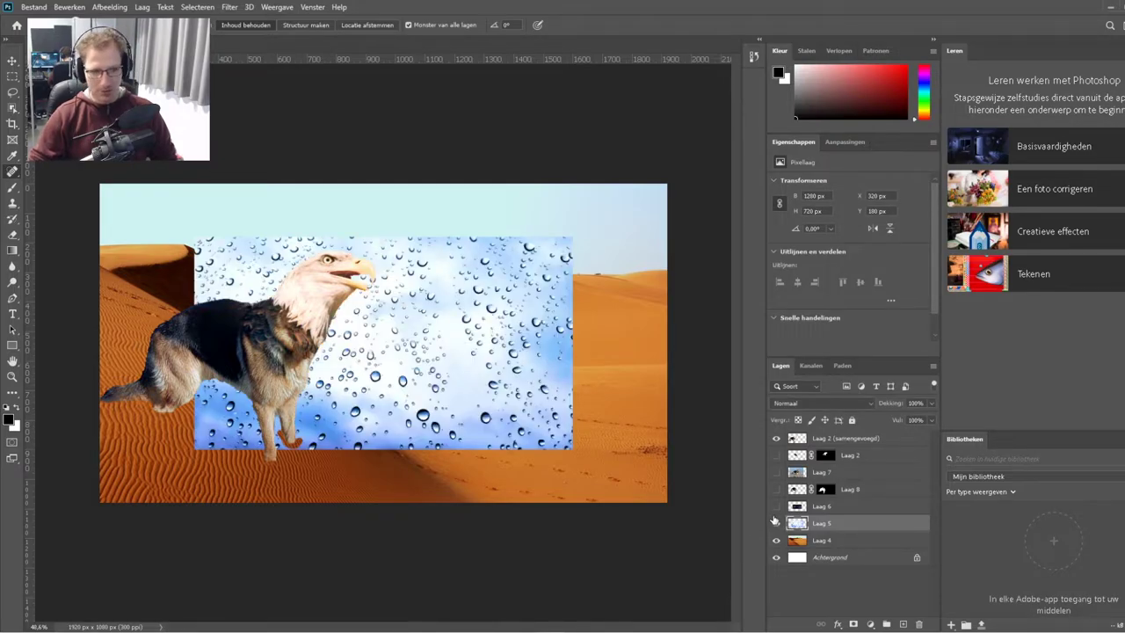
{"action": "key", "text": "ctrl+t"}
{"action": "left_click_drag", "start_coordinate": [840, 523], "coordinate": [802, 437]}
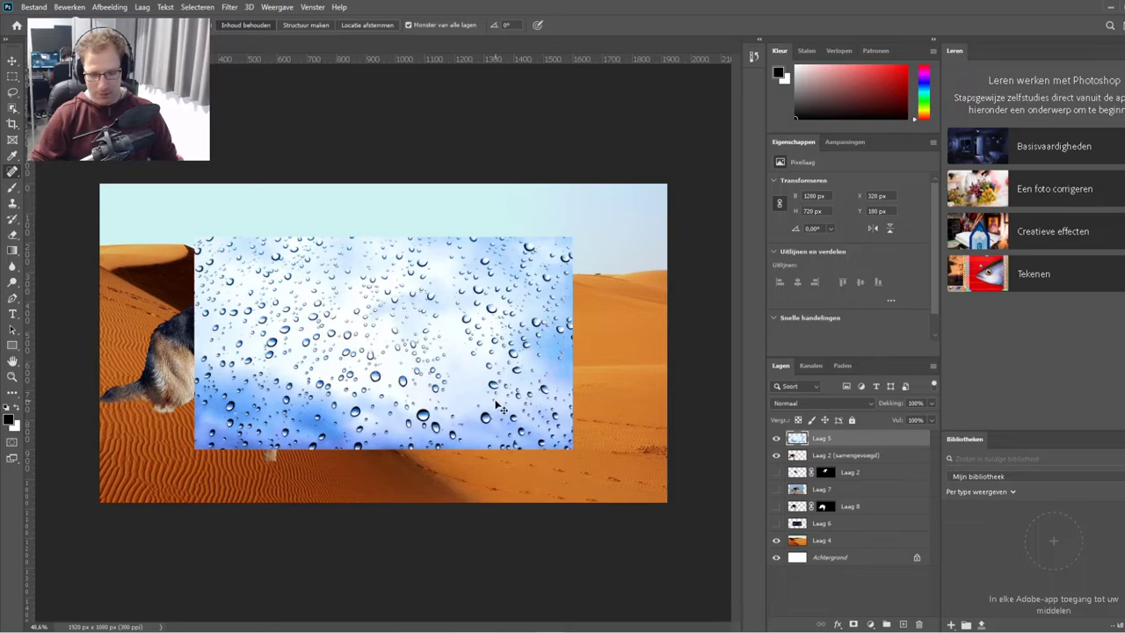
Stretch Laag 5 to 1913 × 1076 px over the canvas and open its blend-mode list.
{"action": "key", "text": "ctrl+t"}
{"action": "left_click_drag", "start_coordinate": [192, 234], "coordinate": [93, 184]}
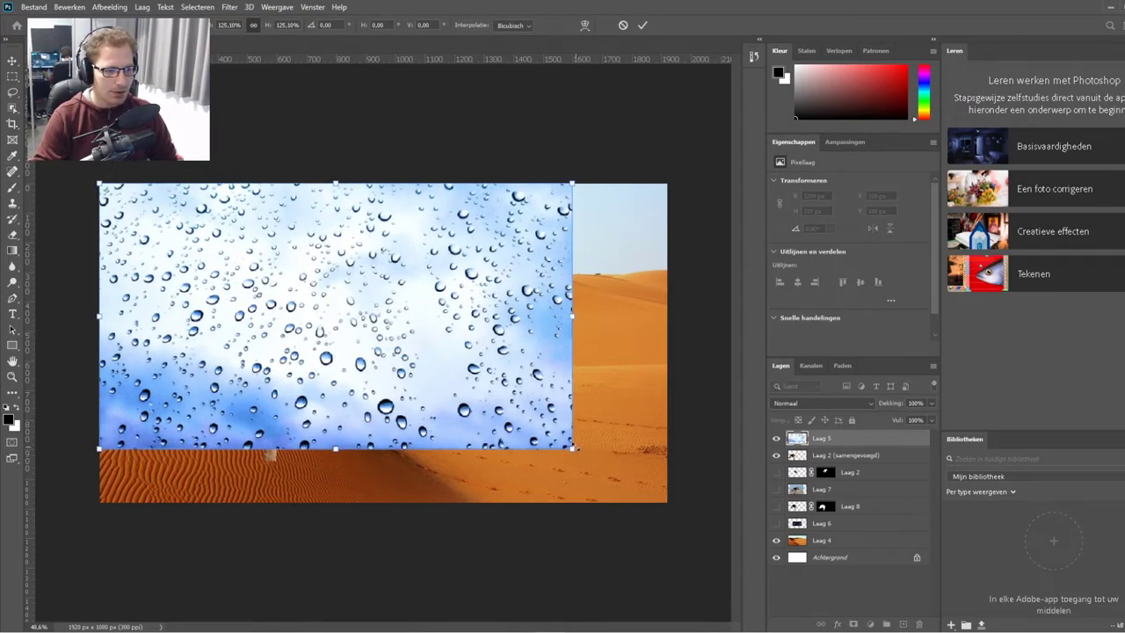
{"action": "left_click_drag", "start_coordinate": [573, 448], "coordinate": [668, 502]}
{"action": "key", "text": "Return"}
{"action": "key", "text": "j"}
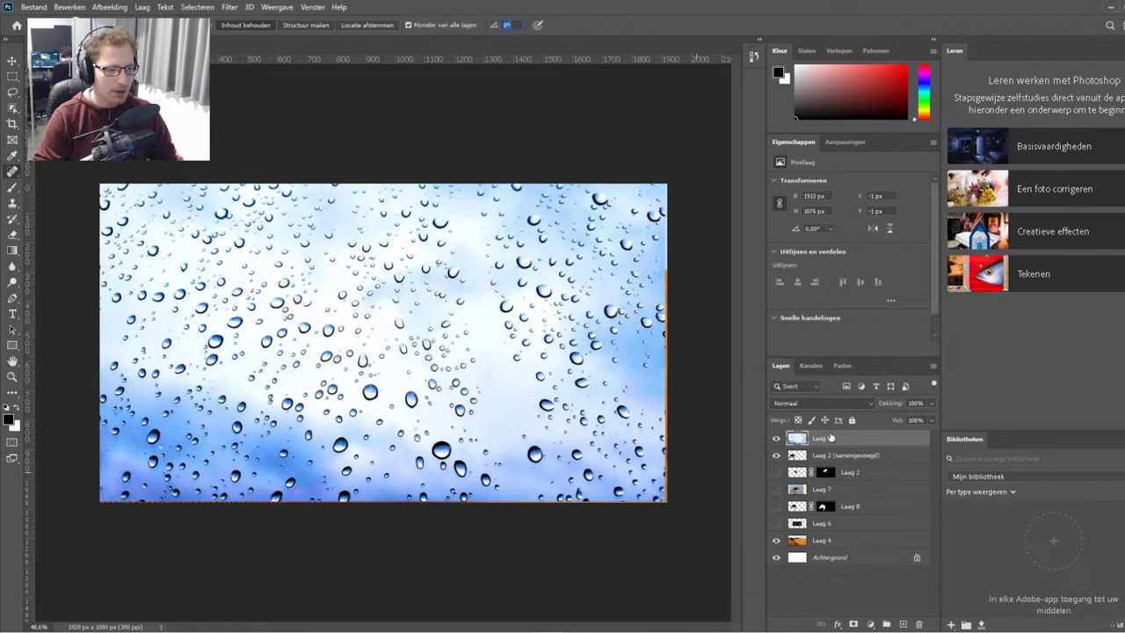
{"action": "left_click", "coordinate": [821, 403]}
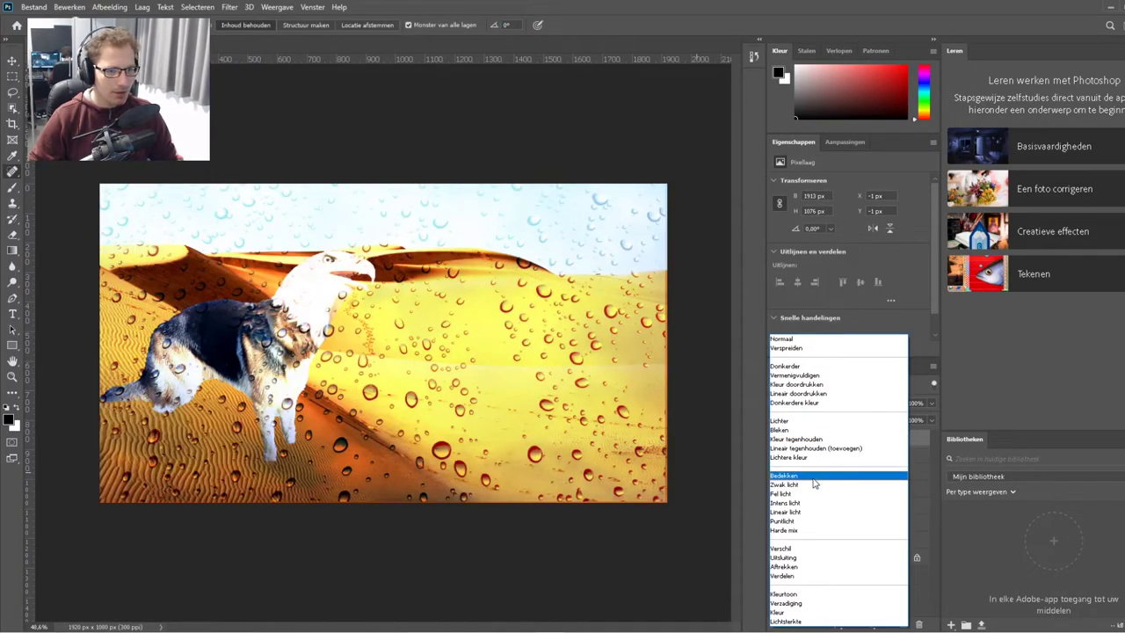
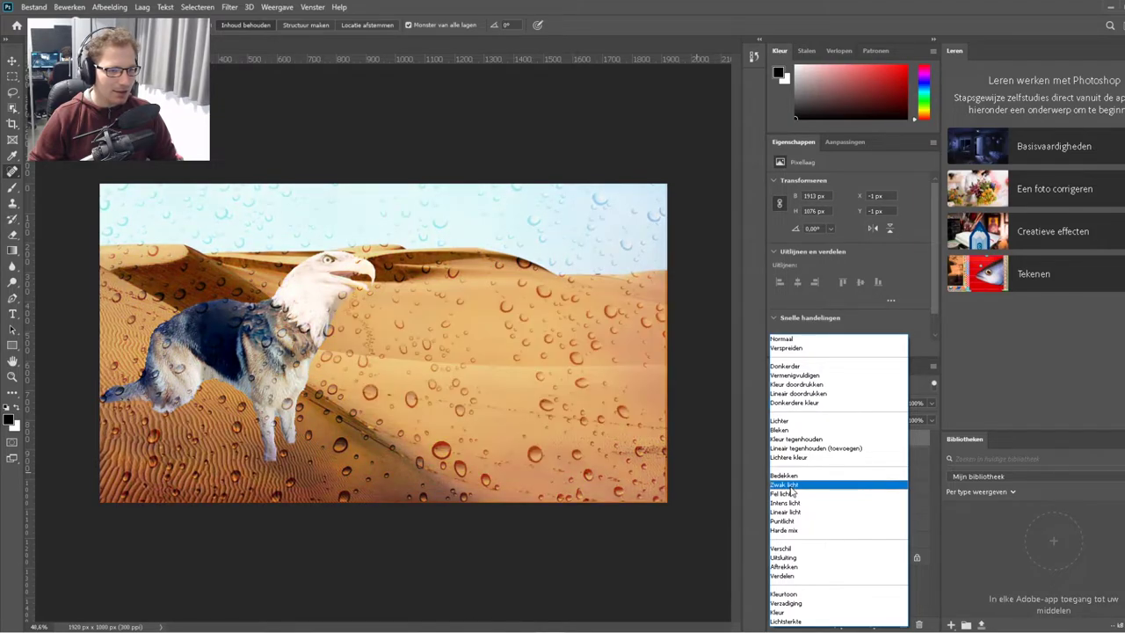
Blend the Laag 5 water drops into the desert with Bedekken mode at 66% opacity.
{"action": "left_click", "coordinate": [789, 478]}
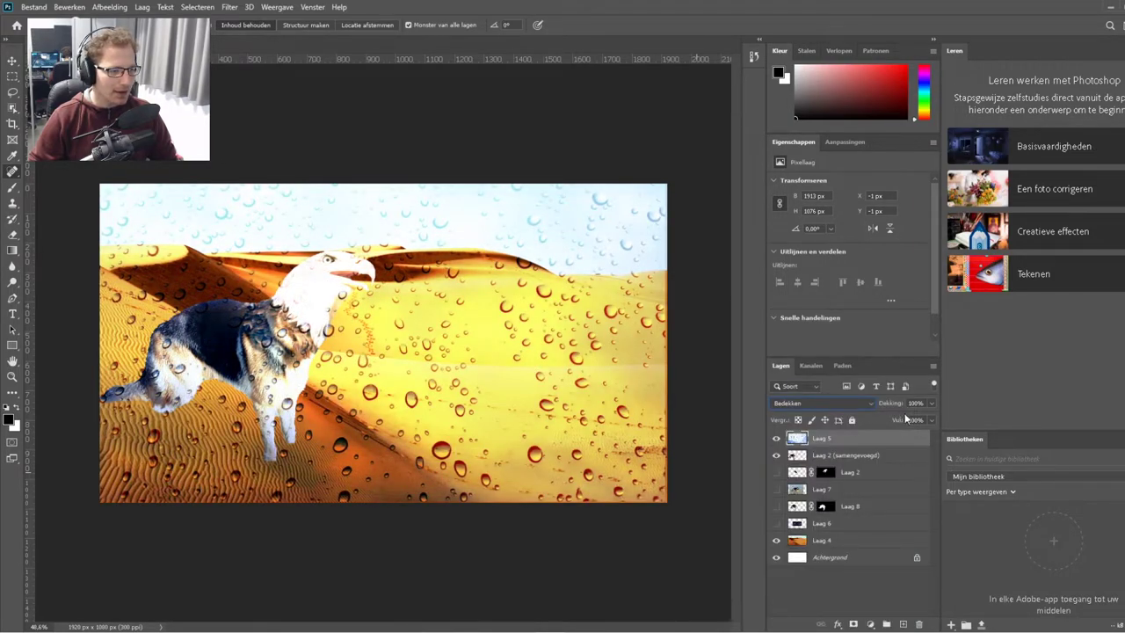
{"action": "left_click", "coordinate": [930, 404]}
{"action": "mouse_move", "coordinate": [932, 419]}
{"action": "left_mouse_down"}
{"action": "mouse_move", "coordinate": [888, 419]}
{"action": "mouse_move", "coordinate": [910, 421]}
{"action": "left_mouse_up"}
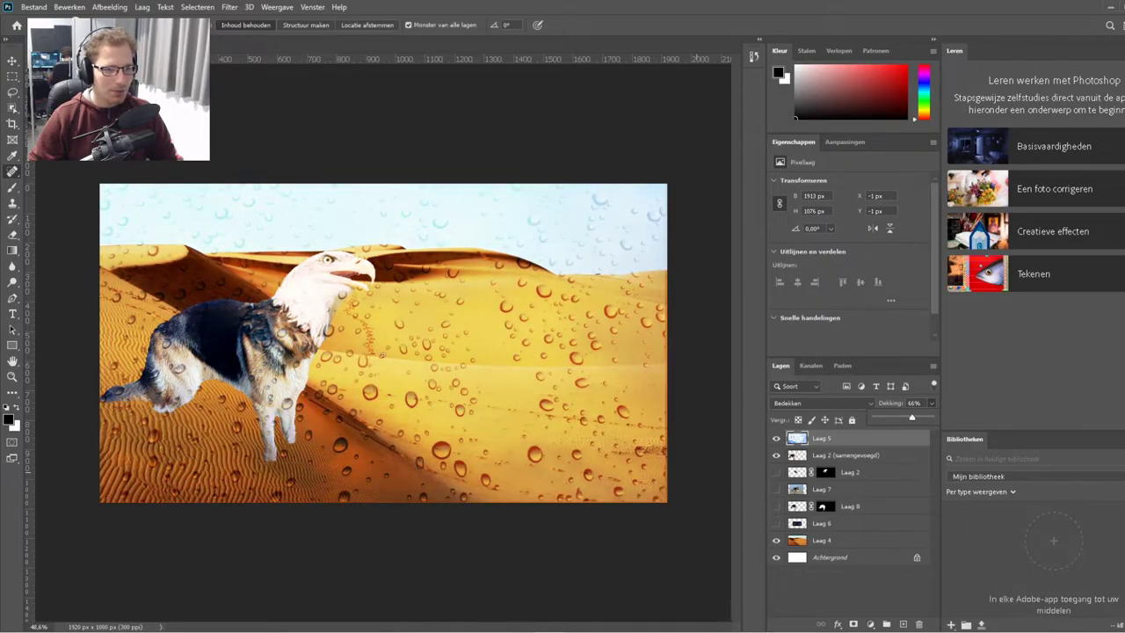
{"action": "scroll", "coordinate": [433, 269], "scroll_direction": "down", "scroll_amount": 1}
{"action": "scroll", "coordinate": [434, 269], "scroll_direction": "up", "scroll_amount": 2}
{"action": "scroll", "coordinate": [433, 269], "scroll_direction": "up", "scroll_amount": 2}
{"action": "scroll", "coordinate": [433, 269], "scroll_direction": "down", "scroll_amount": 1}
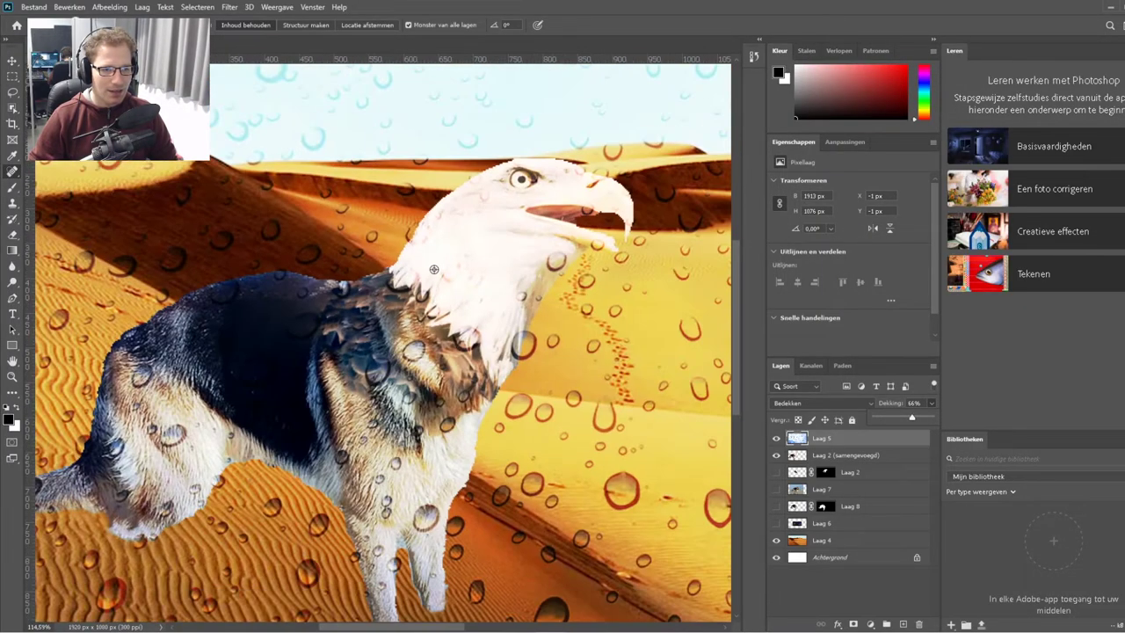
{"action": "scroll", "coordinate": [433, 269], "scroll_direction": "down", "scroll_amount": 1}
{"action": "scroll", "coordinate": [435, 271], "scroll_direction": "down", "scroll_amount": 1}
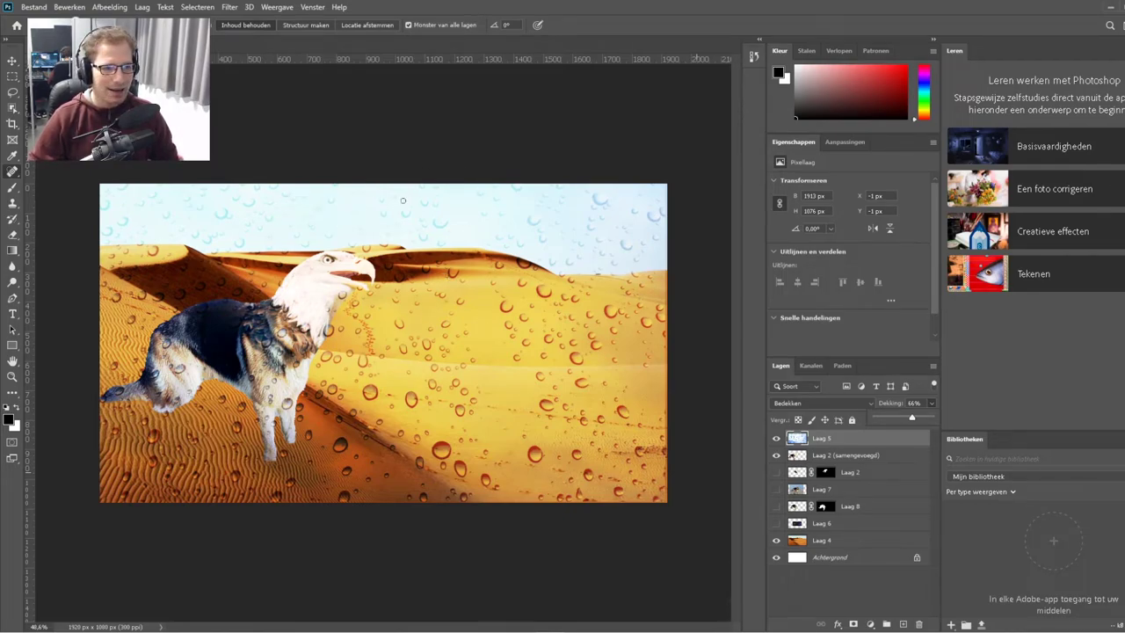
Move the starry sky layer Laag 6 to the top and stretch it across the upper canvas.
{"action": "left_click_drag", "start_coordinate": [821, 522], "coordinate": [831, 440]}
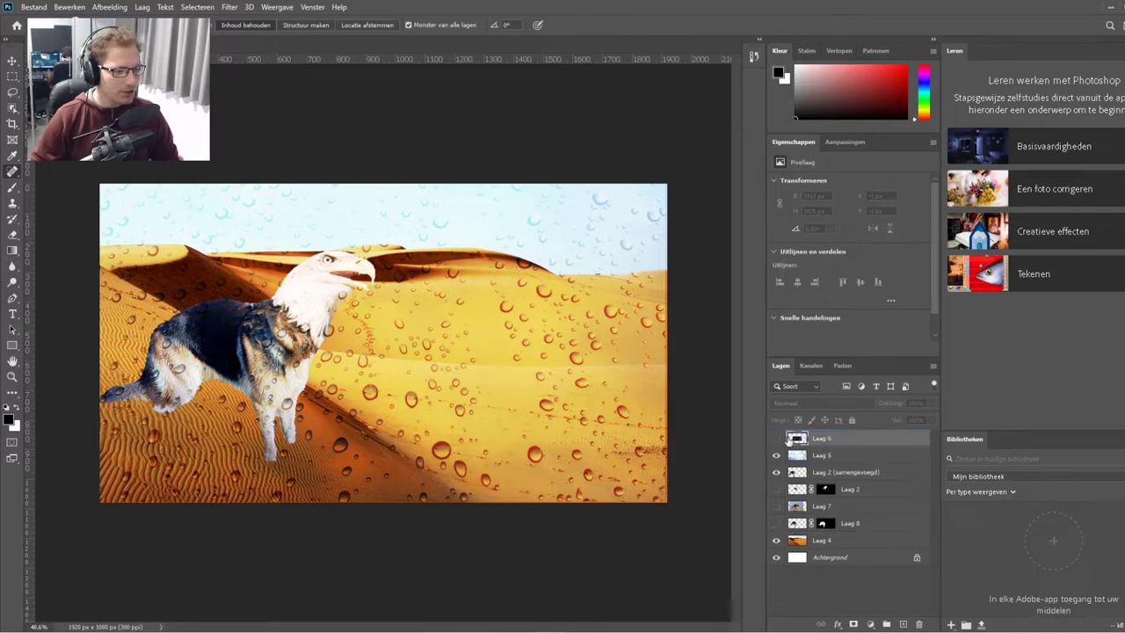
{"action": "left_click", "coordinate": [777, 439]}
{"action": "key", "text": "ctrl+t"}
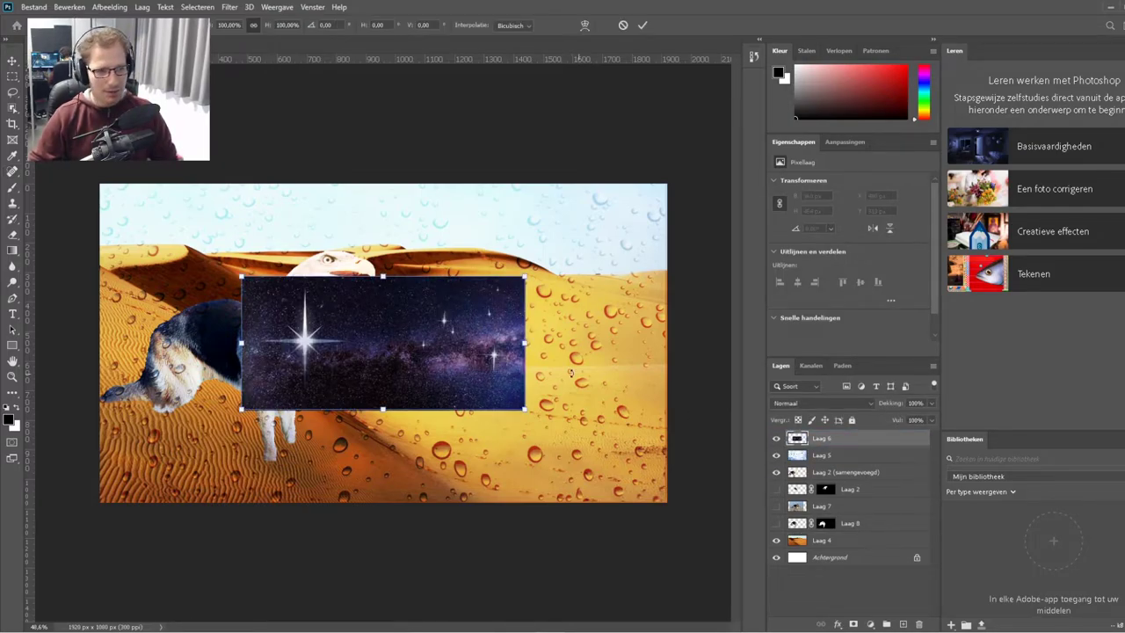
{"action": "left_click_drag", "start_coordinate": [689, 350], "coordinate": [696, 348]}
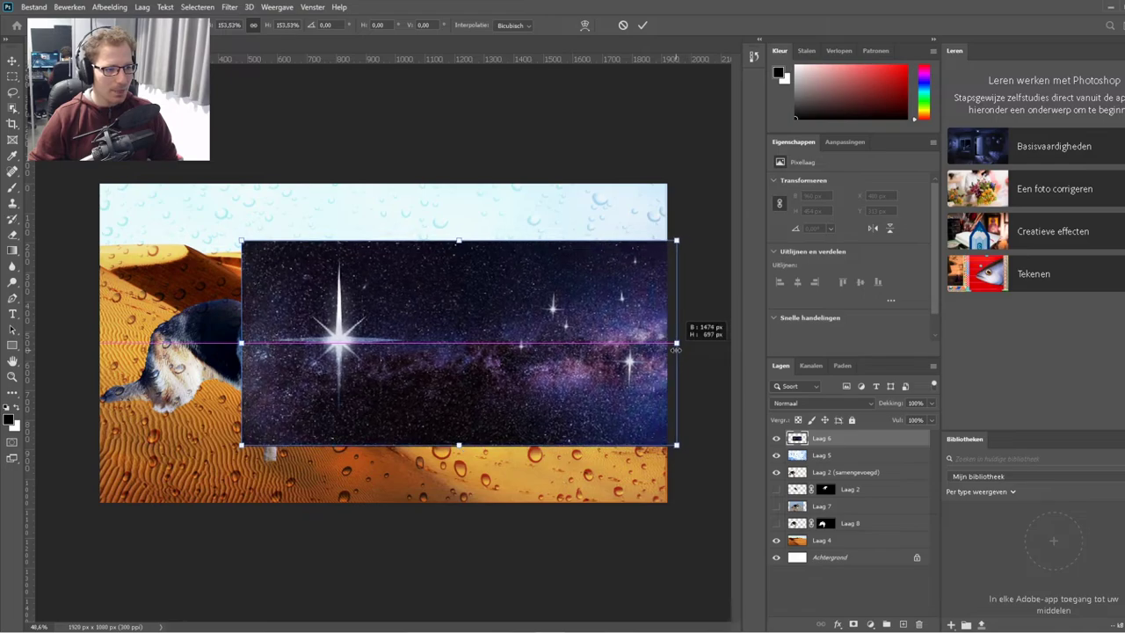
{"action": "left_click_drag", "start_coordinate": [581, 375], "coordinate": [429, 299]}
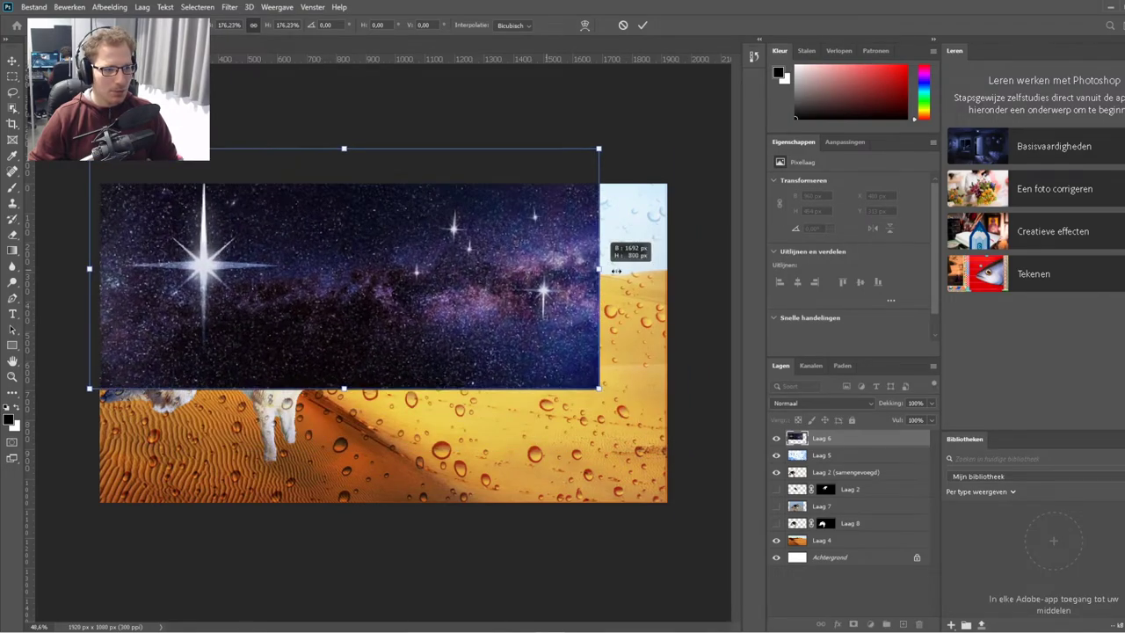
{"action": "left_click_drag", "start_coordinate": [552, 277], "coordinate": [695, 261]}
{"action": "key", "text": "j"}
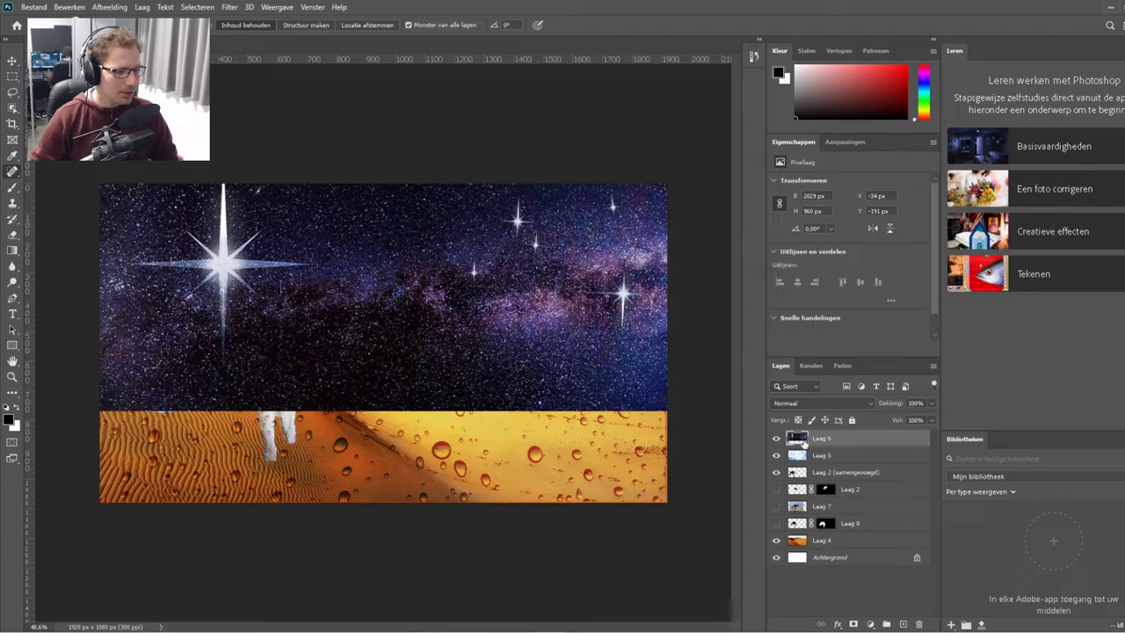
{"action": "left_click", "coordinate": [775, 439]}
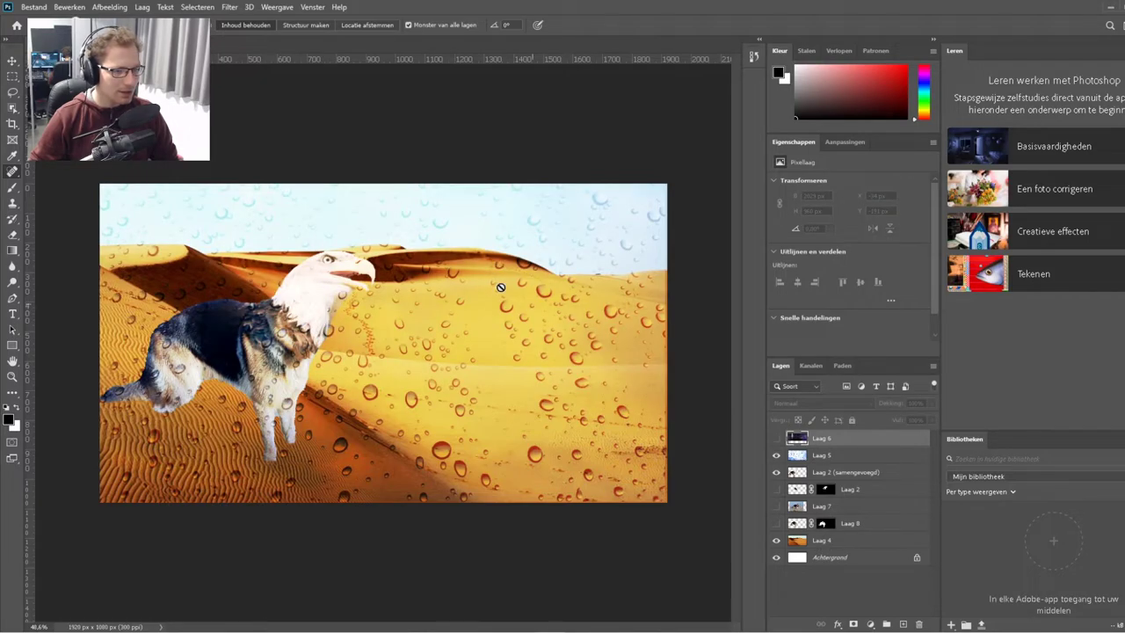
Copy the stars inside the Laag 4 sky selection to new layer Laag 9 and hide Laag 6.
{"action": "left_click", "coordinate": [831, 540]}
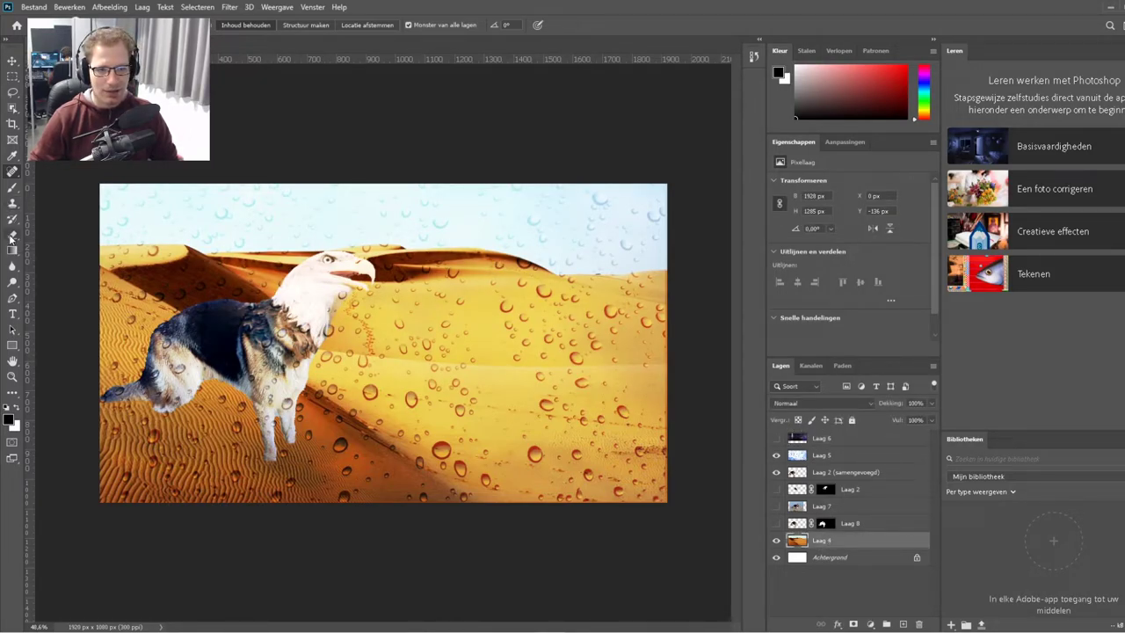
{"action": "left_click", "coordinate": [12, 124]}
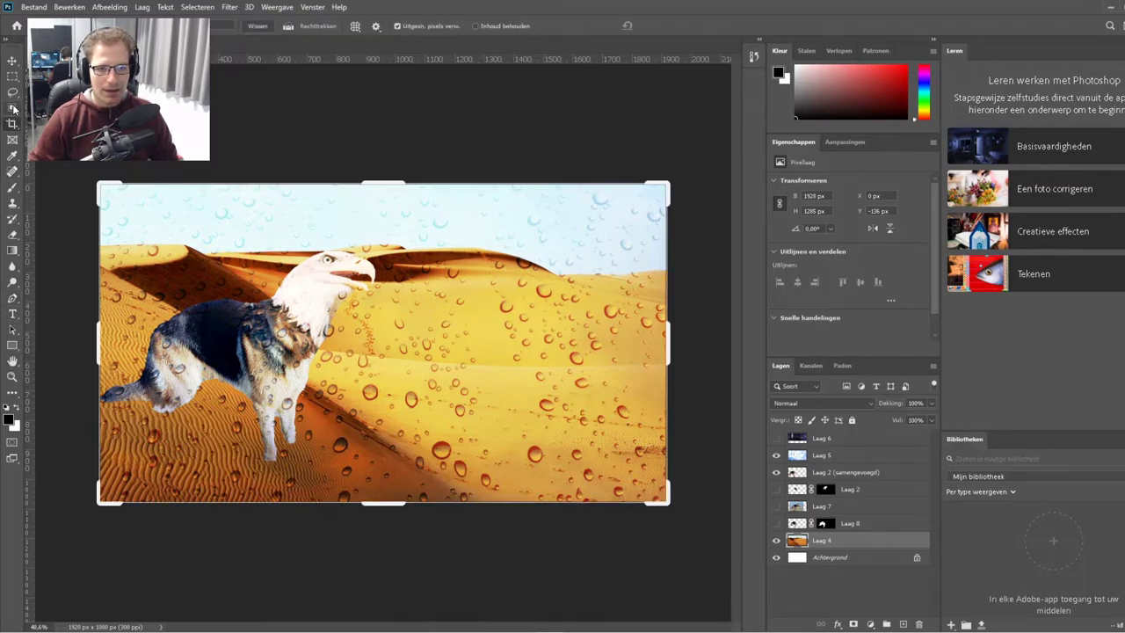
{"action": "left_click", "coordinate": [12, 107]}
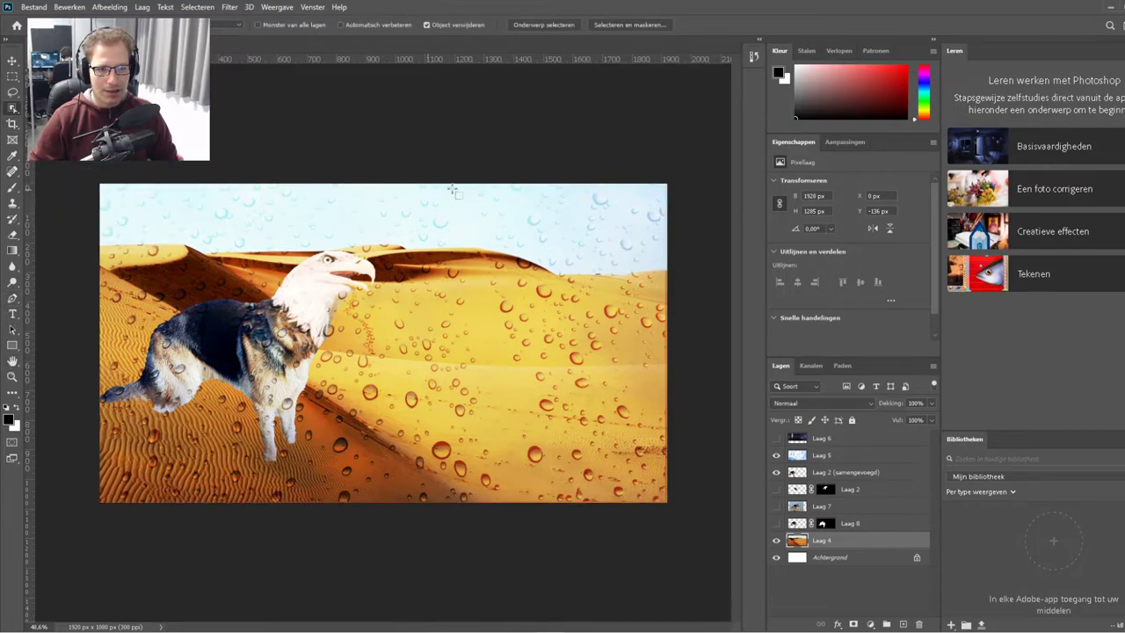
{"action": "left_click_drag", "start_coordinate": [66, 281], "coordinate": [683, 285]}
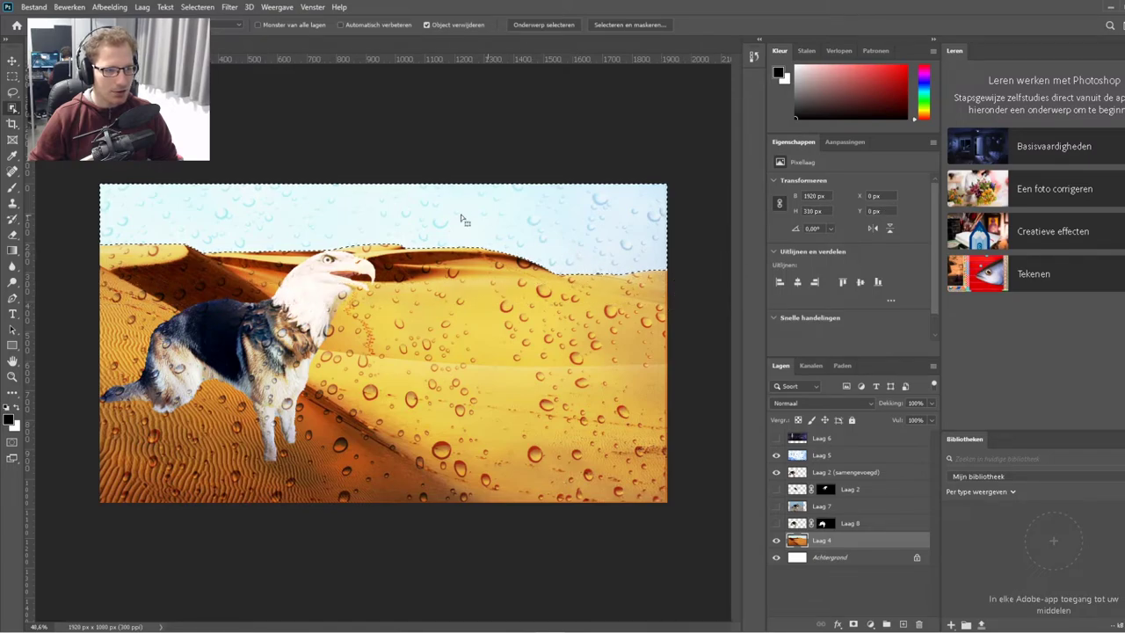
{"action": "left_click", "coordinate": [817, 437]}
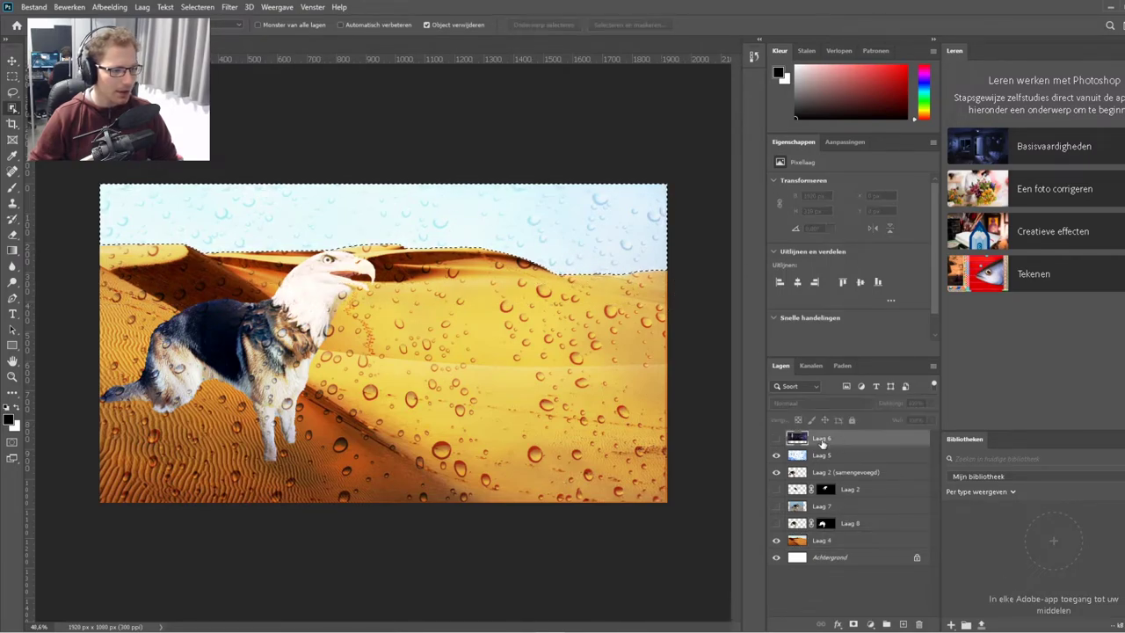
{"action": "key", "text": "ctrl+j"}
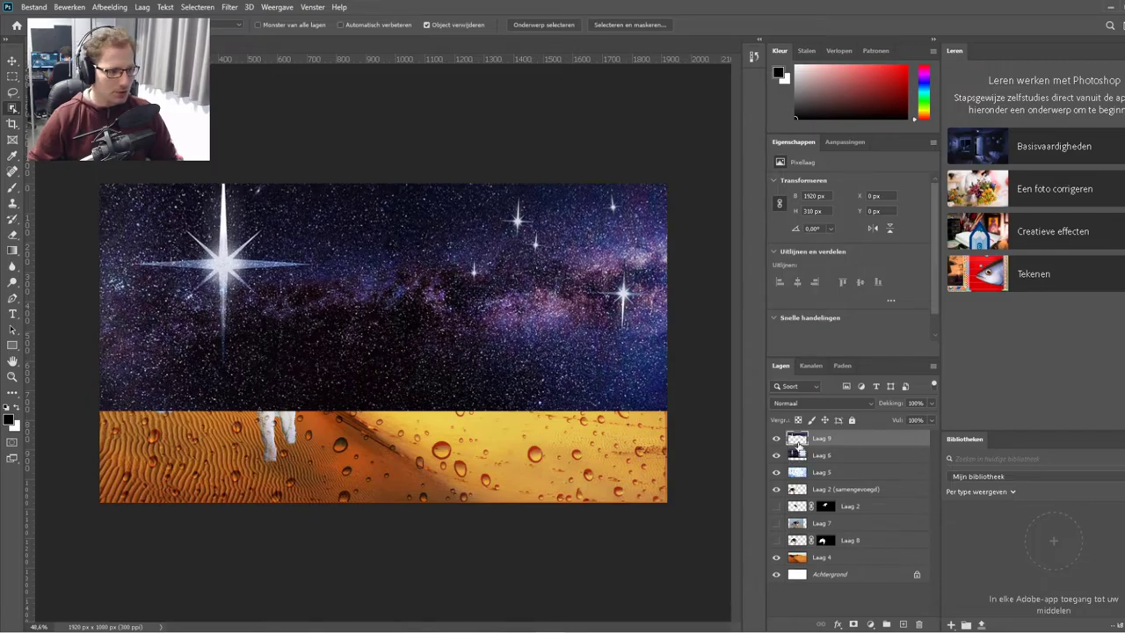
{"action": "left_click", "coordinate": [776, 455]}
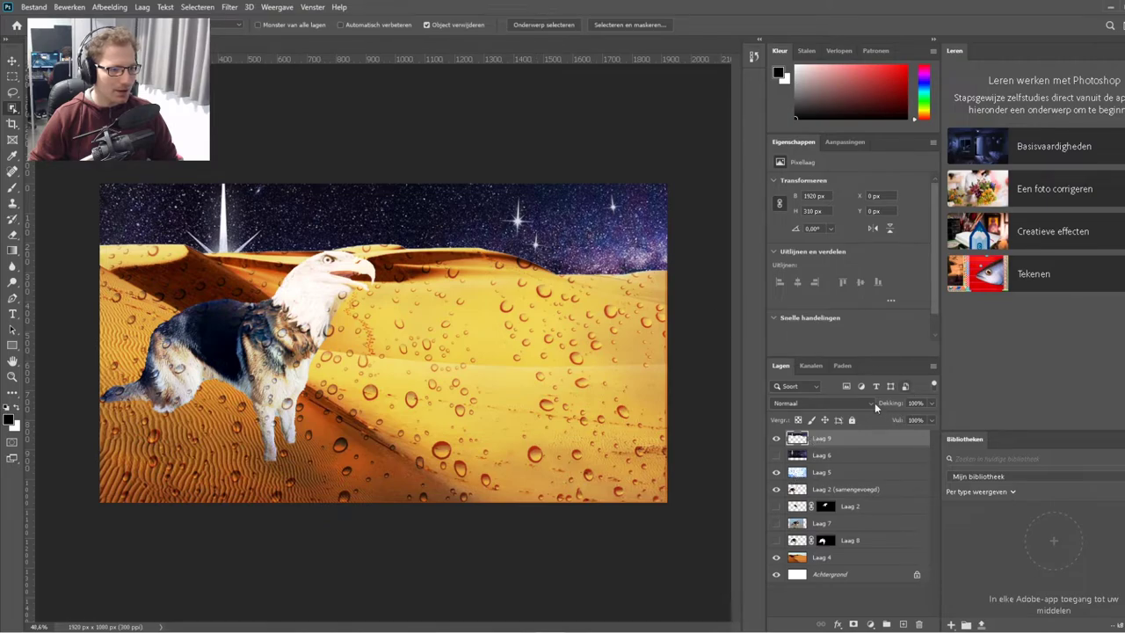
Set Laag 9's blend mode to Donkerdere kleur.
{"action": "left_click", "coordinate": [873, 402]}
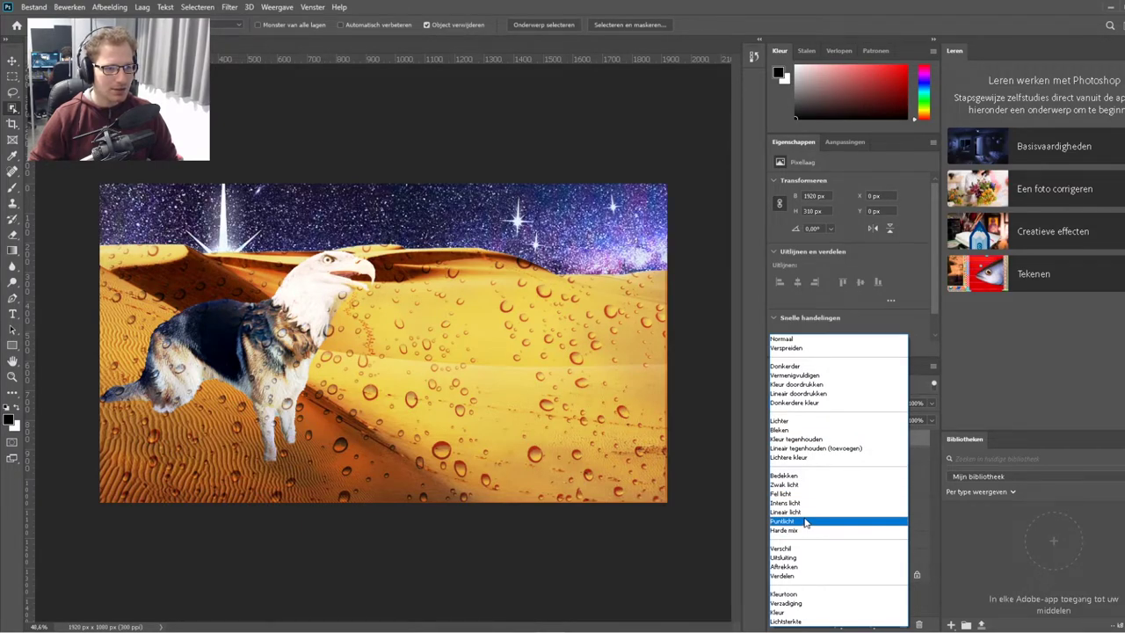
{"action": "left_click", "coordinate": [808, 403]}
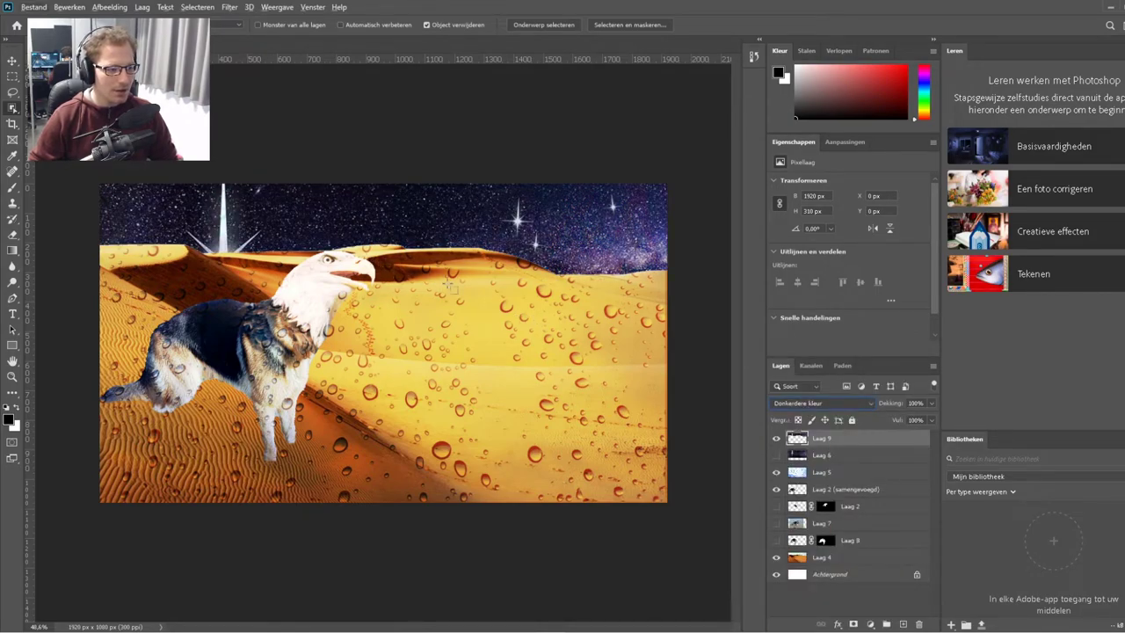
{"action": "scroll", "coordinate": [450, 285], "scroll_direction": "up", "scroll_amount": 3}
{"action": "scroll", "coordinate": [239, 186], "scroll_direction": "down", "scroll_amount": 5}
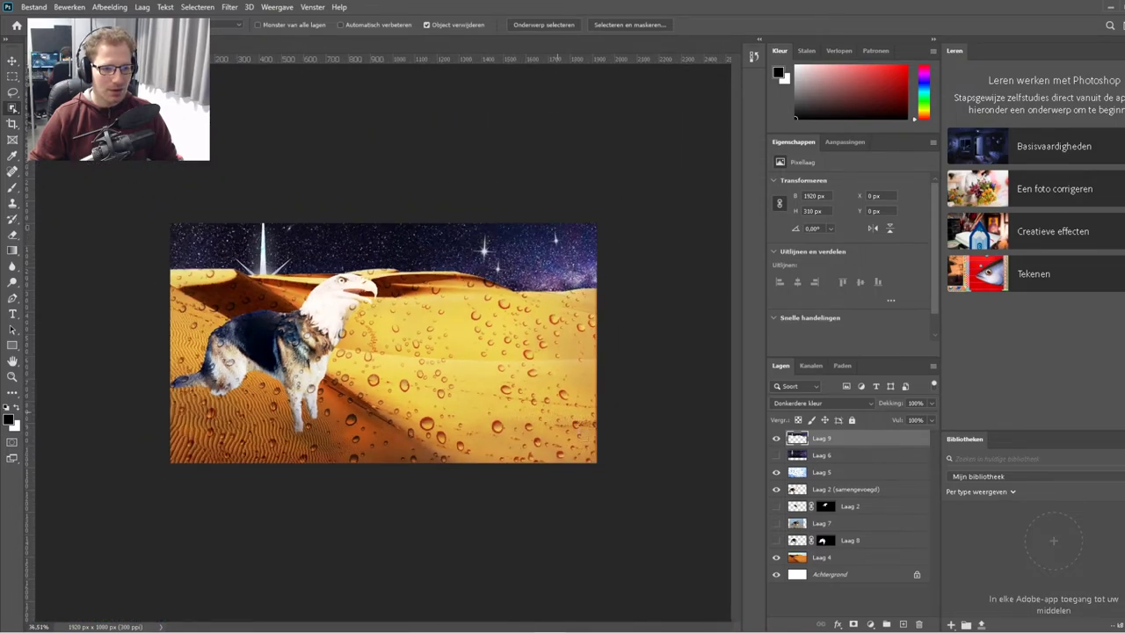
Compare the desert with and without the Laag 5 water droplets, leaving them hidden.
{"action": "left_click", "coordinate": [775, 472]}
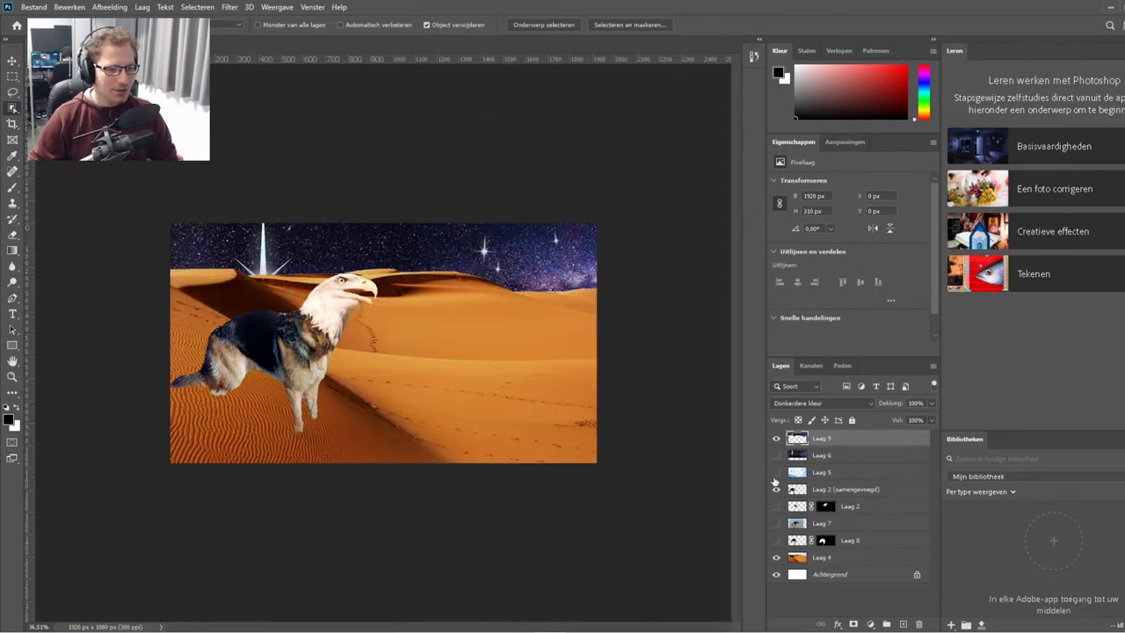
{"action": "left_click", "coordinate": [775, 474]}
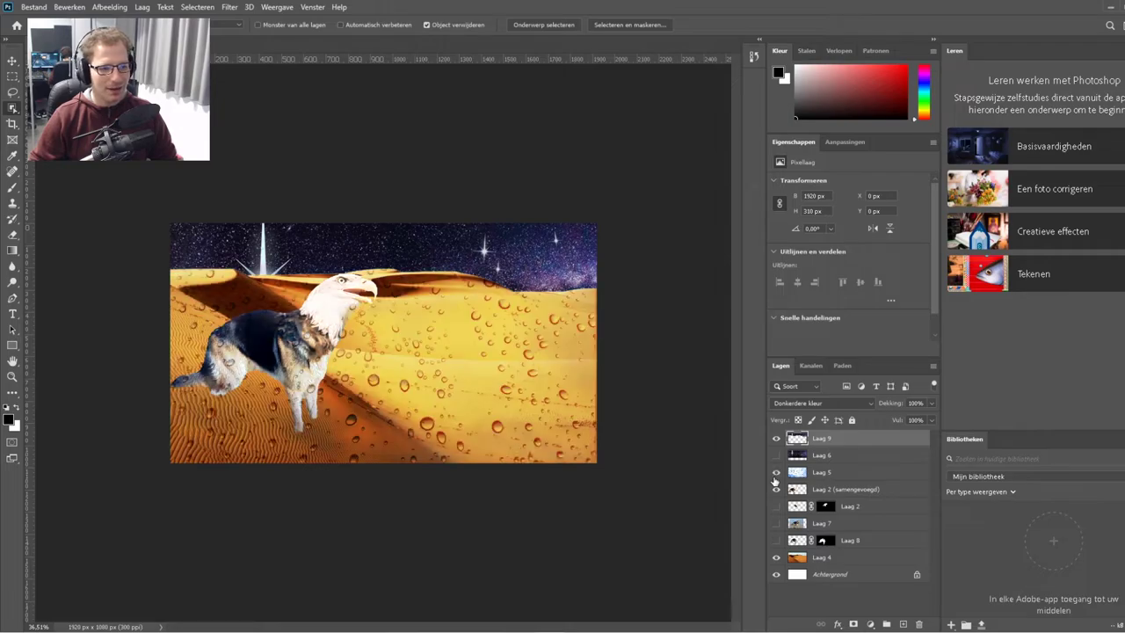
{"action": "left_click", "coordinate": [774, 476]}
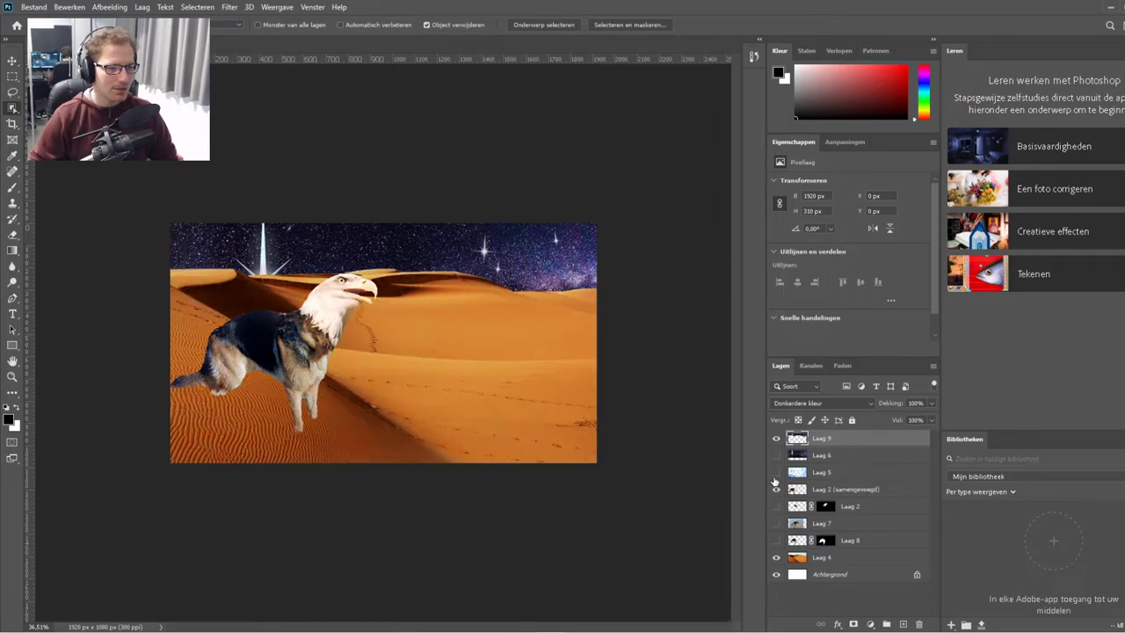
{"action": "left_click", "coordinate": [774, 476]}
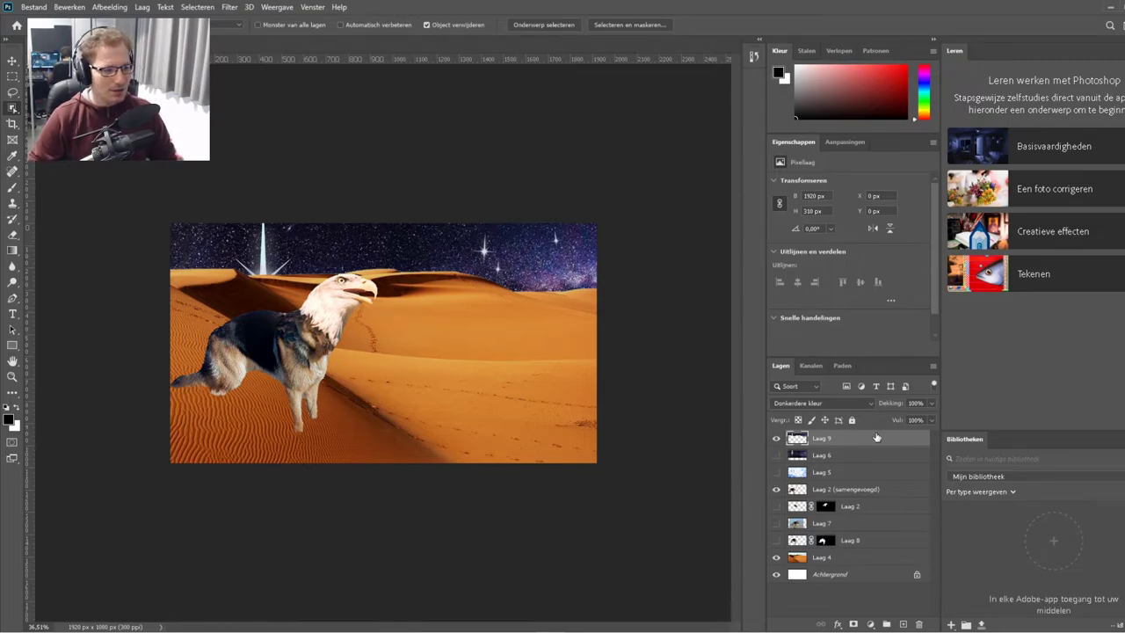
{"action": "left_click", "coordinate": [827, 474]}
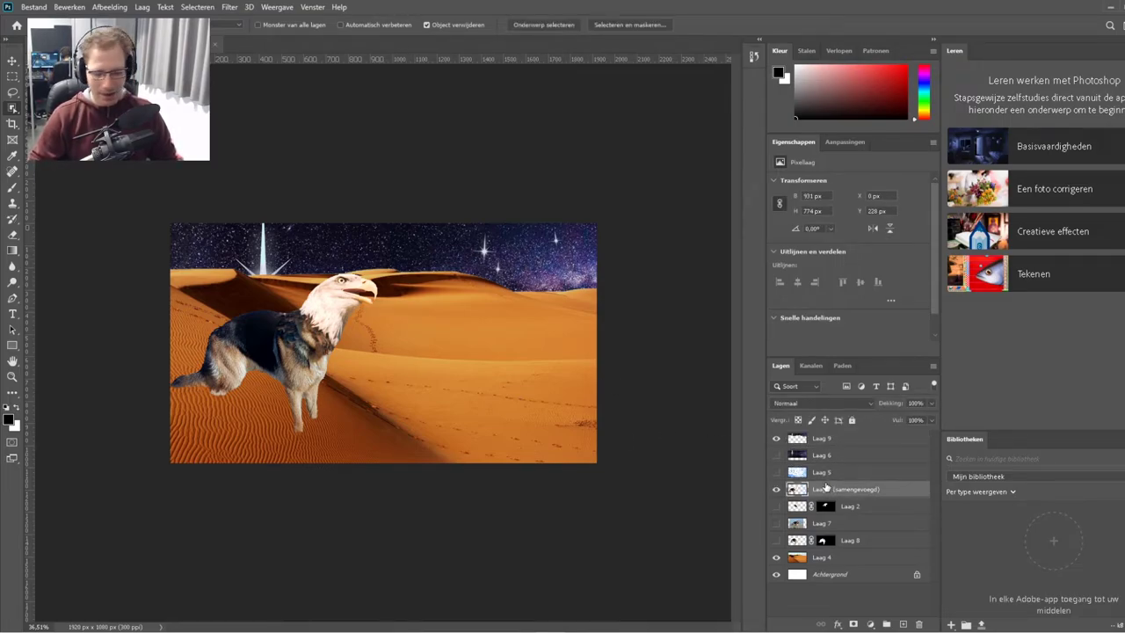
Scale the eagle-dog on Laag 2 (samengevoegd) to about 1006 × 836 px, nudged lower.
{"action": "key", "text": "ctrl+t"}
{"action": "mouse_move", "coordinate": [378, 271]}
{"action": "left_mouse_down"}
{"action": "mouse_move", "coordinate": [445, 256]}
{"action": "mouse_move", "coordinate": [423, 309]}
{"action": "left_mouse_up"}
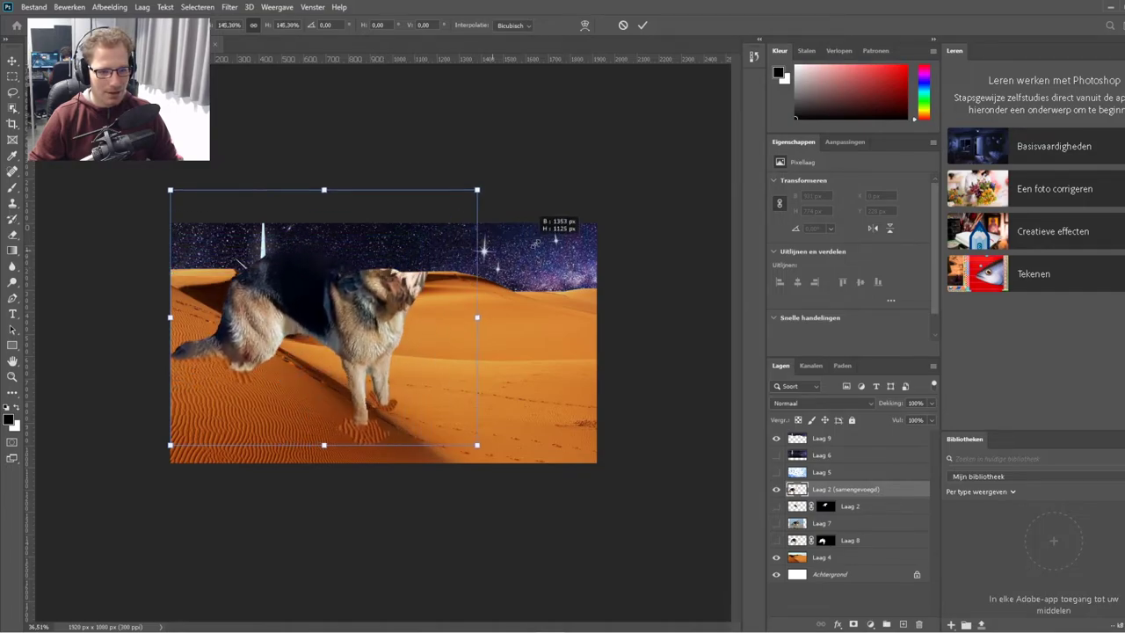
{"action": "left_click_drag", "start_coordinate": [339, 351], "coordinate": [339, 369]}
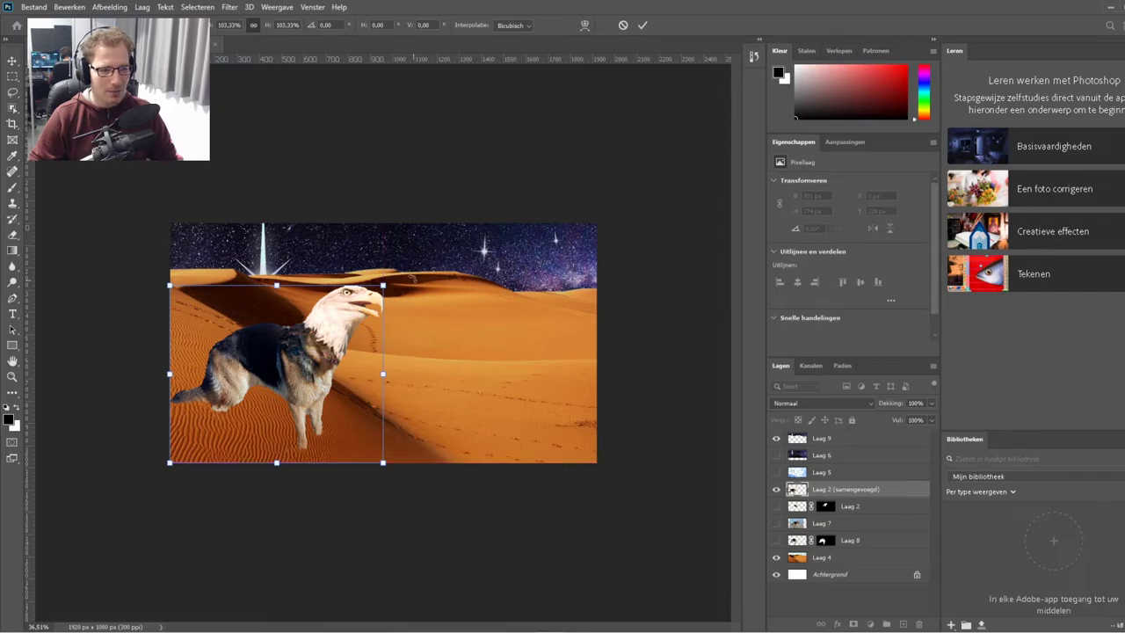
{"action": "left_click_drag", "start_coordinate": [384, 294], "coordinate": [386, 311]}
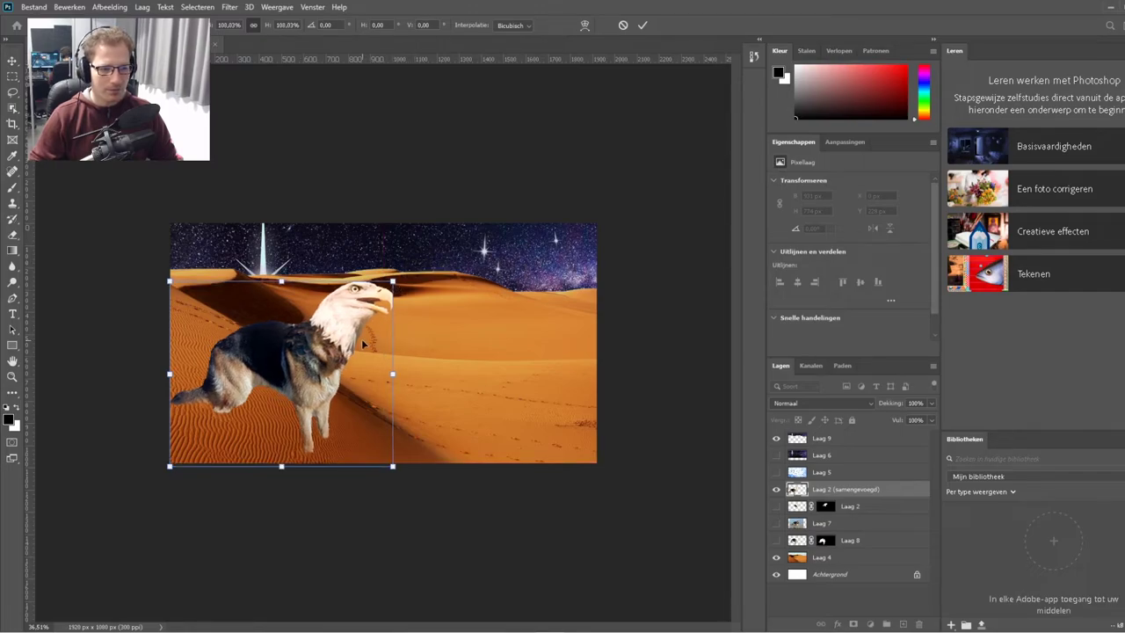
{"action": "key", "text": "Return"}
Commit the eagle head's transform and zoom around the composite to inspect it.
{"action": "key", "text": "w"}
{"action": "key", "text": "ctrl+0"}
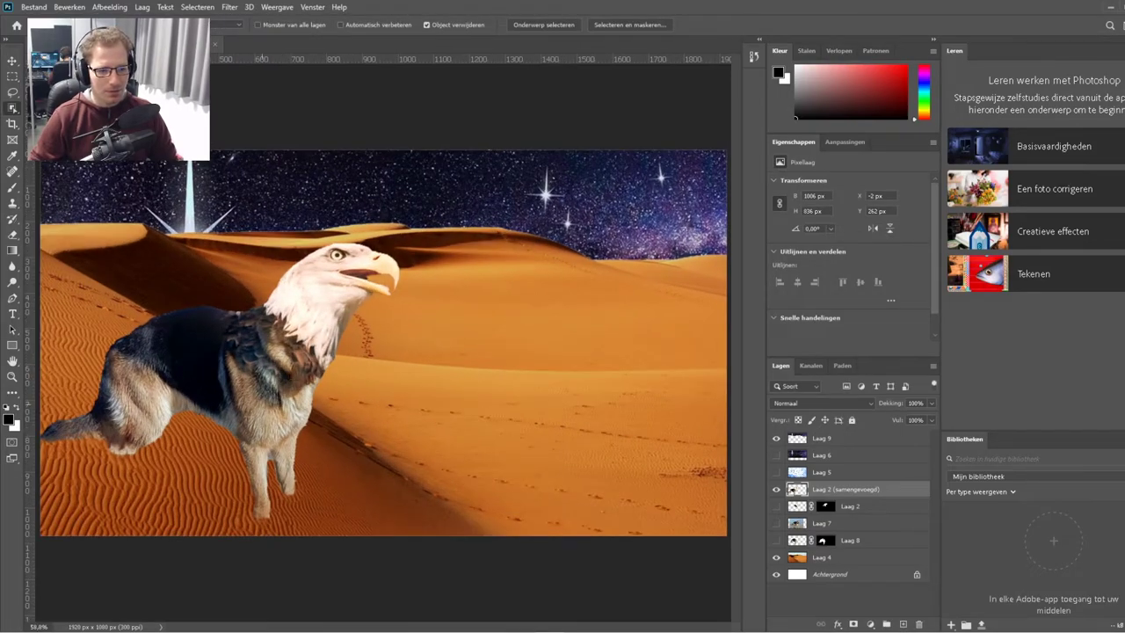
{"action": "scroll", "coordinate": [239, 518], "scroll_direction": "up", "scroll_amount": 5}
{"action": "scroll", "coordinate": [267, 494], "scroll_direction": "down", "scroll_amount": 4}
{"action": "scroll", "coordinate": [261, 411], "scroll_direction": "down", "scroll_amount": 2}
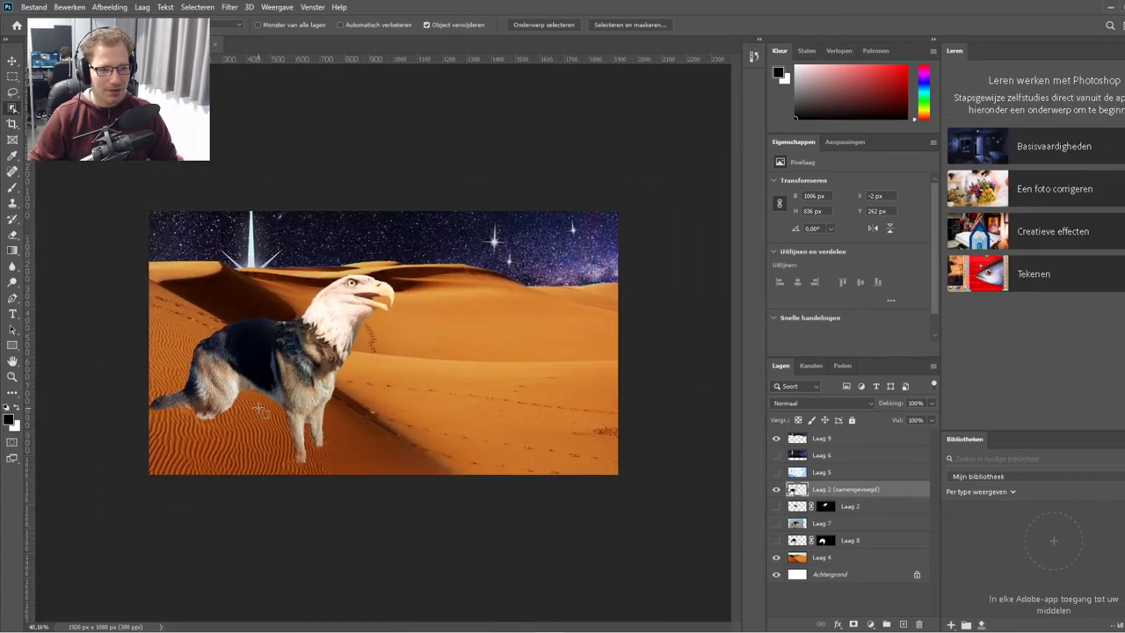
{"action": "scroll", "coordinate": [292, 346], "scroll_direction": "down", "scroll_amount": 3}
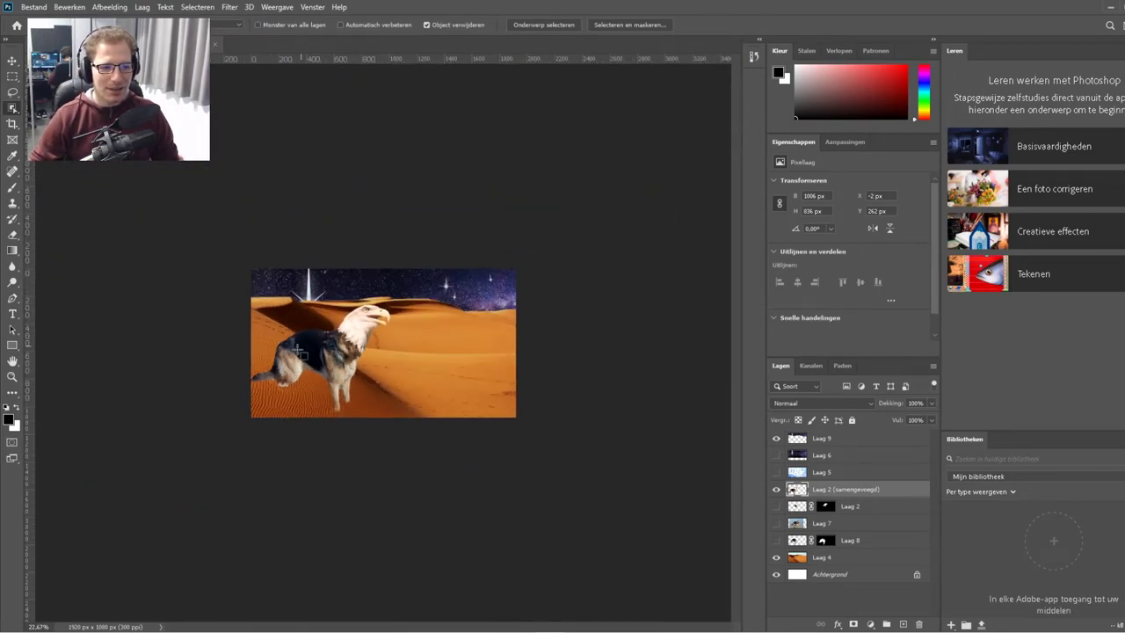
{"action": "scroll", "coordinate": [325, 350], "scroll_direction": "up", "scroll_amount": 3}
{"action": "scroll", "coordinate": [334, 342], "scroll_direction": "up", "scroll_amount": 2}
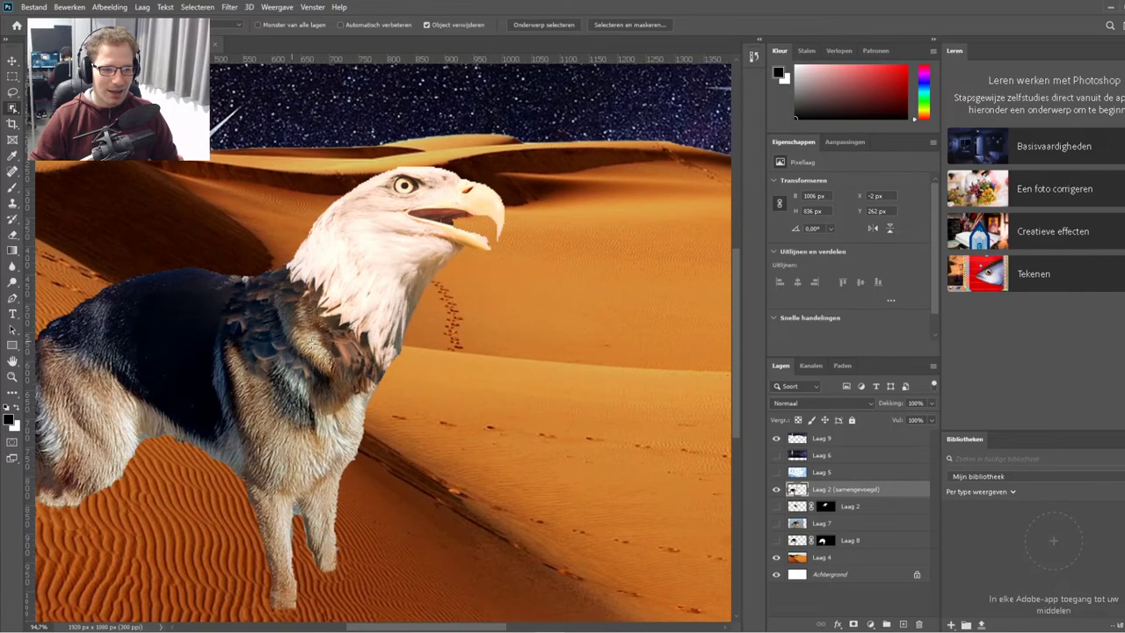
{"action": "scroll", "coordinate": [345, 334], "scroll_direction": "up", "scroll_amount": 1}
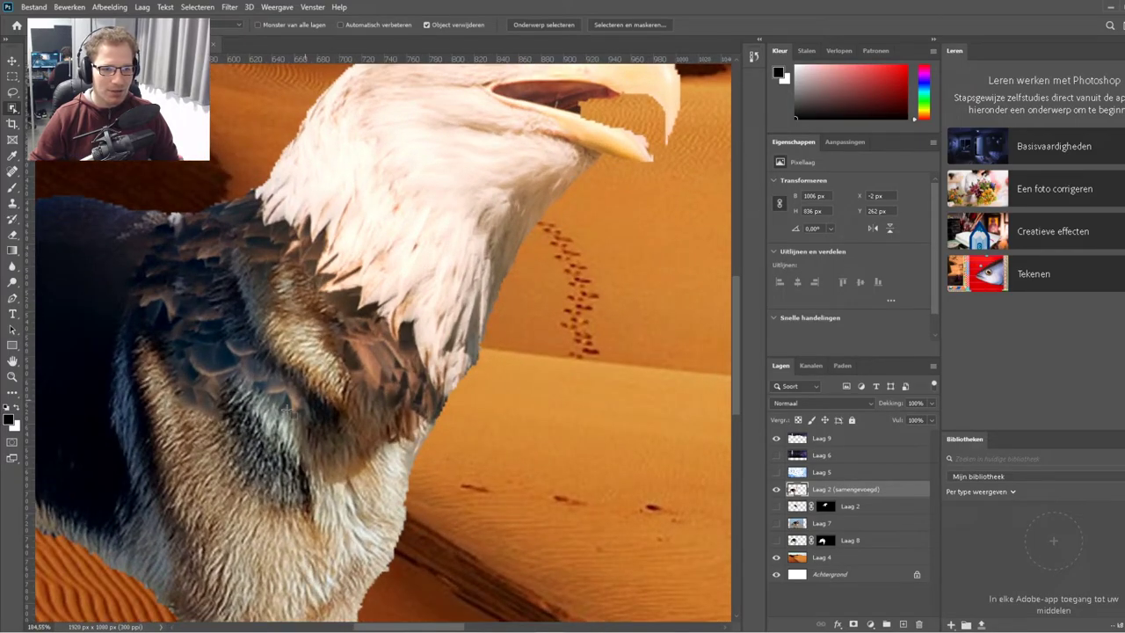
{"action": "scroll", "coordinate": [286, 410], "scroll_direction": "down", "scroll_amount": 2}
{"action": "scroll", "coordinate": [316, 281], "scroll_direction": "down", "scroll_amount": 2}
{"action": "scroll", "coordinate": [275, 313], "scroll_direction": "up", "scroll_amount": 1}
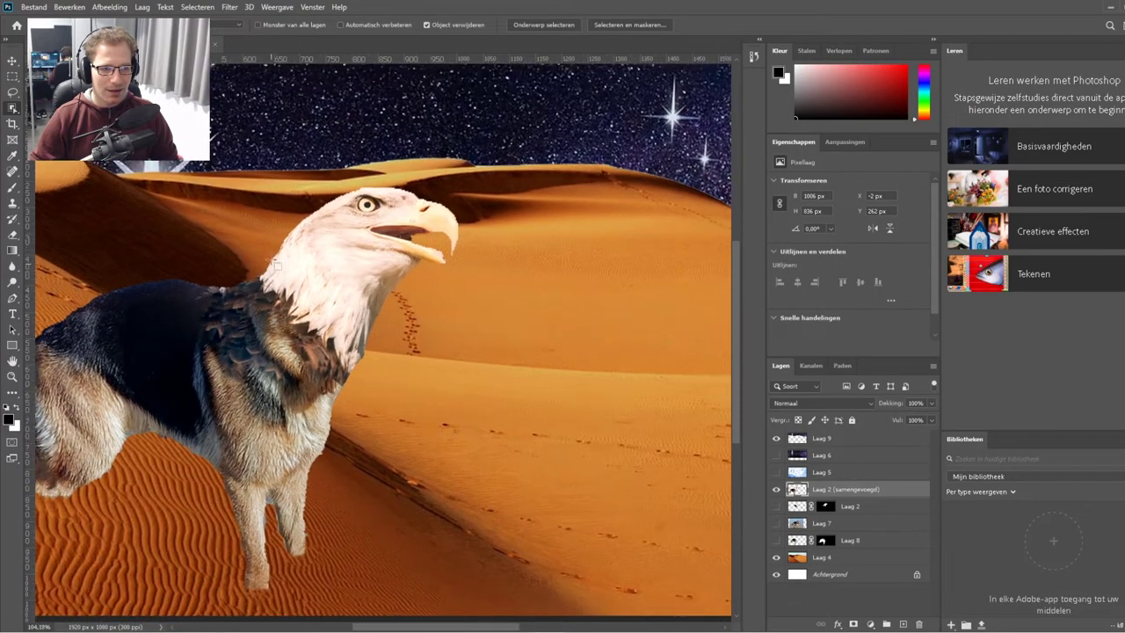
{"action": "scroll", "coordinate": [334, 281], "scroll_direction": "up", "scroll_amount": 3}
With the Eraser, trim the fringe along the top of the eagle's head toward the neck.
{"action": "left_click", "coordinate": [12, 236]}
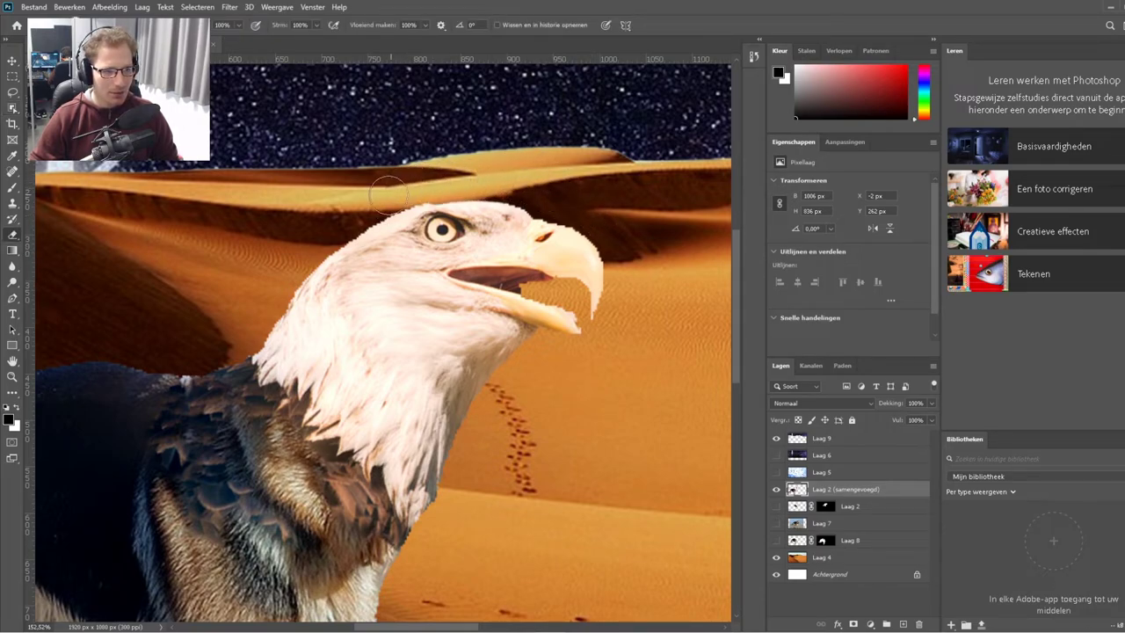
{"action": "mouse_move", "coordinate": [325, 228]}
{"action": "left_mouse_down"}
{"action": "mouse_move", "coordinate": [382, 188]}
{"action": "mouse_move", "coordinate": [329, 234]}
{"action": "left_mouse_up"}
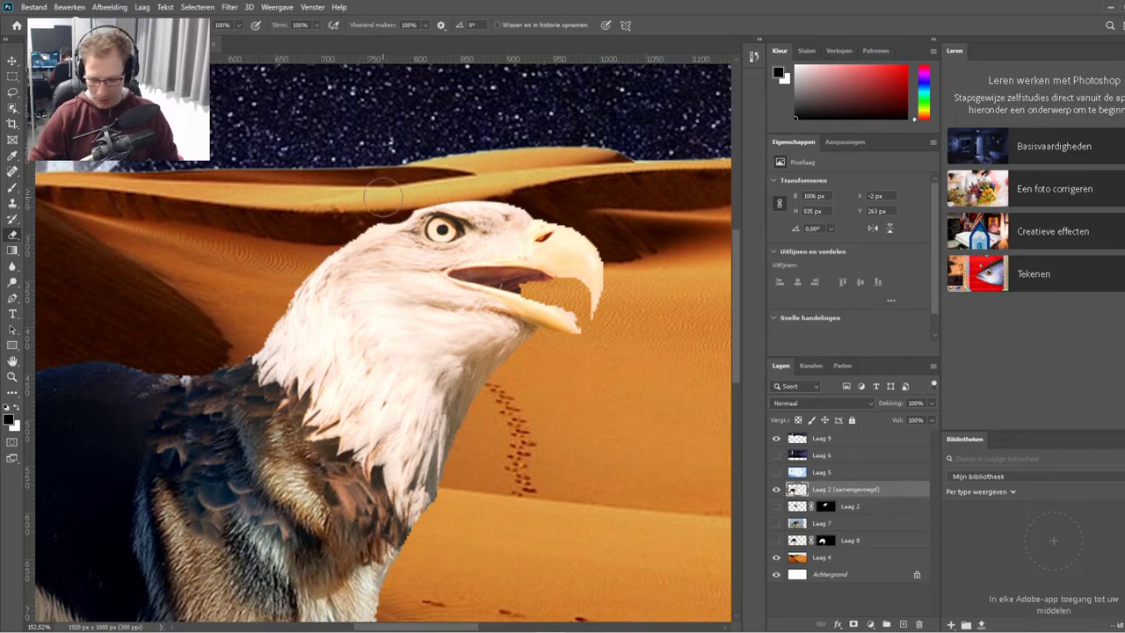
{"action": "left_click_drag", "start_coordinate": [336, 226], "coordinate": [231, 353]}
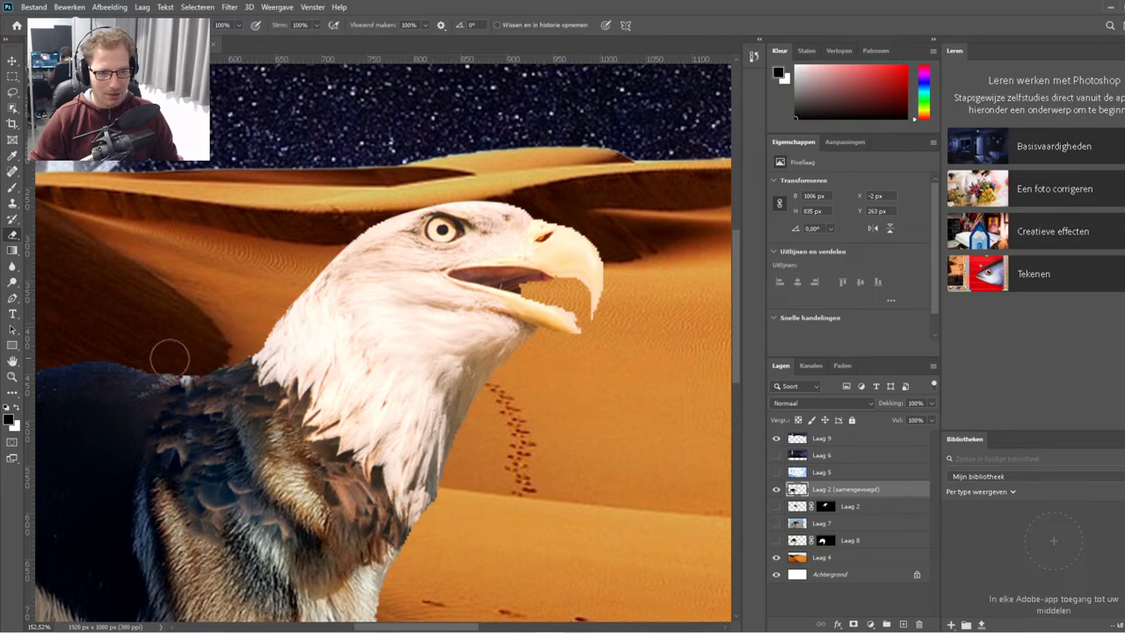
{"action": "scroll", "coordinate": [219, 309], "scroll_direction": "down", "scroll_amount": 2, "text": "alt"}
{"action": "scroll", "coordinate": [461, 243], "scroll_direction": "up", "scroll_amount": 3, "text": "alt"}
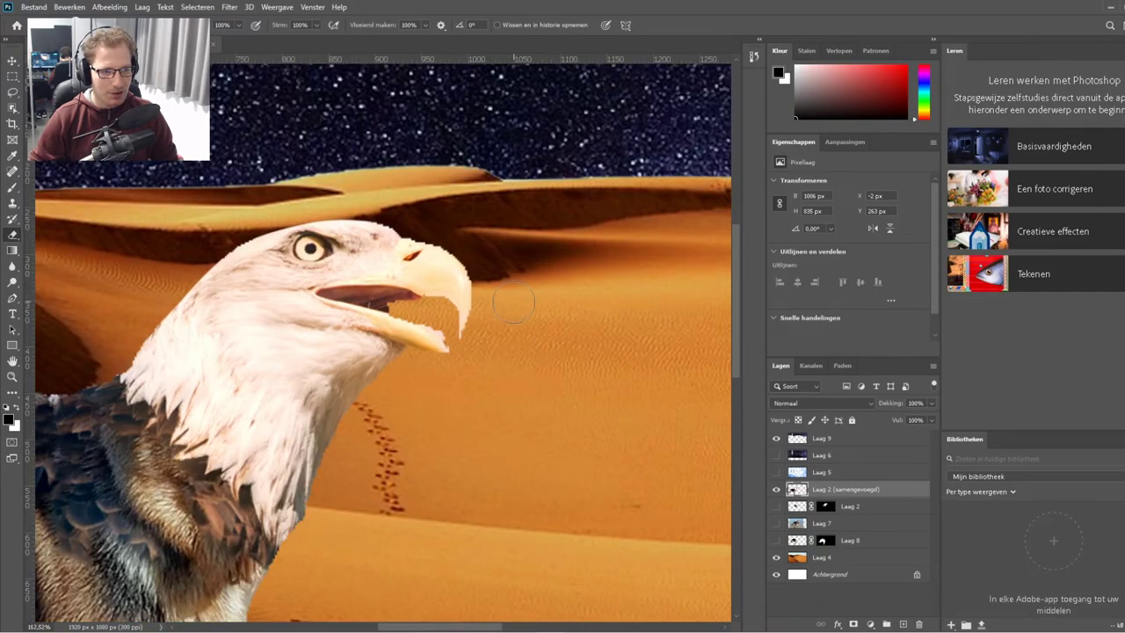
{"action": "scroll", "coordinate": [461, 243], "scroll_direction": "up", "scroll_amount": 5, "text": "alt"}
Erase the light fringe along the eagle's beak edge.
{"action": "mouse_move", "coordinate": [464, 274]}
{"action": "left_mouse_down"}
{"action": "mouse_move", "coordinate": [354, 77]}
{"action": "mouse_move", "coordinate": [301, 50]}
{"action": "left_mouse_up"}
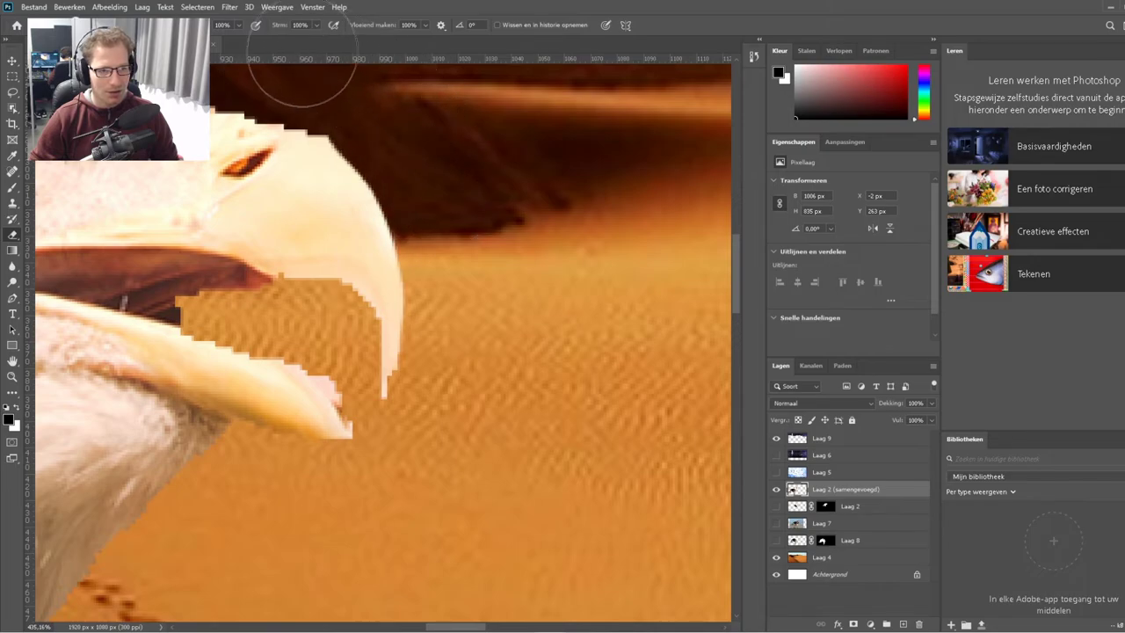
{"action": "scroll", "coordinate": [352, 128], "scroll_direction": "down", "scroll_amount": 2, "text": "alt"}
{"action": "scroll", "coordinate": [352, 129], "scroll_direction": "down", "scroll_amount": 4, "text": "alt"}
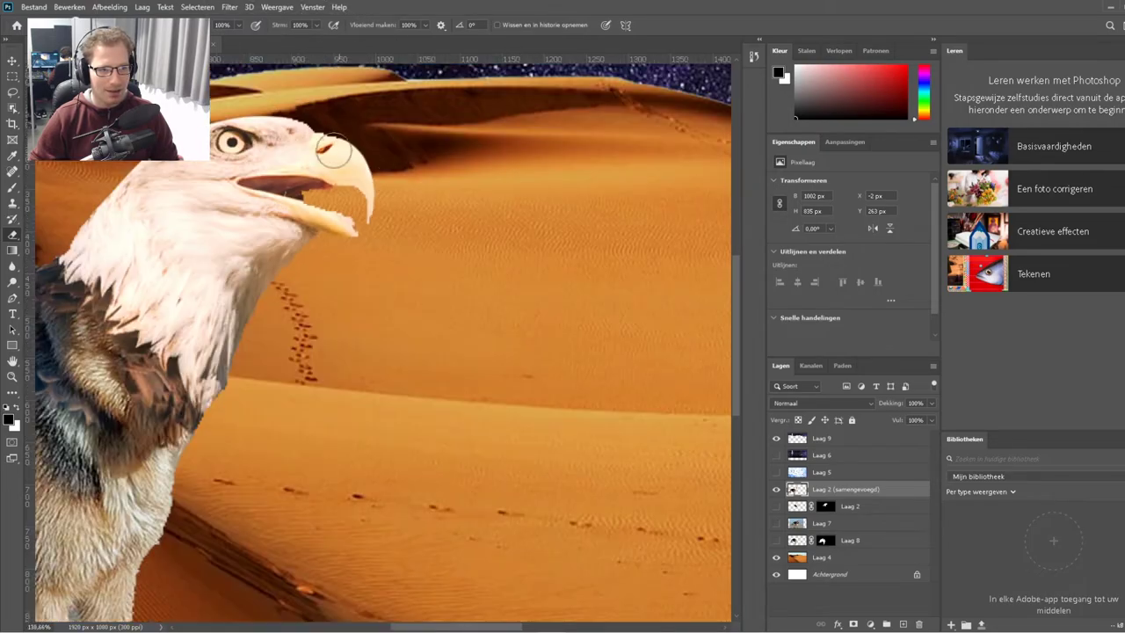
{"action": "scroll", "coordinate": [272, 126], "scroll_direction": "up", "scroll_amount": 2, "text": "alt"}
{"action": "scroll", "coordinate": [294, 190], "scroll_direction": "up", "scroll_amount": 2, "text": "alt"}
{"action": "scroll", "coordinate": [303, 259], "scroll_direction": "up", "scroll_amount": 1, "text": "alt"}
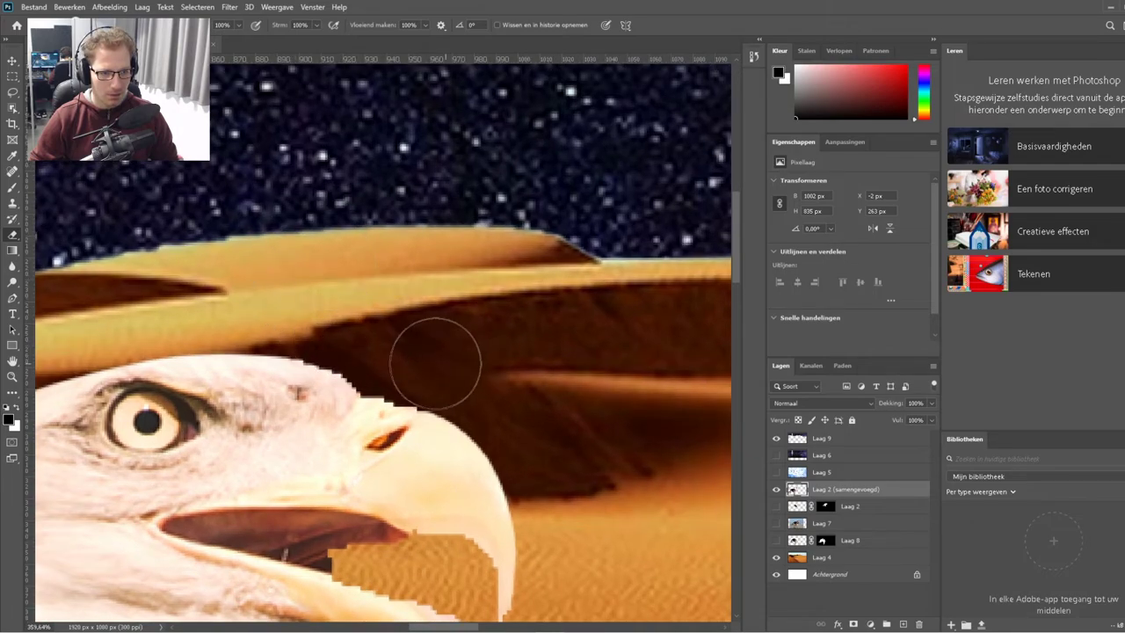
Shrink the eraser brush size from 42 px to 23 px.
{"action": "right_click", "coordinate": [453, 312]}
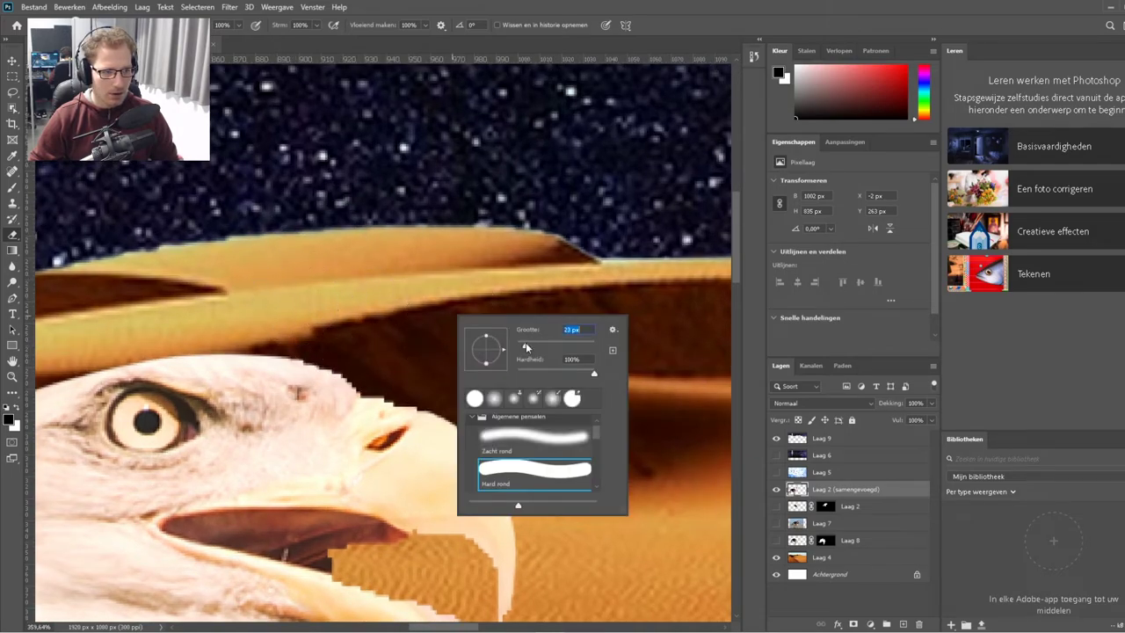
{"action": "left_click", "coordinate": [299, 342]}
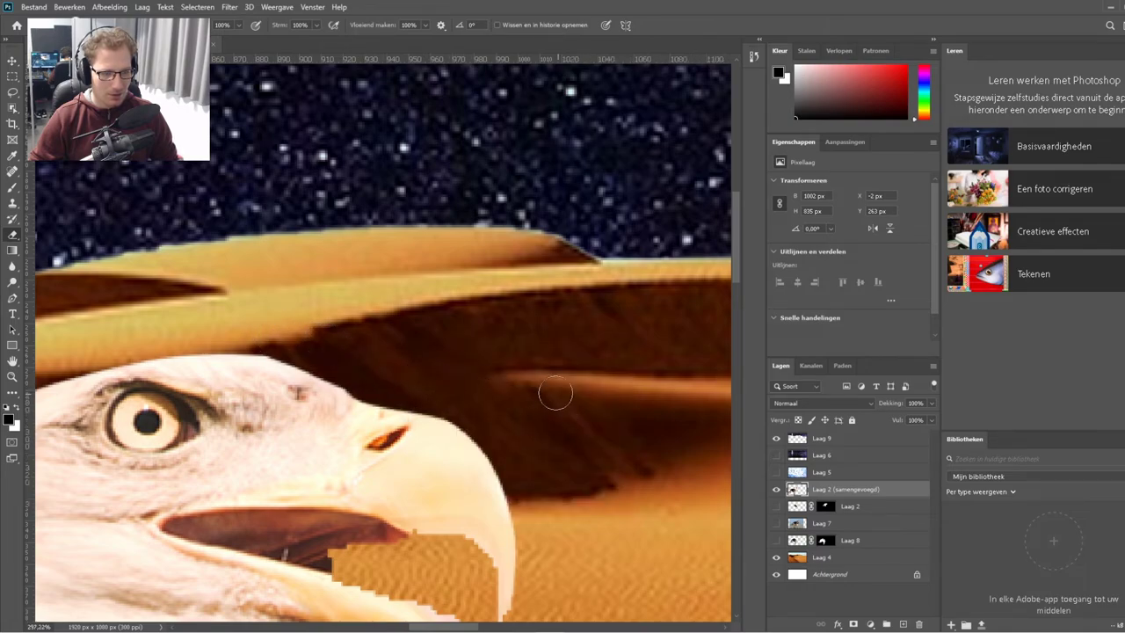
{"action": "scroll", "coordinate": [555, 394], "scroll_direction": "down", "scroll_amount": 2}
{"action": "scroll", "coordinate": [528, 413], "scroll_direction": "down", "scroll_amount": 1}
{"action": "scroll", "coordinate": [483, 440], "scroll_direction": "down", "scroll_amount": 1}
{"action": "scroll", "coordinate": [416, 492], "scroll_direction": "down", "scroll_amount": 1}
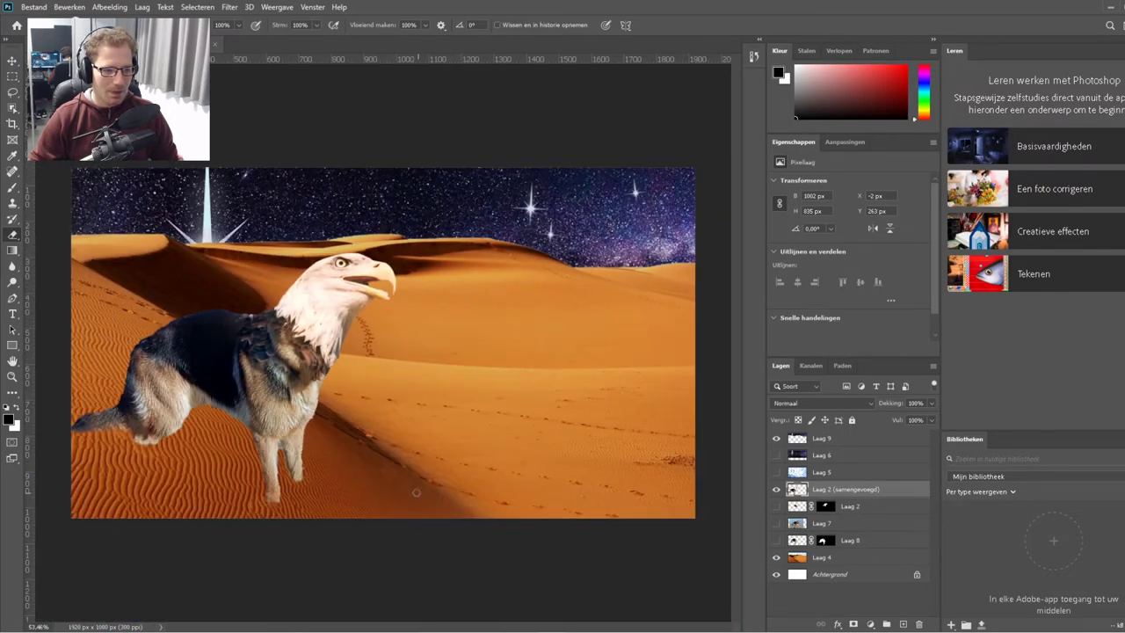
{"action": "scroll", "coordinate": [416, 492], "scroll_direction": "down", "scroll_amount": 1}
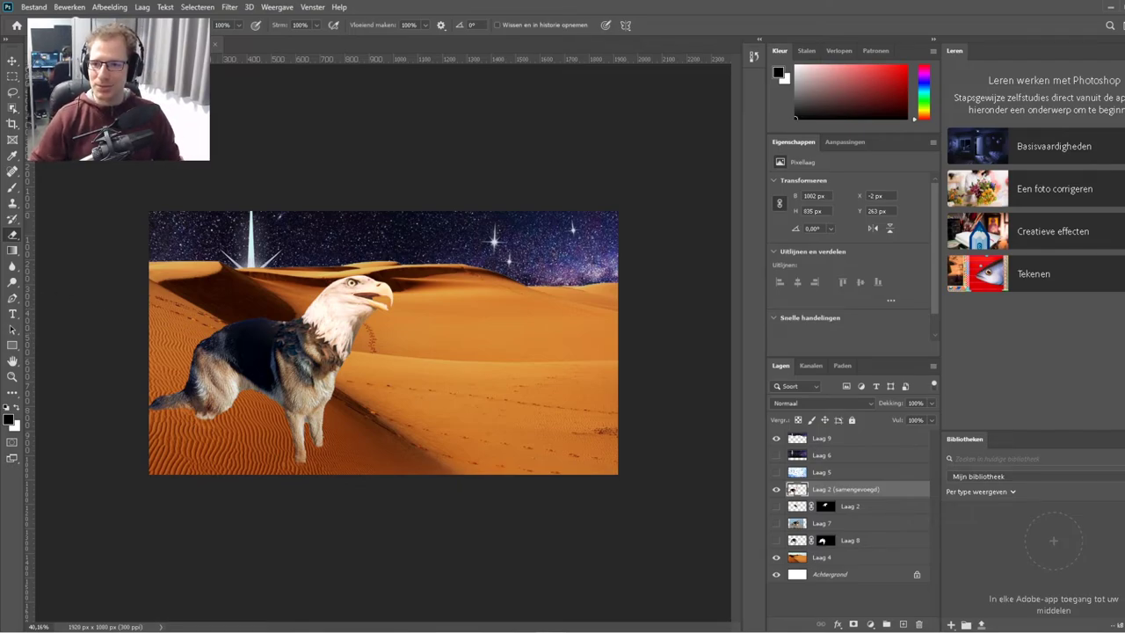
Zoom in and erase the white fringe along the back of the eagle's neck.
{"action": "scroll", "coordinate": [274, 362], "scroll_direction": "up", "scroll_amount": 2}
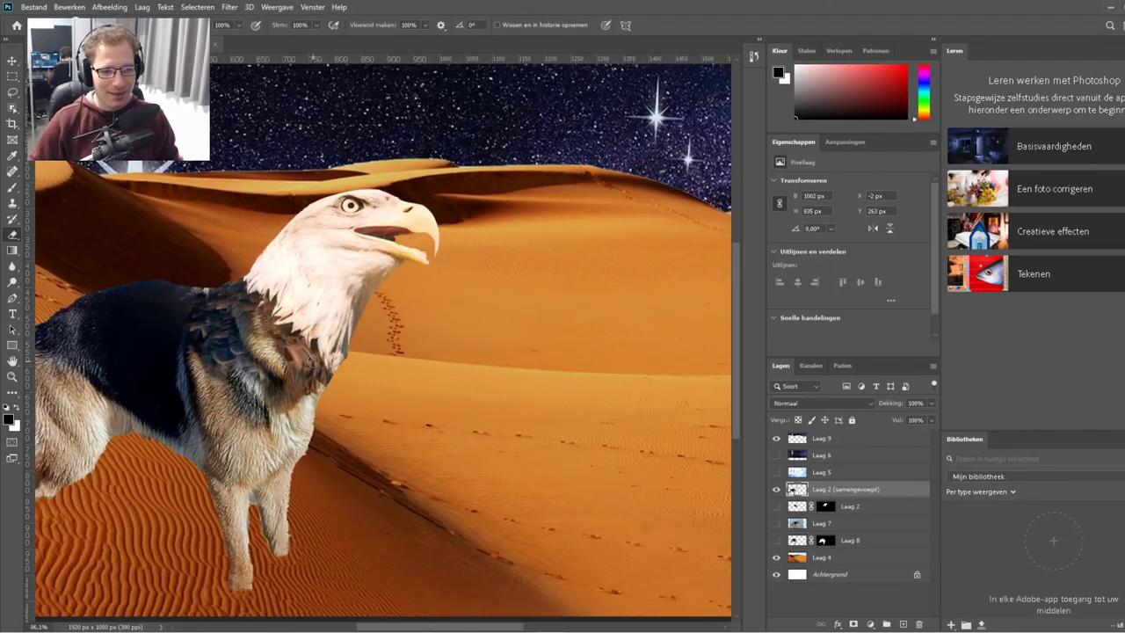
{"action": "scroll", "coordinate": [286, 338], "scroll_direction": "up", "scroll_amount": 2}
{"action": "scroll", "coordinate": [297, 312], "scroll_direction": "up", "scroll_amount": 2}
{"action": "scroll", "coordinate": [309, 282], "scroll_direction": "up", "scroll_amount": 1}
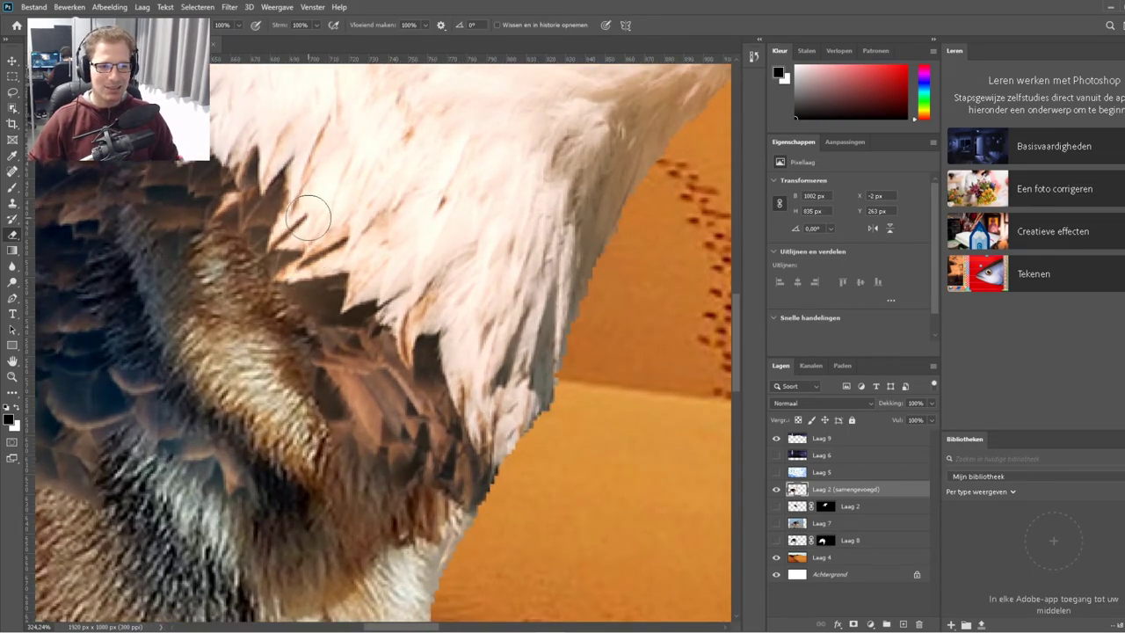
{"action": "scroll", "coordinate": [312, 219], "scroll_direction": "down", "scroll_amount": 1}
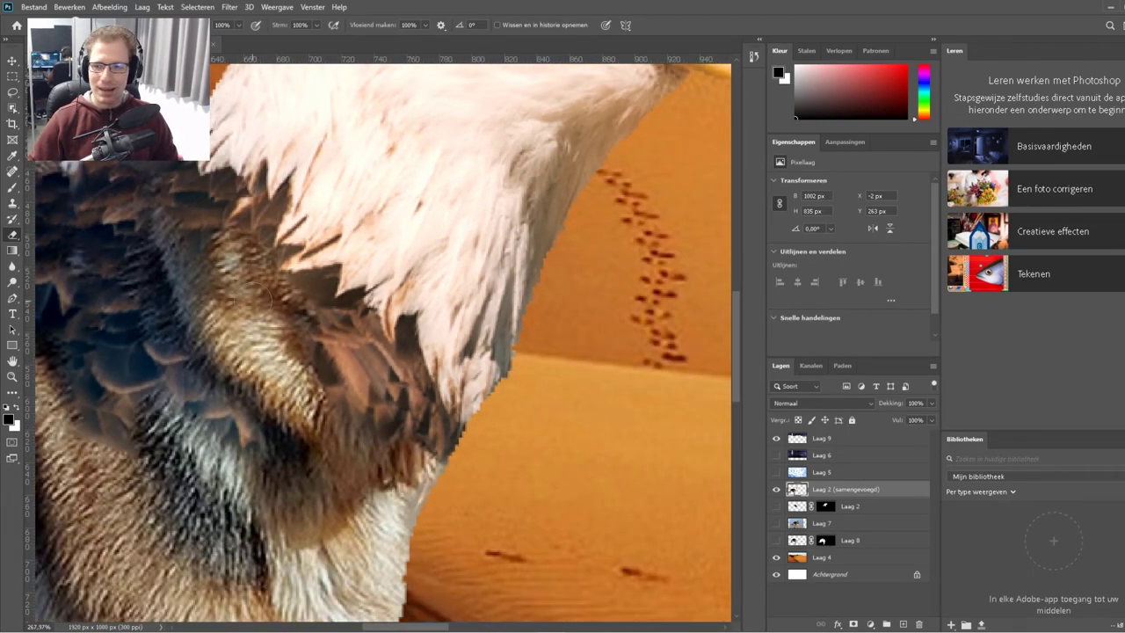
{"action": "scroll", "coordinate": [267, 297], "scroll_direction": "down", "scroll_amount": 2}
{"action": "scroll", "coordinate": [263, 295], "scroll_direction": "down", "scroll_amount": 2}
{"action": "scroll", "coordinate": [259, 290], "scroll_direction": "down", "scroll_amount": 1}
{"action": "scroll", "coordinate": [251, 286], "scroll_direction": "up", "scroll_amount": 6}
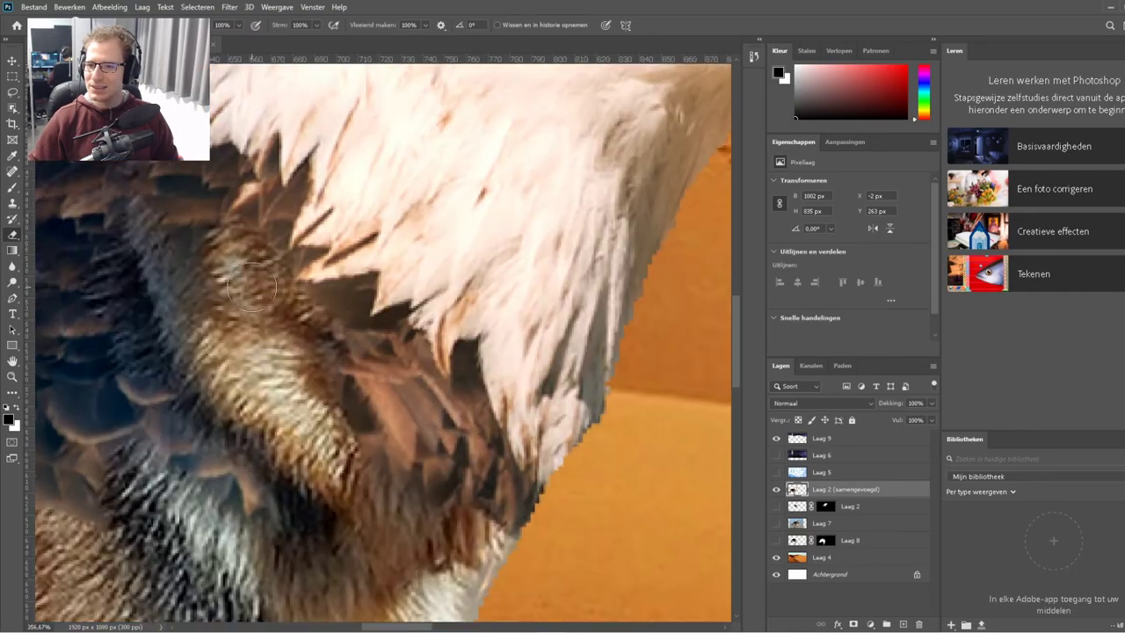
{"action": "scroll", "coordinate": [253, 288], "scroll_direction": "down", "scroll_amount": 1}
{"action": "scroll", "coordinate": [334, 307], "scroll_direction": "down", "scroll_amount": 2}
{"action": "scroll", "coordinate": [377, 321], "scroll_direction": "down", "scroll_amount": 1}
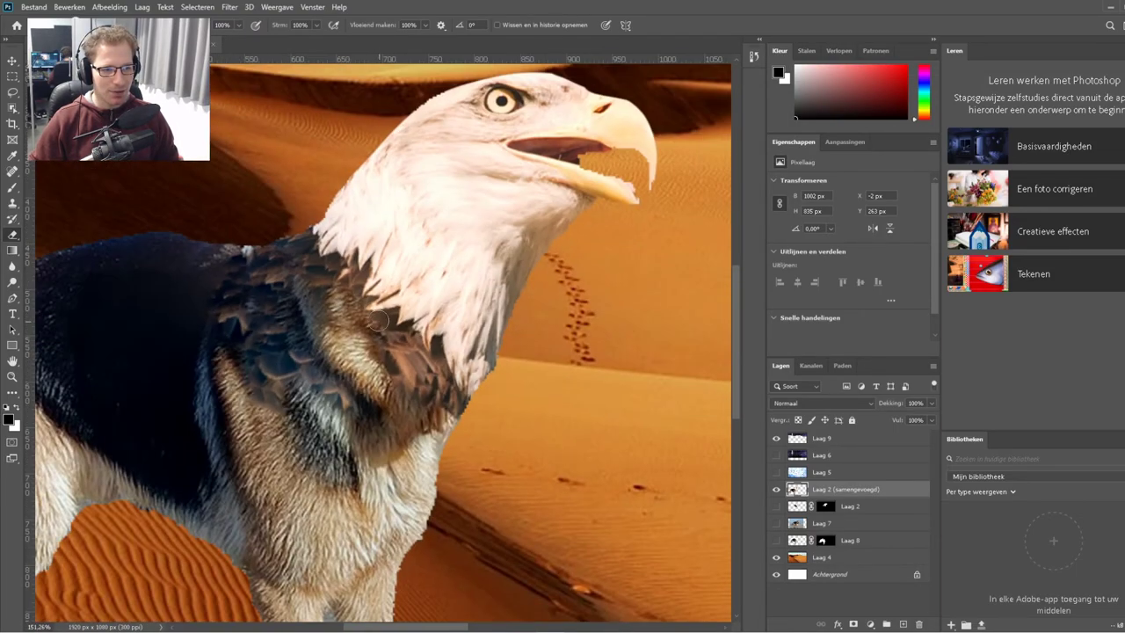
{"action": "scroll", "coordinate": [378, 321], "scroll_direction": "down", "scroll_amount": 2}
{"action": "scroll", "coordinate": [377, 321], "scroll_direction": "down", "scroll_amount": 1}
{"action": "scroll", "coordinate": [404, 255], "scroll_direction": "up", "scroll_amount": 3}
{"action": "scroll", "coordinate": [418, 231], "scroll_direction": "up", "scroll_amount": 3}
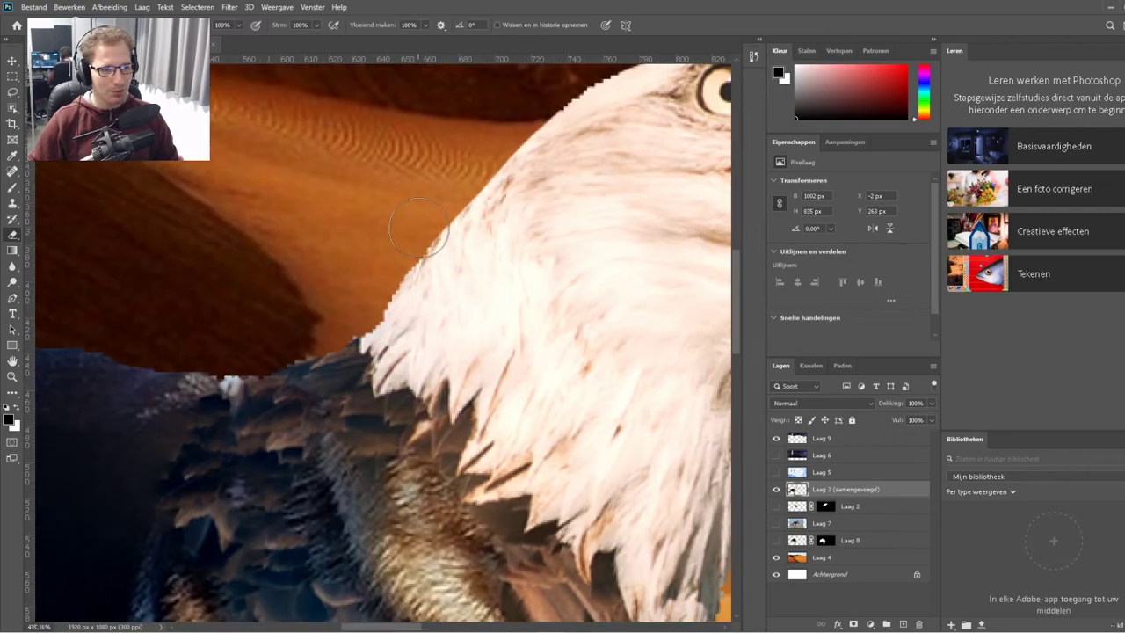
{"action": "scroll", "coordinate": [419, 231], "scroll_direction": "up", "scroll_amount": 1}
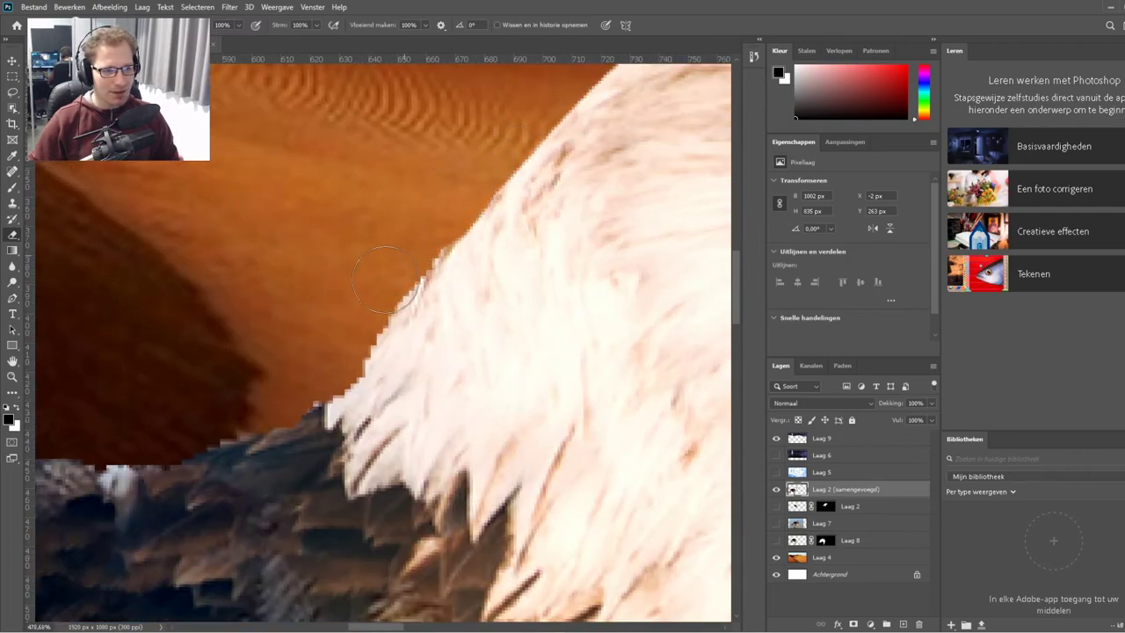
{"action": "left_click_drag", "start_coordinate": [448, 249], "coordinate": [383, 334]}
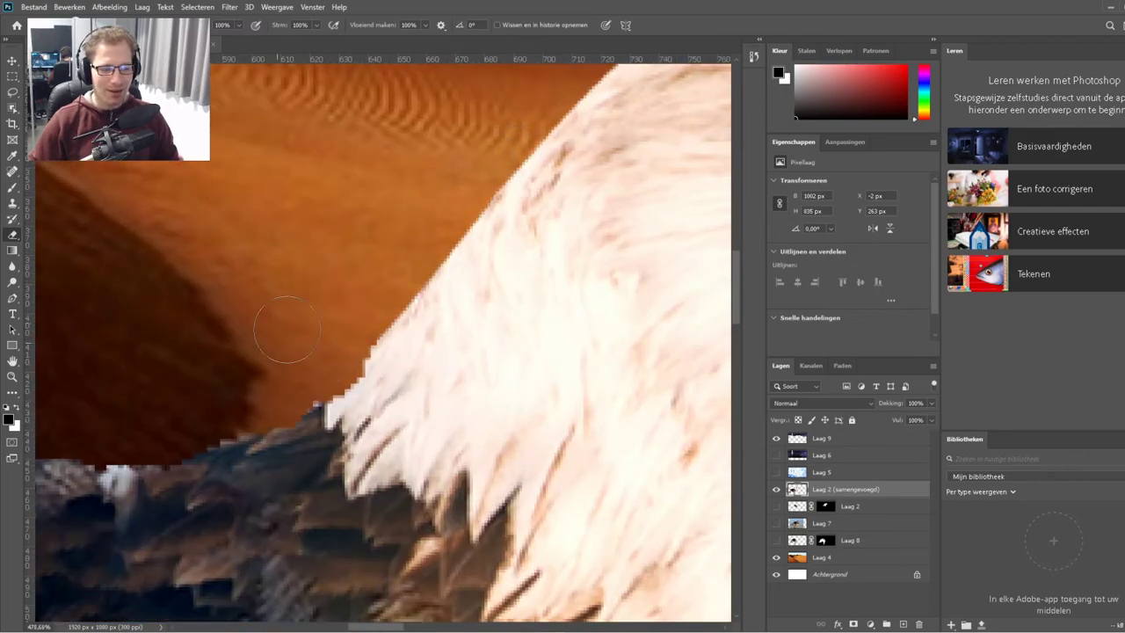
Zoom back out and toggle the Laag 5 water-drop overlay to check the result.
{"action": "scroll", "coordinate": [287, 330], "scroll_direction": "down", "scroll_amount": 5}
{"action": "scroll", "coordinate": [328, 331], "scroll_direction": "down", "scroll_amount": 1}
{"action": "scroll", "coordinate": [329, 331], "scroll_direction": "down", "scroll_amount": 1}
{"action": "scroll", "coordinate": [329, 331], "scroll_direction": "down", "scroll_amount": 1}
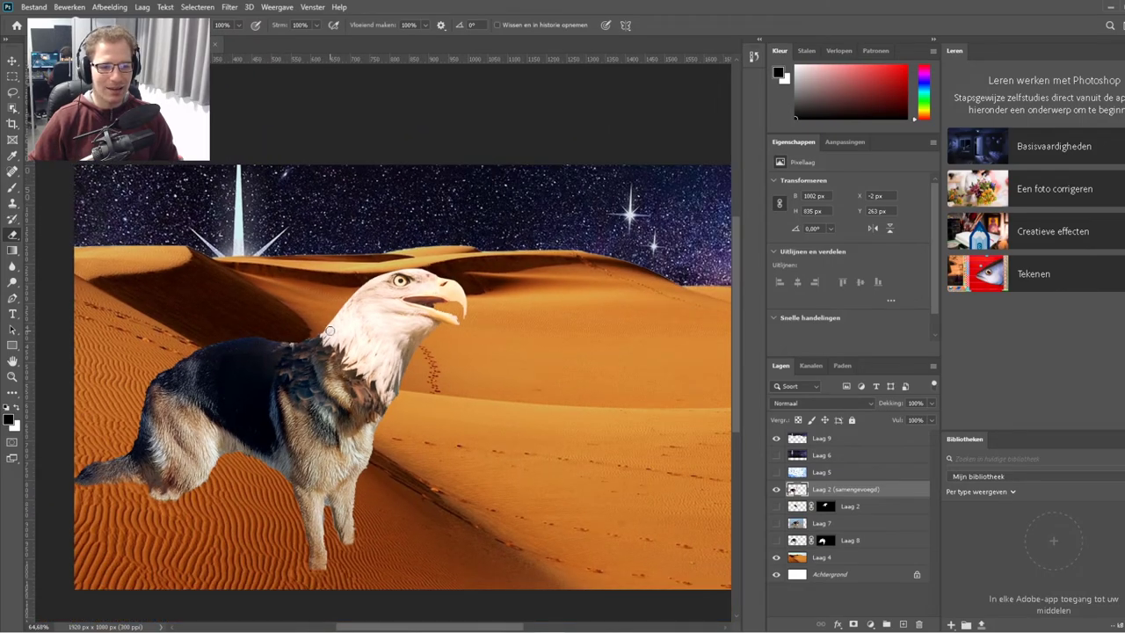
{"action": "scroll", "coordinate": [331, 330], "scroll_direction": "down", "scroll_amount": 1}
{"action": "scroll", "coordinate": [264, 368], "scroll_direction": "down", "scroll_amount": 1}
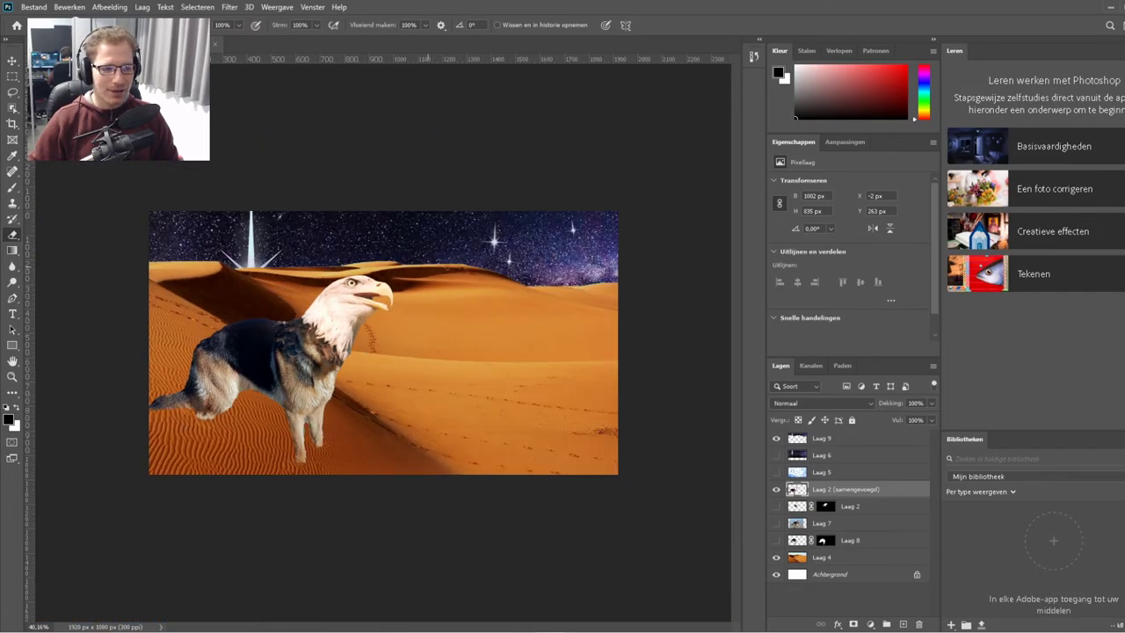
{"action": "left_click", "coordinate": [775, 471]}
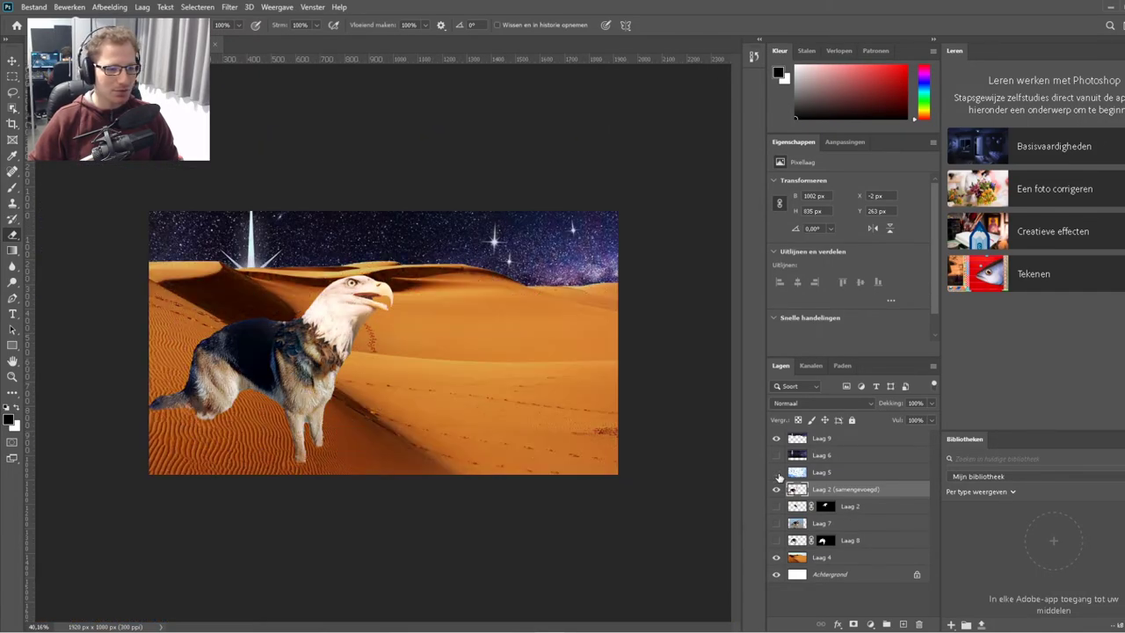